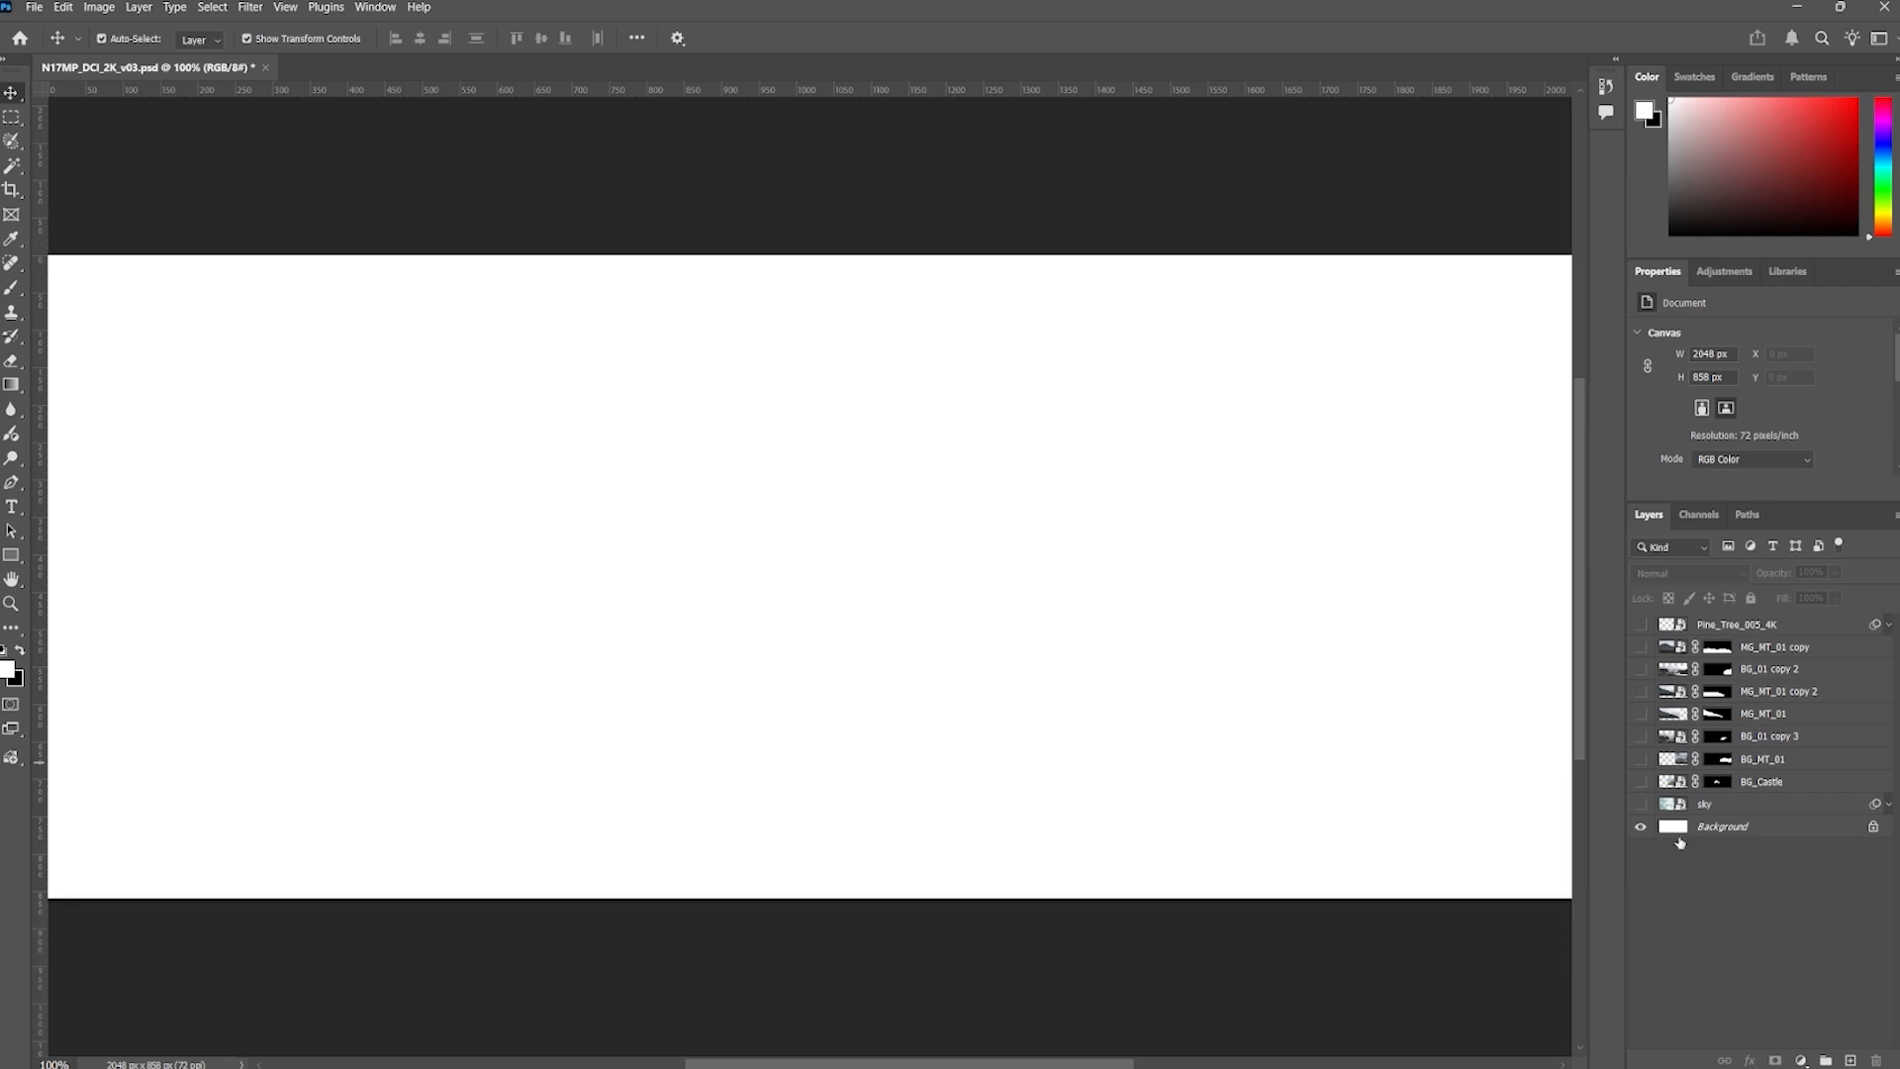
# Show all hidden layers one by one from background to foreground, starting with sky and BG_Castle and ending with Pine_Tree_005_4K
pyautogui.click(1640, 804)
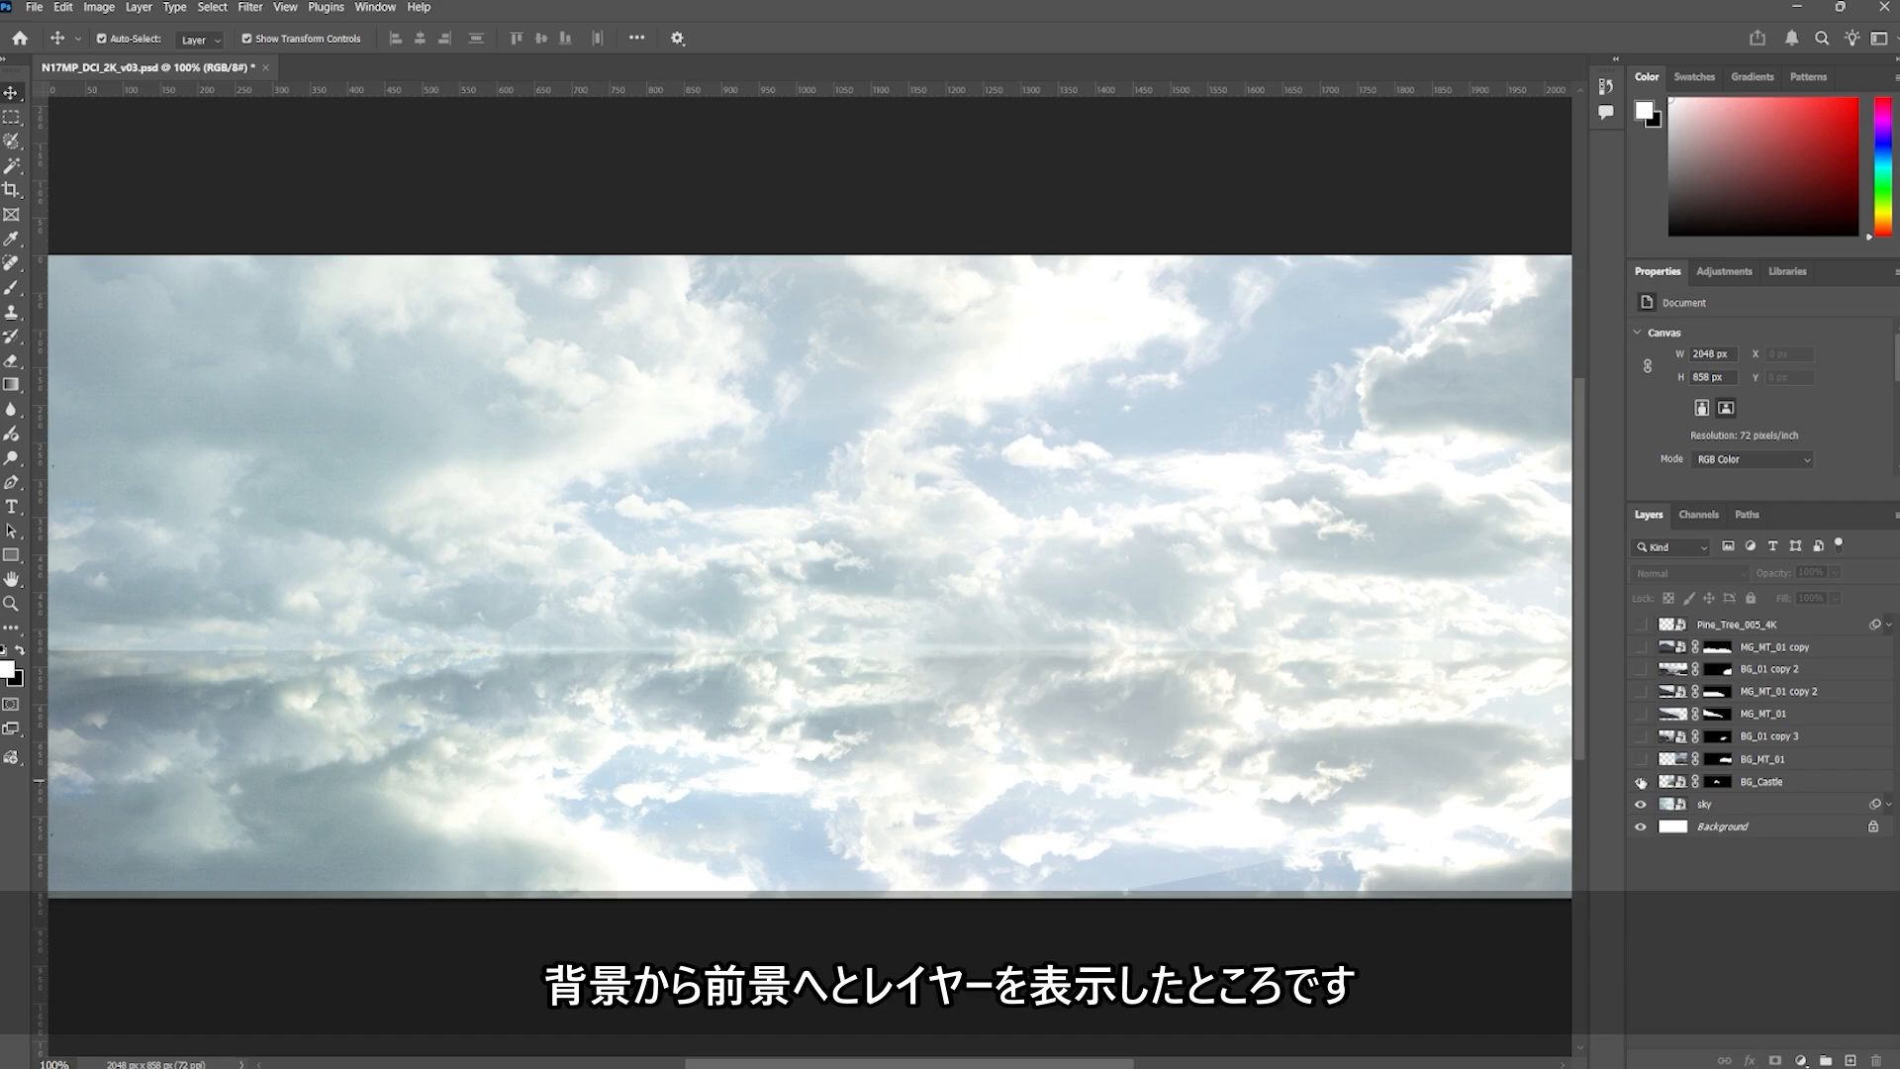
pyautogui.click(1640, 781)
pyautogui.click(1640, 758)
pyautogui.click(1640, 737)
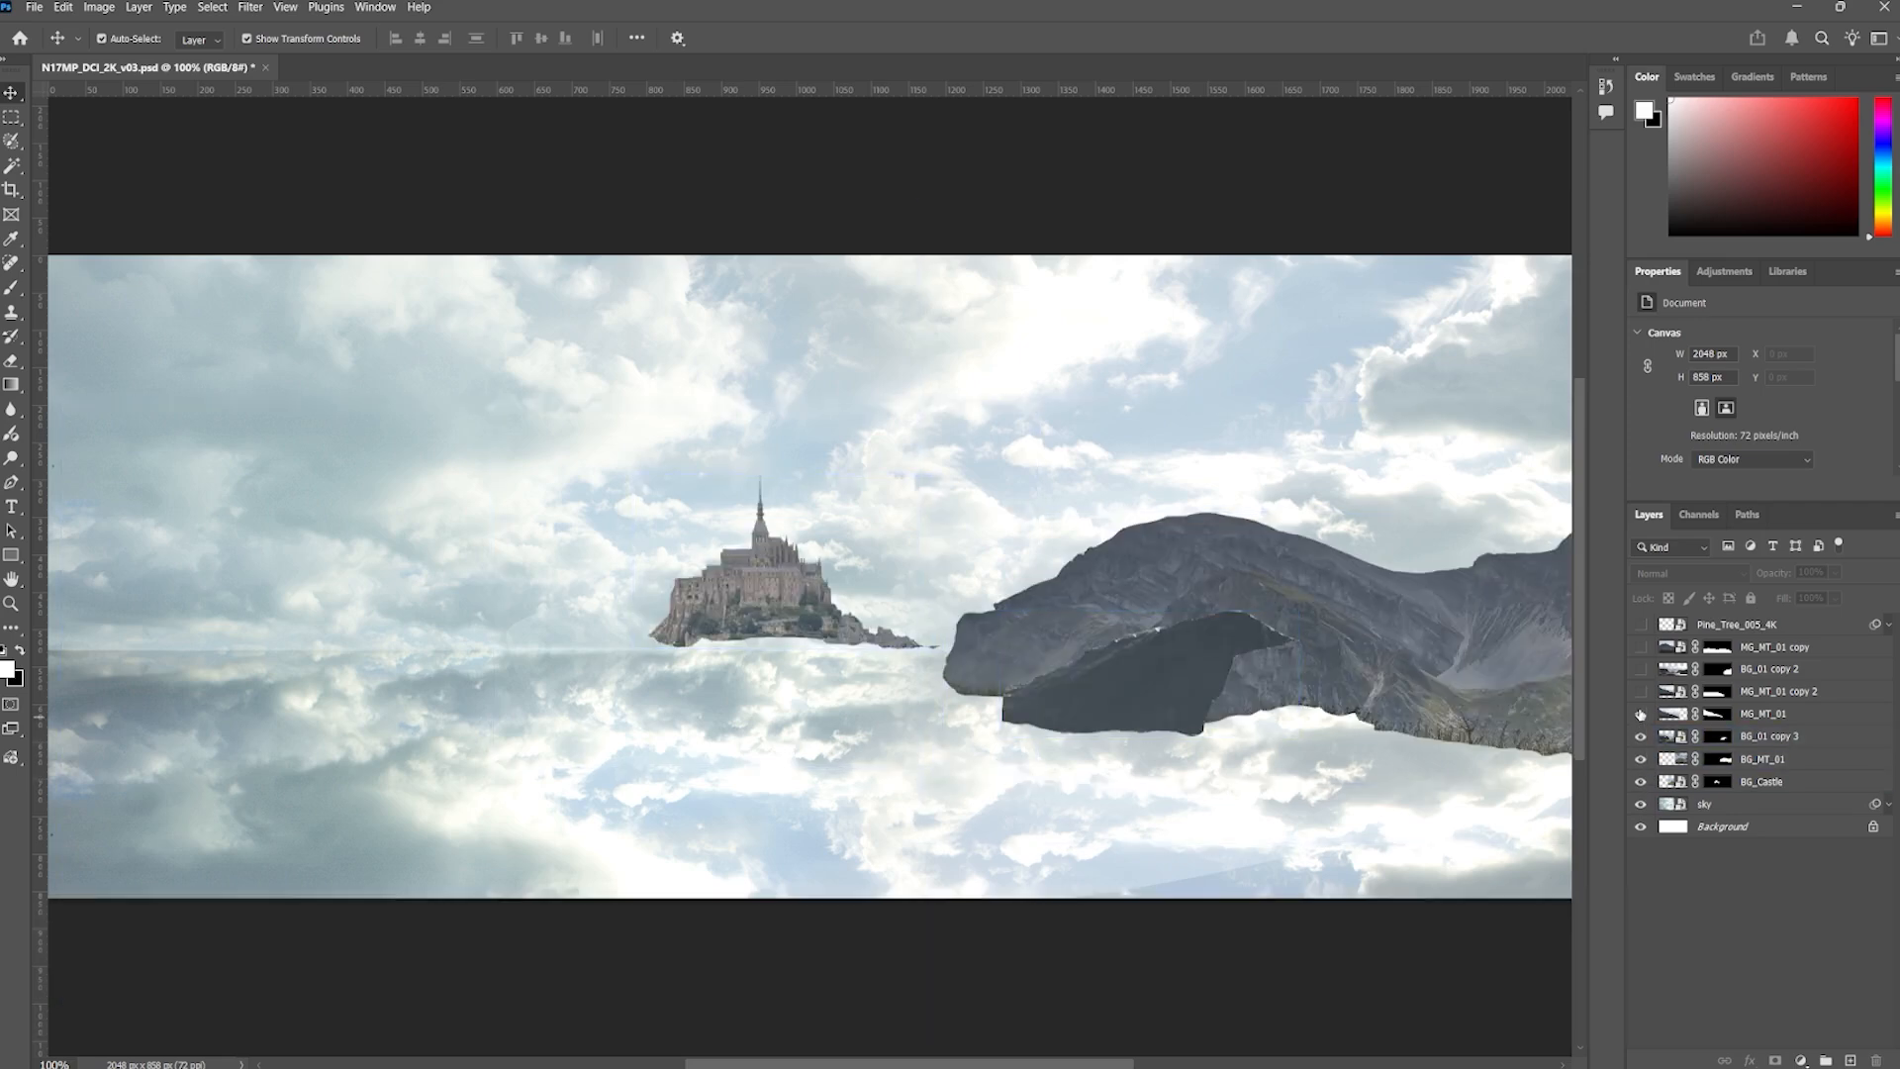
pyautogui.click(1640, 714)
pyautogui.click(1640, 691)
pyautogui.click(1640, 668)
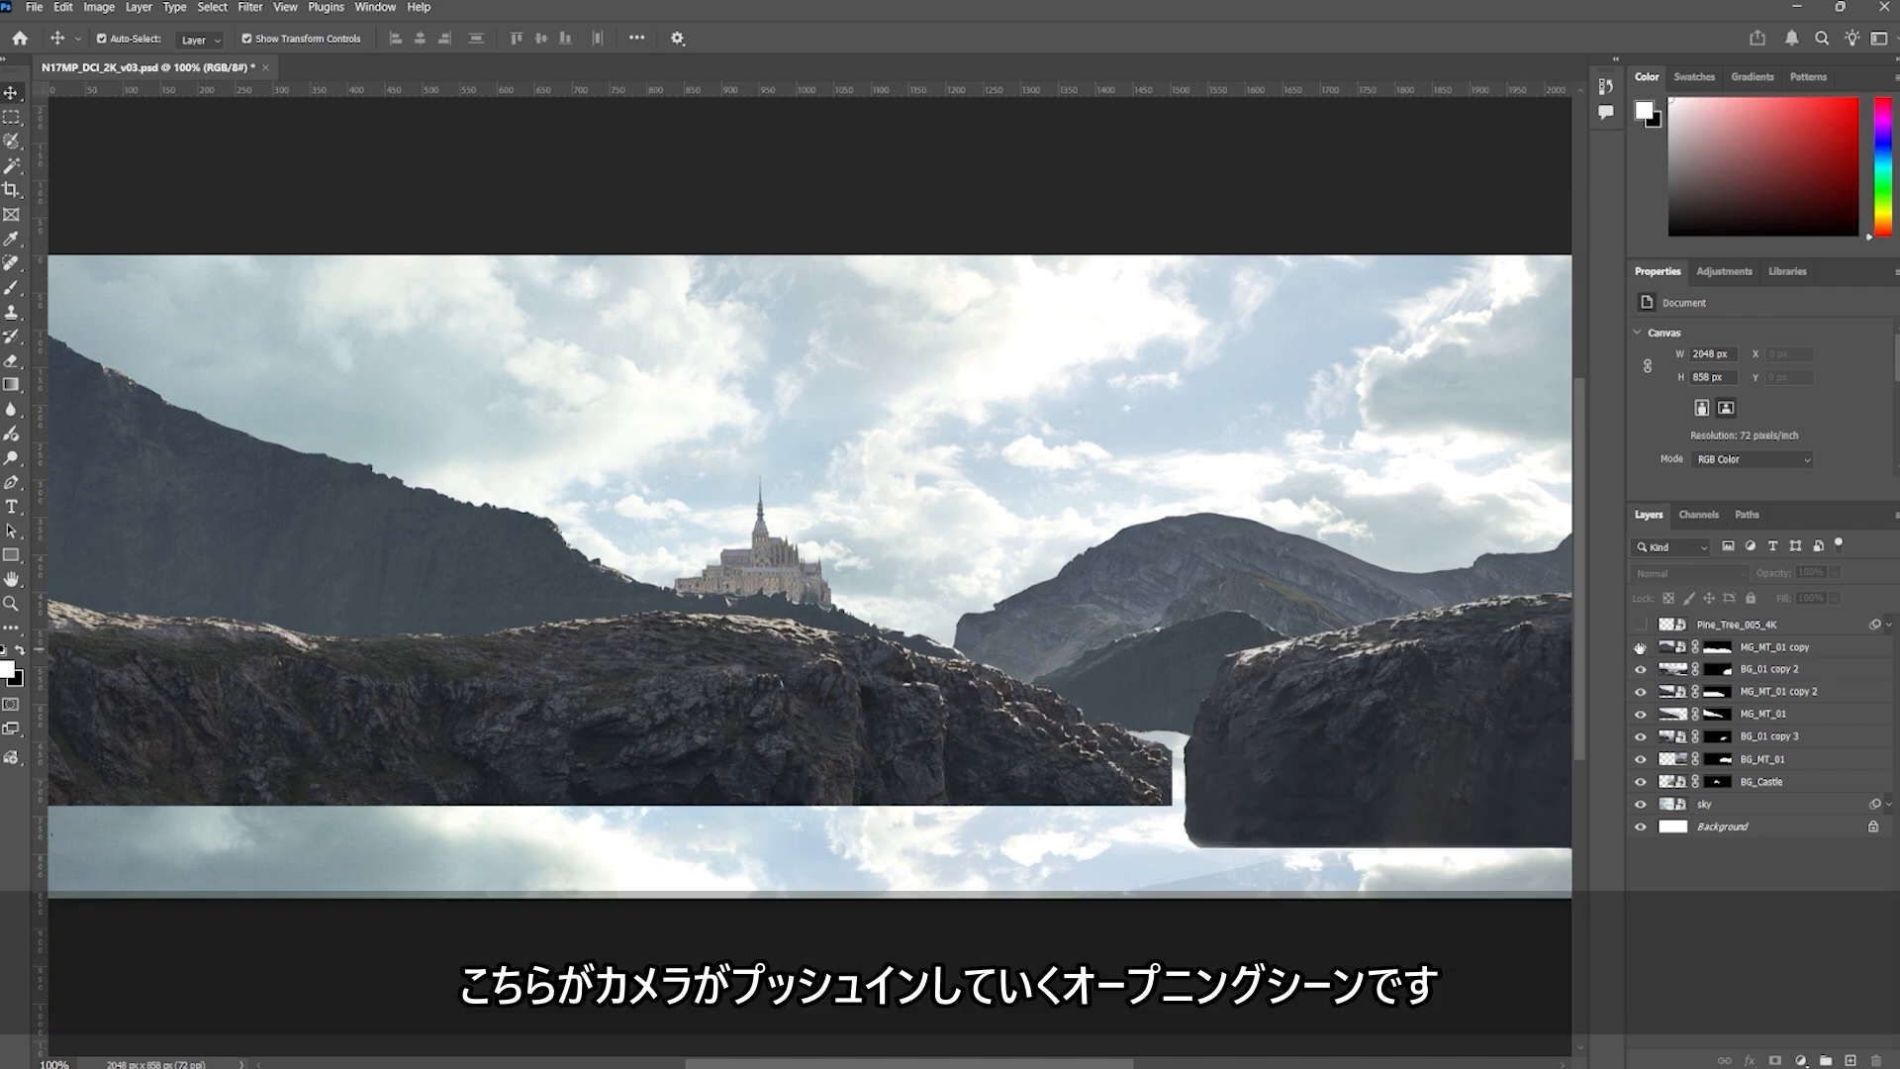
pyautogui.click(1640, 647)
pyautogui.click(1640, 624)
pyautogui.click(1737, 624)
pyautogui.click(1726, 961)
pyautogui.click(1474, 683)
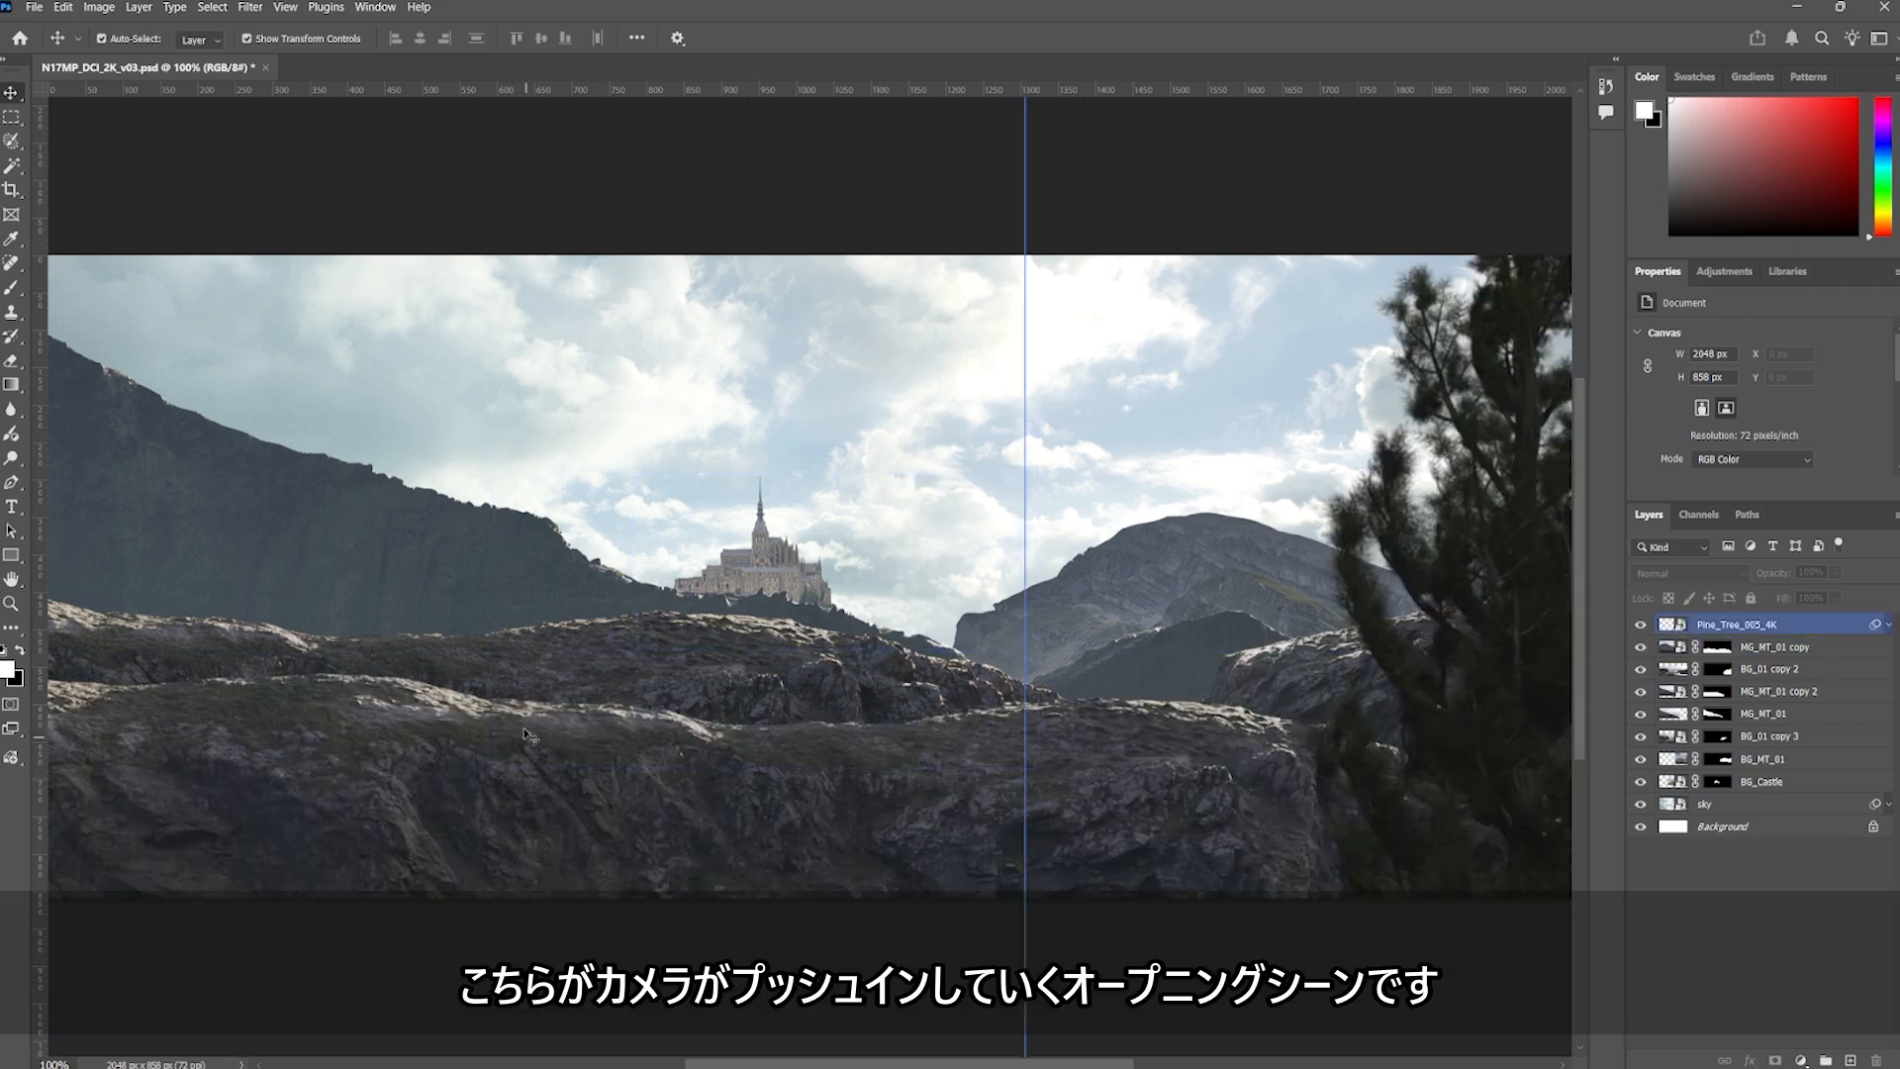
pyautogui.click(974, 543)
pyautogui.click(1802, 881)
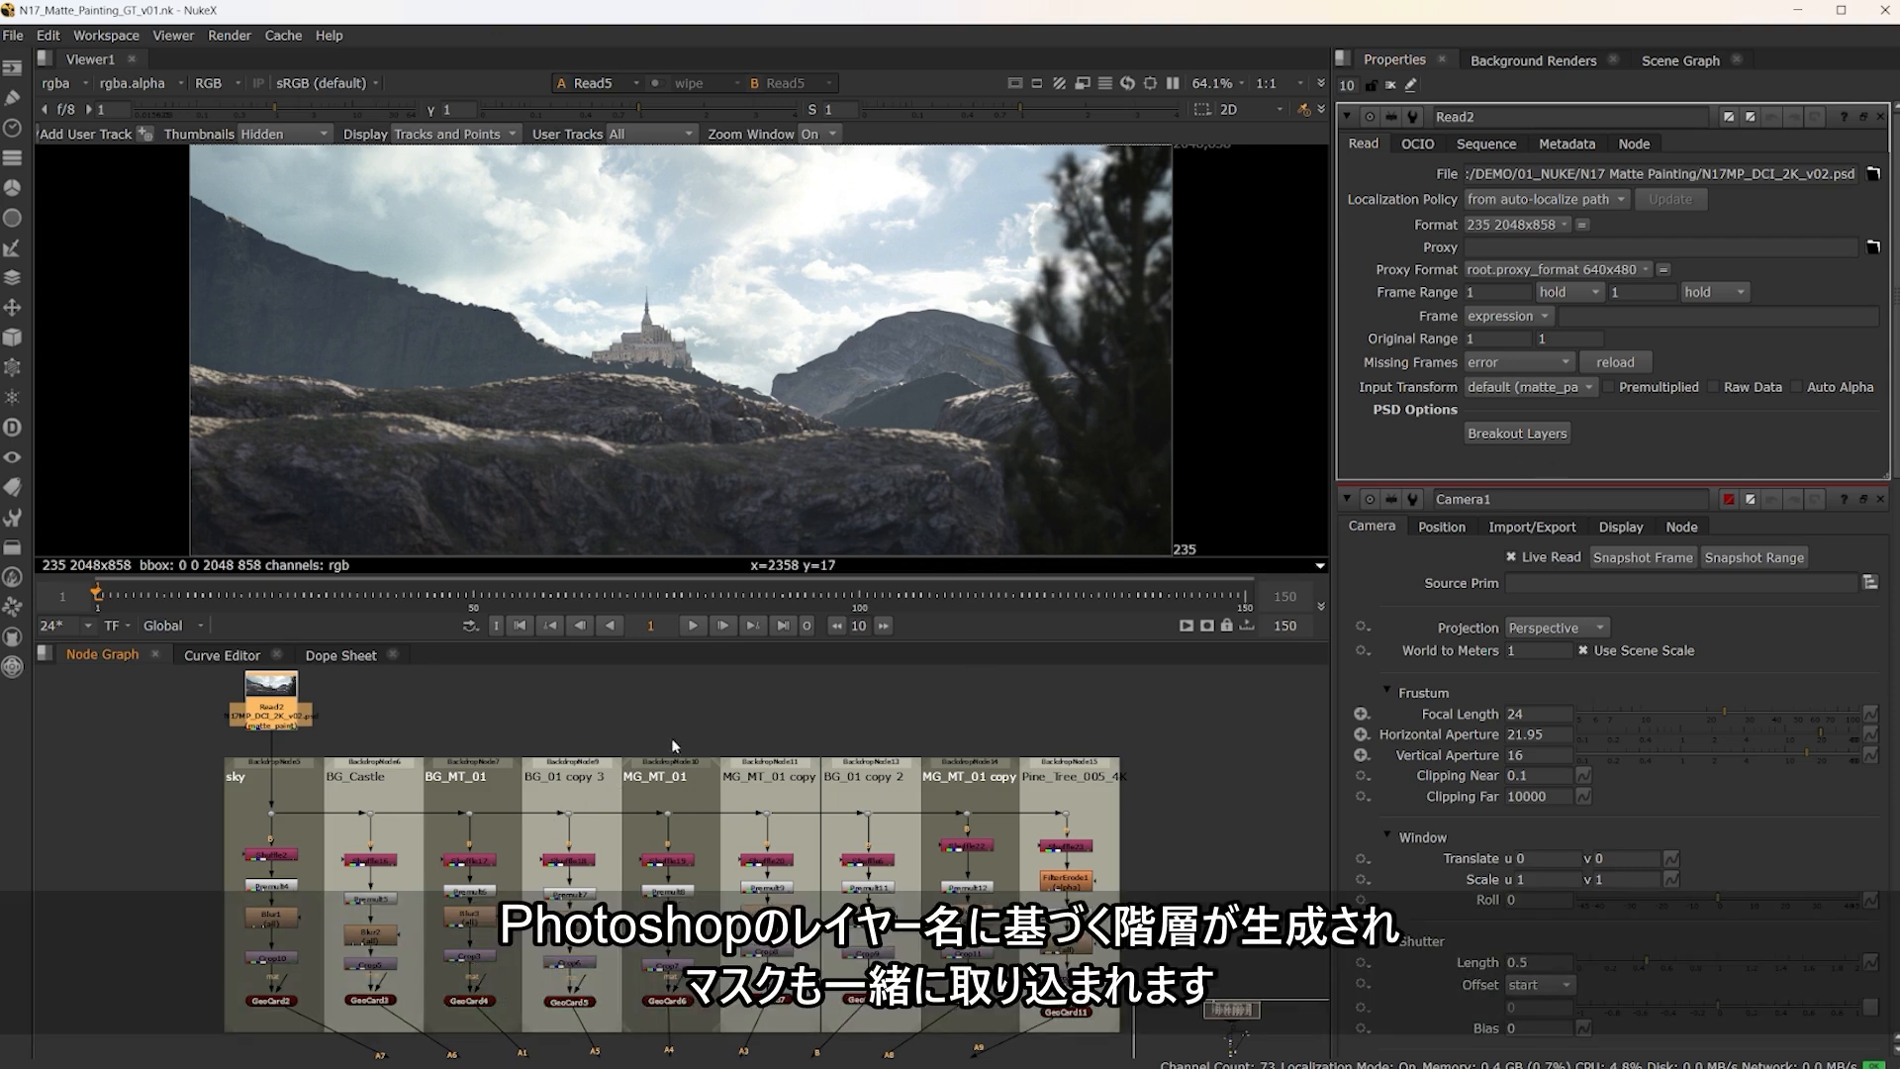
# In NukeX, examine the node branches broken out from the PSD layers and the GeoScene assembled from their cards in 3D
pyautogui.moveTo(653, 717); pyautogui.dragTo(671, 694, button='middle')
pyautogui.moveTo(155, 857); pyautogui.dragTo(229, 831, button='middle')
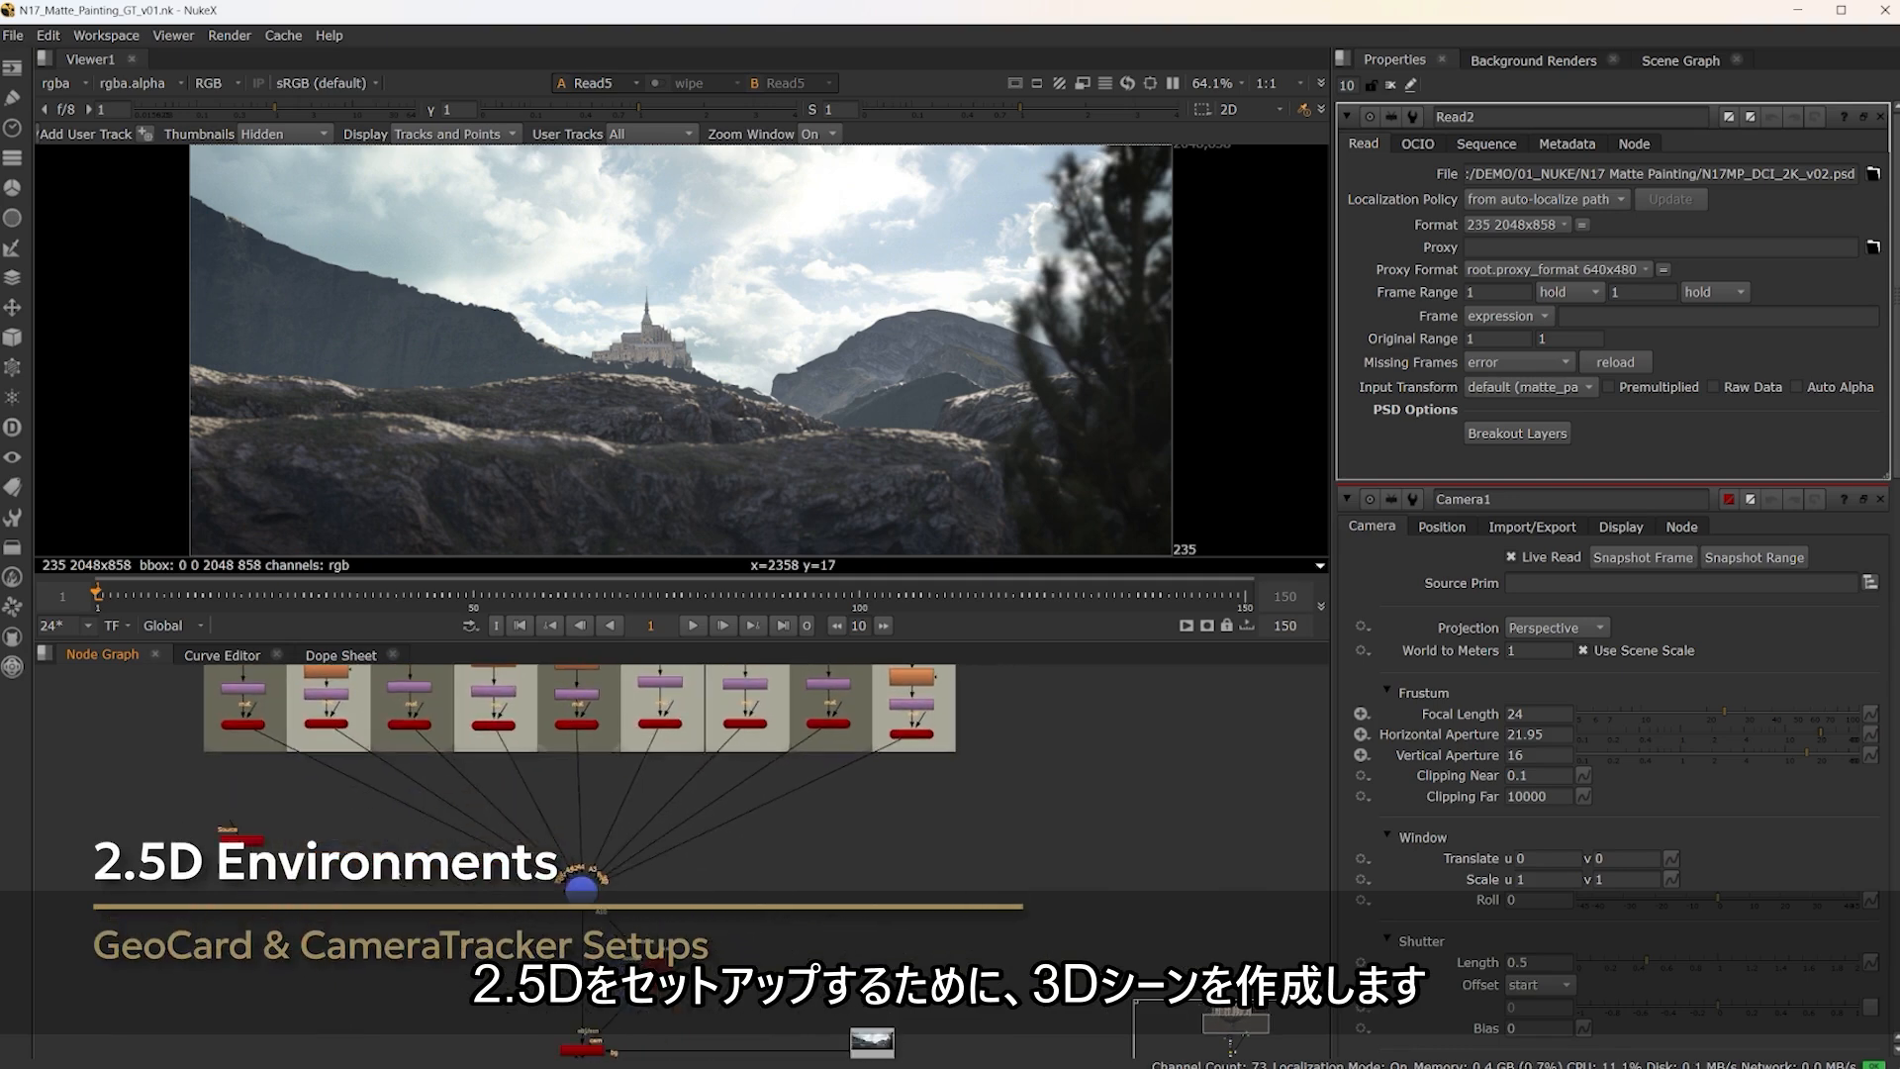
pyautogui.scroll(4, 644, 890)
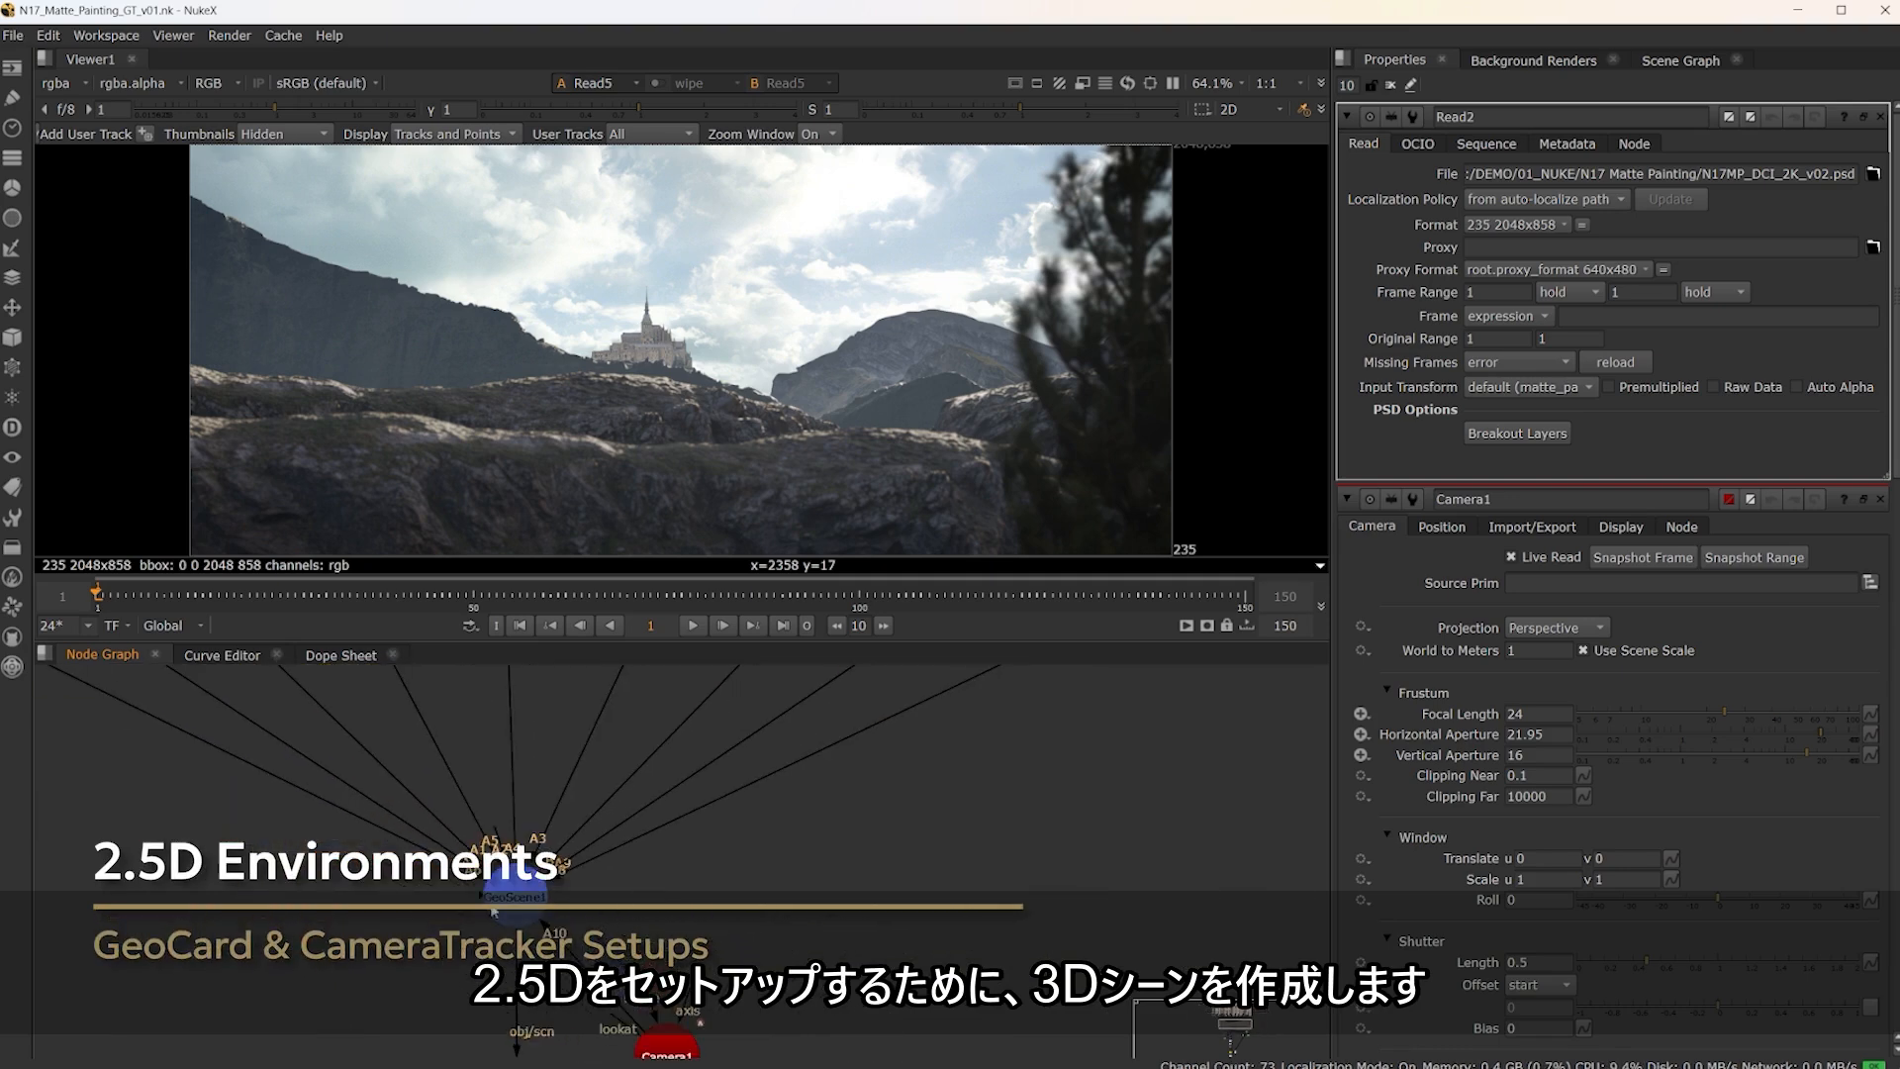
pyautogui.moveTo(990, 445)
pyautogui.keyDown('ctrl'); pyautogui.mouseDown()
pyautogui.moveTo(804, 497)
pyautogui.moveTo(1006, 392)
pyautogui.moveTo(670, 482)
pyautogui.moveTo(992, 384)
pyautogui.mouseUp(); pyautogui.keyUp('ctrl')
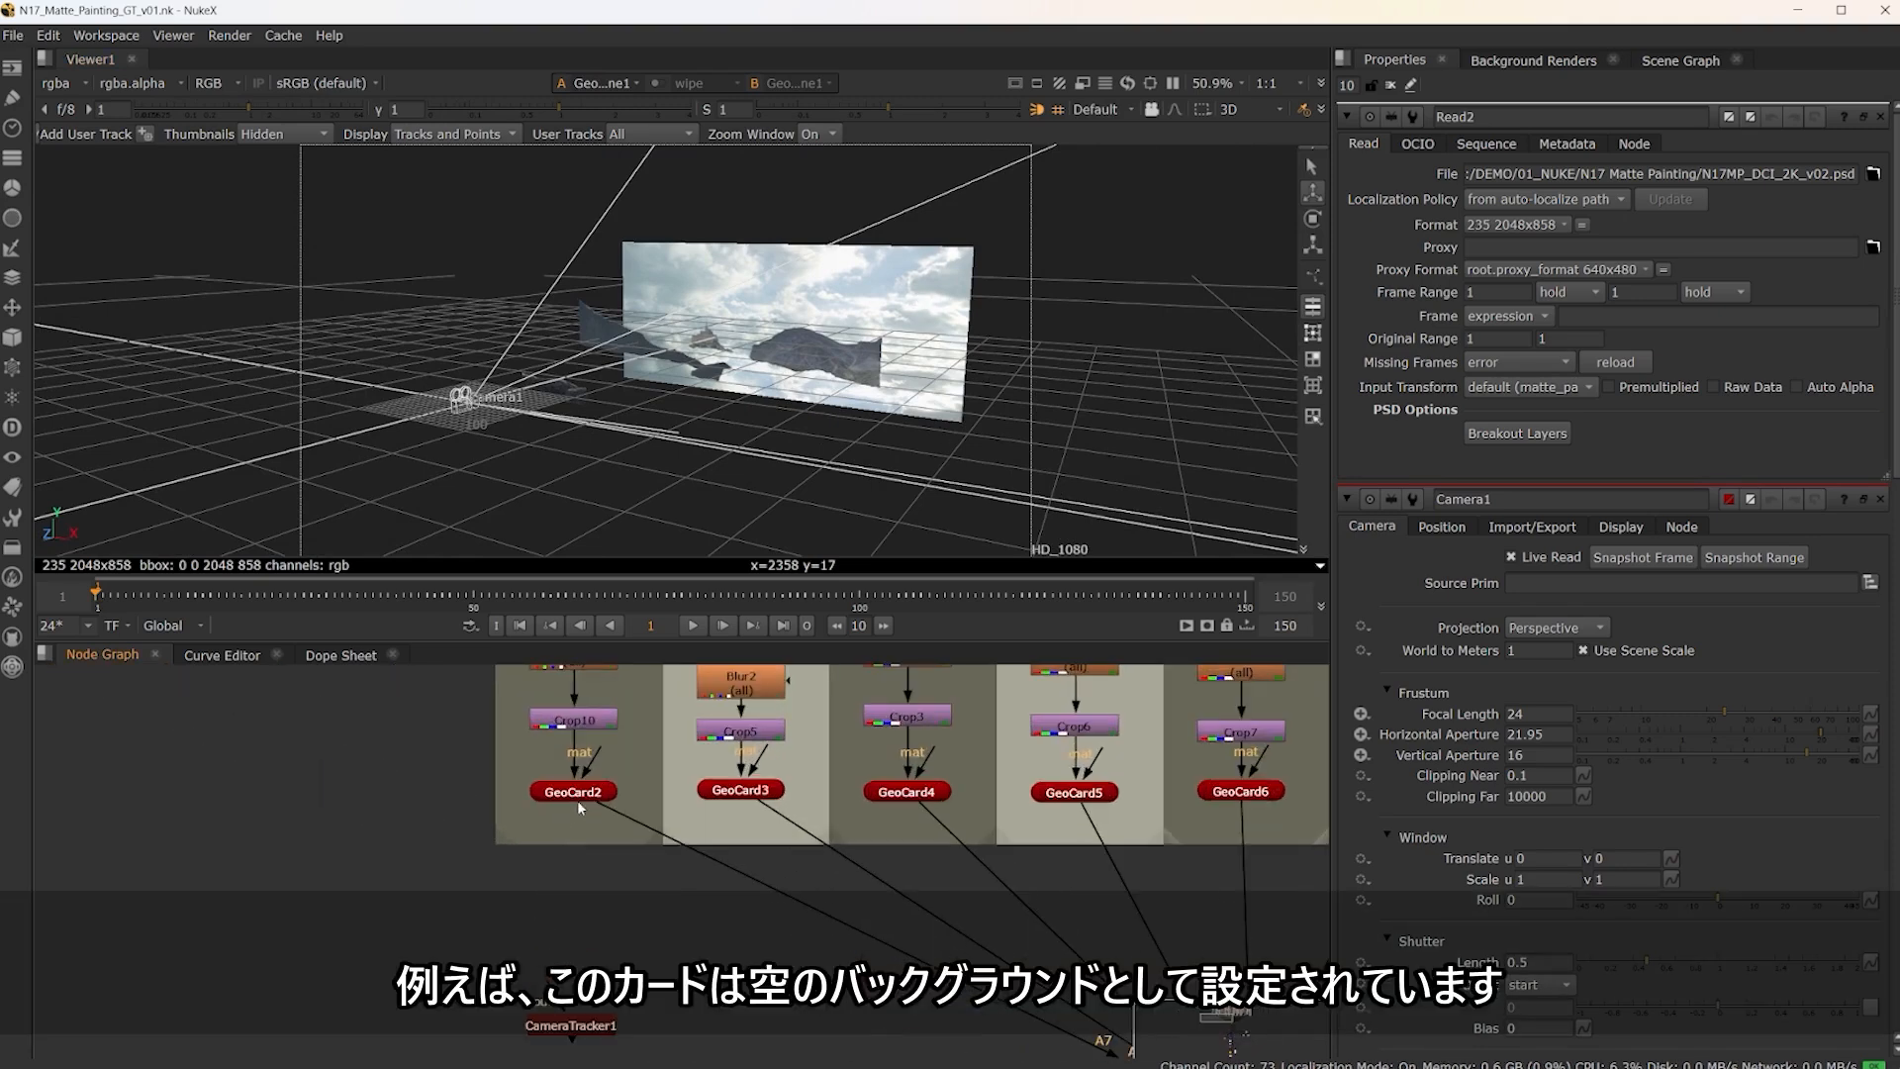
# Open the properties of GeoCard2, the sky card, and inspect its placement relative to the camera in the 3D view
pyautogui.click(575, 792)
pyautogui.keyDown('ctrl'); pyautogui.moveTo(1099, 370); pyautogui.dragTo(924, 454); pyautogui.keyUp('ctrl')
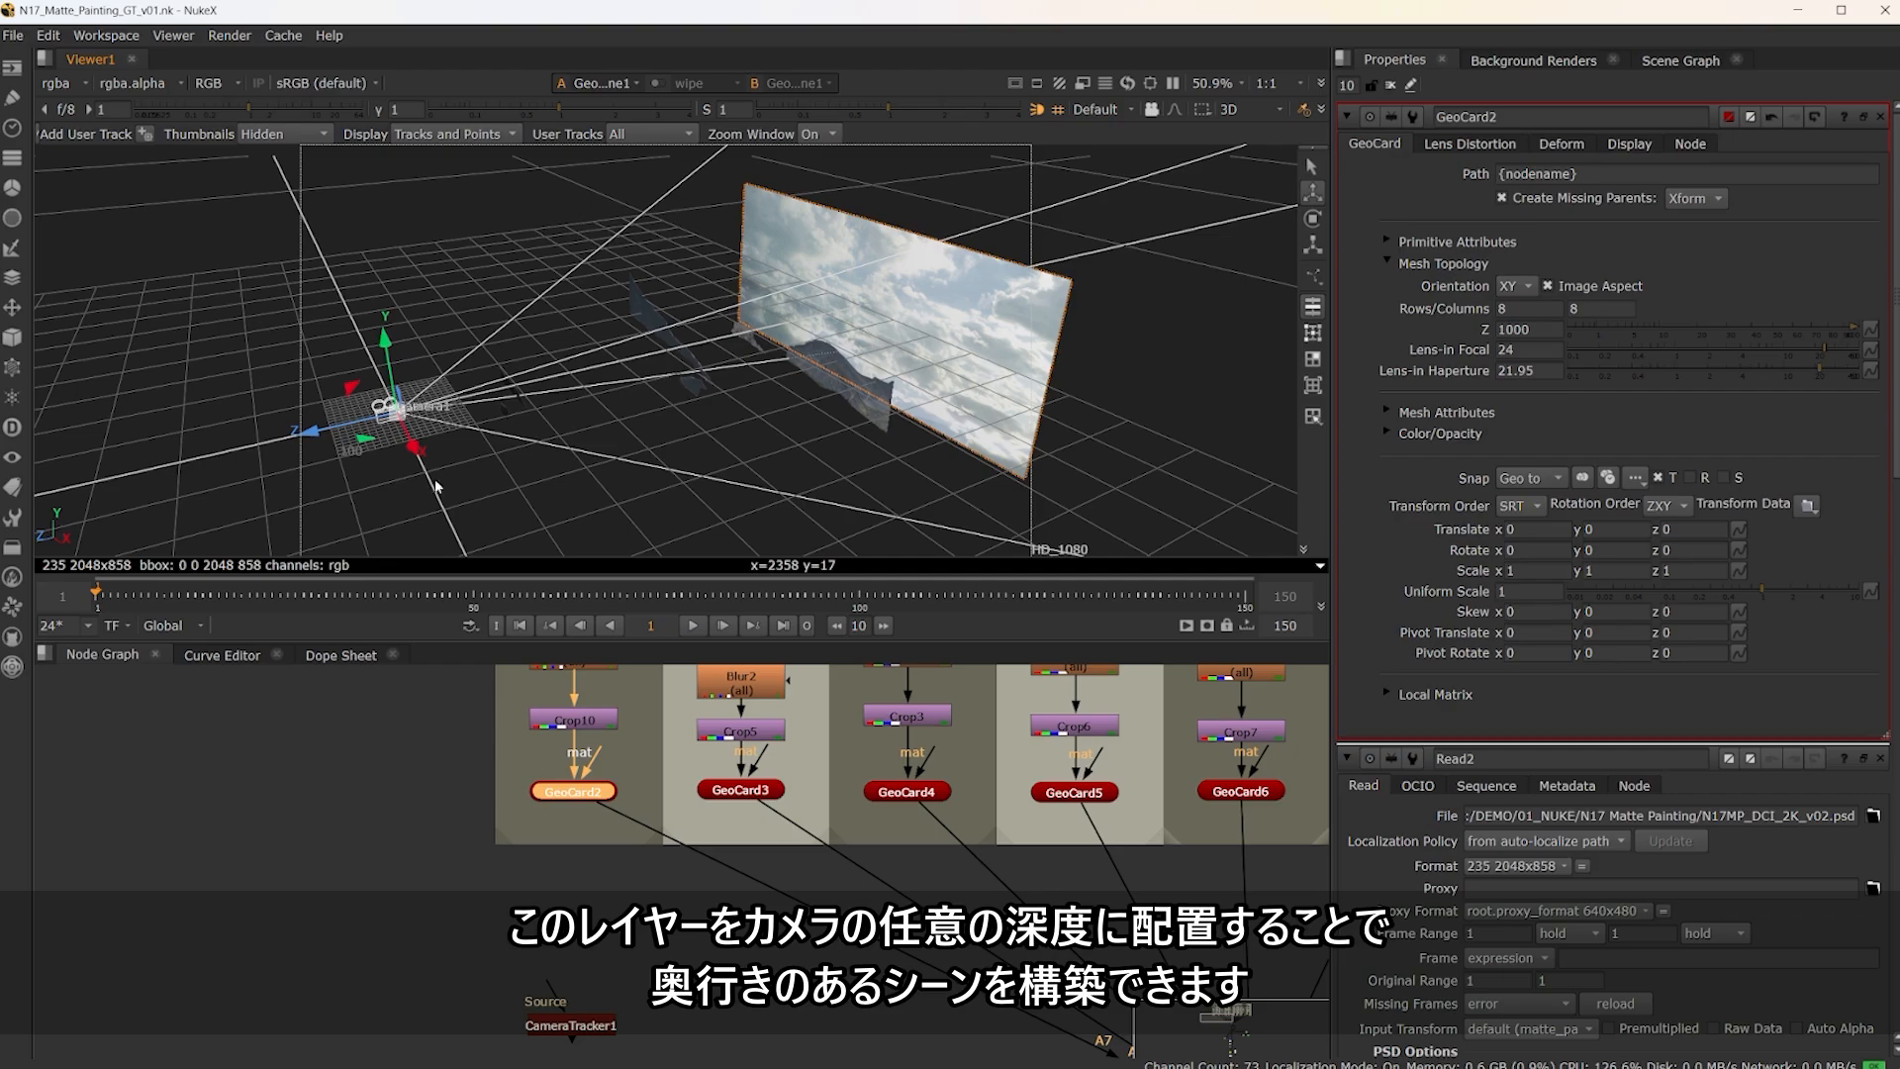
pyautogui.keyDown('ctrl'); pyautogui.moveTo(535, 483); pyautogui.dragTo(1128, 546); pyautogui.keyUp('ctrl')
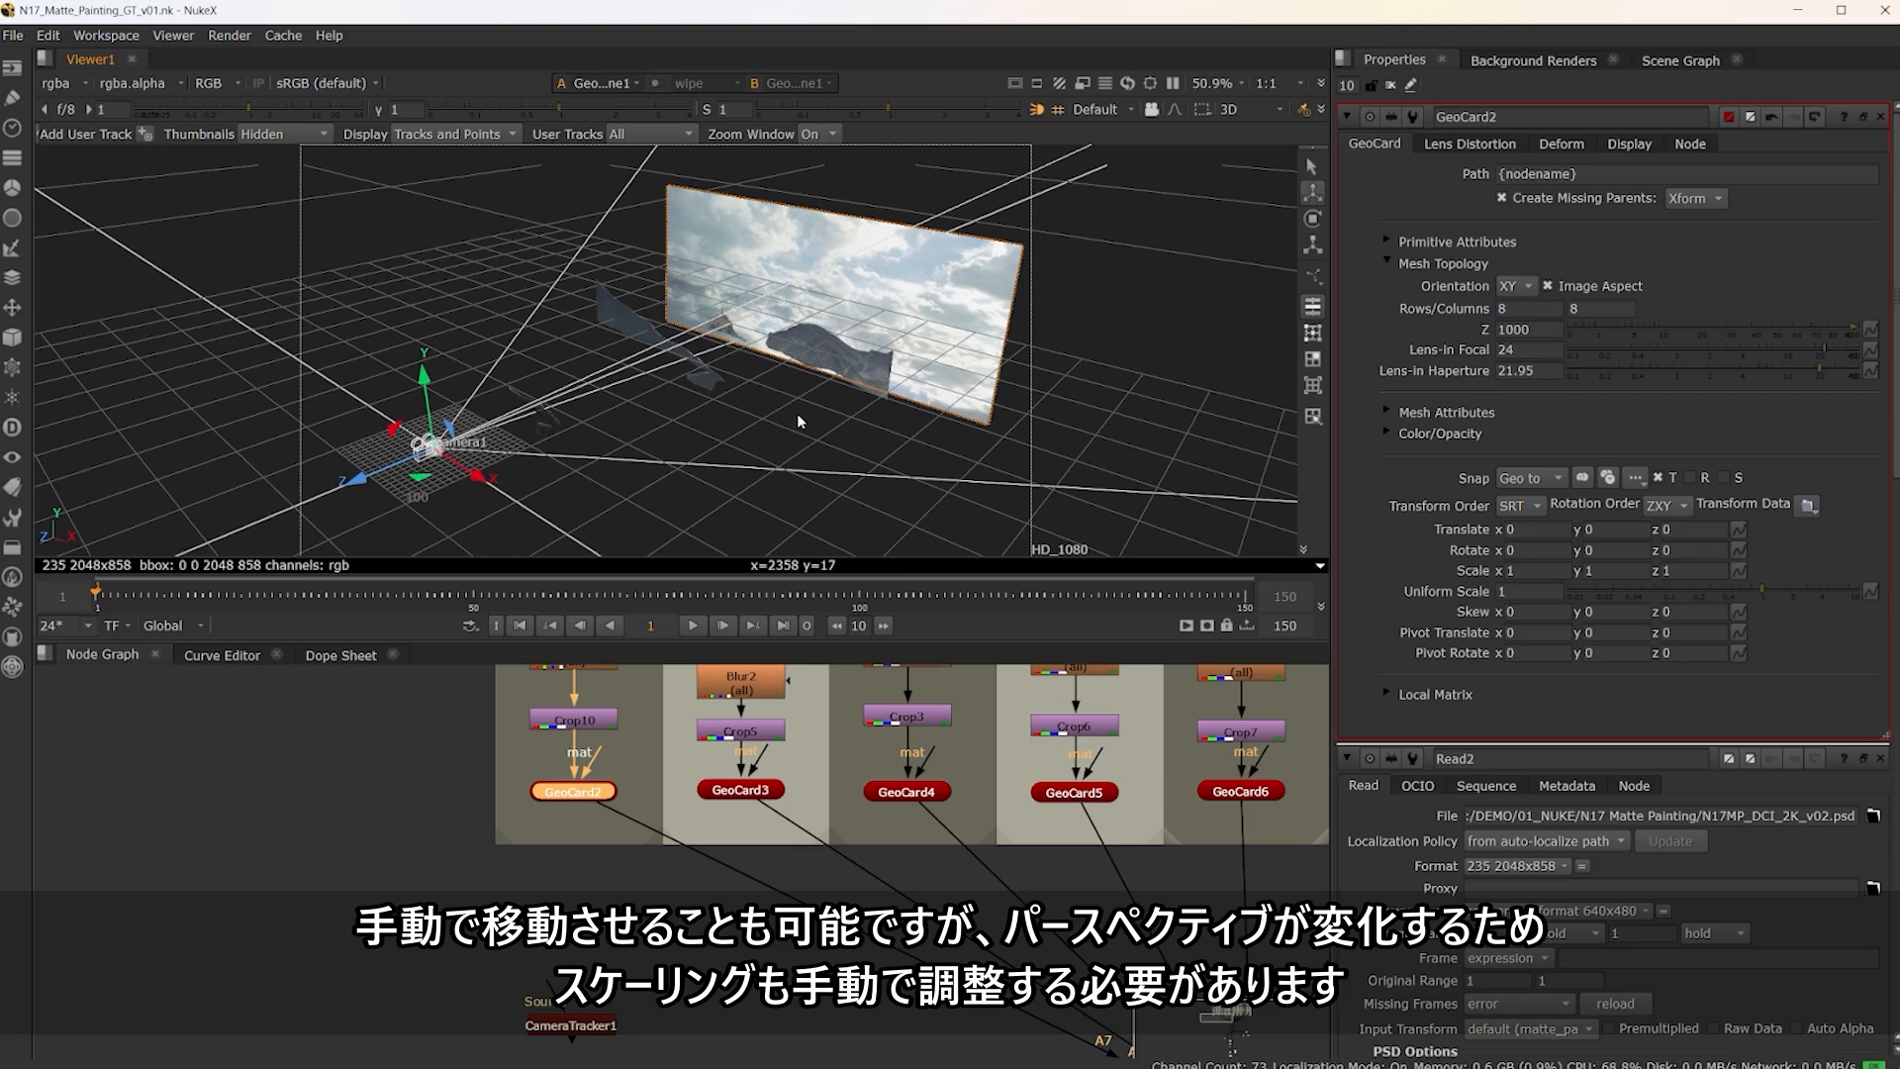
pyautogui.keyDown('ctrl'); pyautogui.moveTo(576, 499); pyautogui.dragTo(585, 584); pyautogui.keyUp('ctrl')
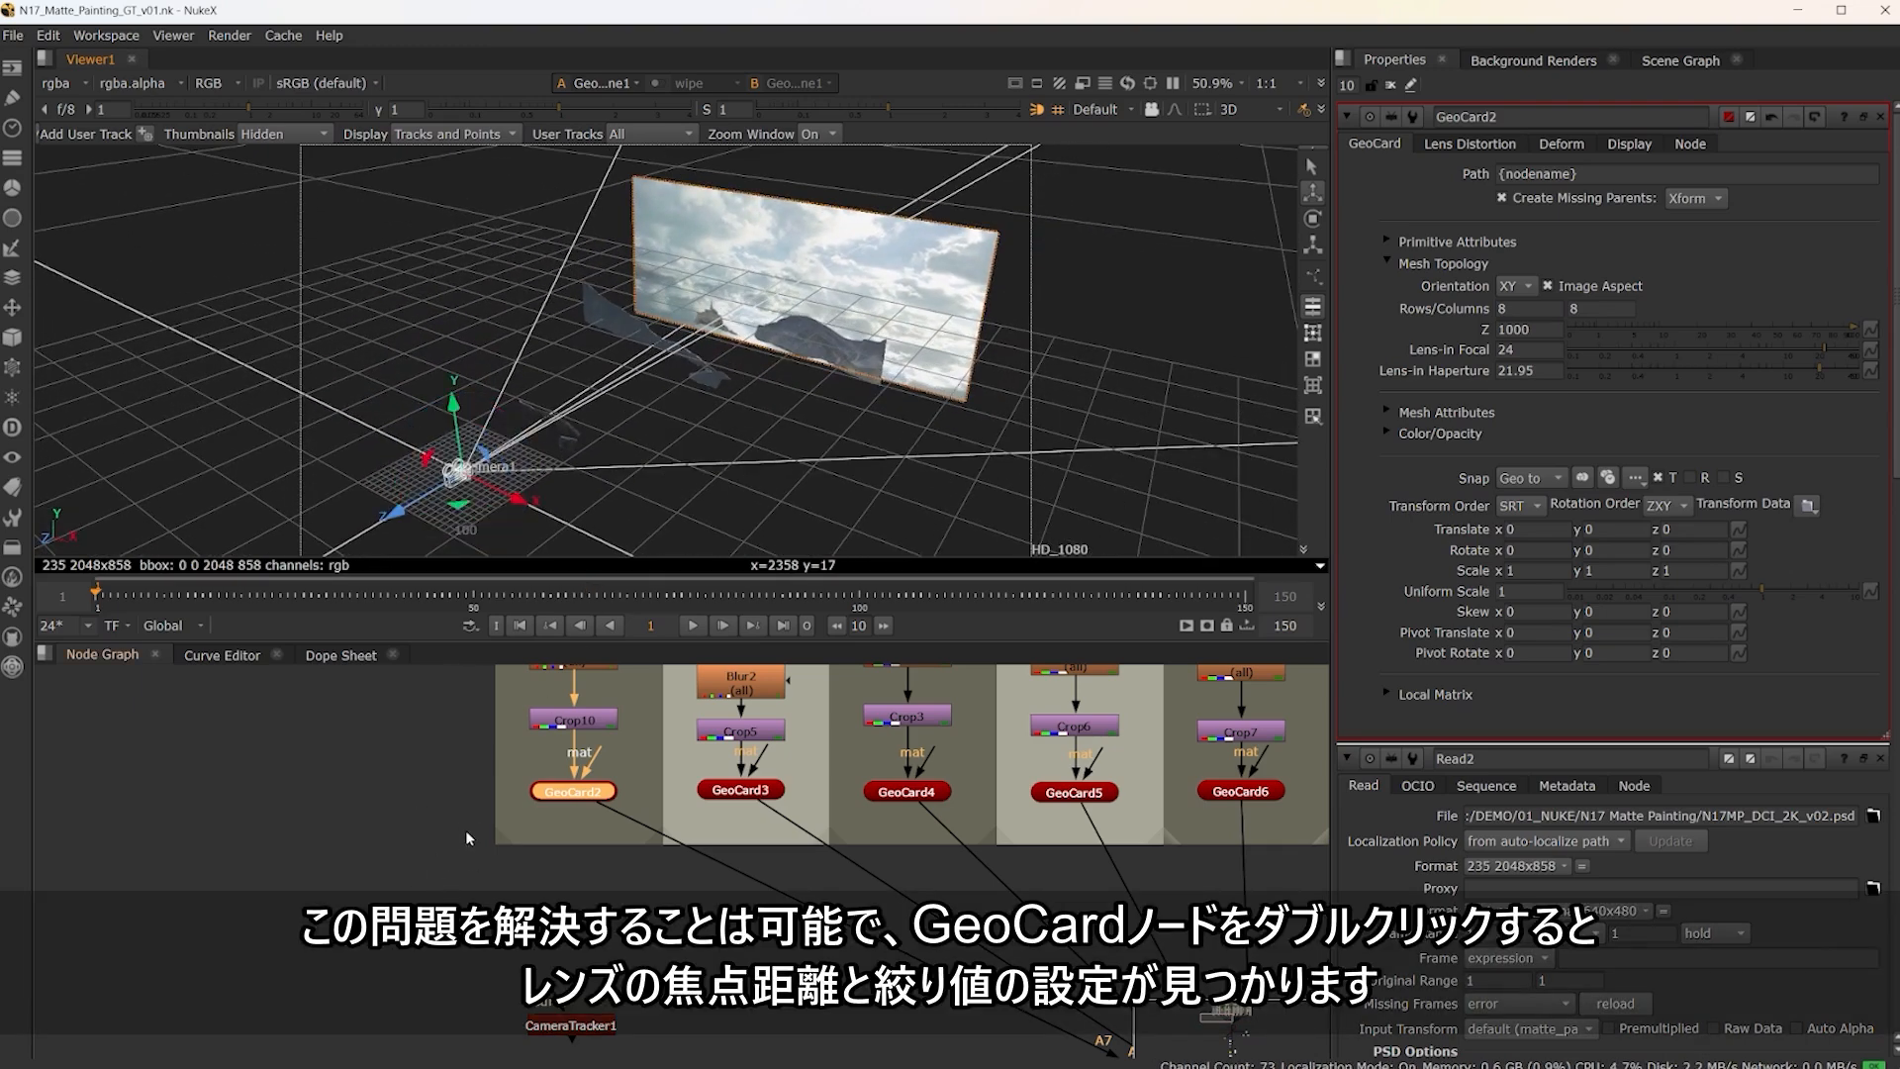
pyautogui.click(419, 810)
pyautogui.click(578, 792)
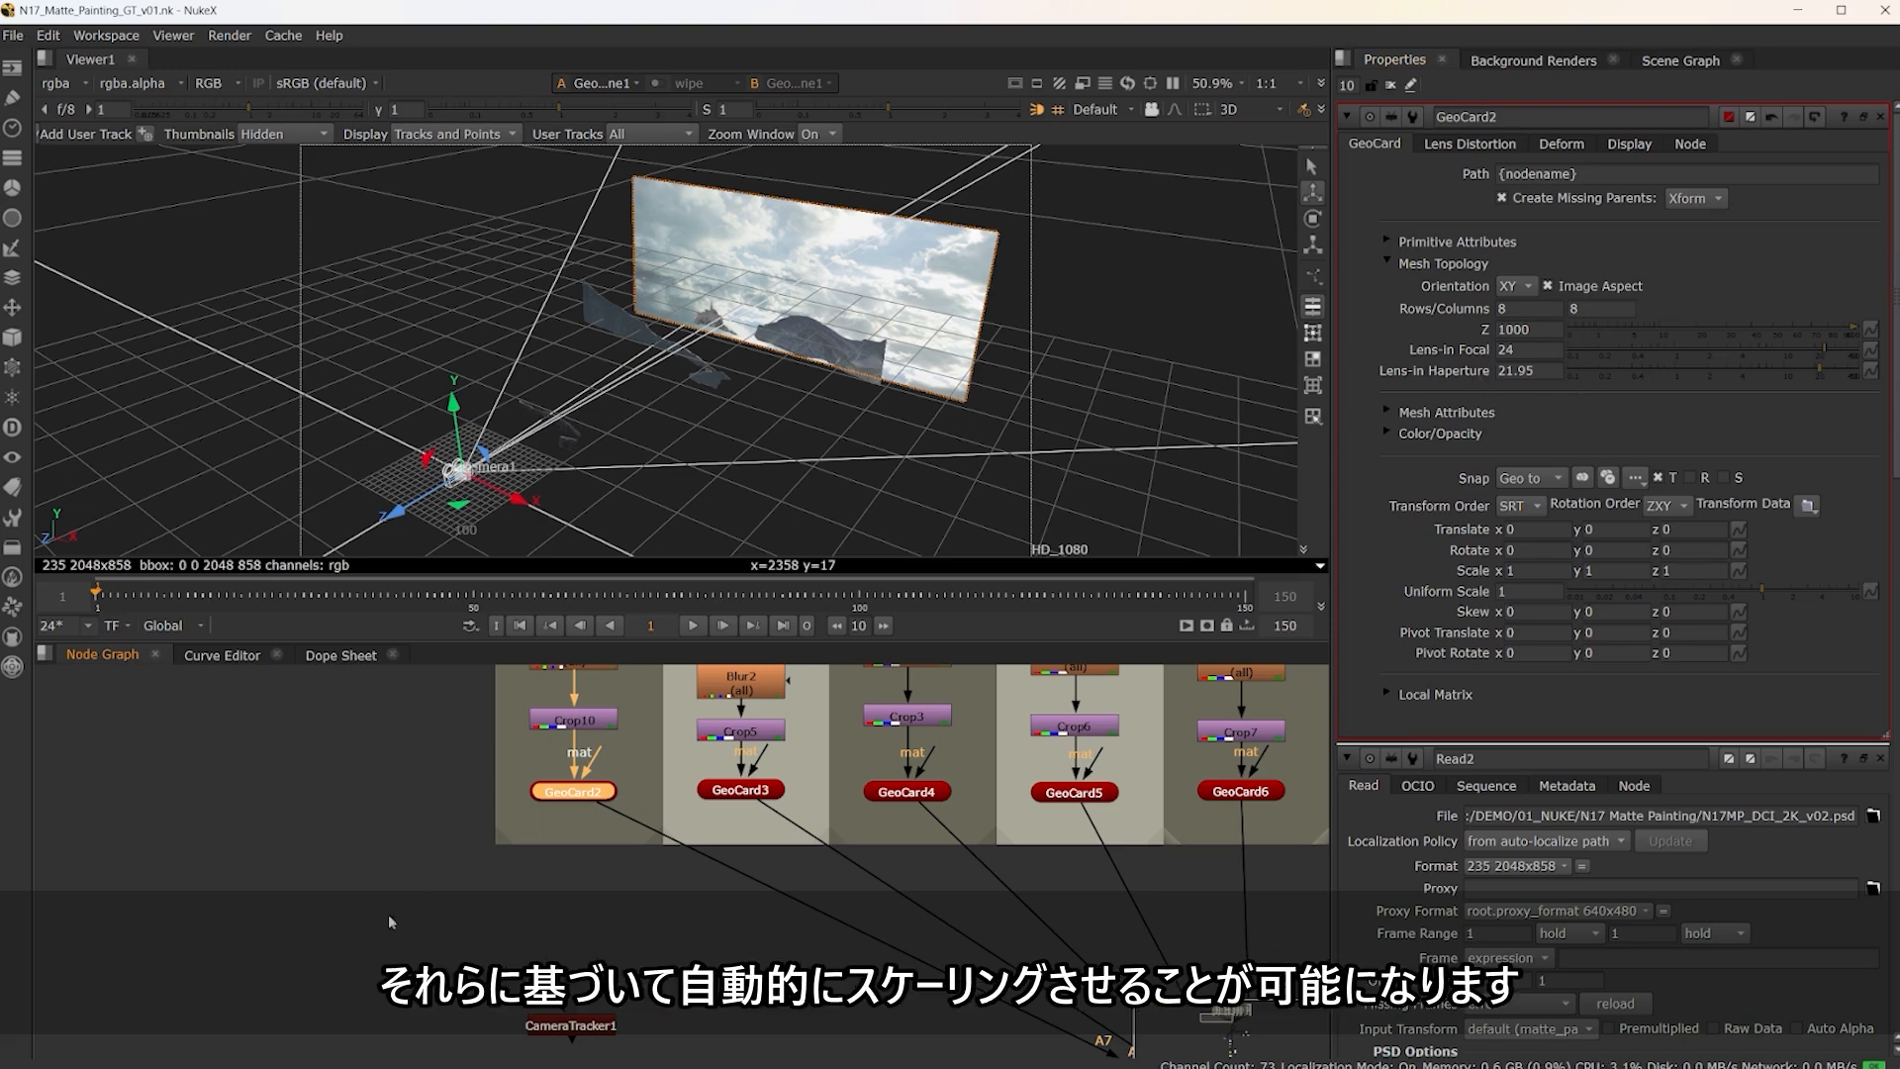
pyautogui.keyDown('ctrl'); pyautogui.moveTo(1128, 342); pyautogui.dragTo(1170, 353); pyautogui.keyUp('ctrl')
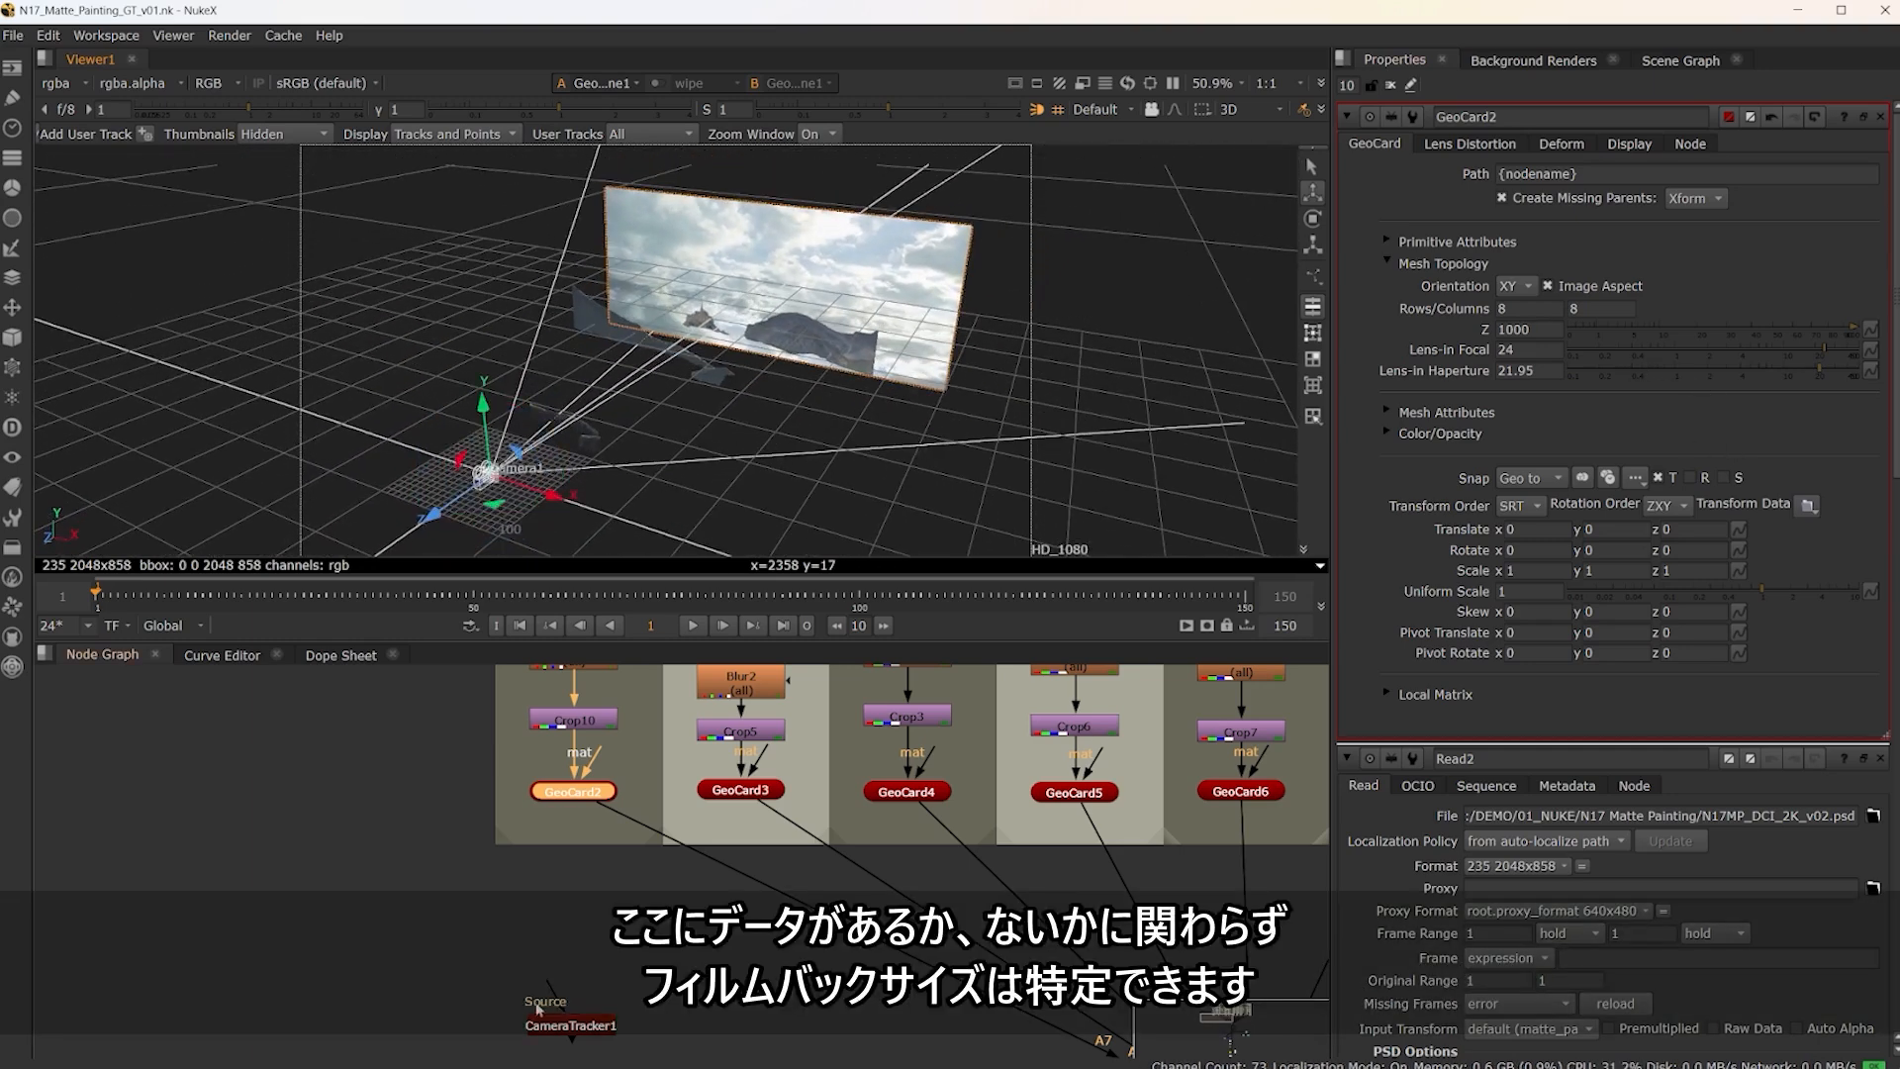
# Open the CameraTracker1 properties and look through the film back presets for the Academy film size
pyautogui.moveTo(634, 954); pyautogui.dragTo(623, 877, button='middle')
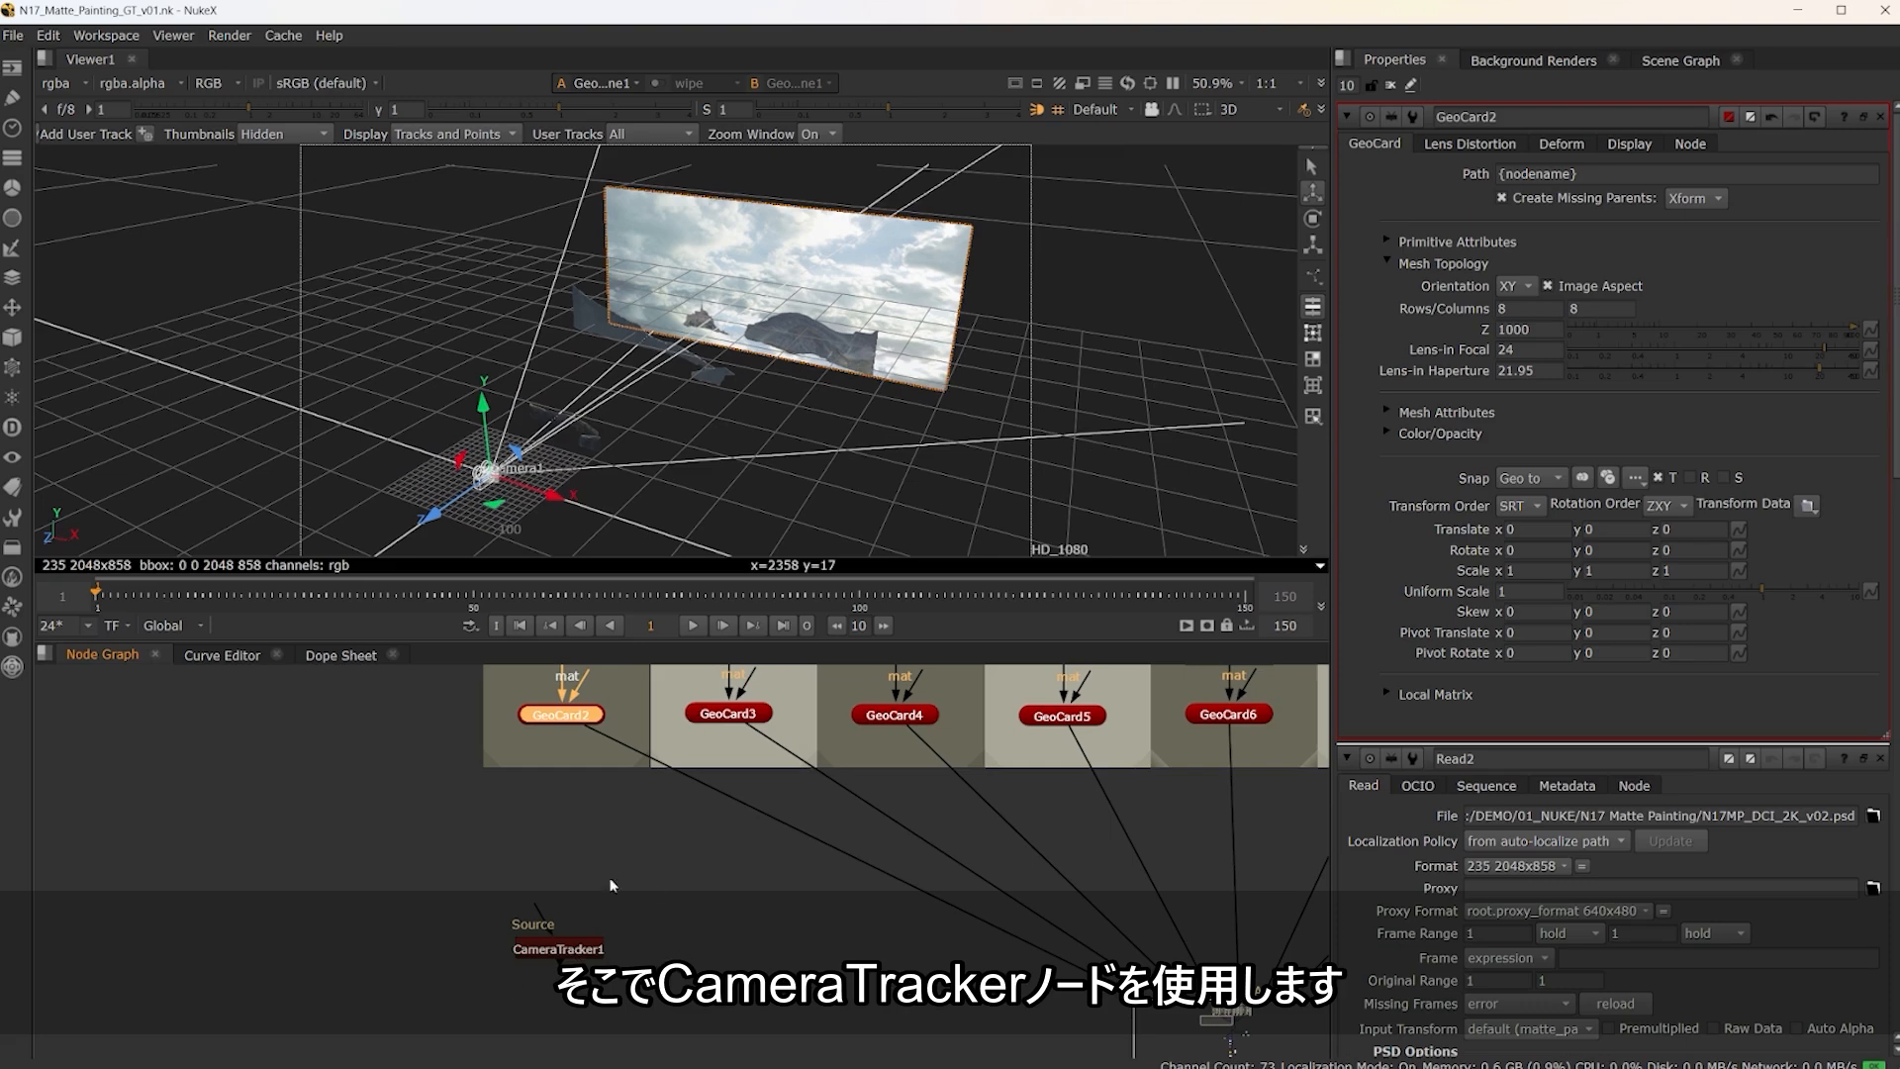
pyautogui.doubleClick(581, 952)
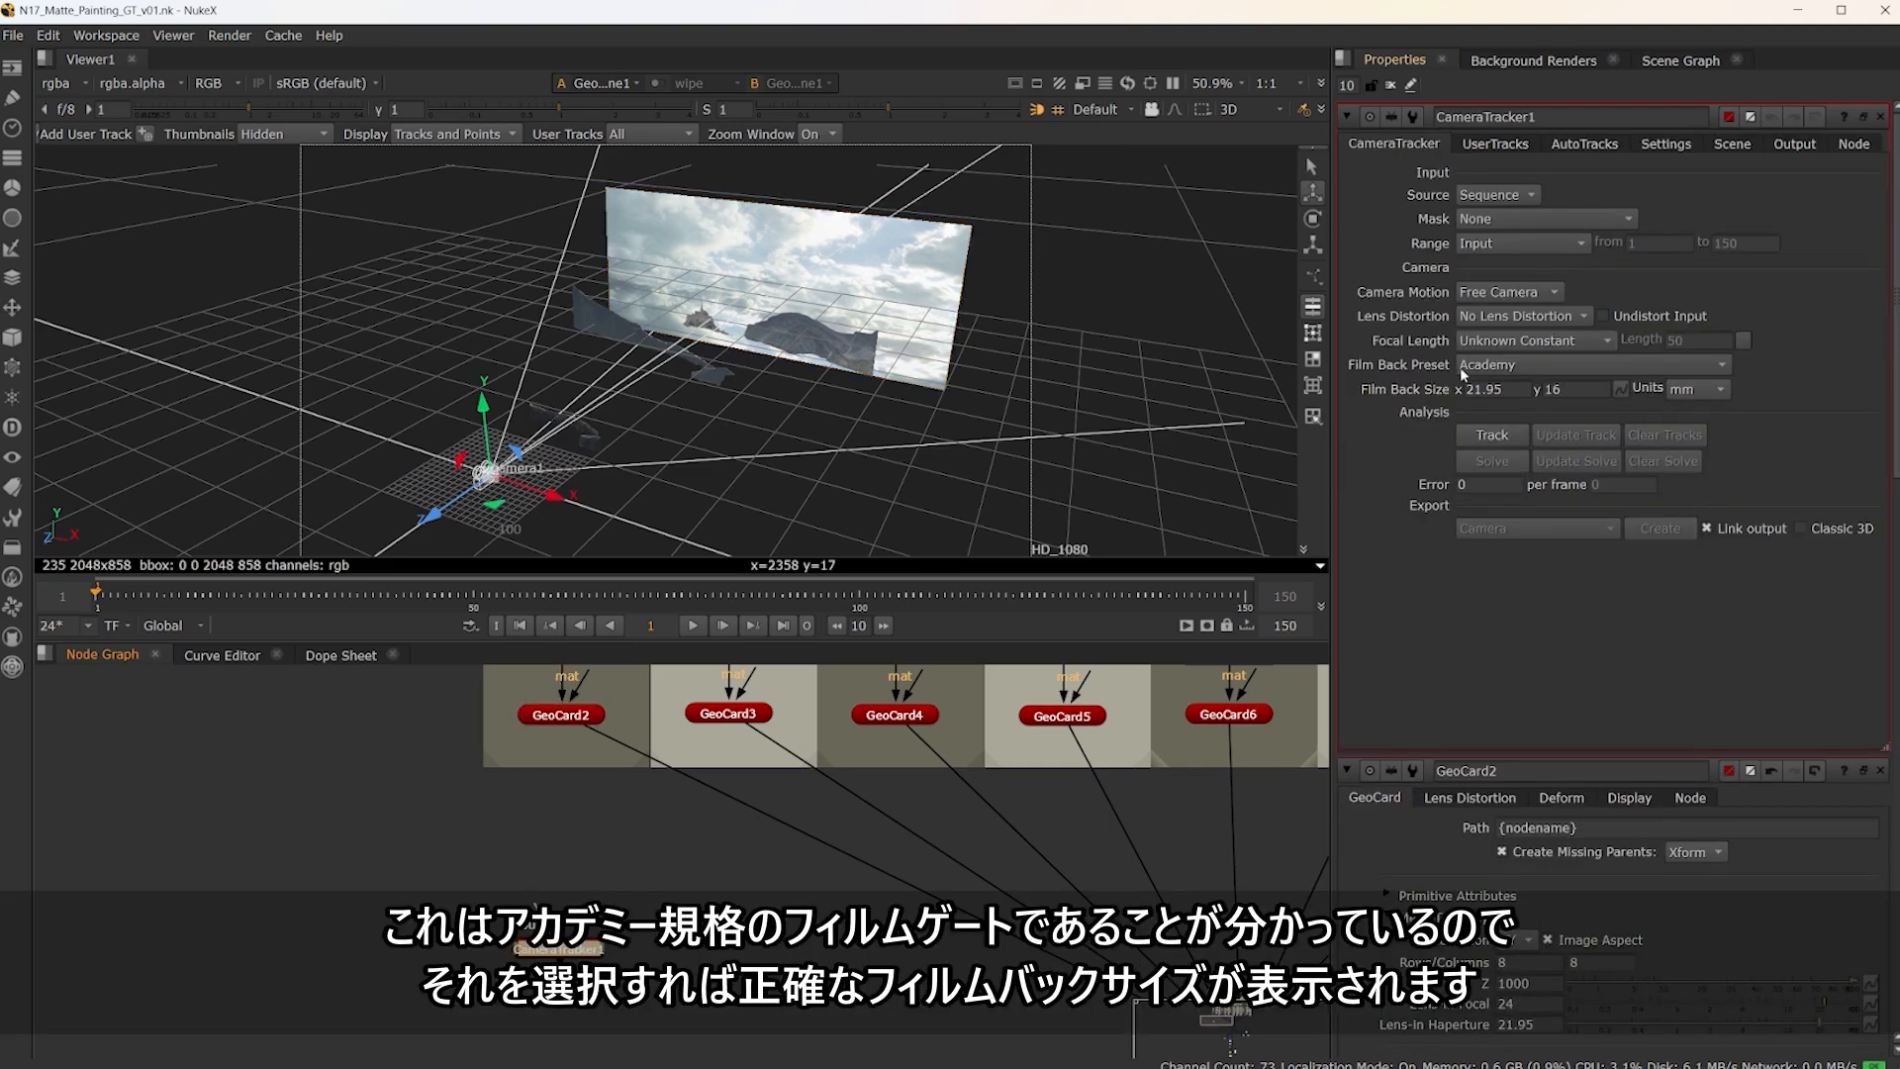
pyautogui.click(1549, 370)
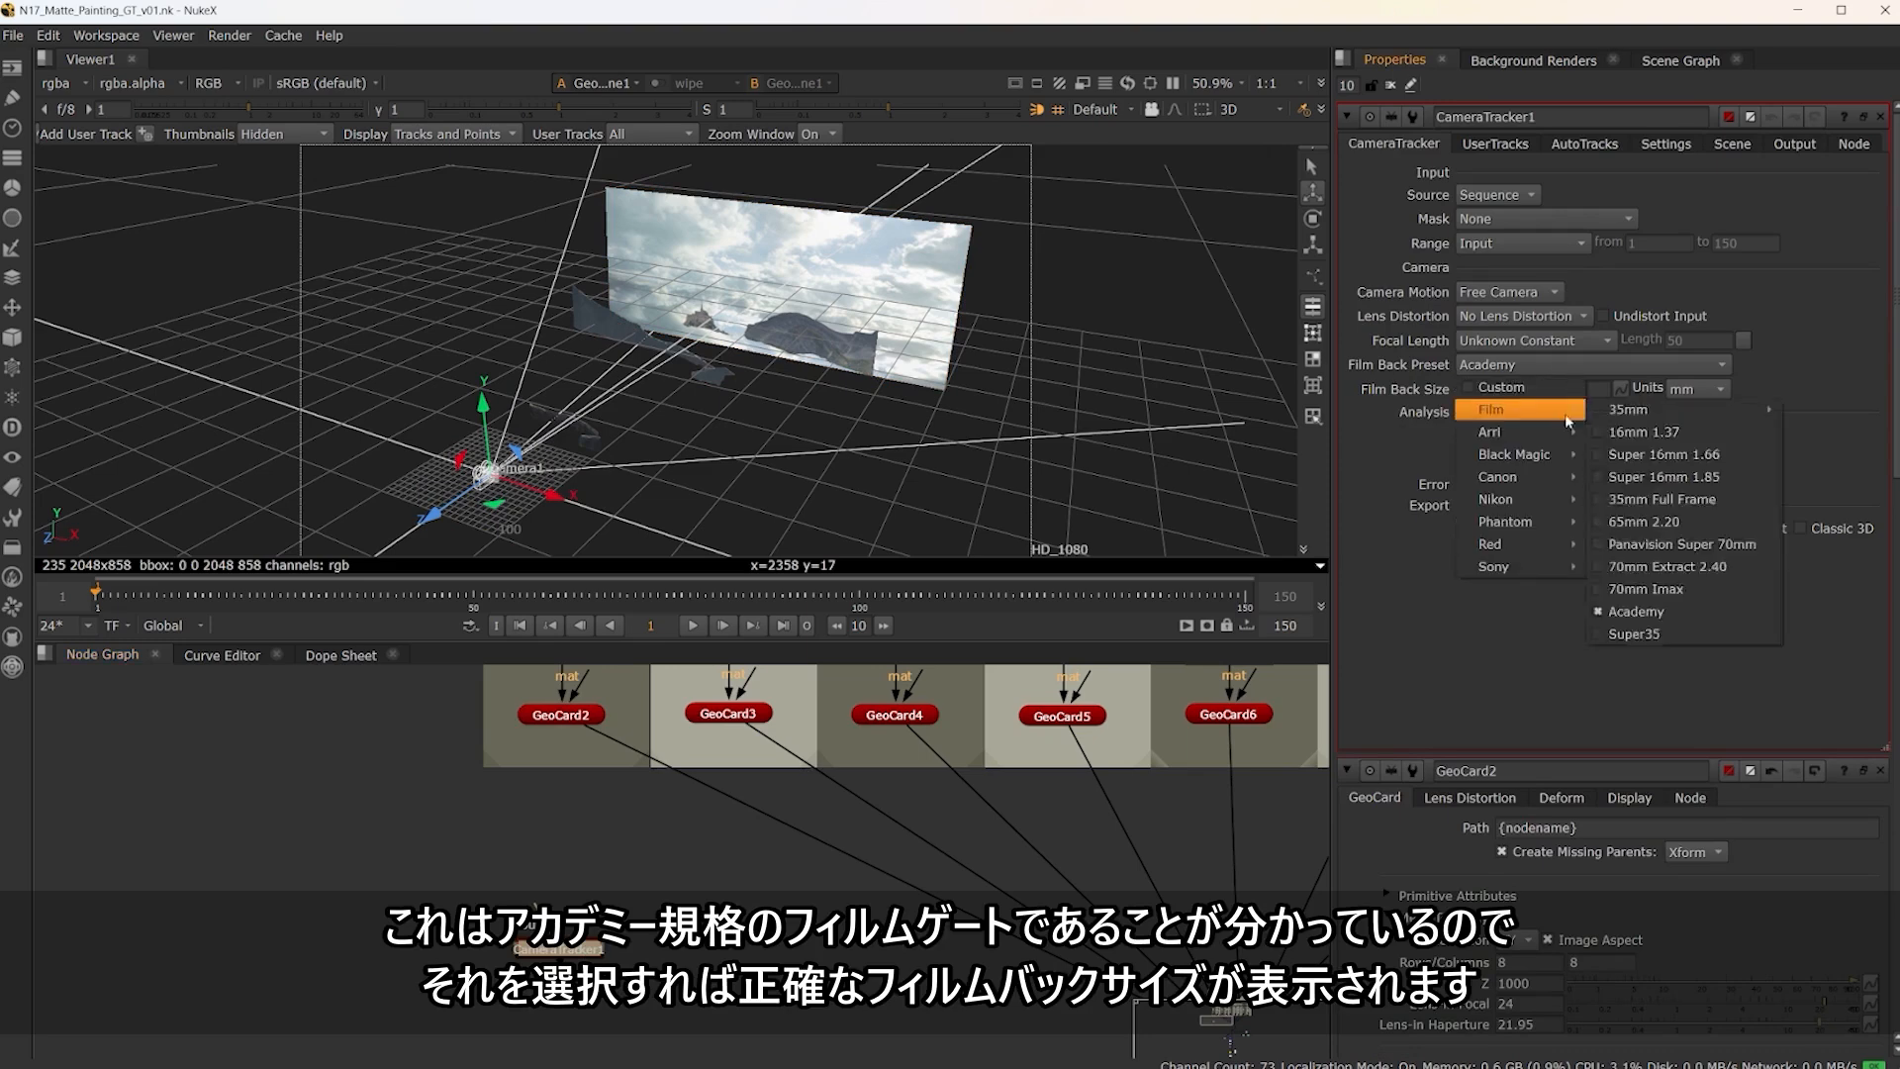
pyautogui.moveTo(1552, 415)
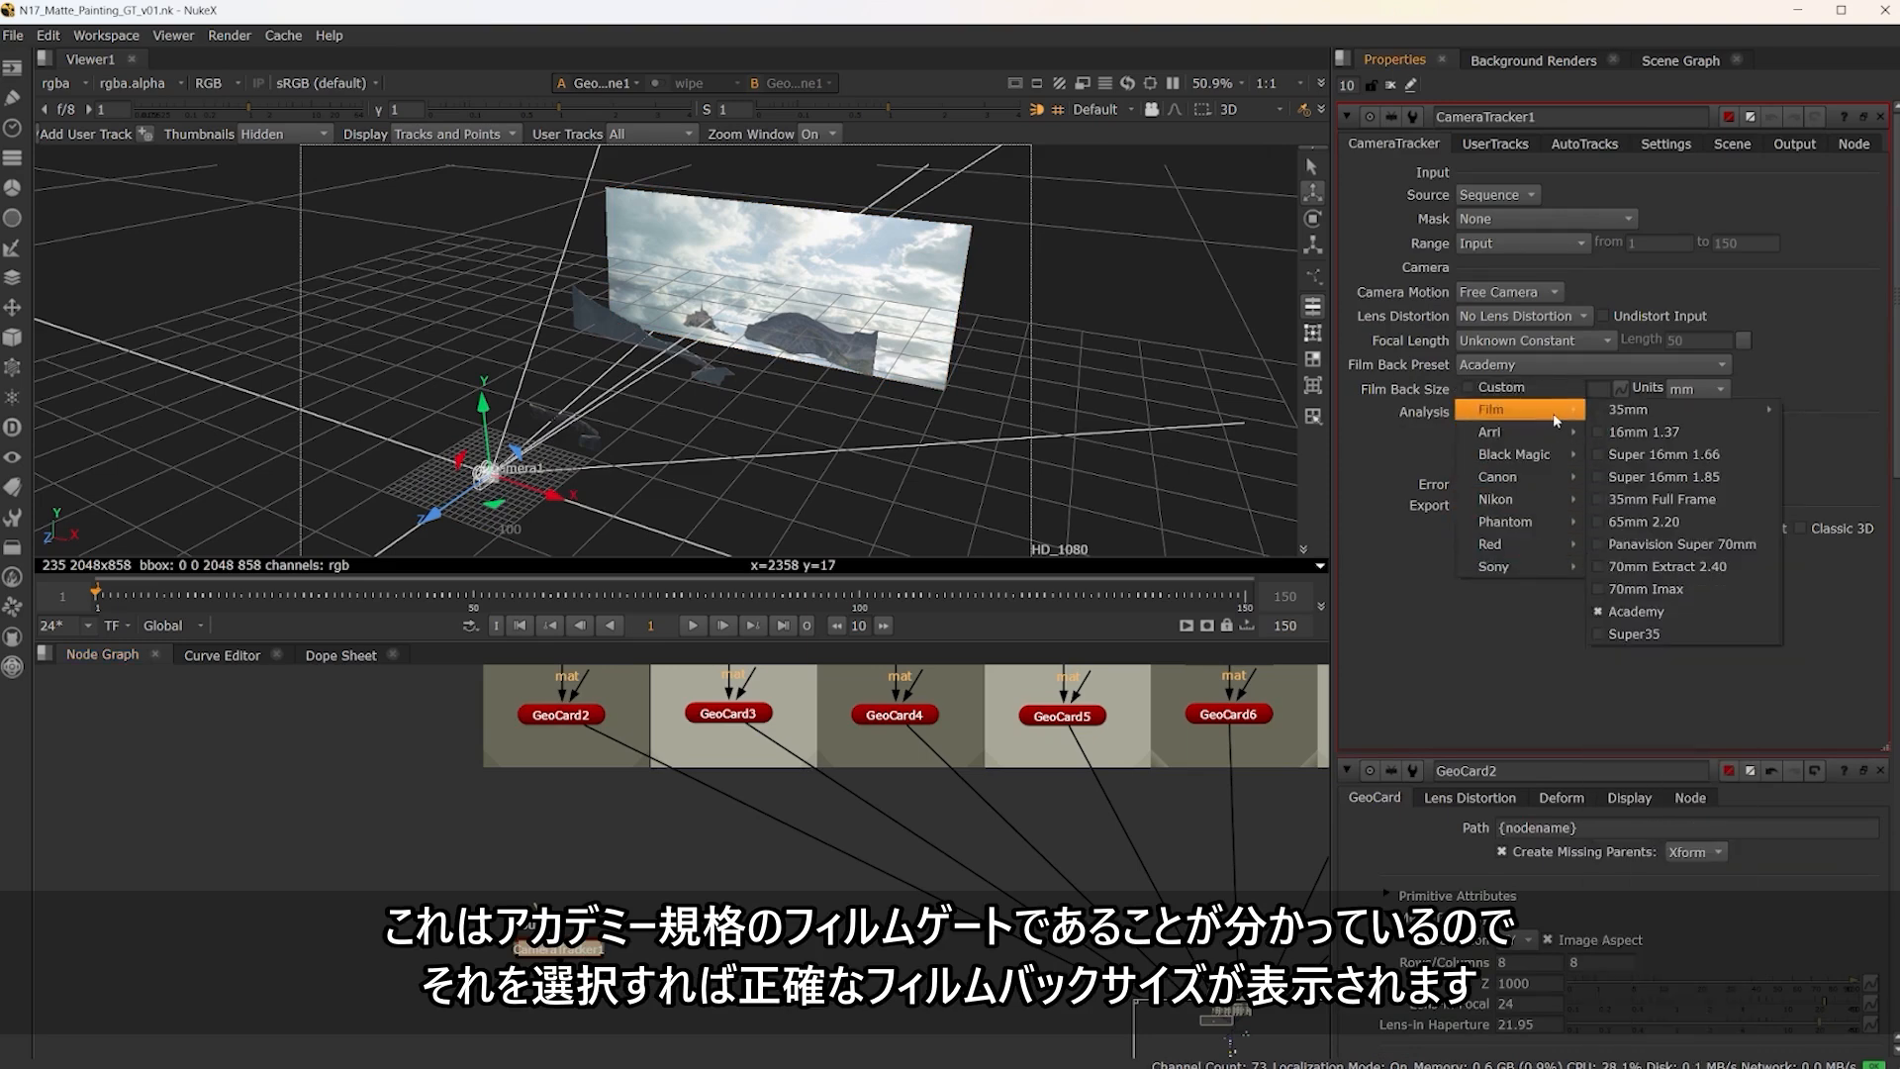
pyautogui.moveTo(1544, 560)
pyautogui.click(1362, 444)
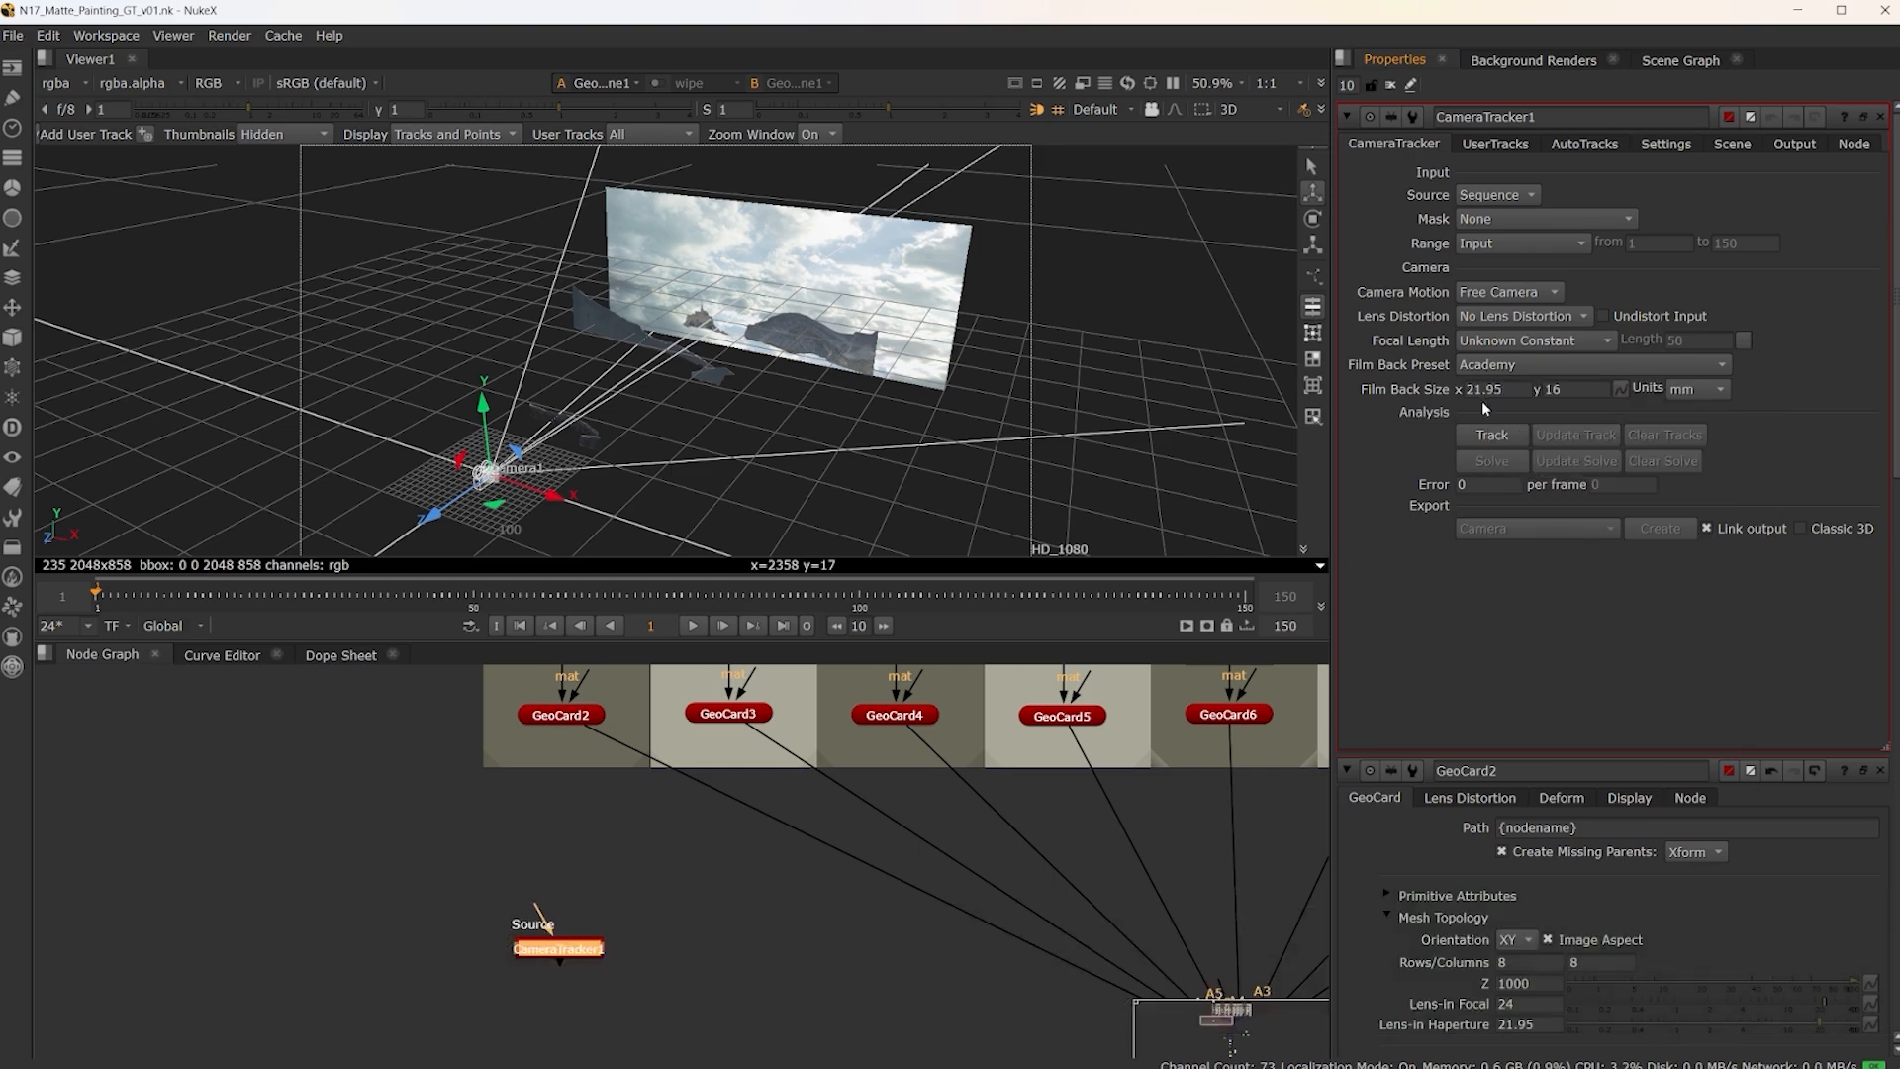
# Try reducing the Z depth of GeoCard2 to 600 to test its automatic scaling, and return Z to 1000
pyautogui.doubleClick(571, 719)
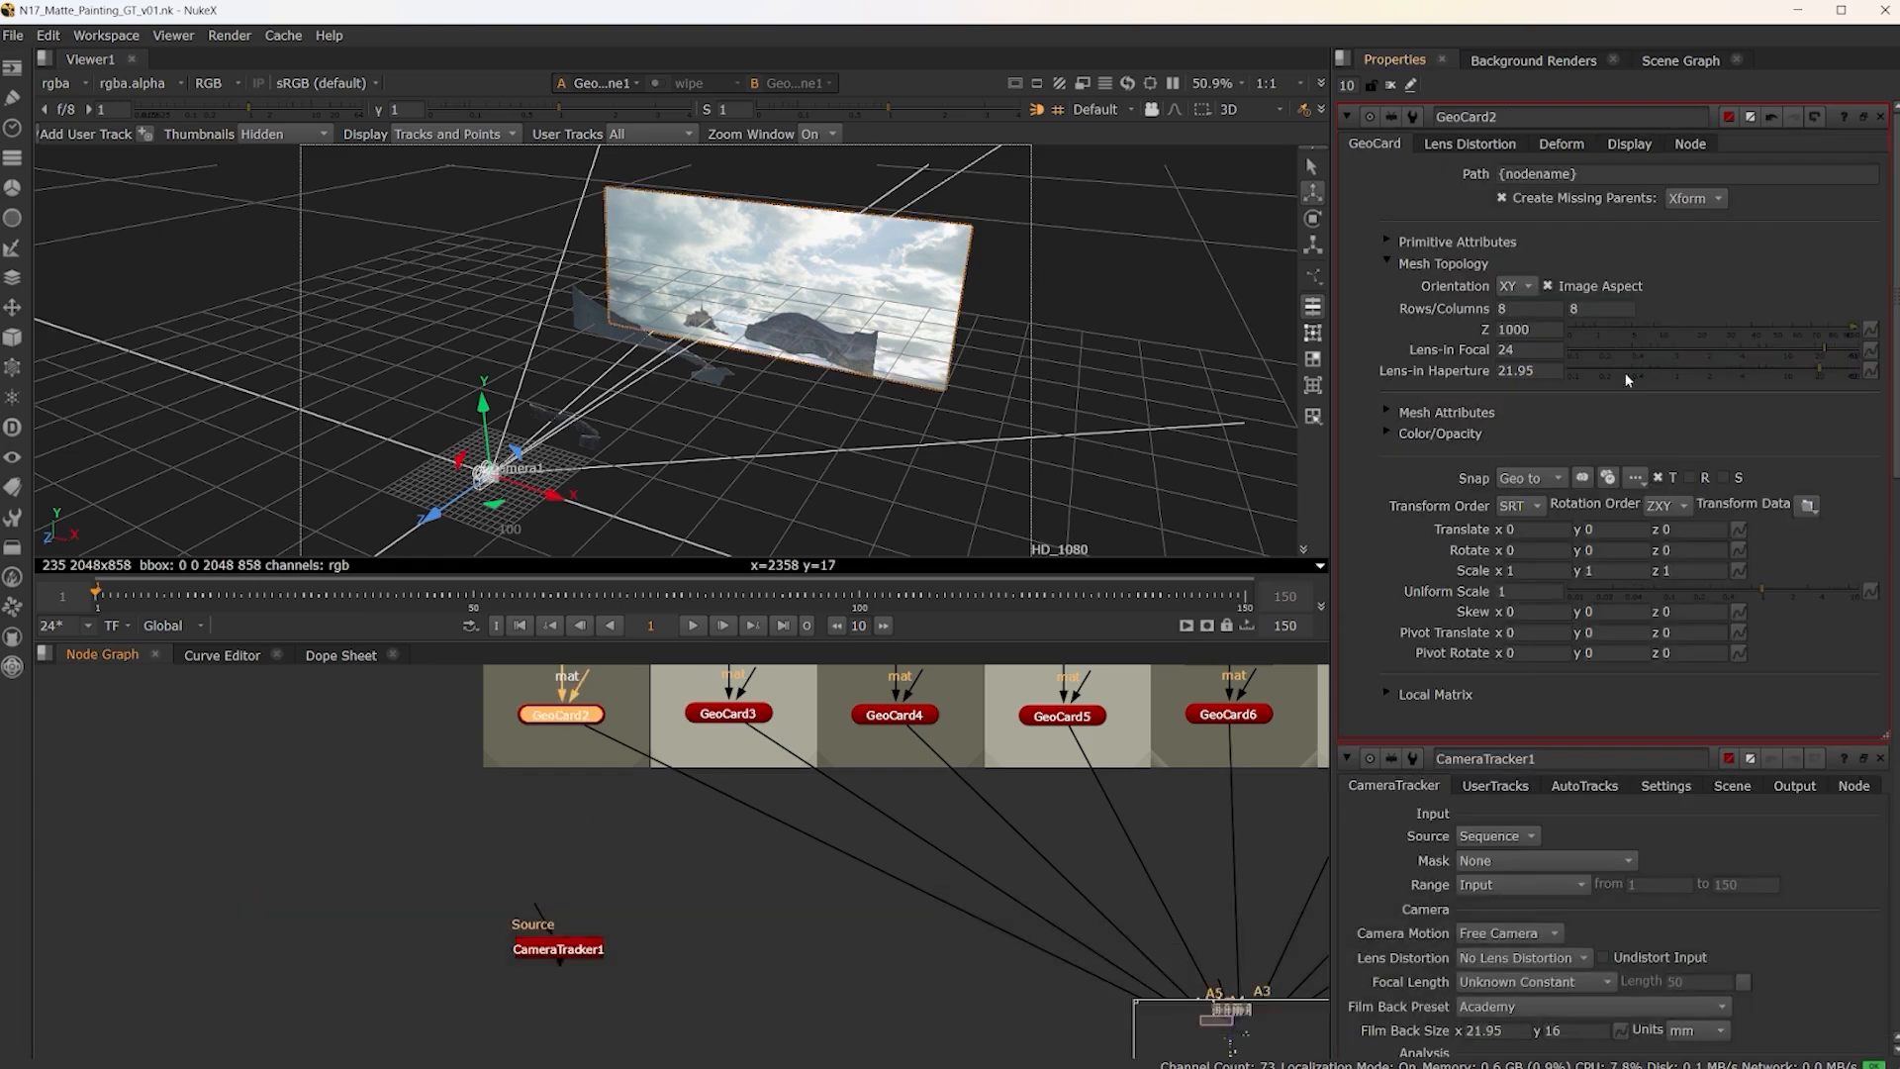
pyautogui.keyDown('ctrl'); pyautogui.moveTo(1095, 365); pyautogui.dragTo(871, 396); pyautogui.keyUp('ctrl')
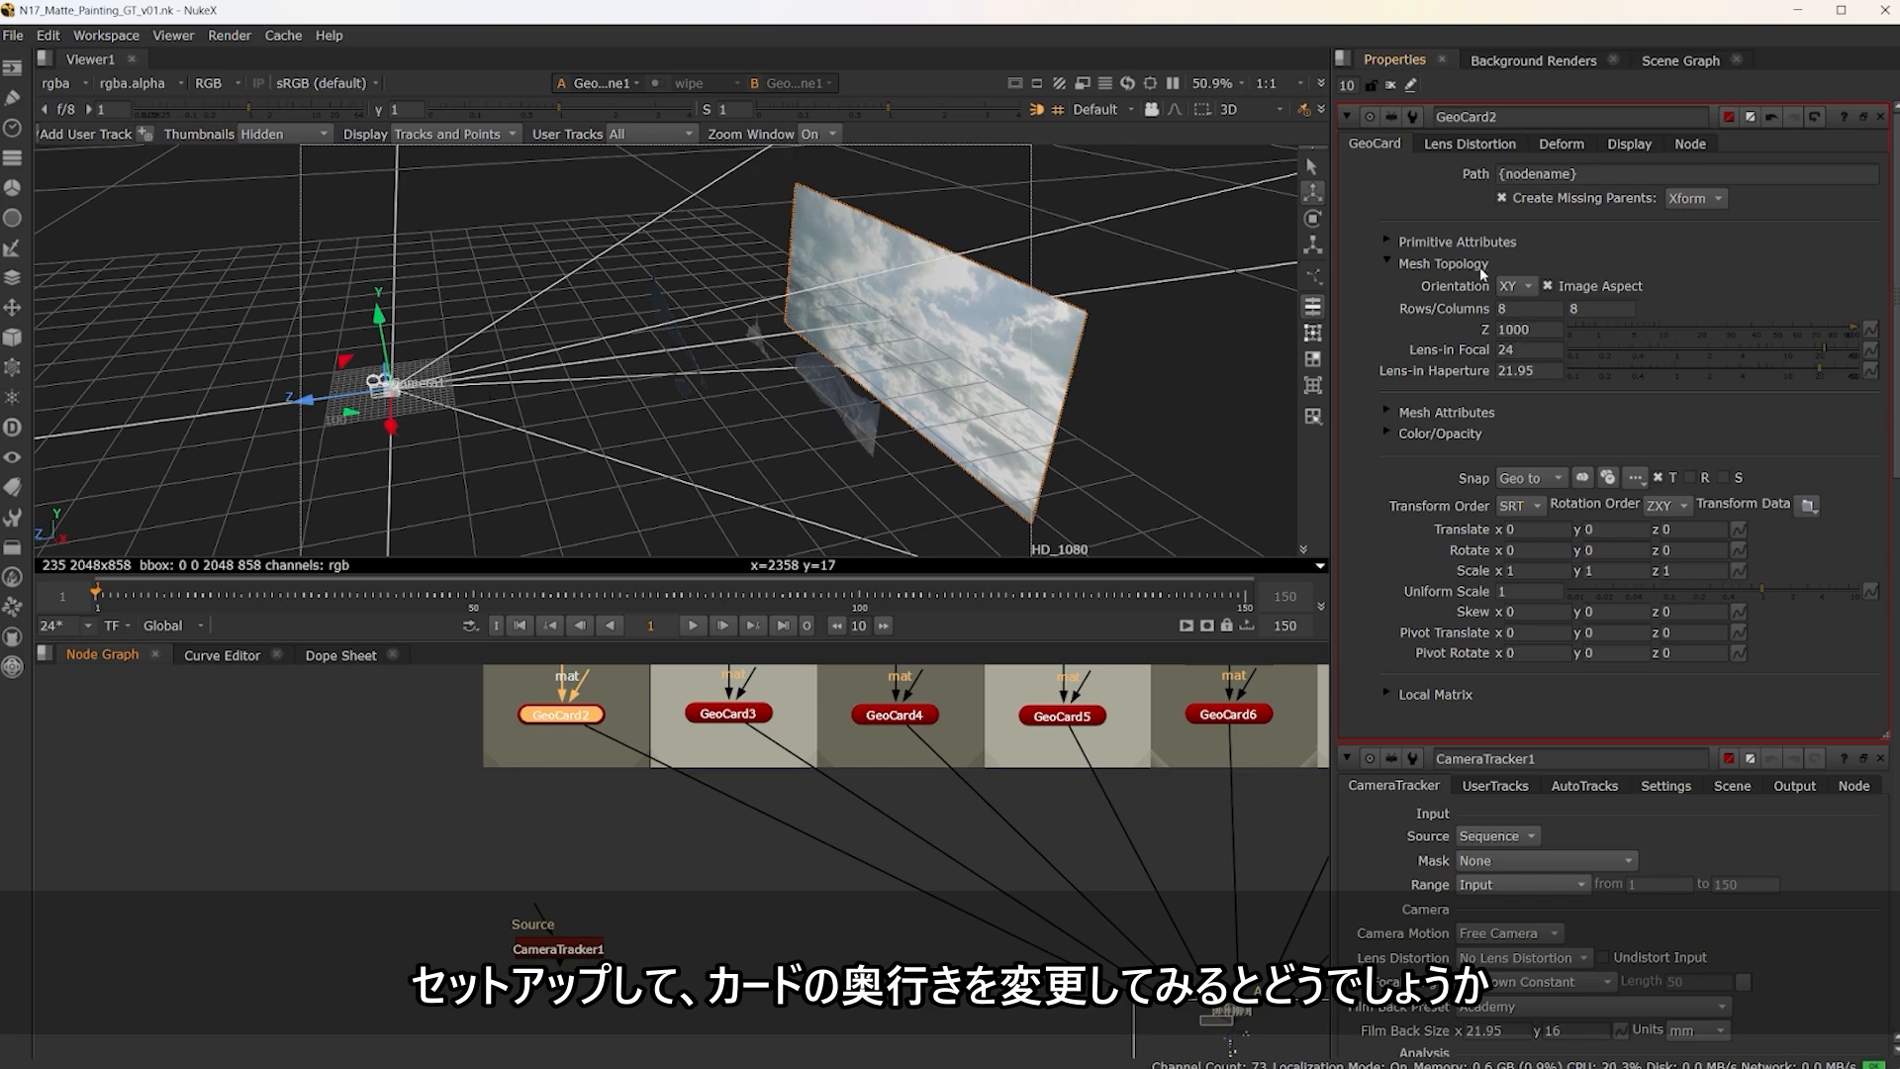
pyautogui.click(1510, 331)
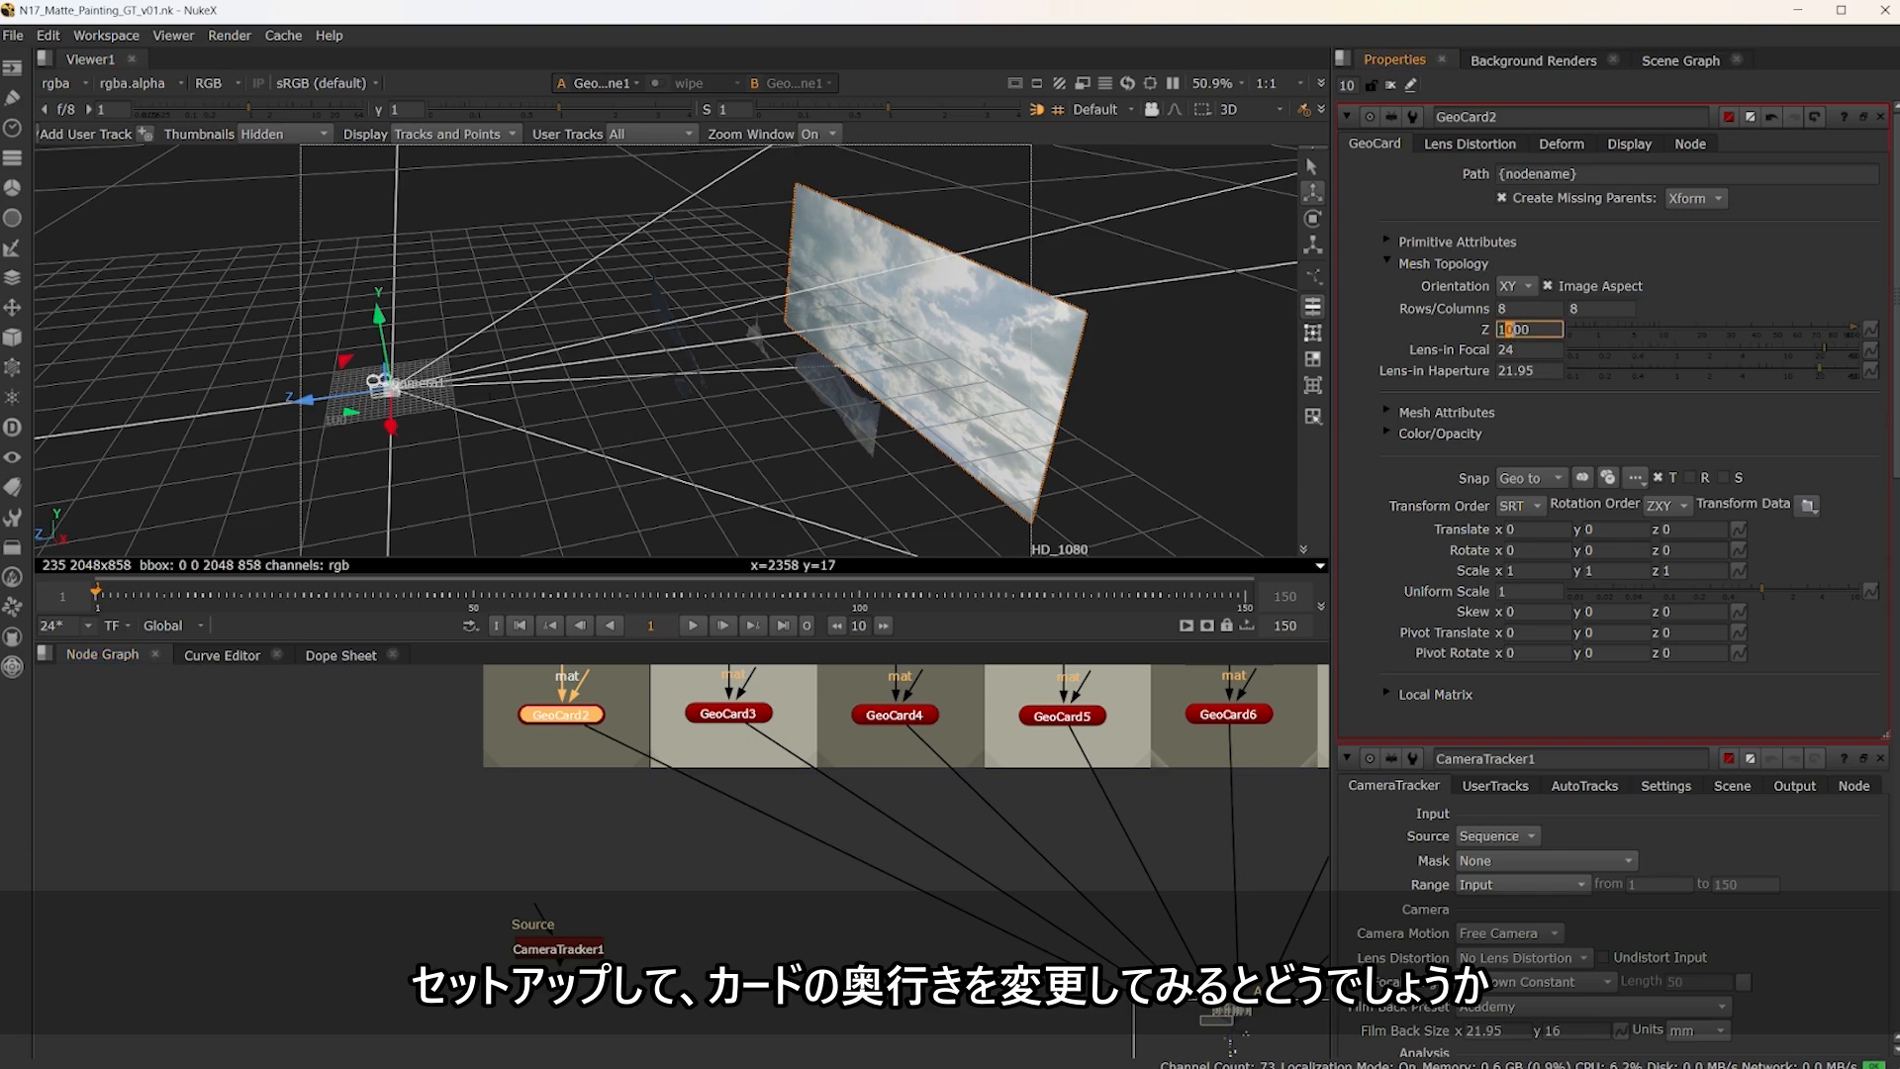
pyautogui.press('Down')
pyautogui.press('Down')
pyautogui.press('Down')
pyautogui.press('Down')
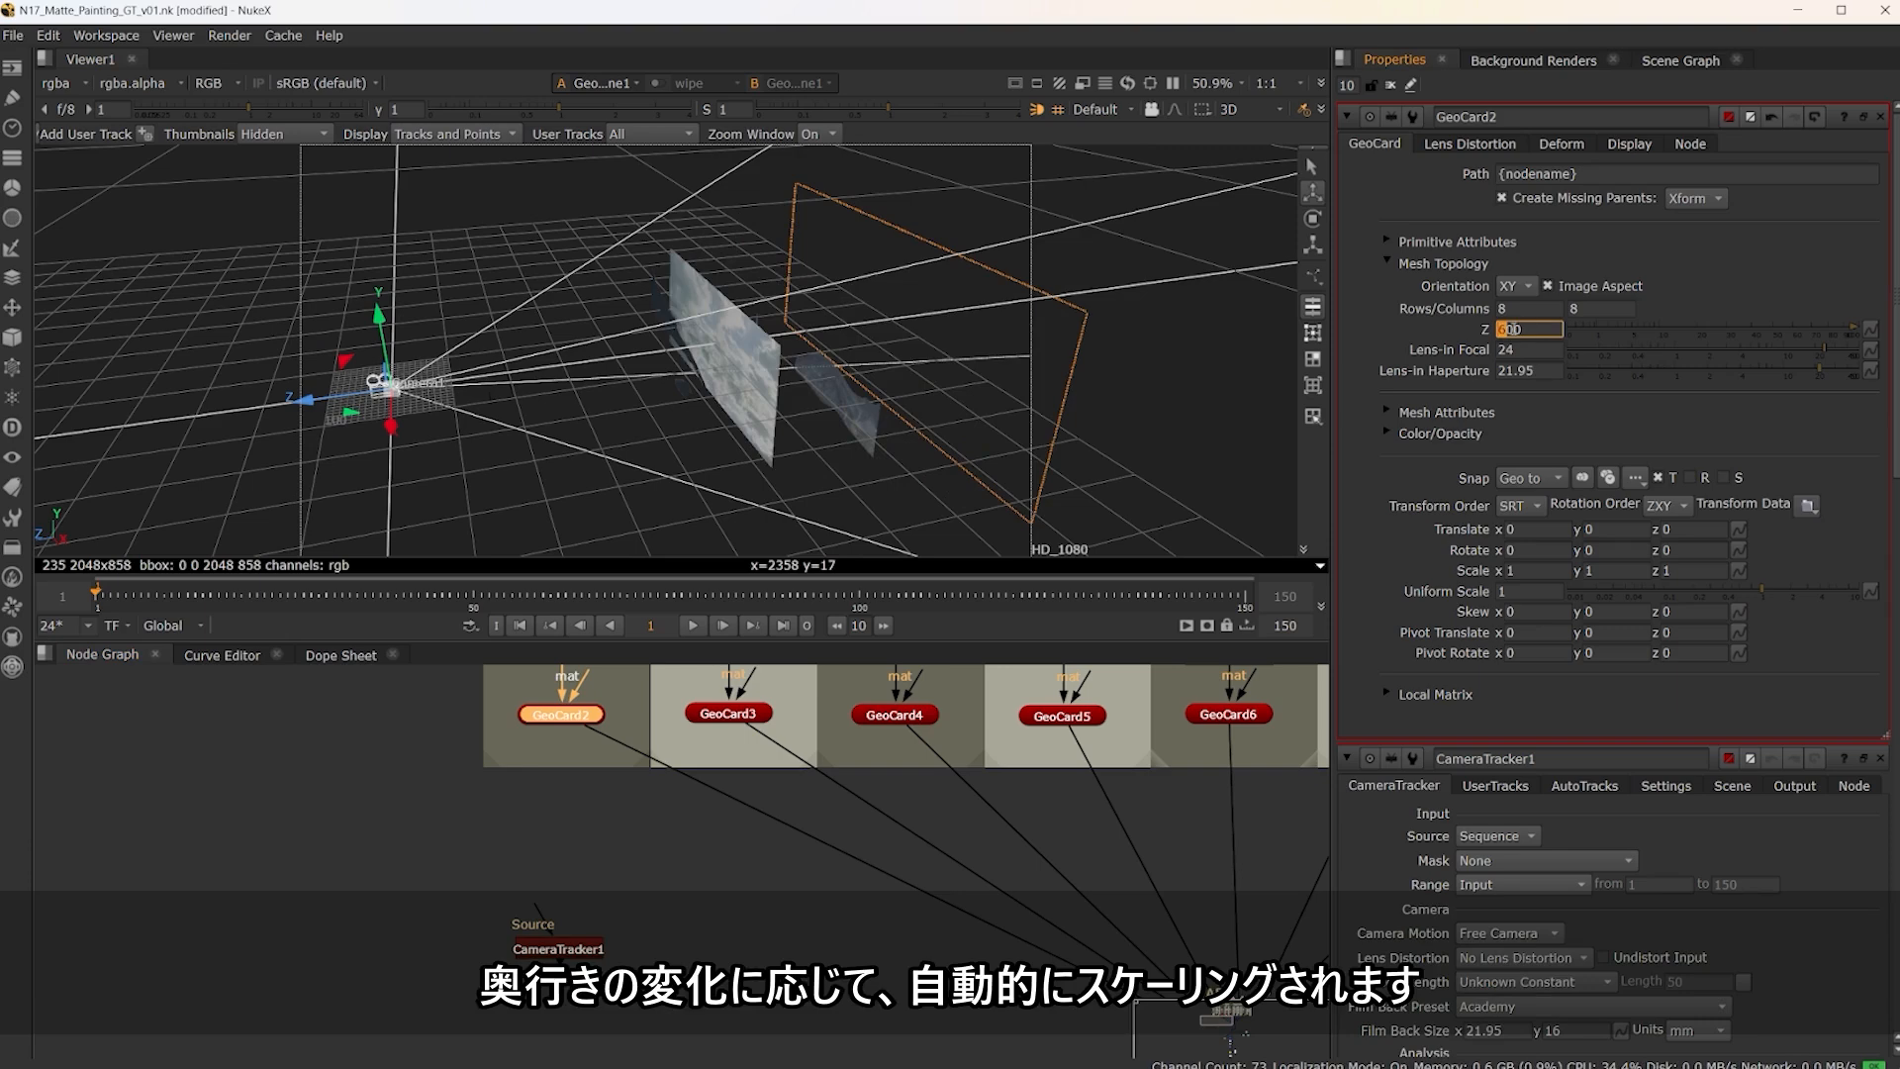
pyautogui.press('Up')
pyautogui.press('Up')
pyautogui.press('Up')
pyautogui.press('Up')
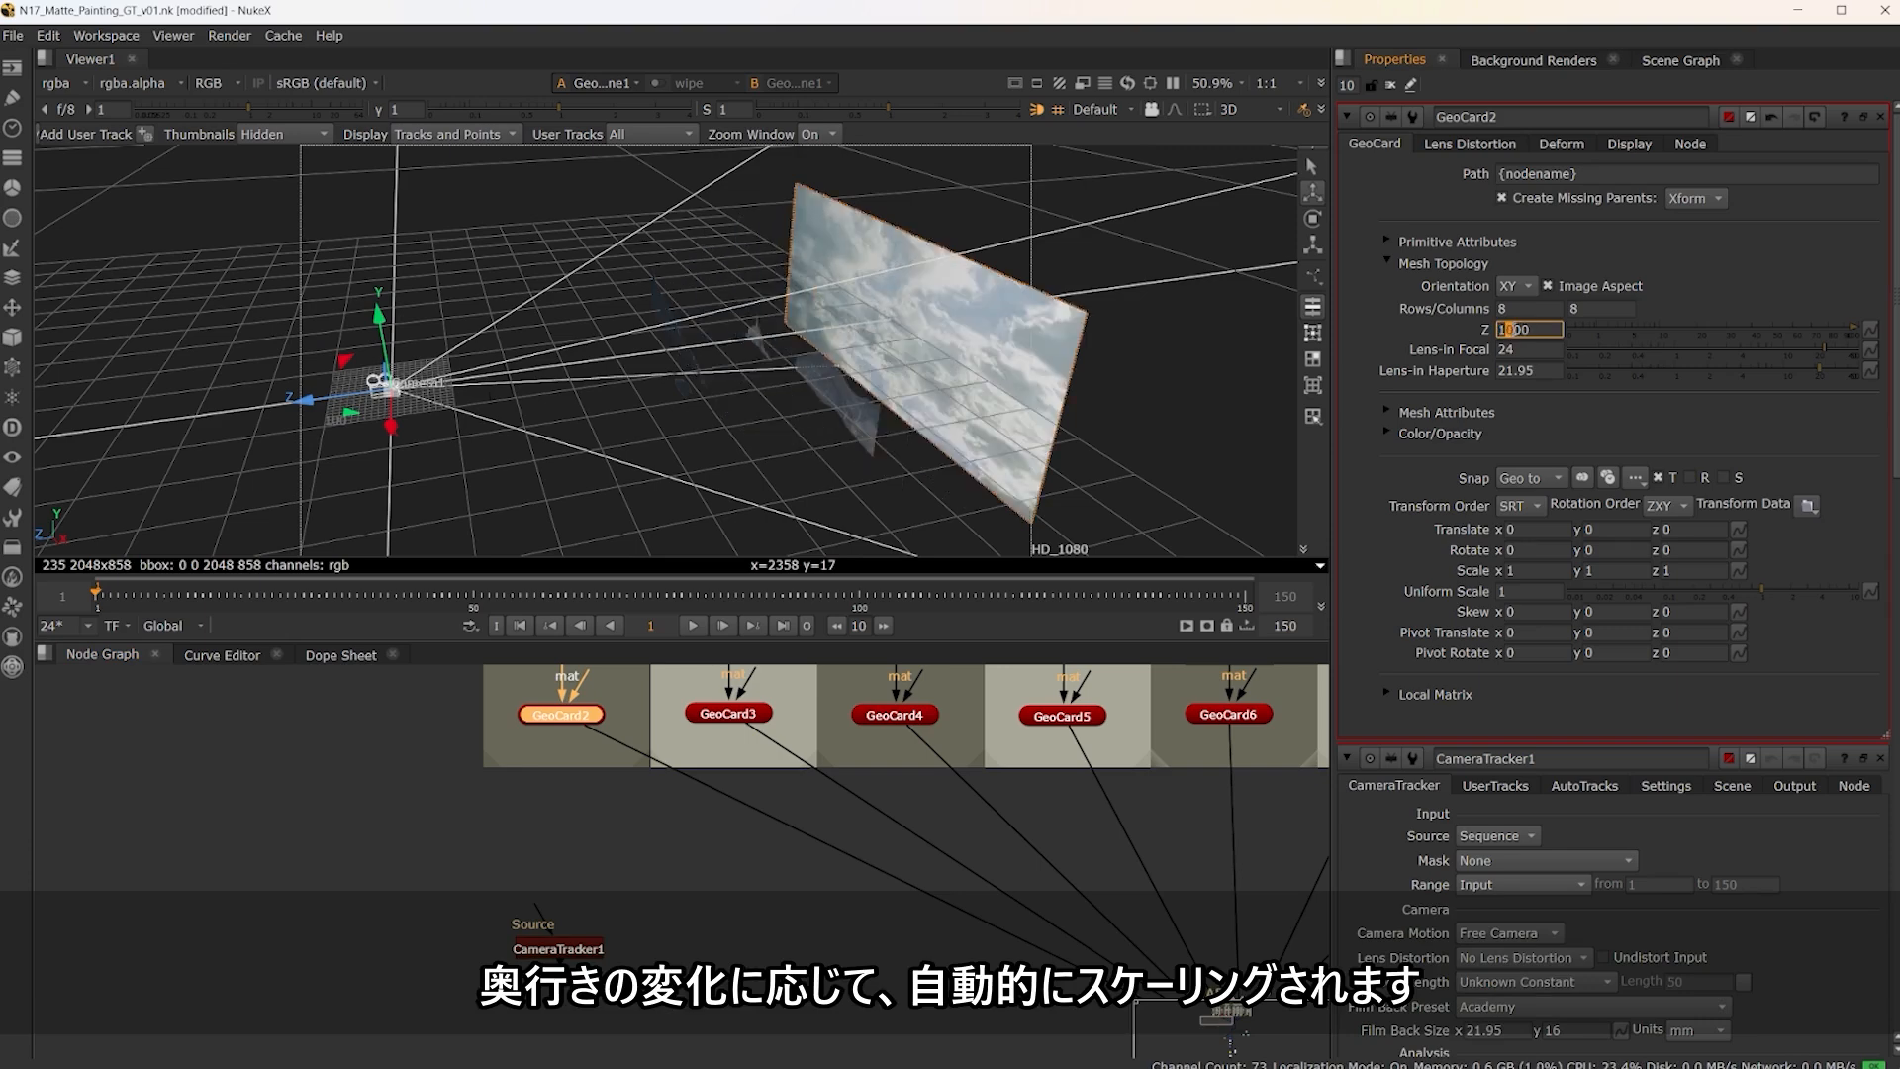
pyautogui.press('Down')
pyautogui.press('Down')
pyautogui.press('Up')
pyautogui.press('Up')
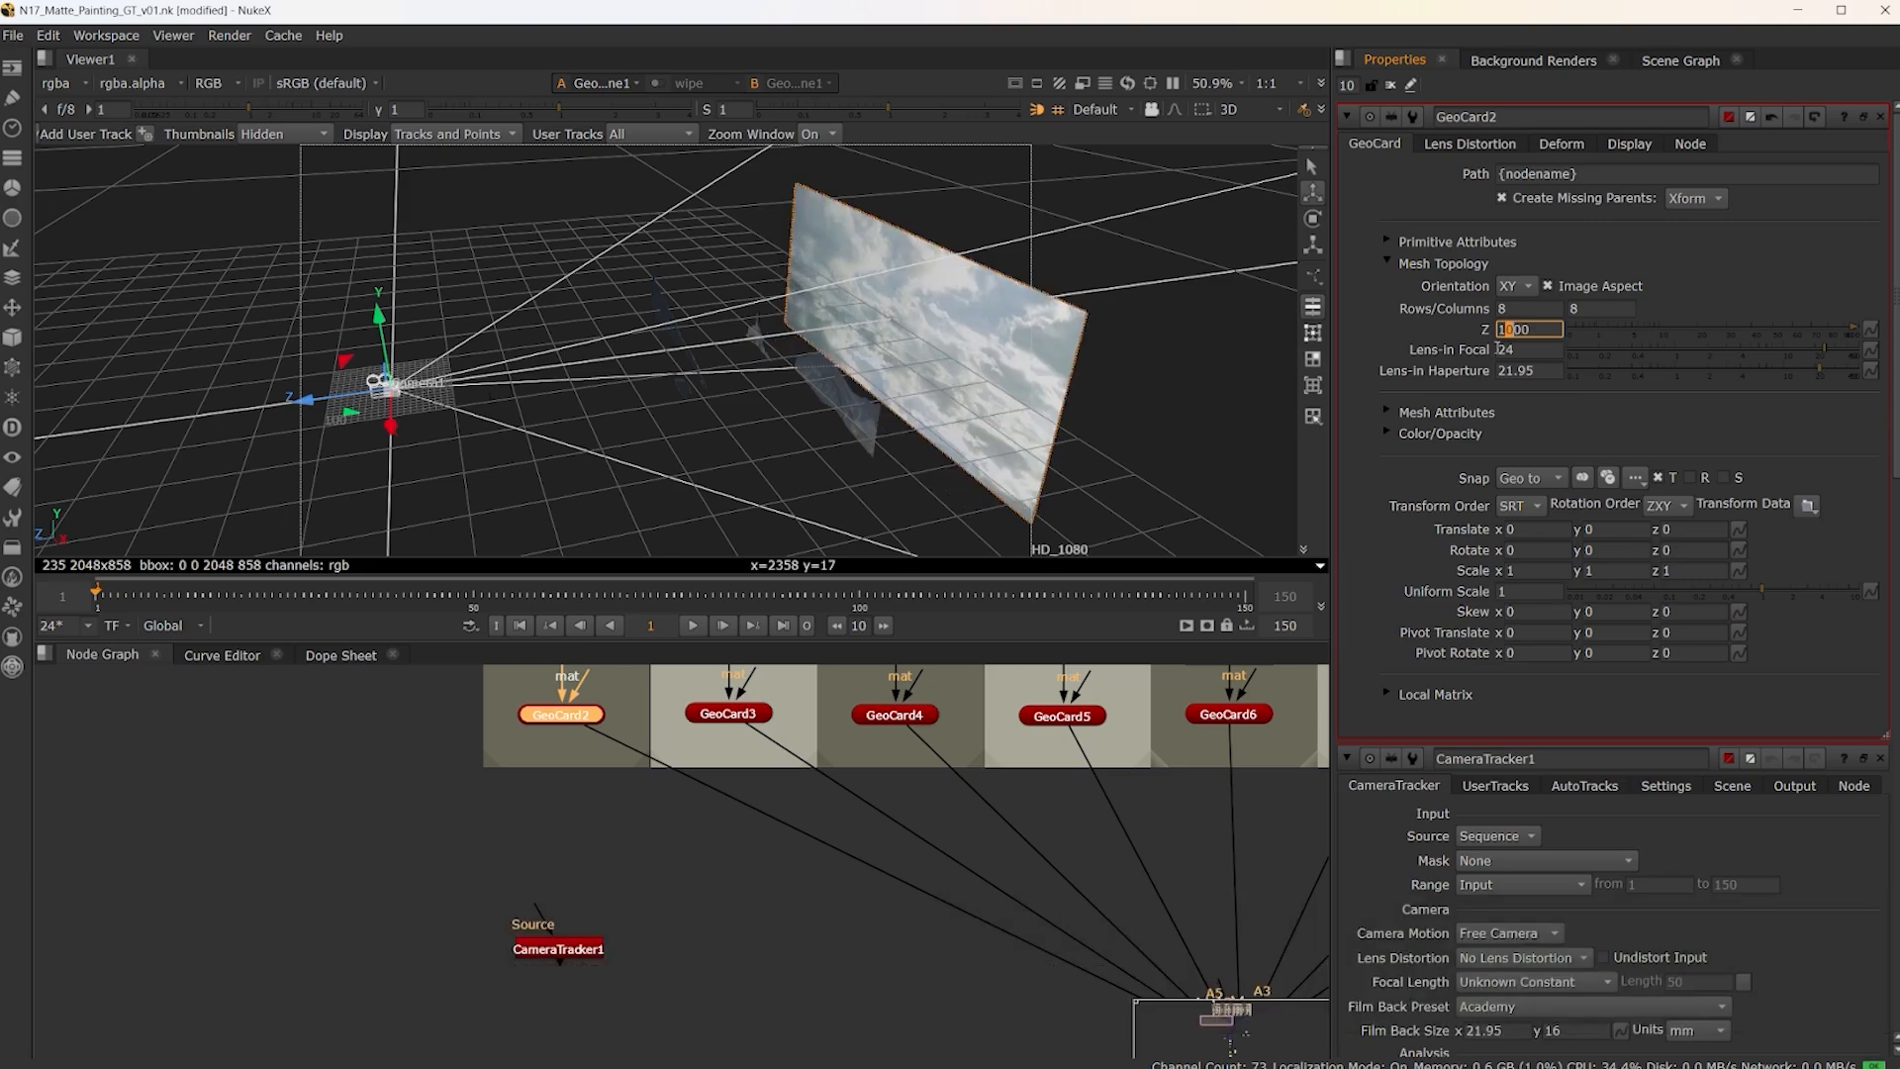
# Inspect the card scene from the front and open the properties of Merge18 in the final comp branch
pyautogui.keyDown('ctrl'); pyautogui.moveTo(521, 497); pyautogui.dragTo(826, 454); pyautogui.keyUp('ctrl')
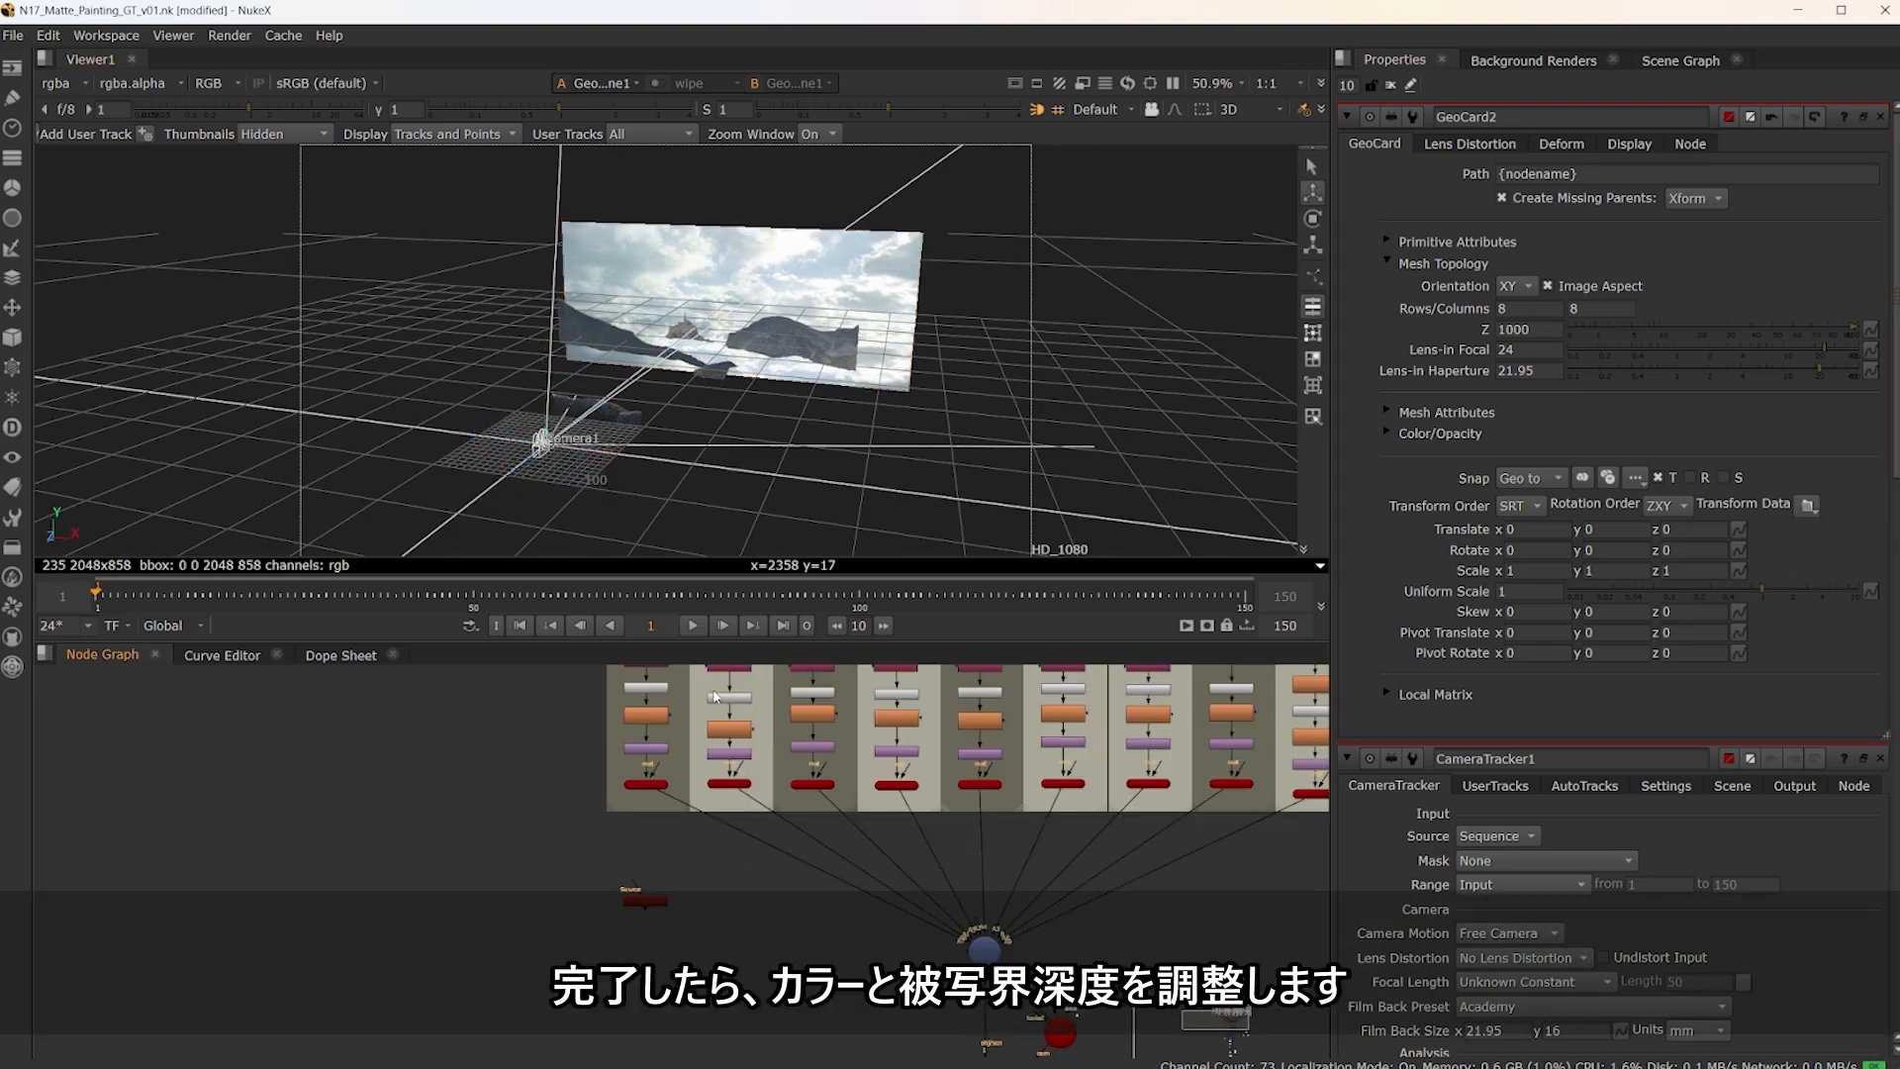
pyautogui.moveTo(801, 456)
pyautogui.mouseDown(button='middle')
pyautogui.moveTo(857, 402)
pyautogui.moveTo(703, 440)
pyautogui.moveTo(823, 439)
pyautogui.moveTo(768, 458)
pyautogui.mouseUp(button='middle')
pyautogui.scroll(8, 703, 851)
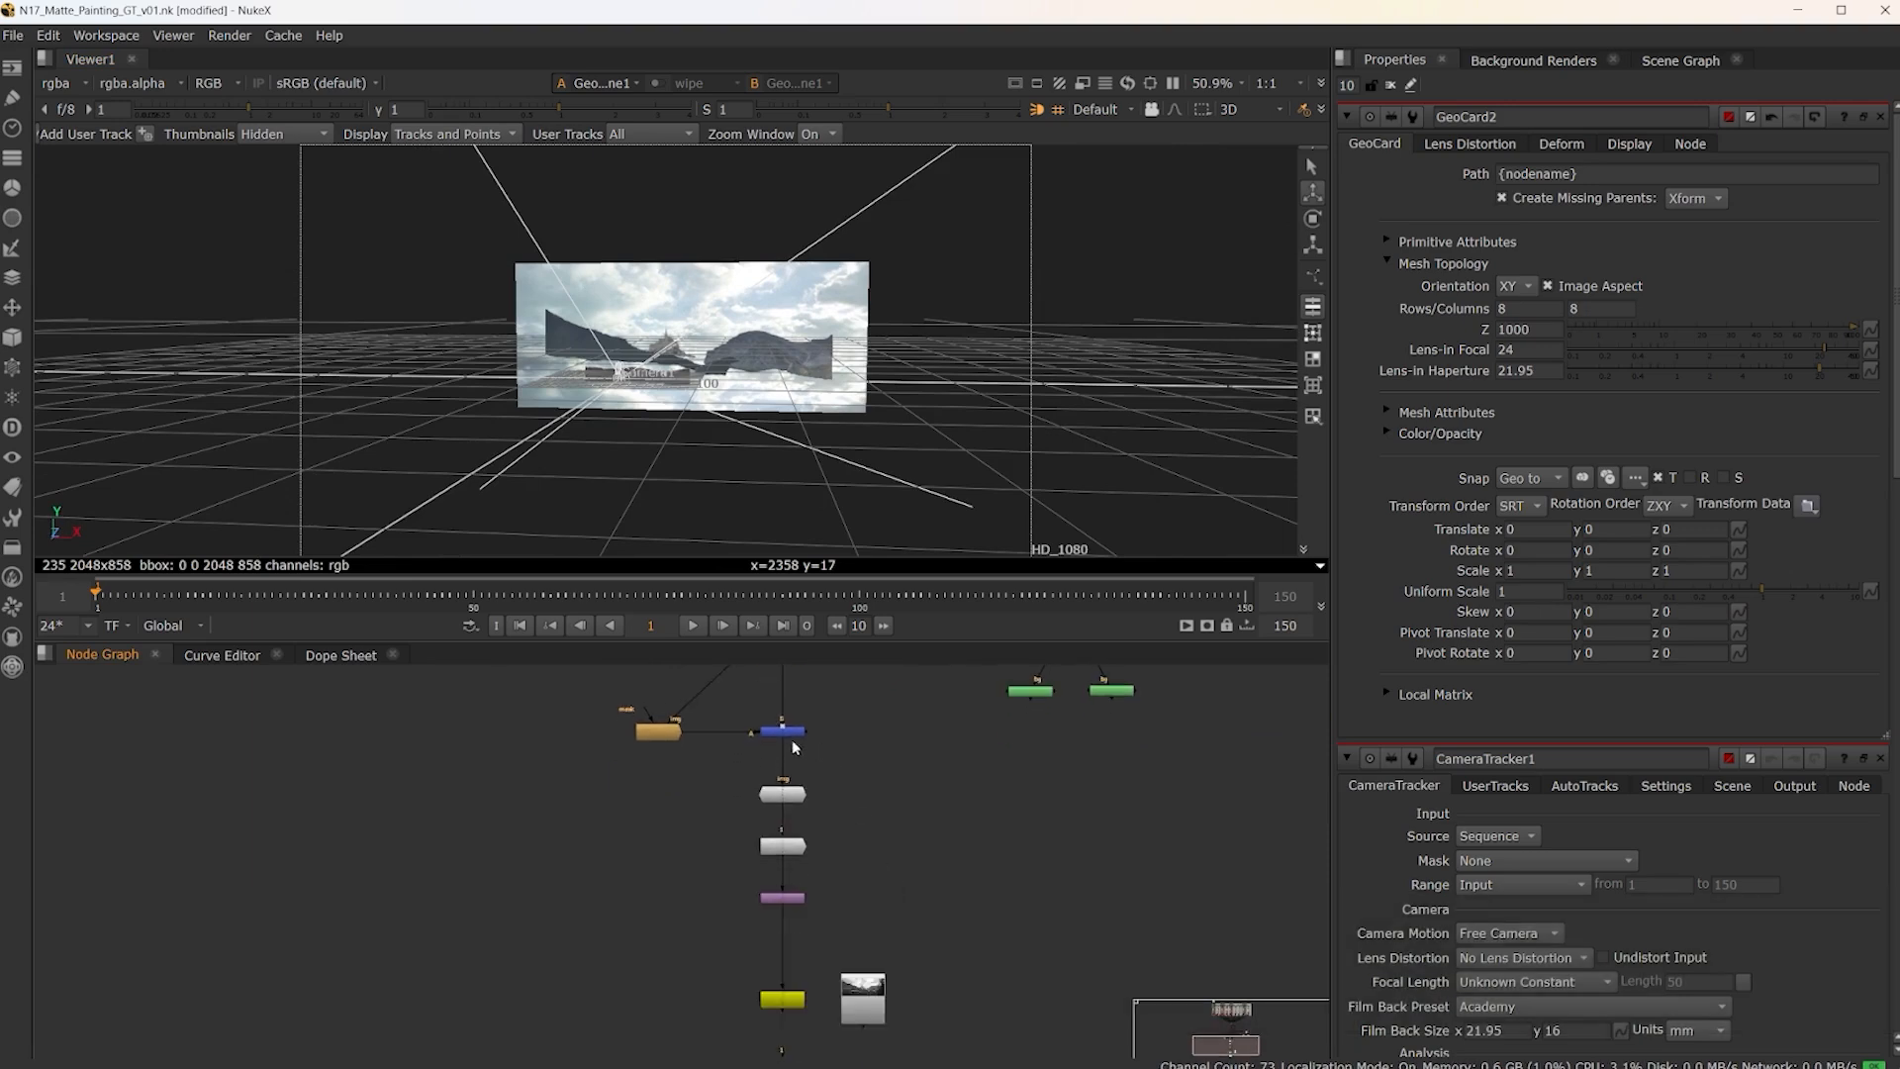
pyautogui.click(793, 735)
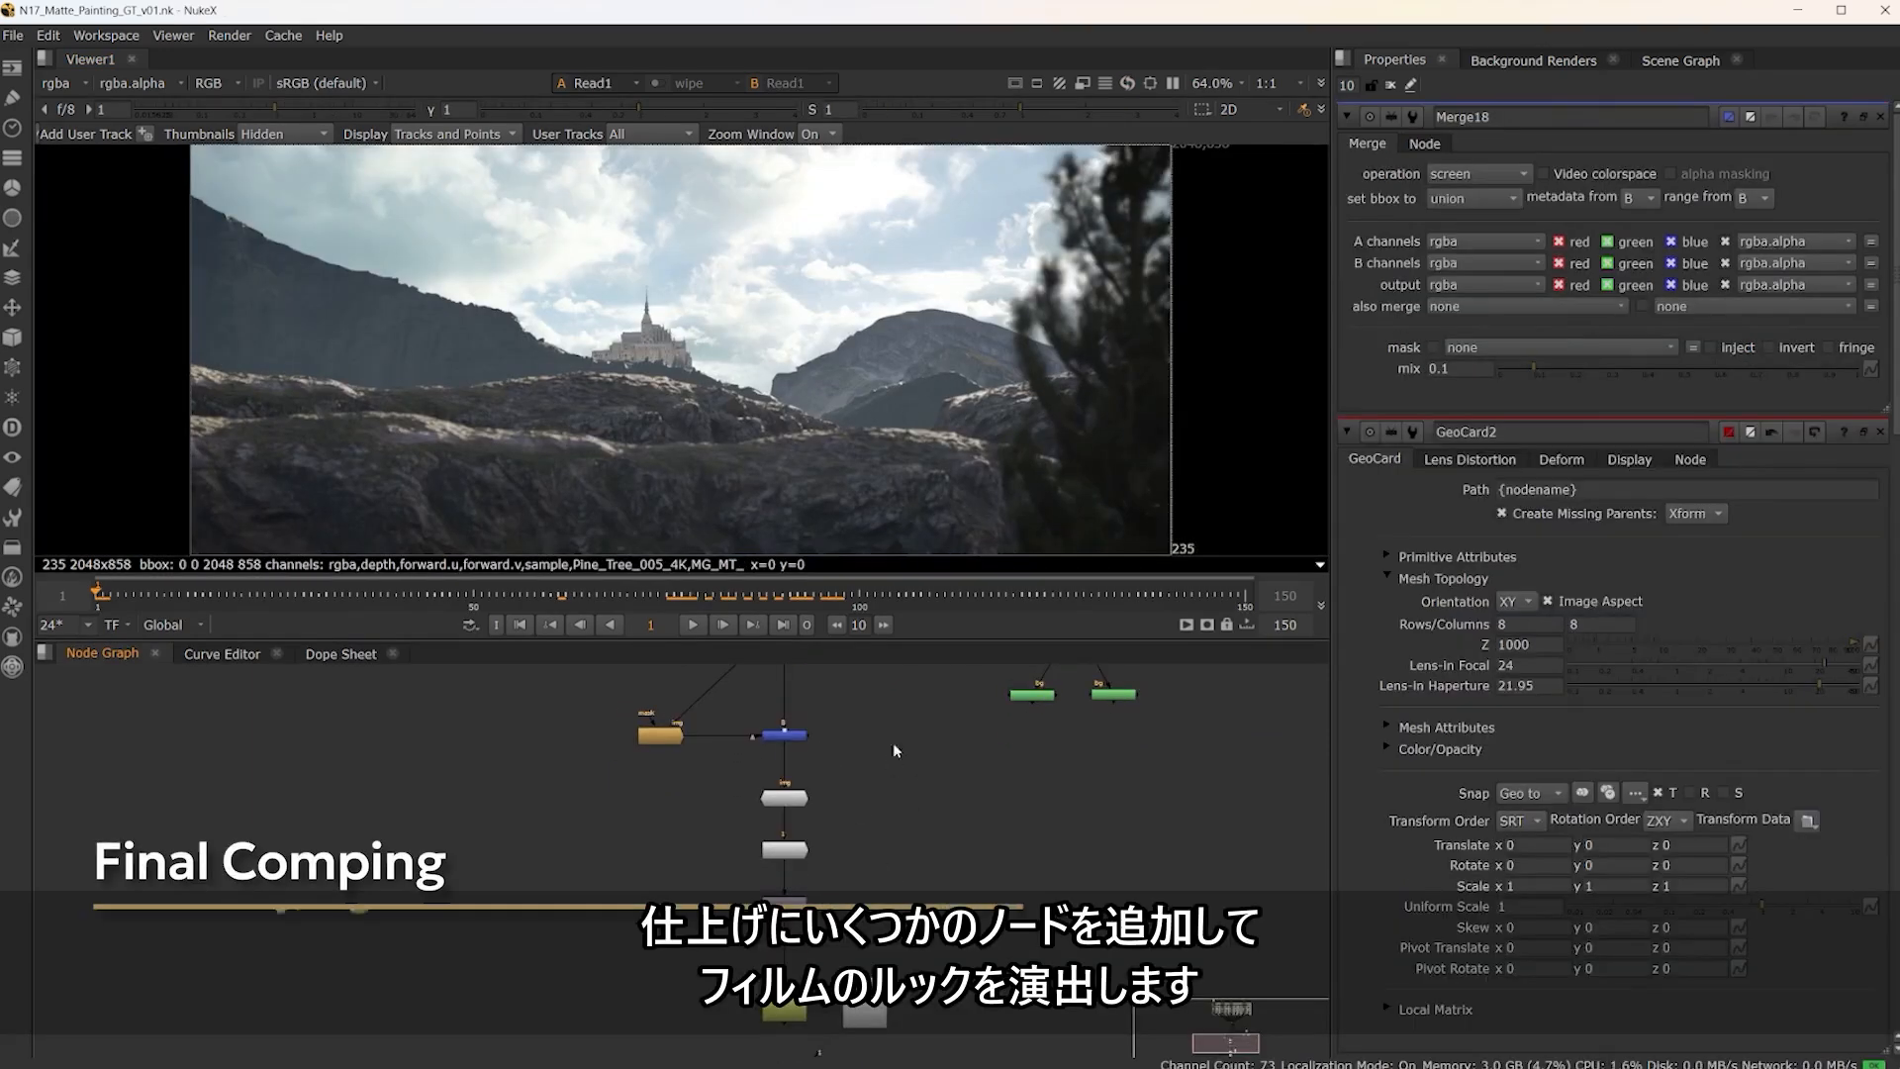
pyautogui.scroll(4, 826, 721)
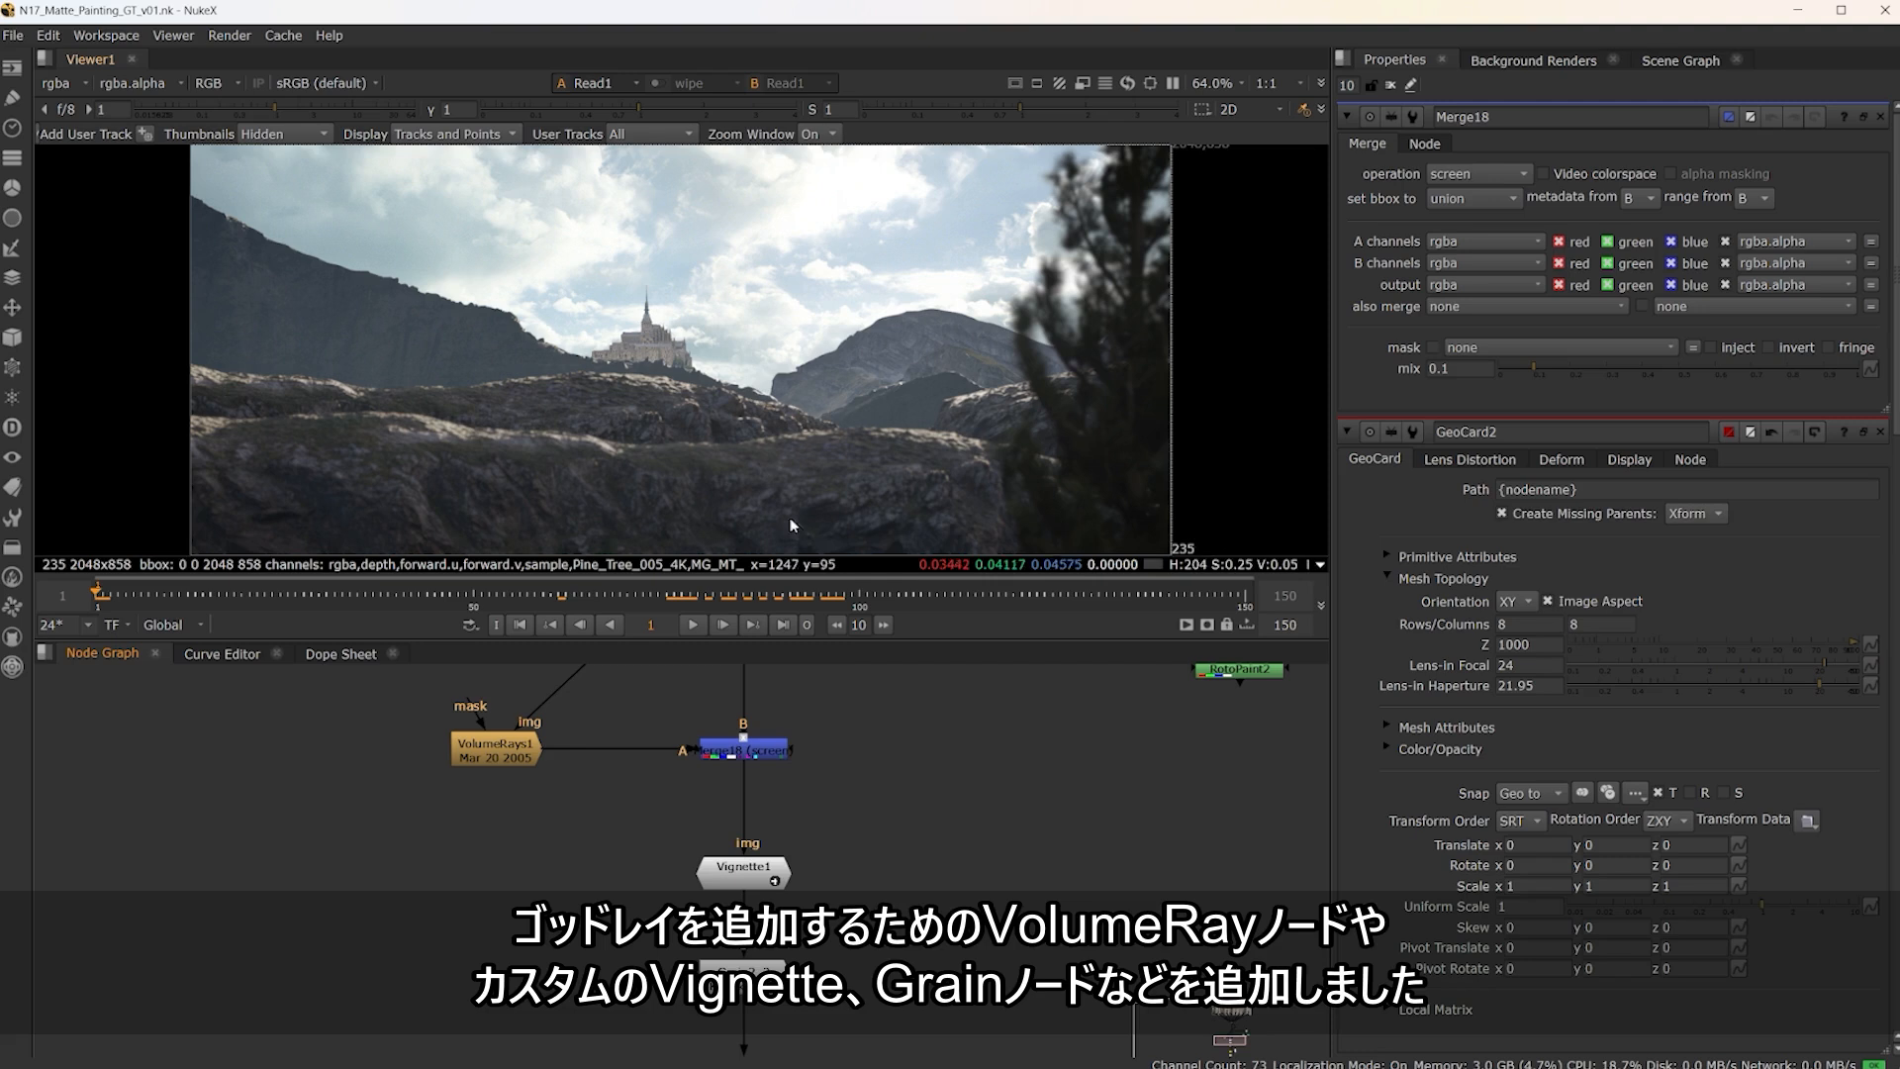
# View the outputs of the Merge18, Vignette1 and Grain2_2 nodes in turn
pyautogui.press('1')
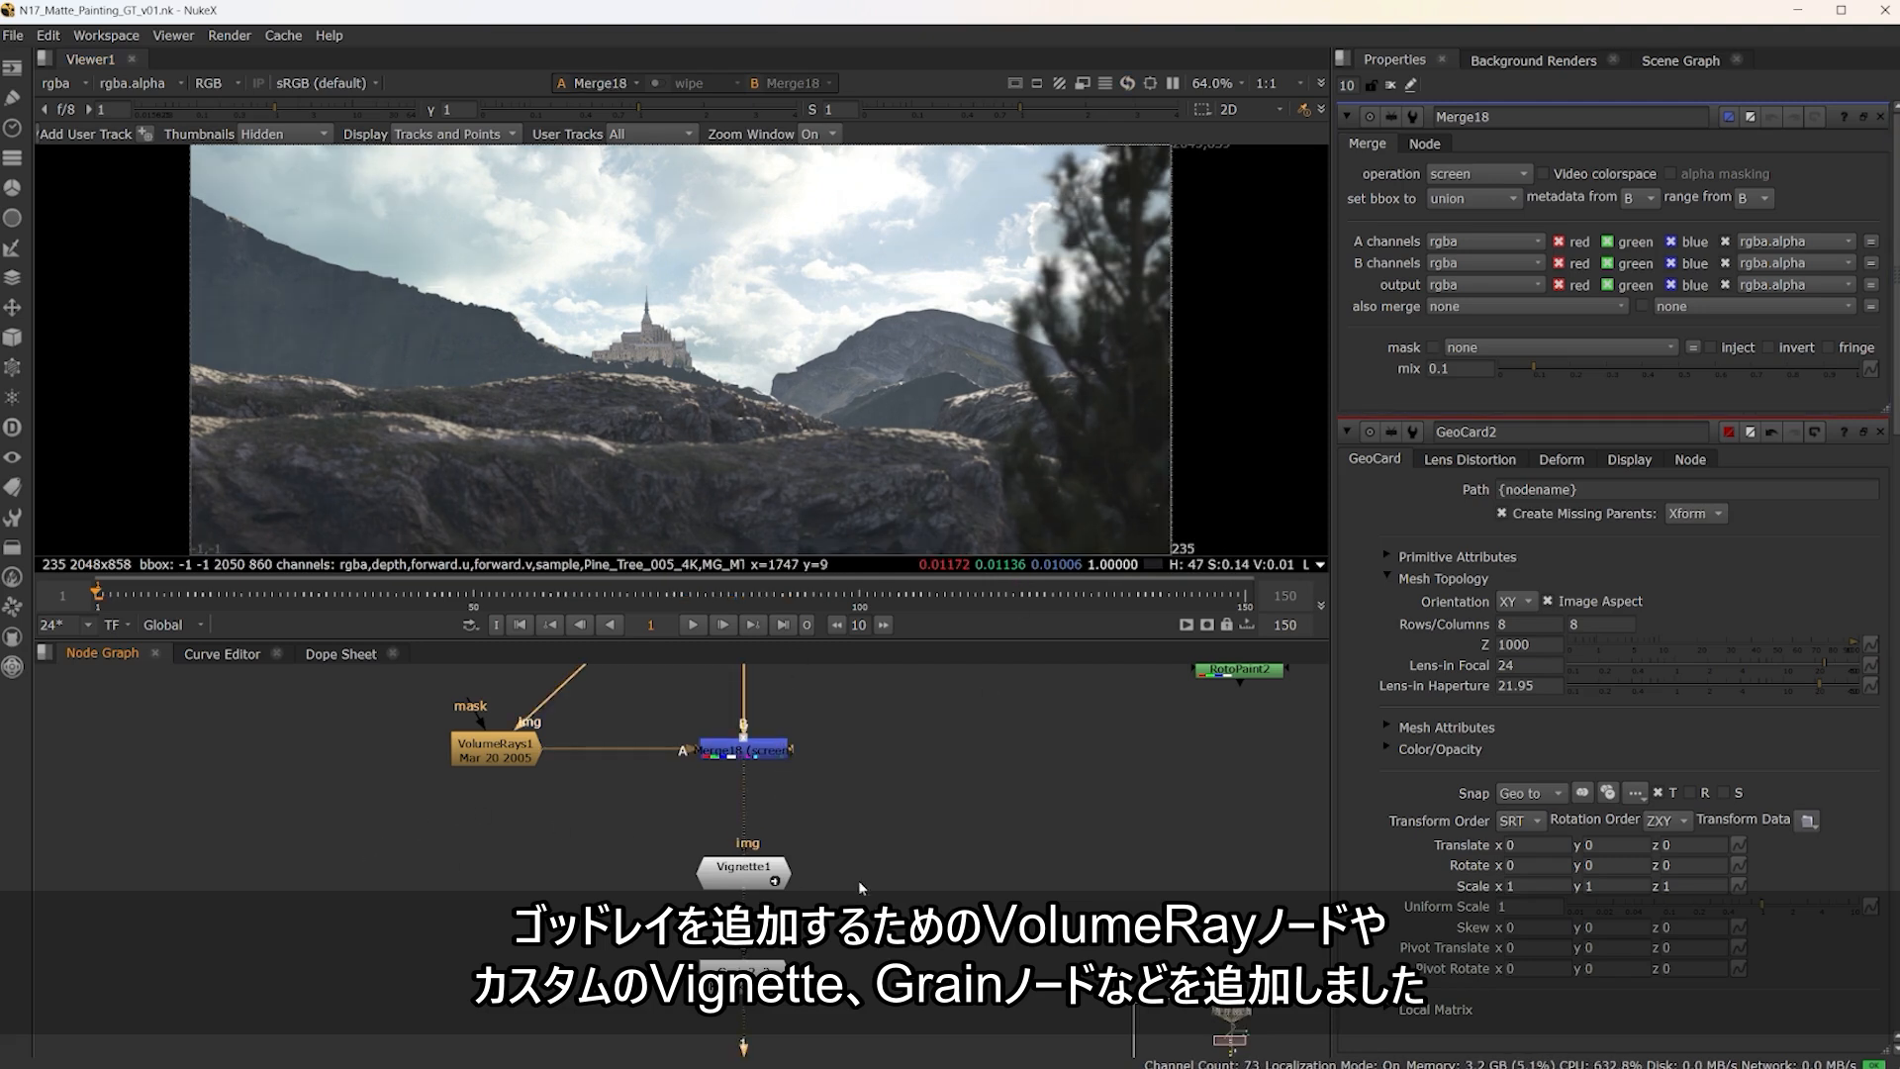
pyautogui.press('1')
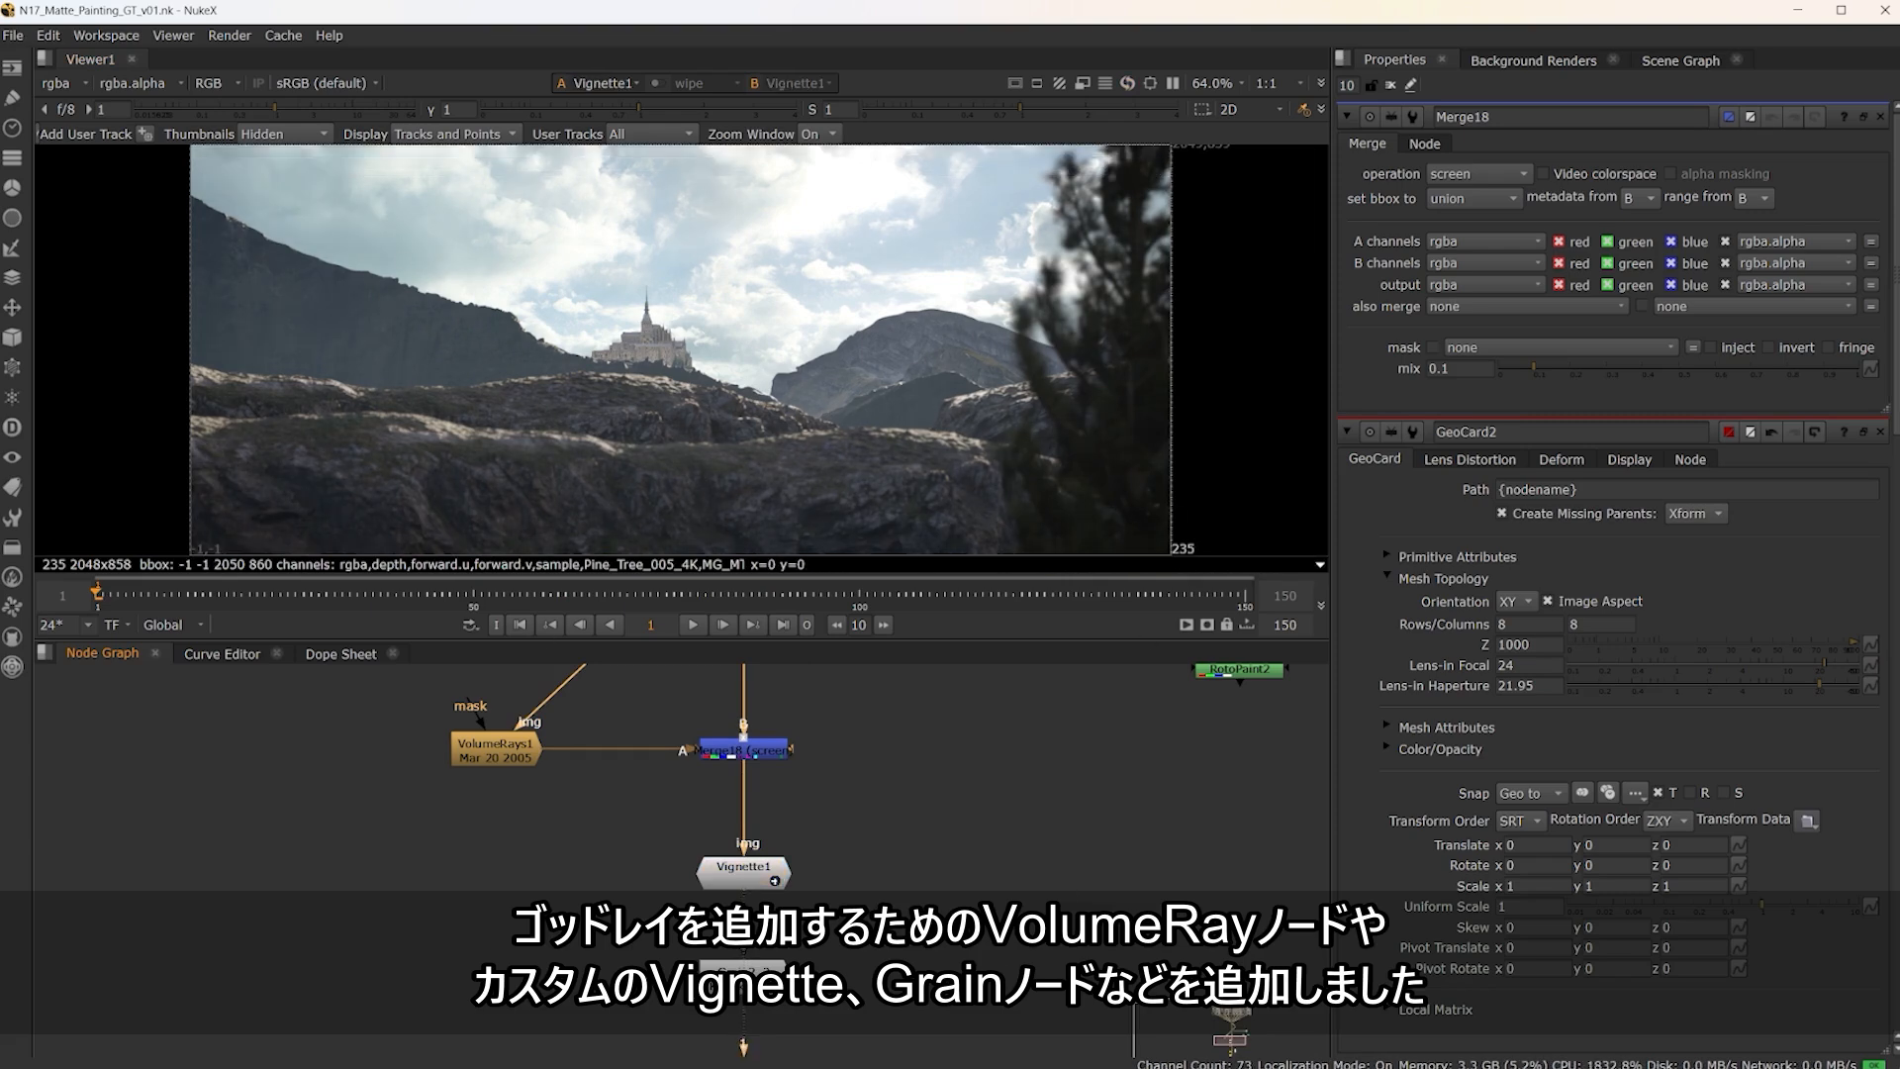
pyautogui.moveTo(927, 915); pyautogui.dragTo(901, 741, button='middle')
pyautogui.click(728, 804)
pyautogui.press('1')
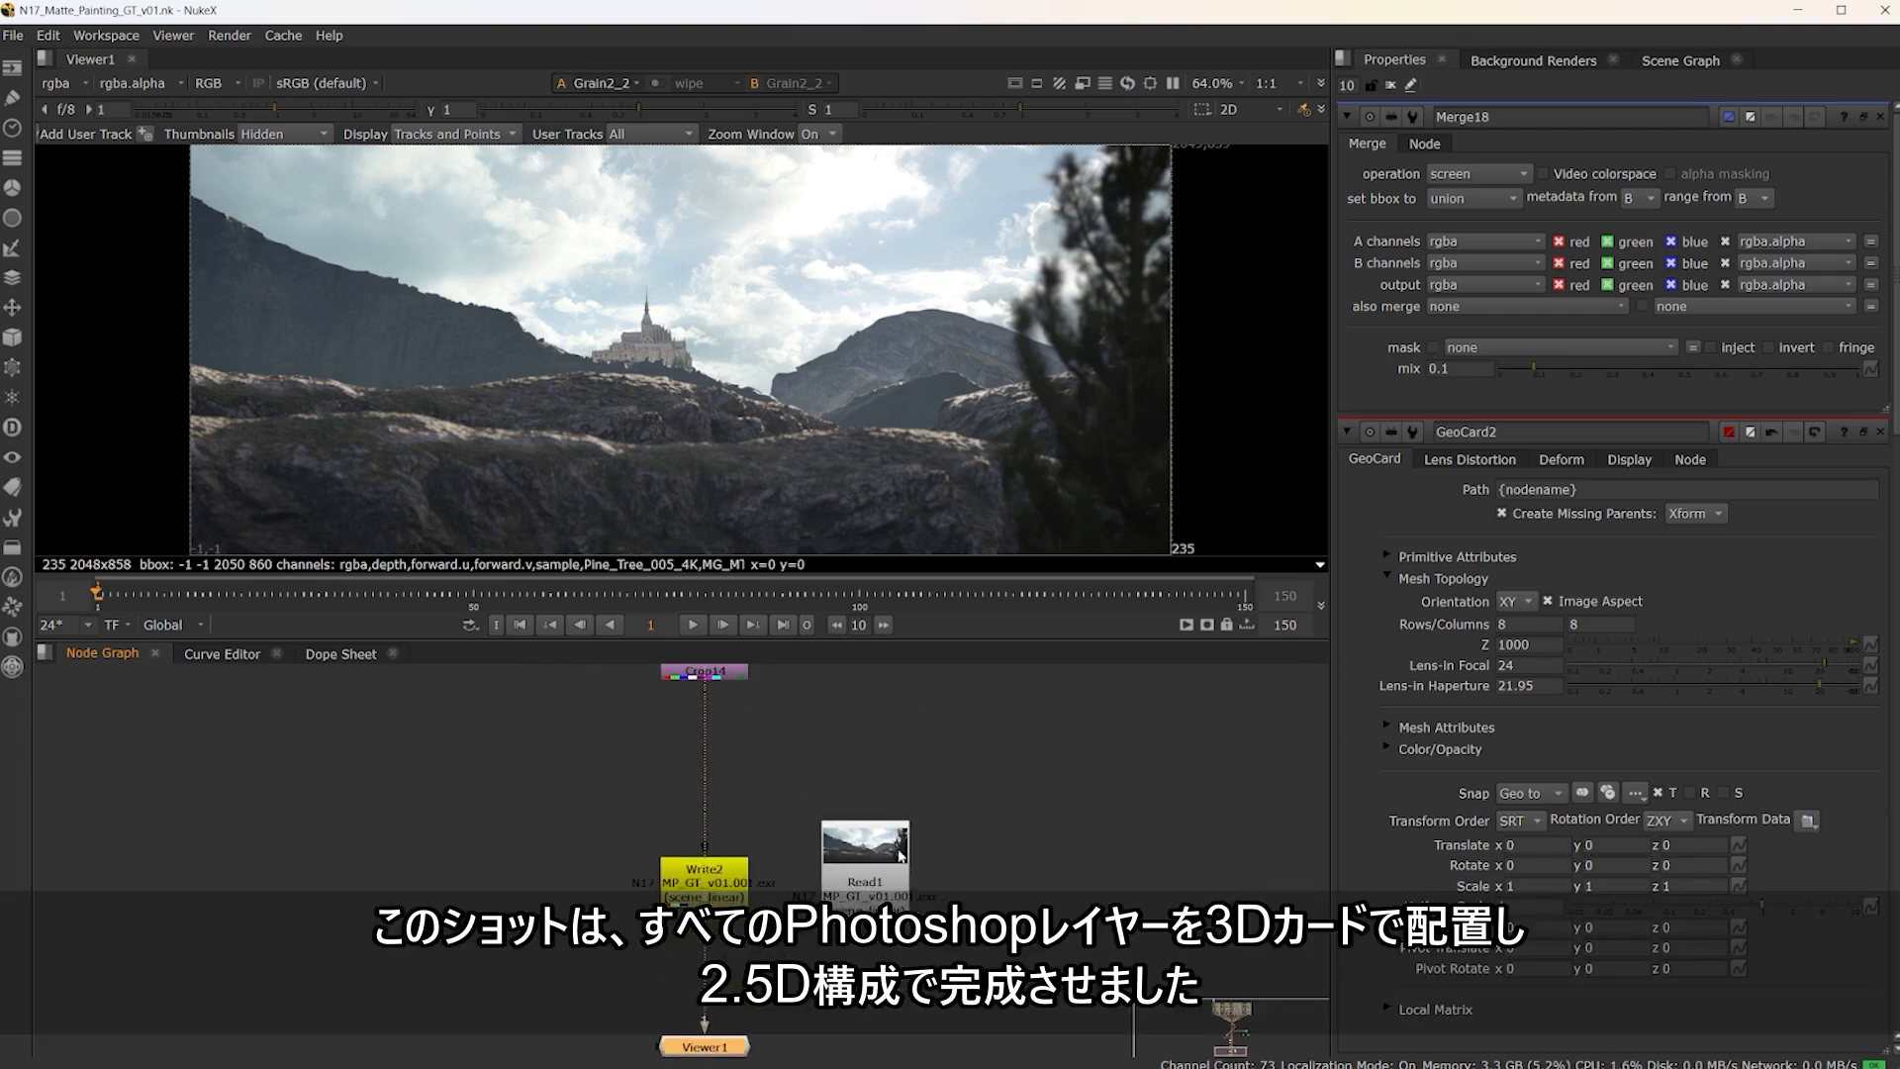
# View the rendered sequence from Read1 in an enlarged viewer and play it back
pyautogui.click(900, 854)
pyautogui.press('1')
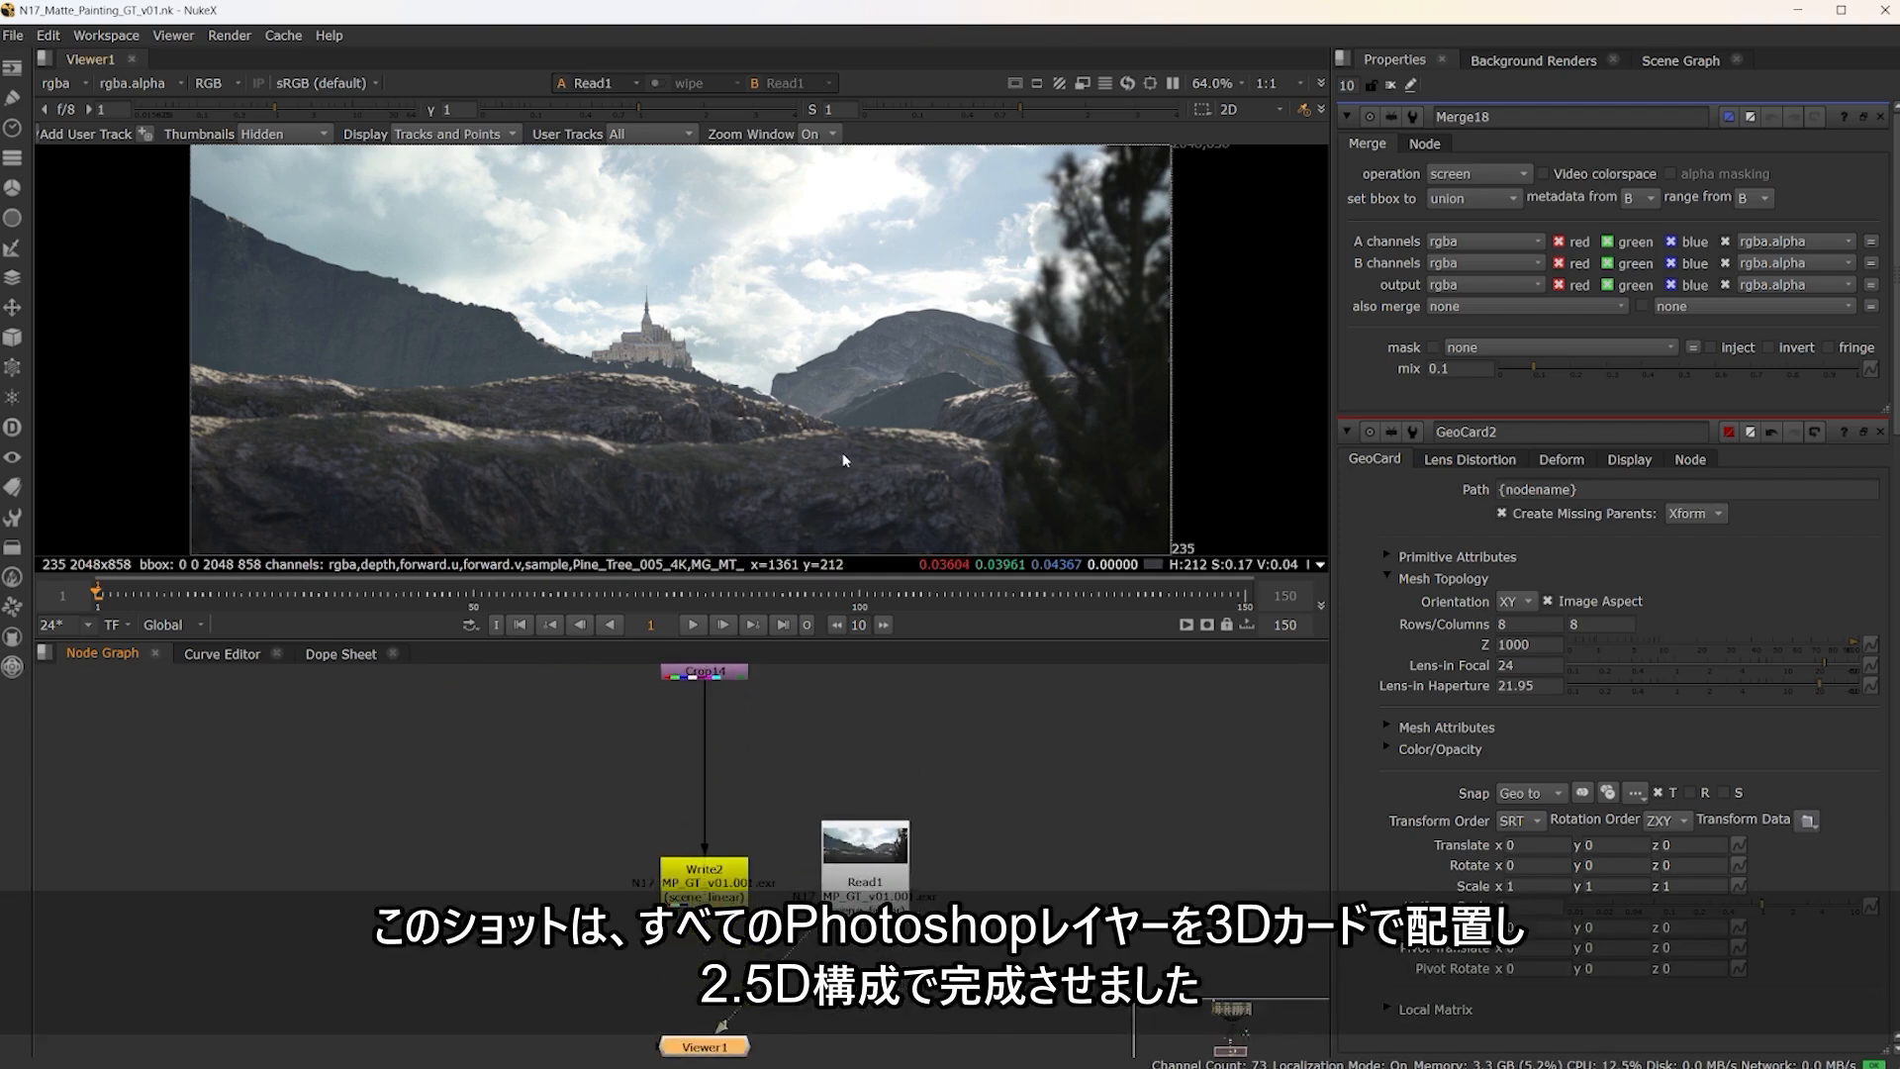
pyautogui.press('space')
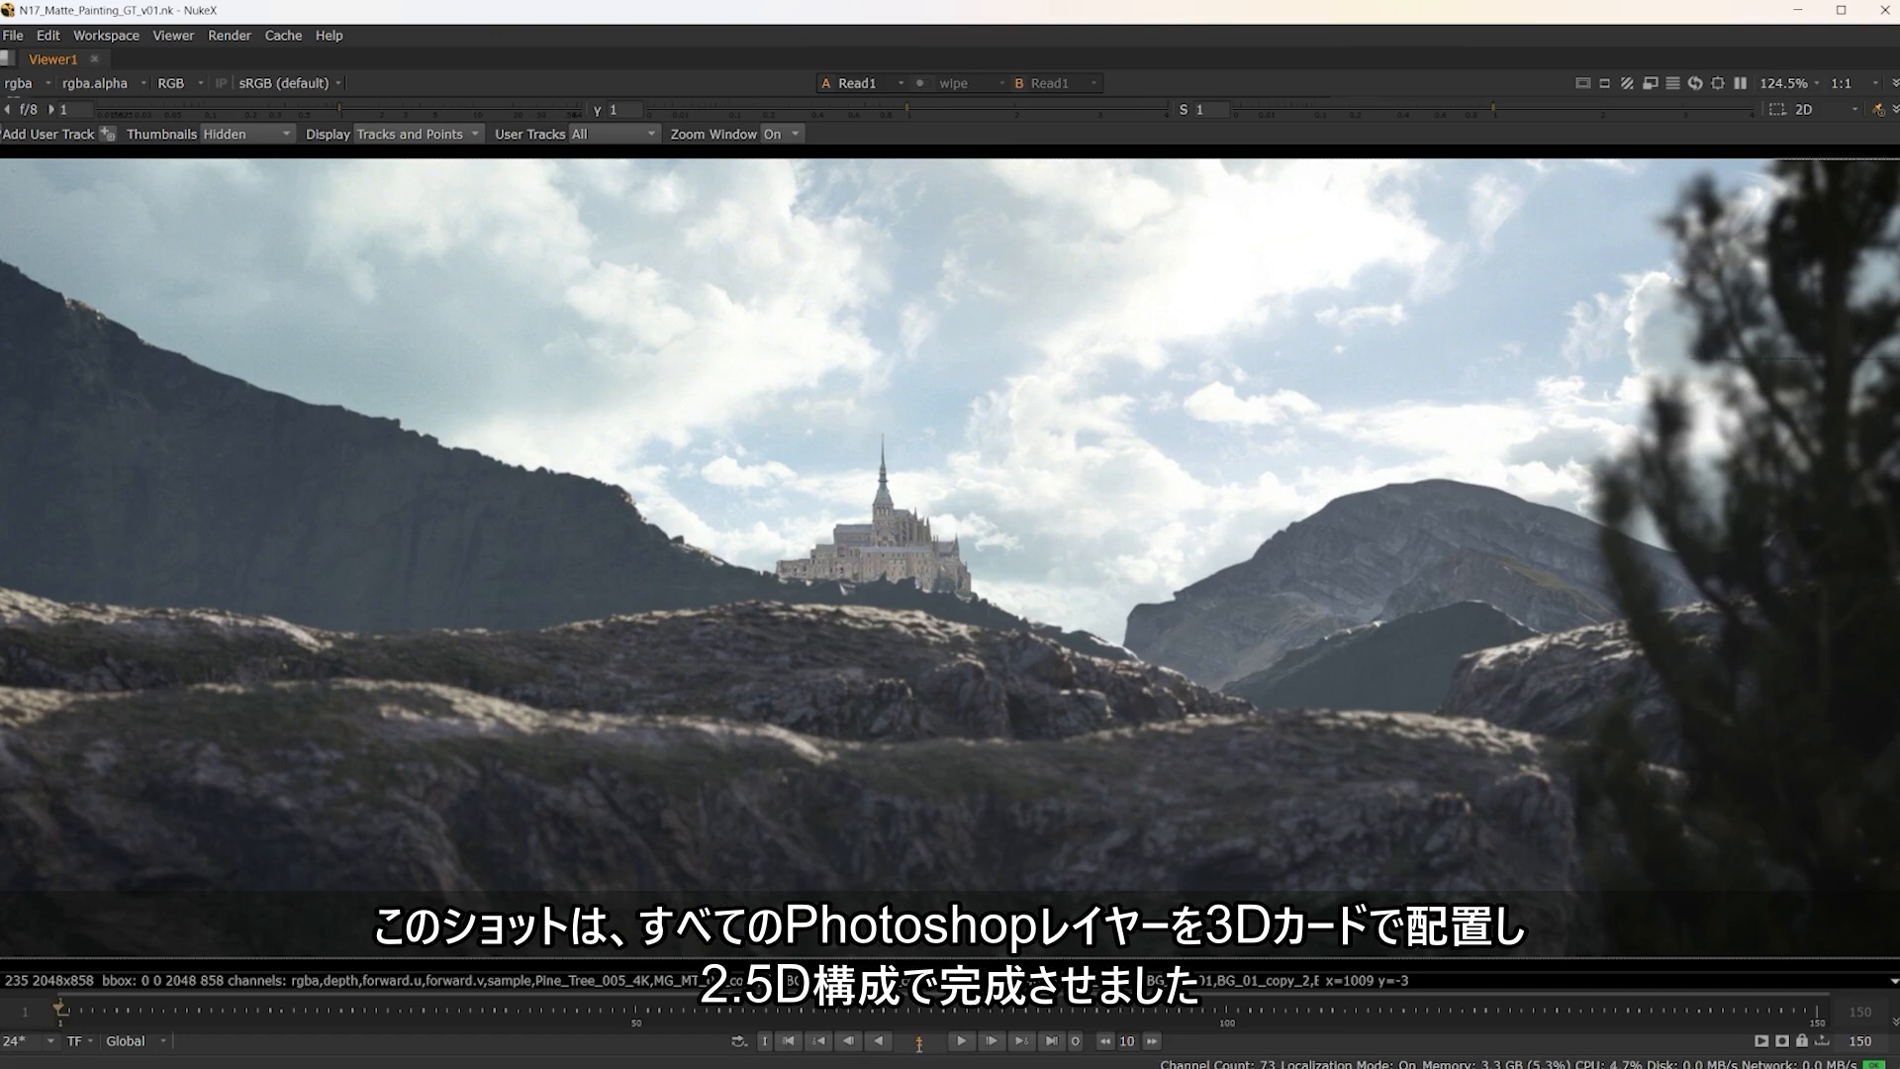
pyautogui.click(965, 1043)
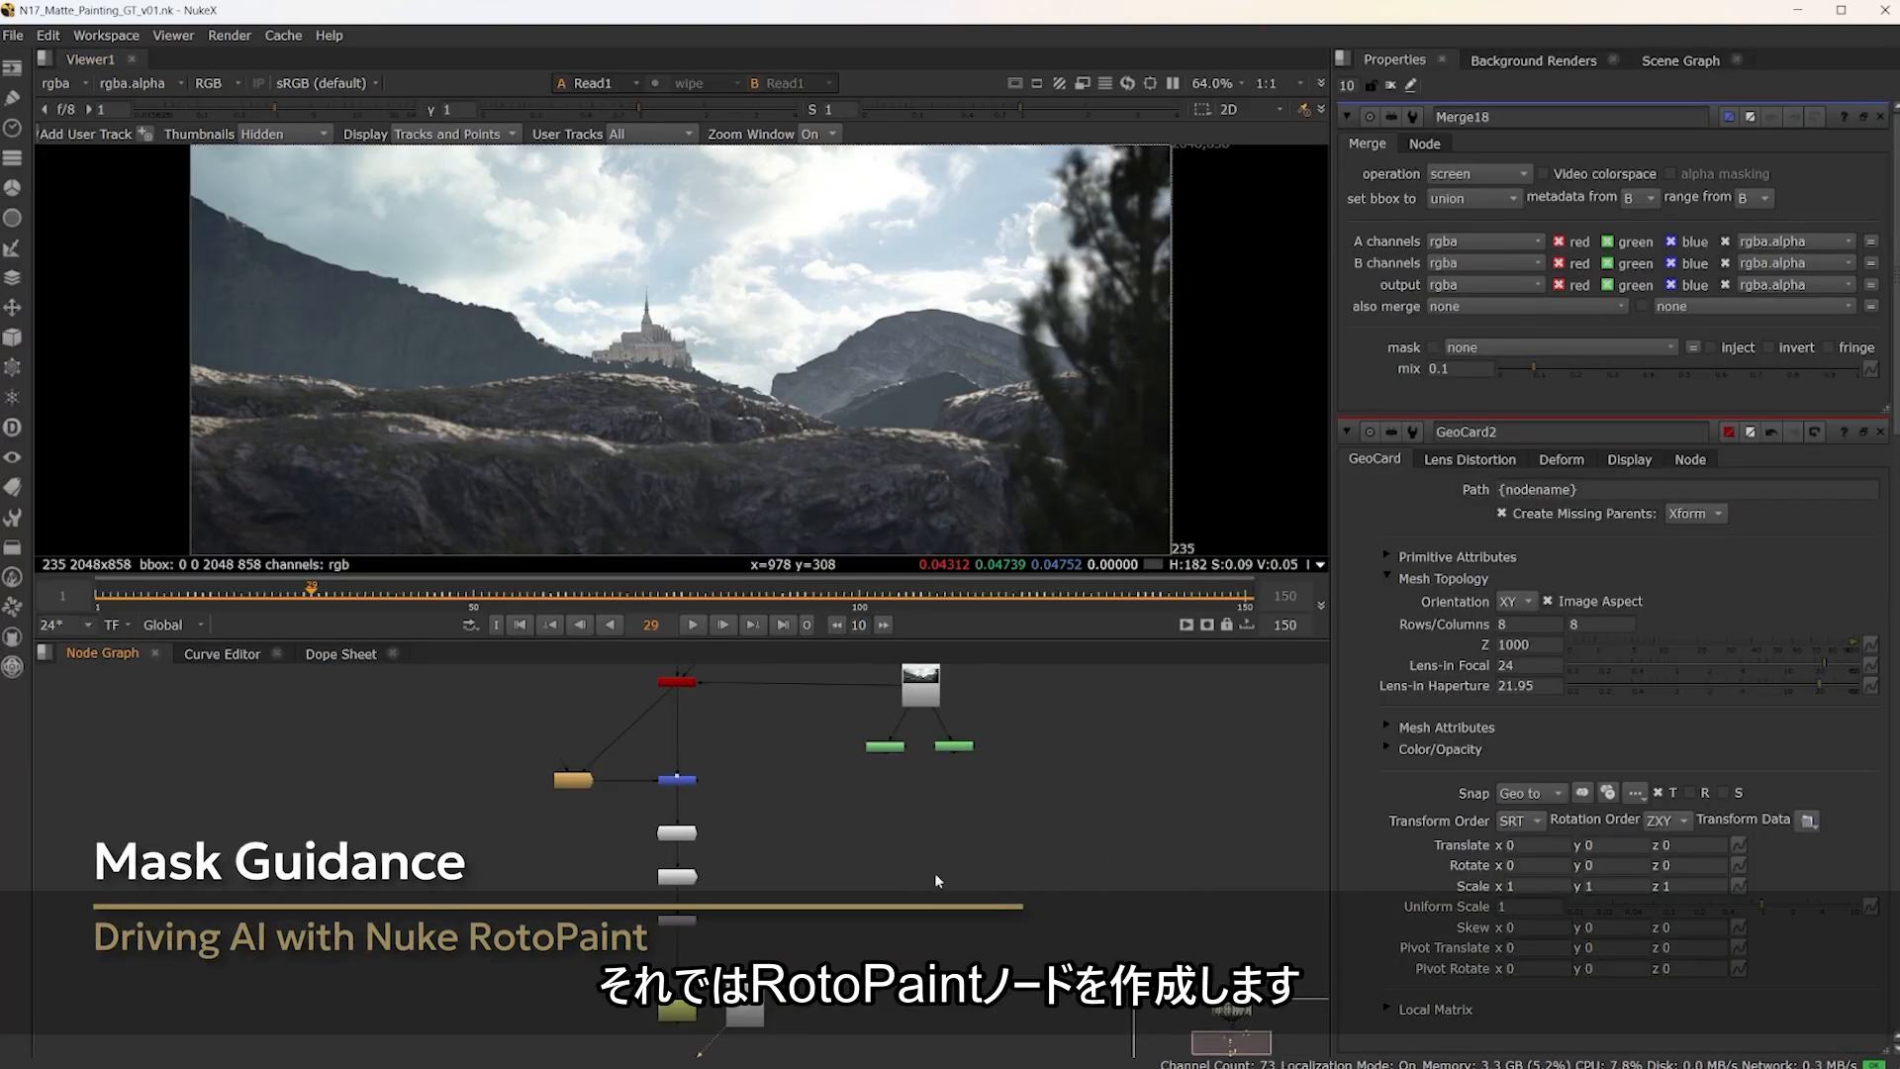
# View the outputs of Read5 and the two RotoPaint mask nodes connected to it, one after another
pyautogui.scroll(4, 903, 797)
pyautogui.scroll(2, 908, 798)
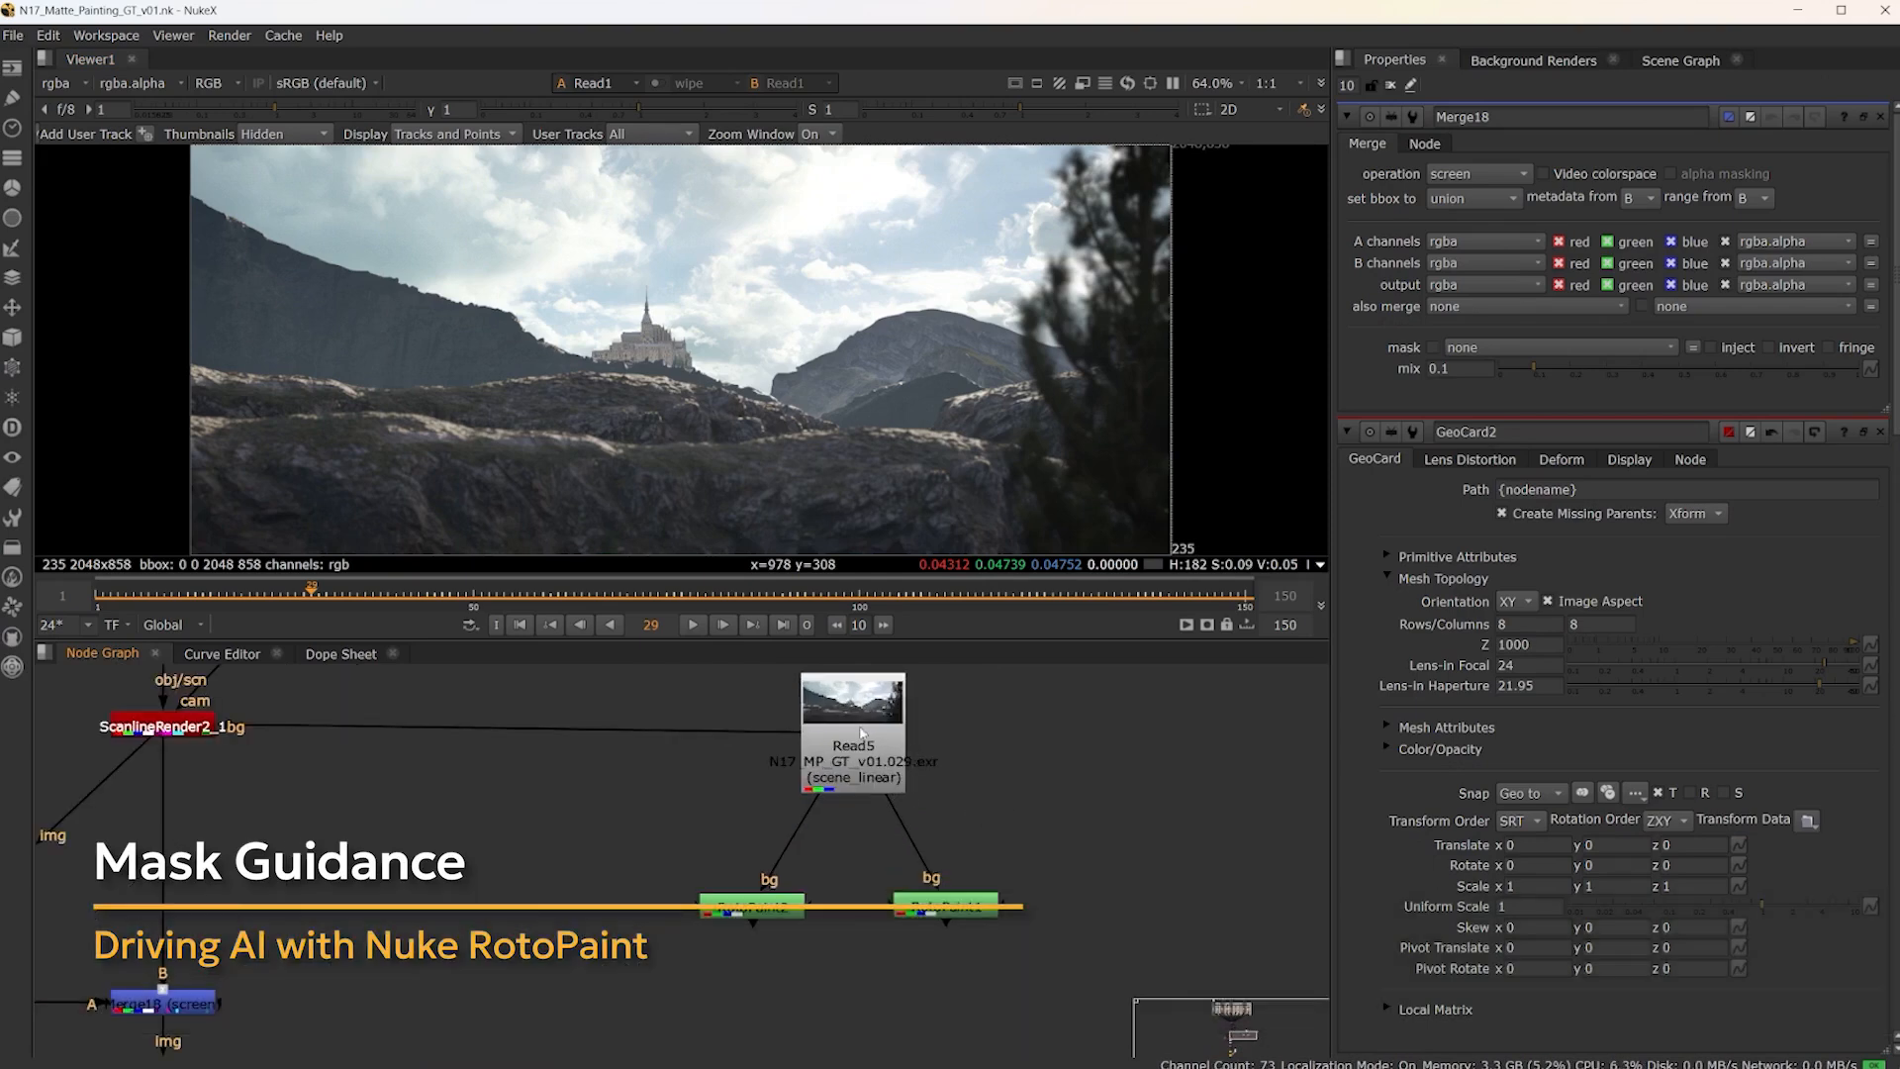
pyautogui.press('1')
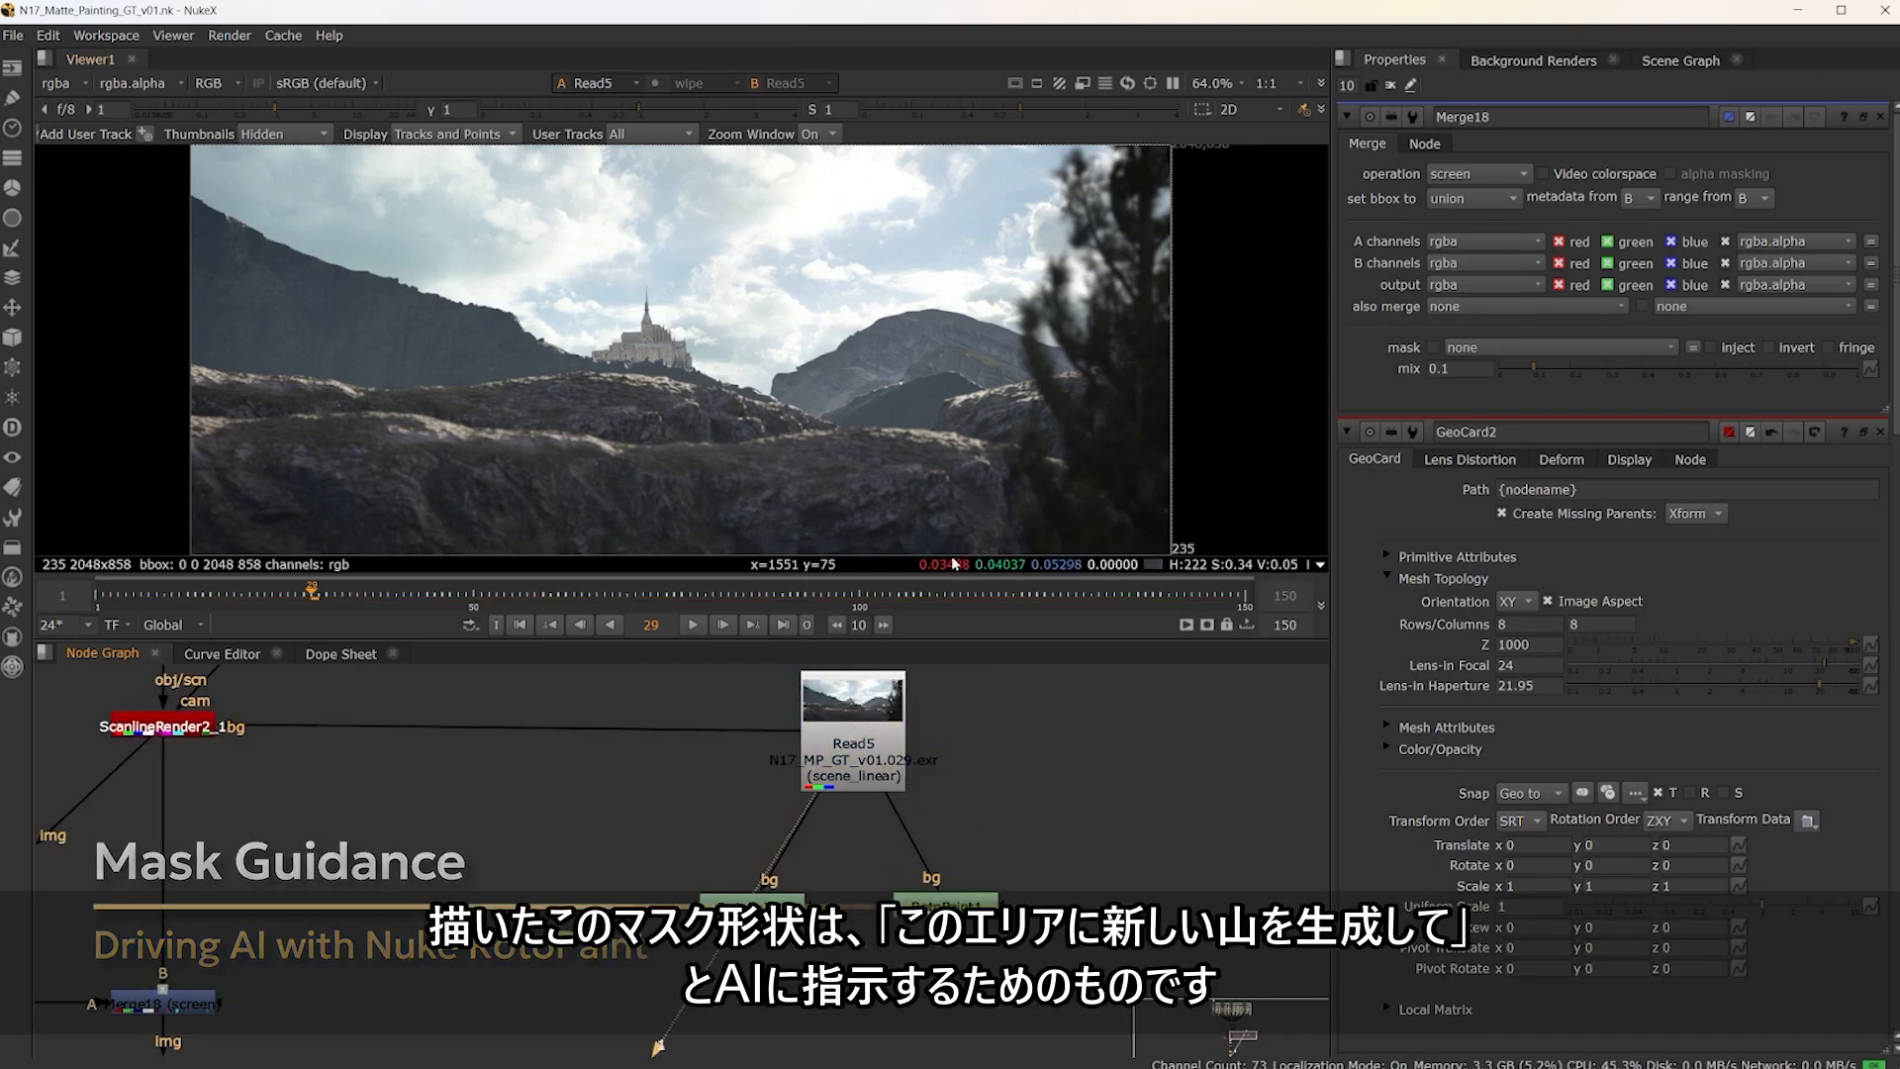
pyautogui.click(740, 906)
pyautogui.press('1')
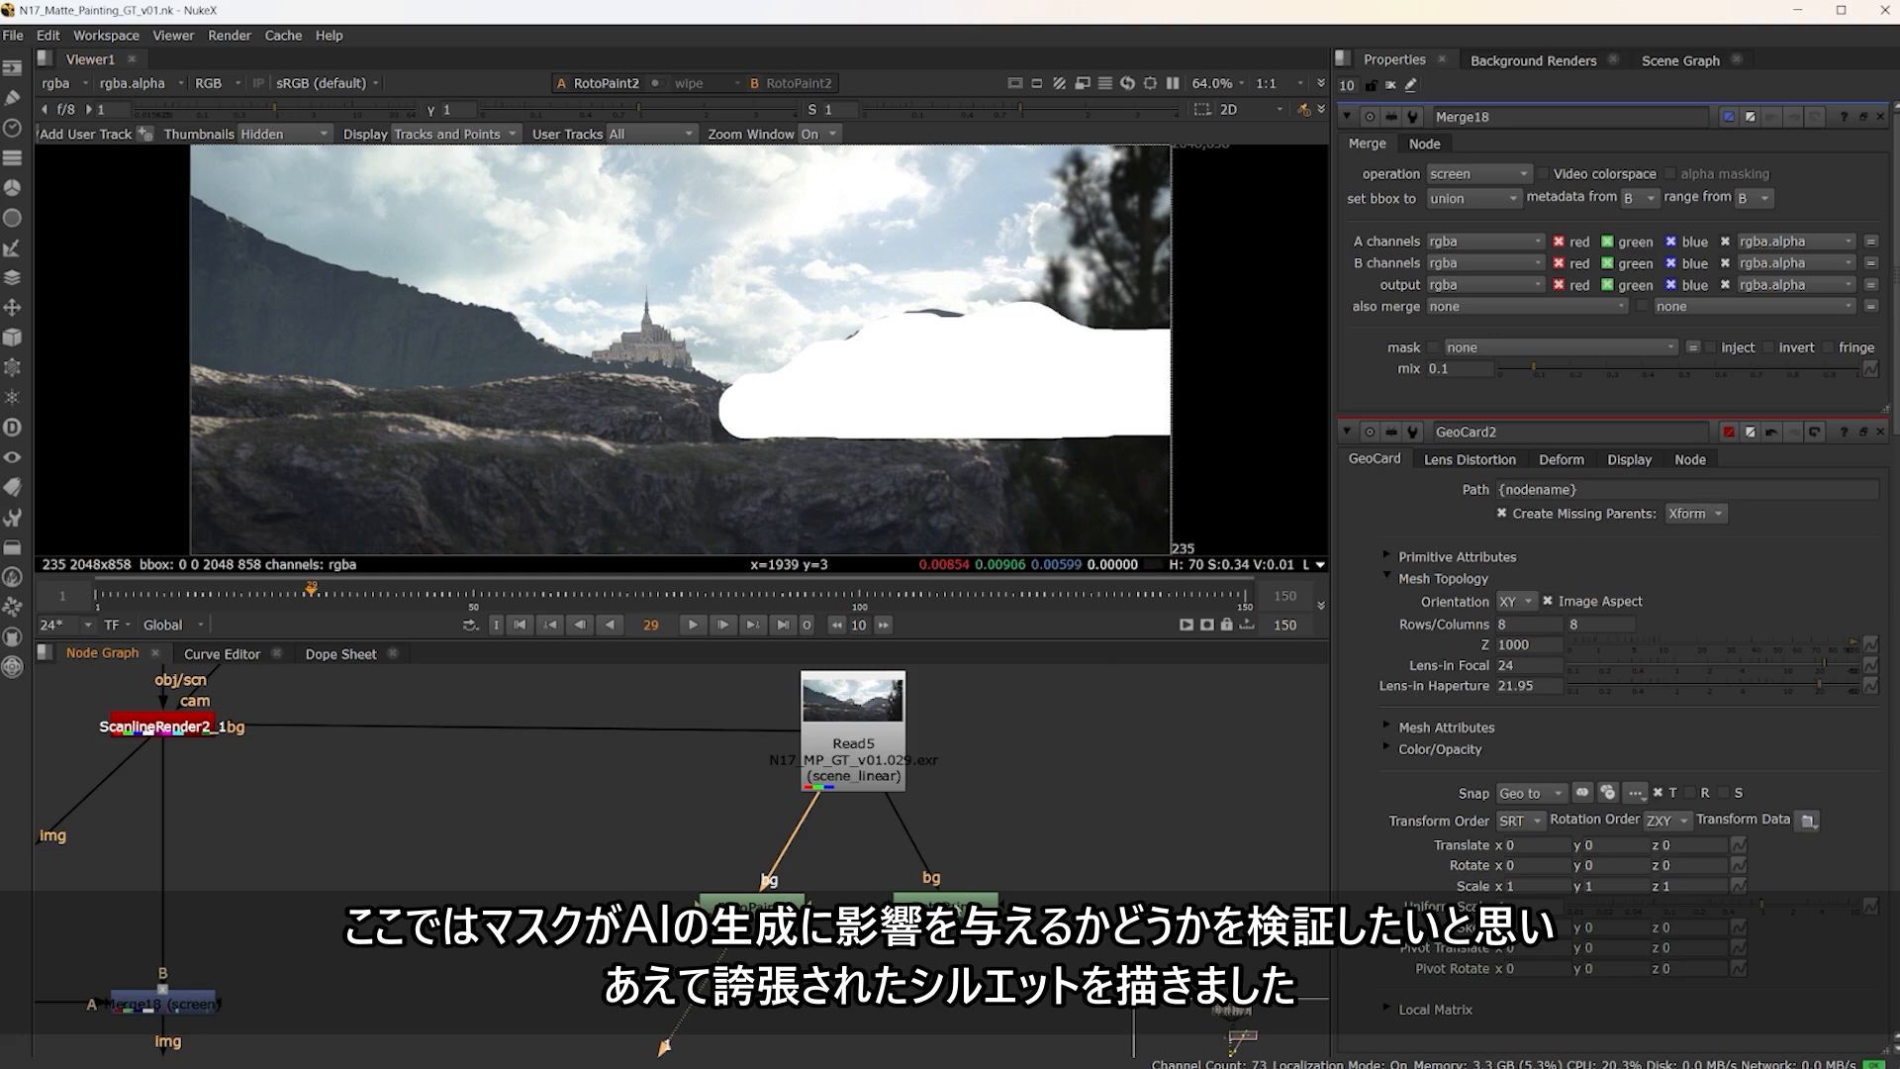
pyautogui.click(930, 901)
pyautogui.press('1')
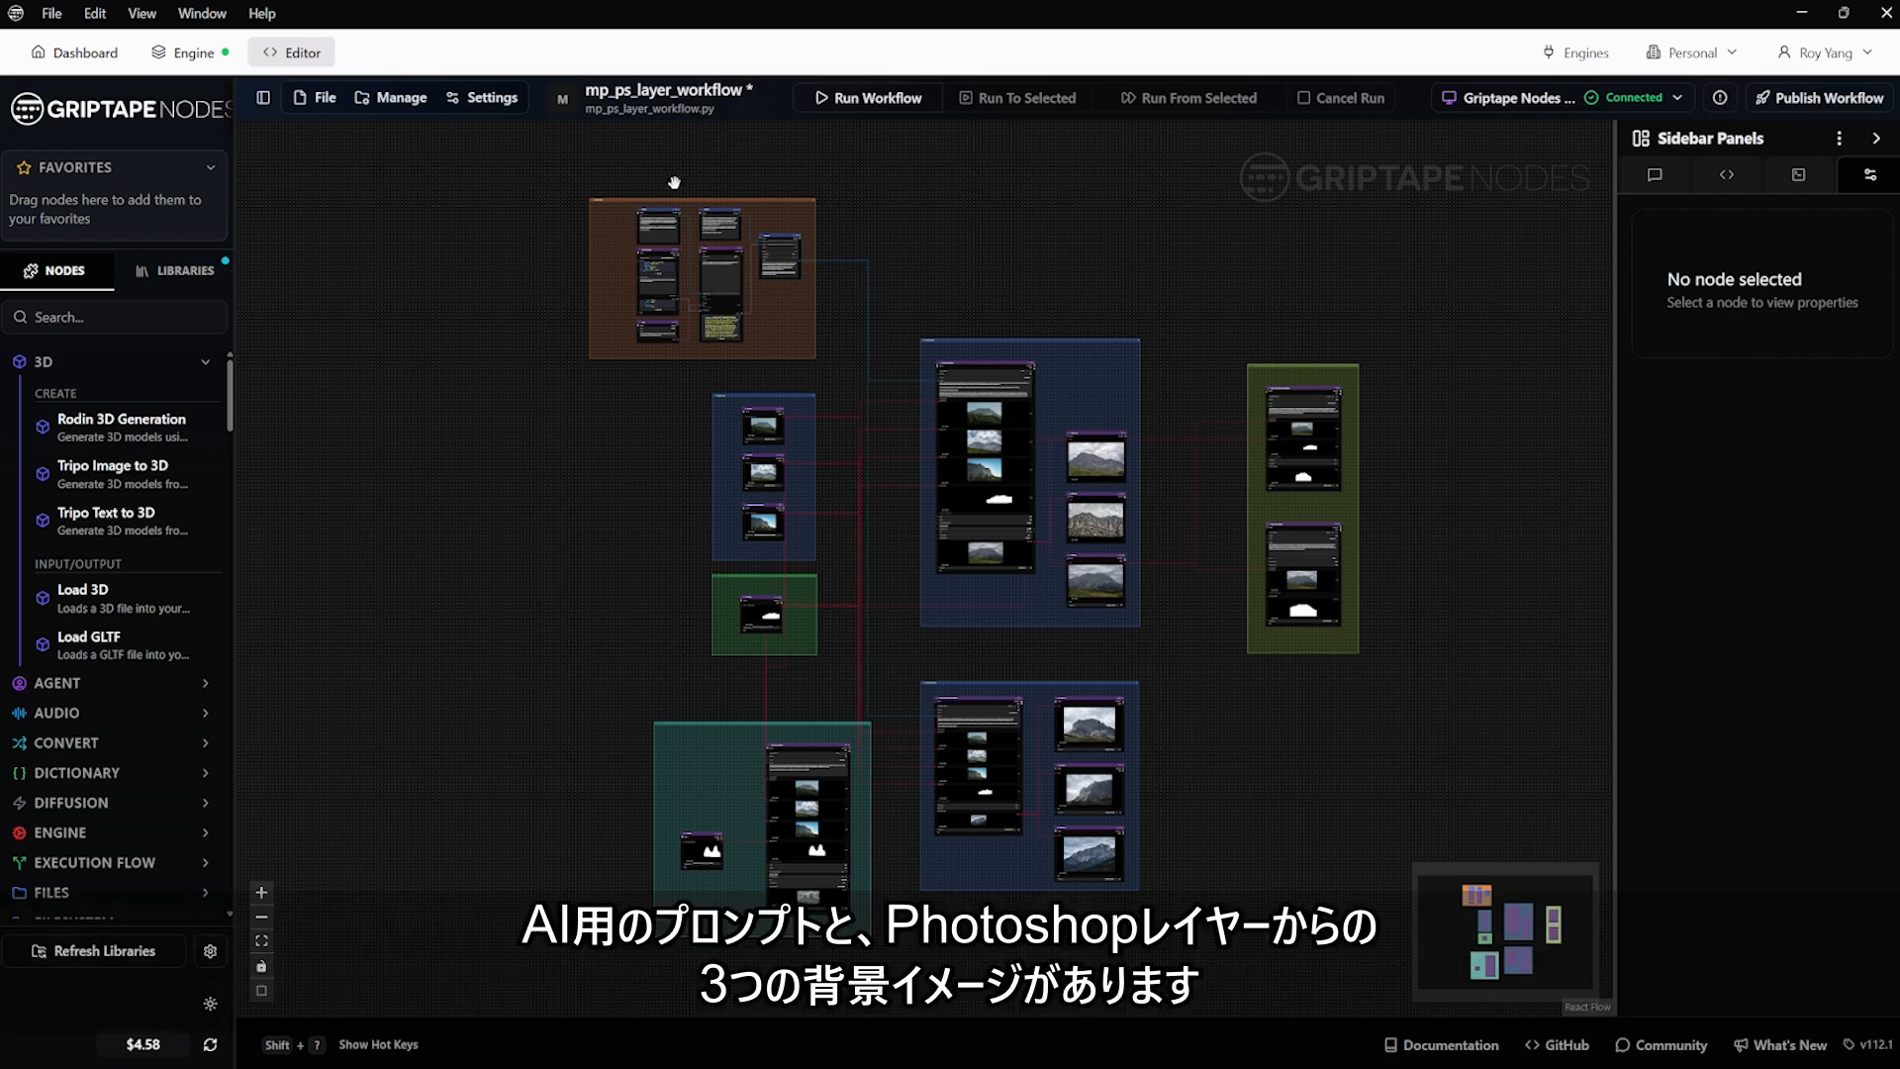
# Switch to the mp_ps_layer_workflow graph in Griptape Nodes and examine the prompt group, the three background images and the mountain mask node
pyautogui.scroll(3, 682, 197)
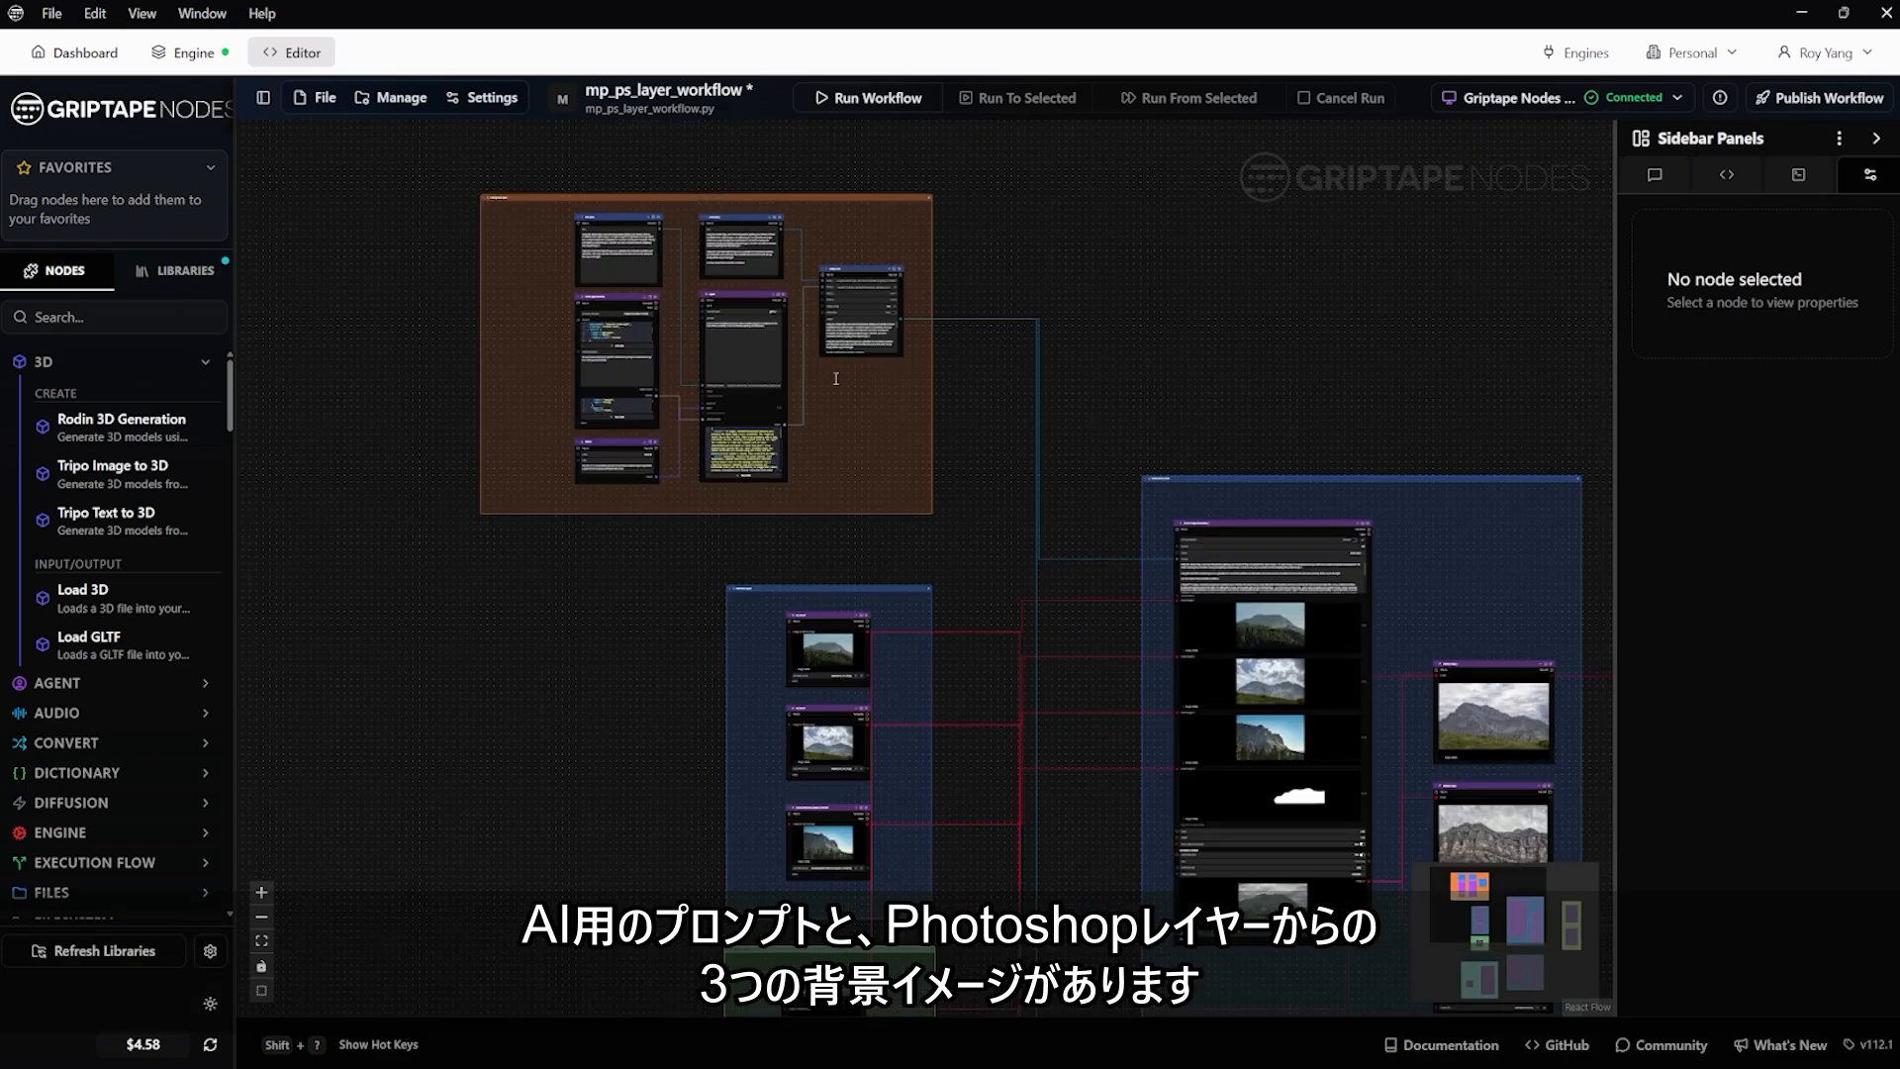
pyautogui.scroll(-2, 638, 603)
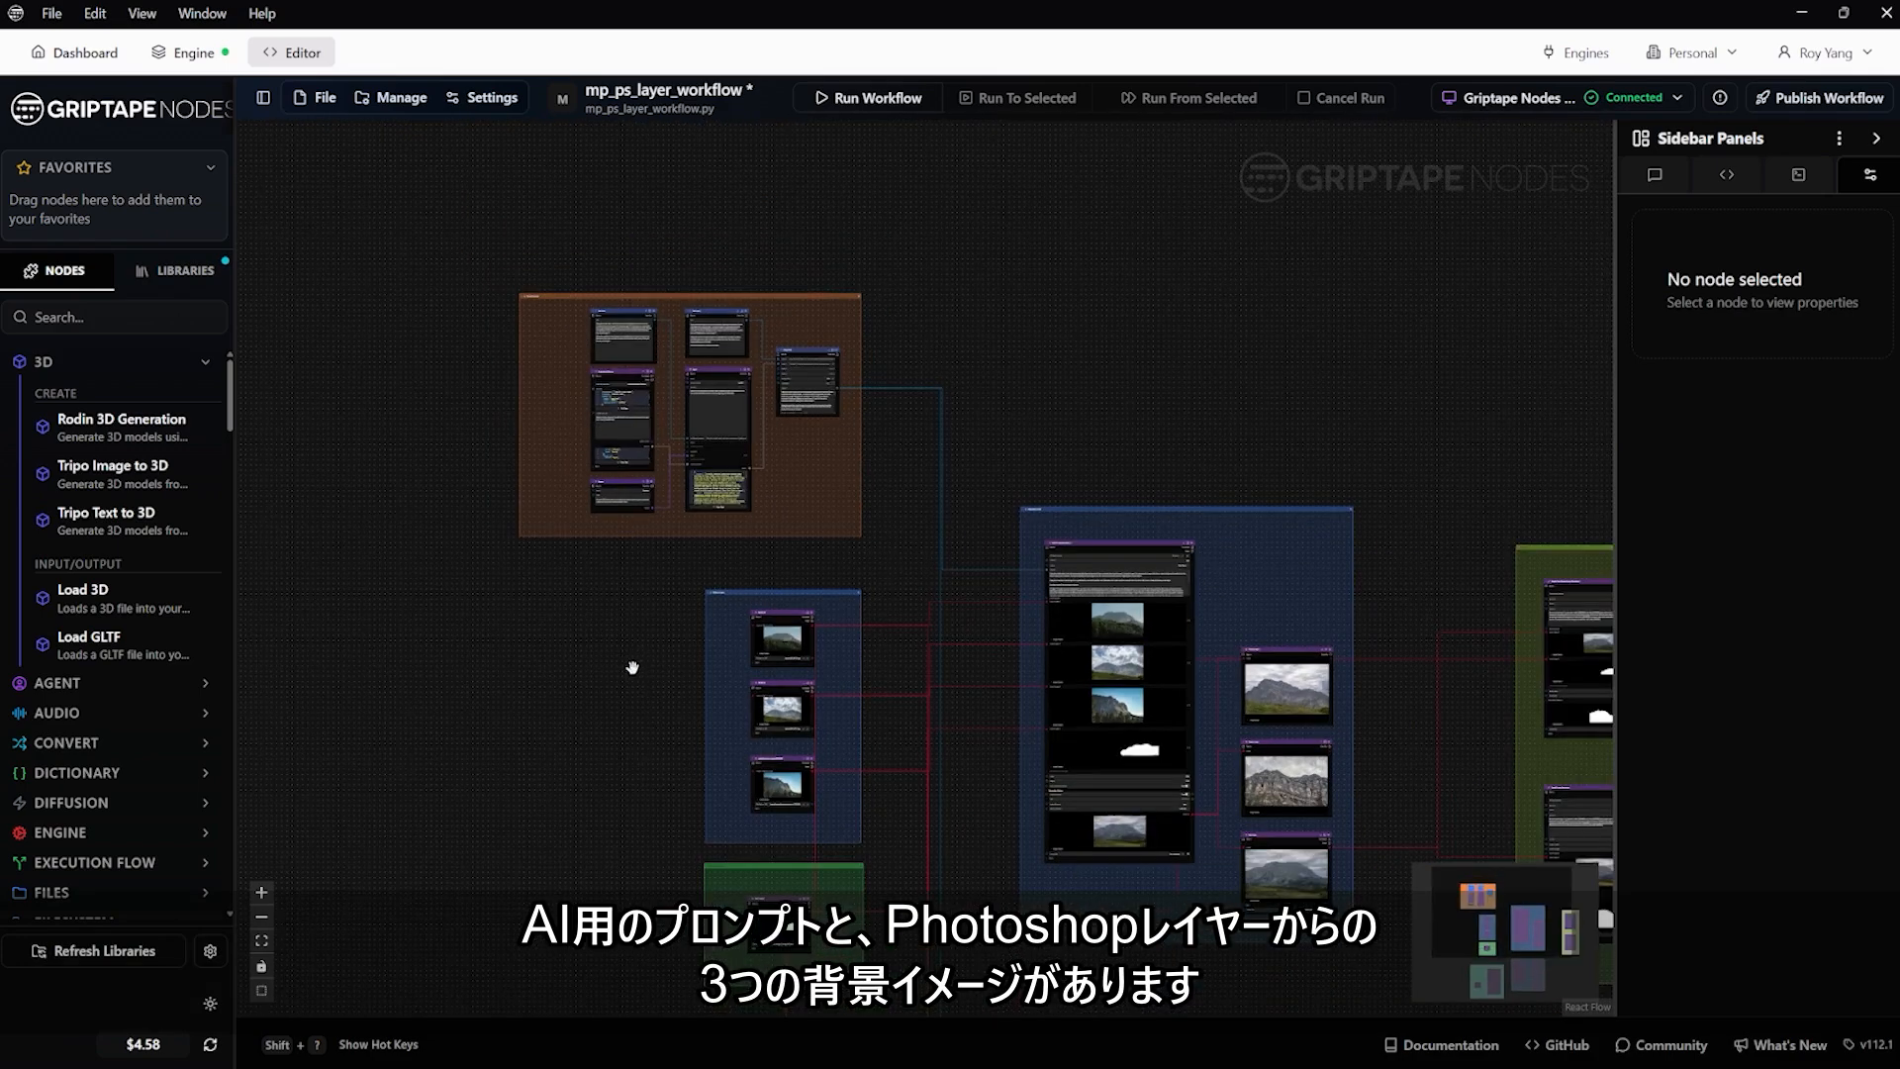
pyautogui.moveTo(627, 667); pyautogui.dragTo(613, 477)
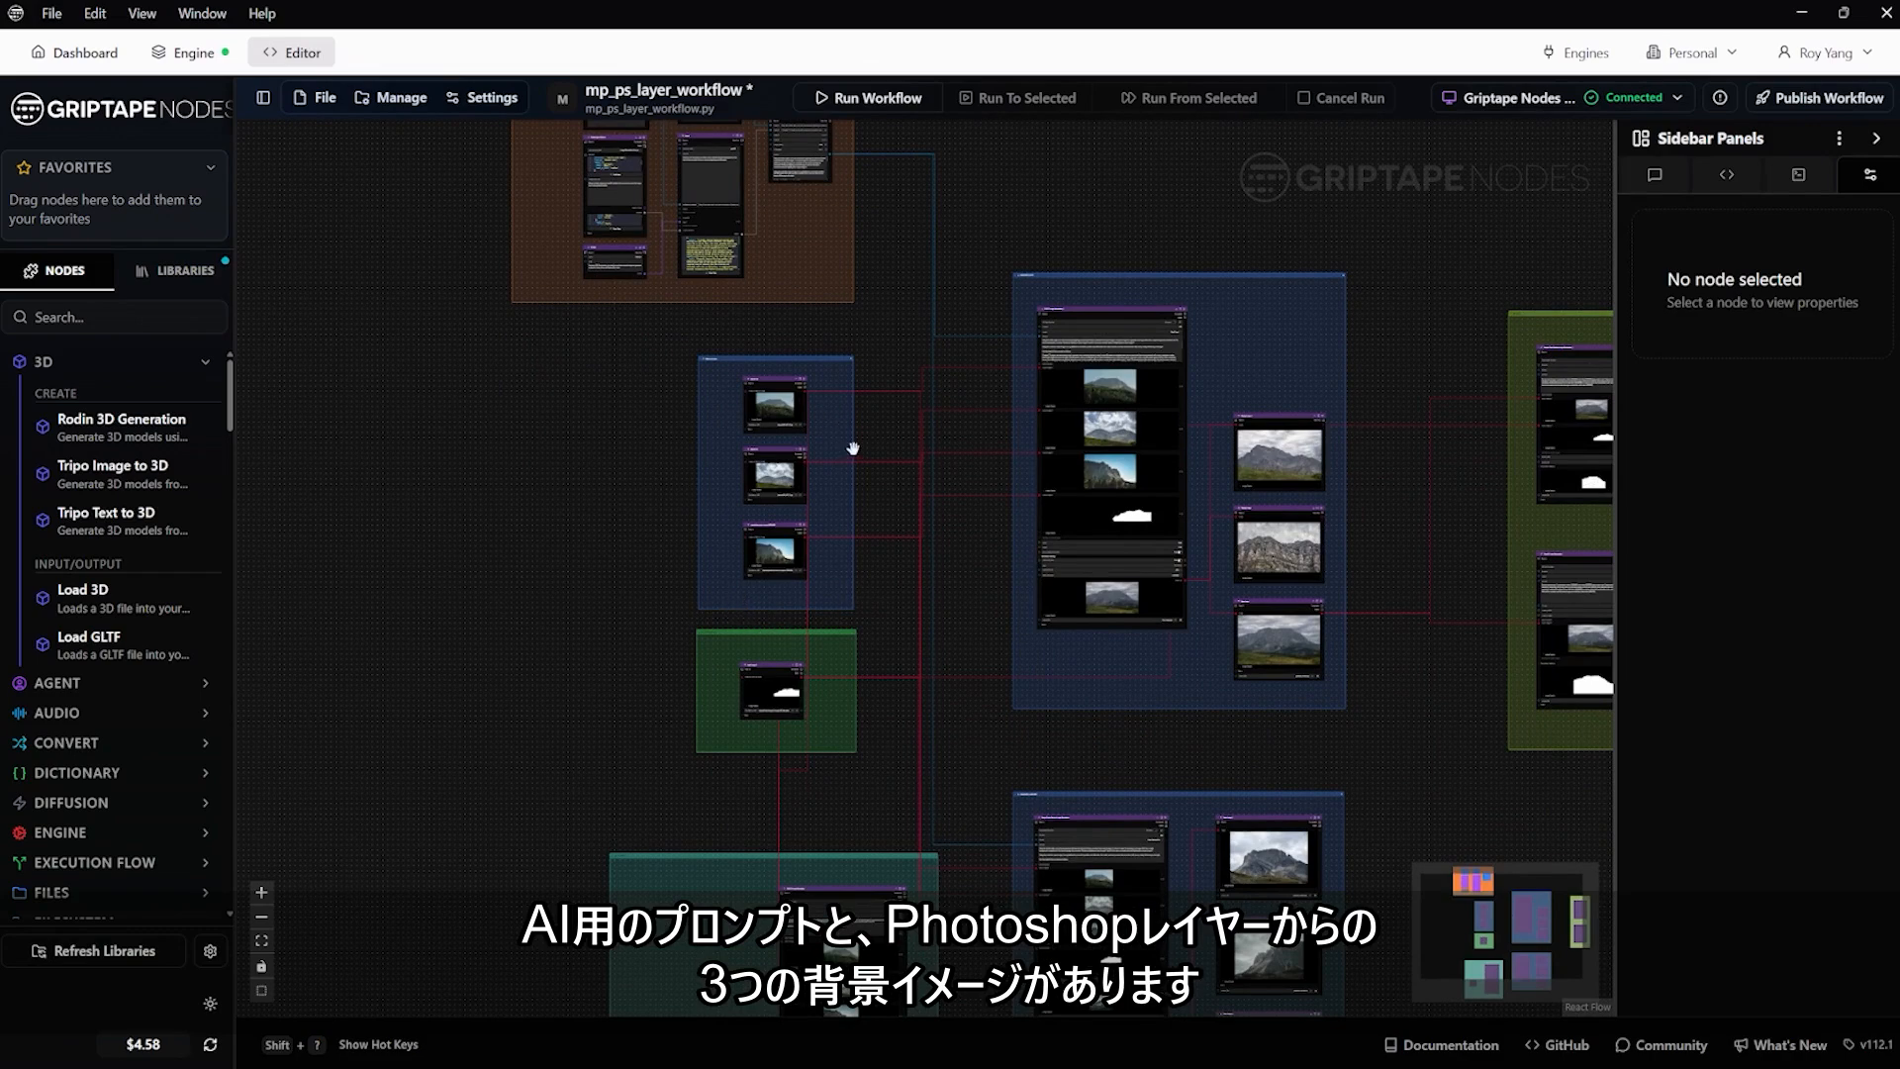
pyautogui.scroll(3, 661, 683)
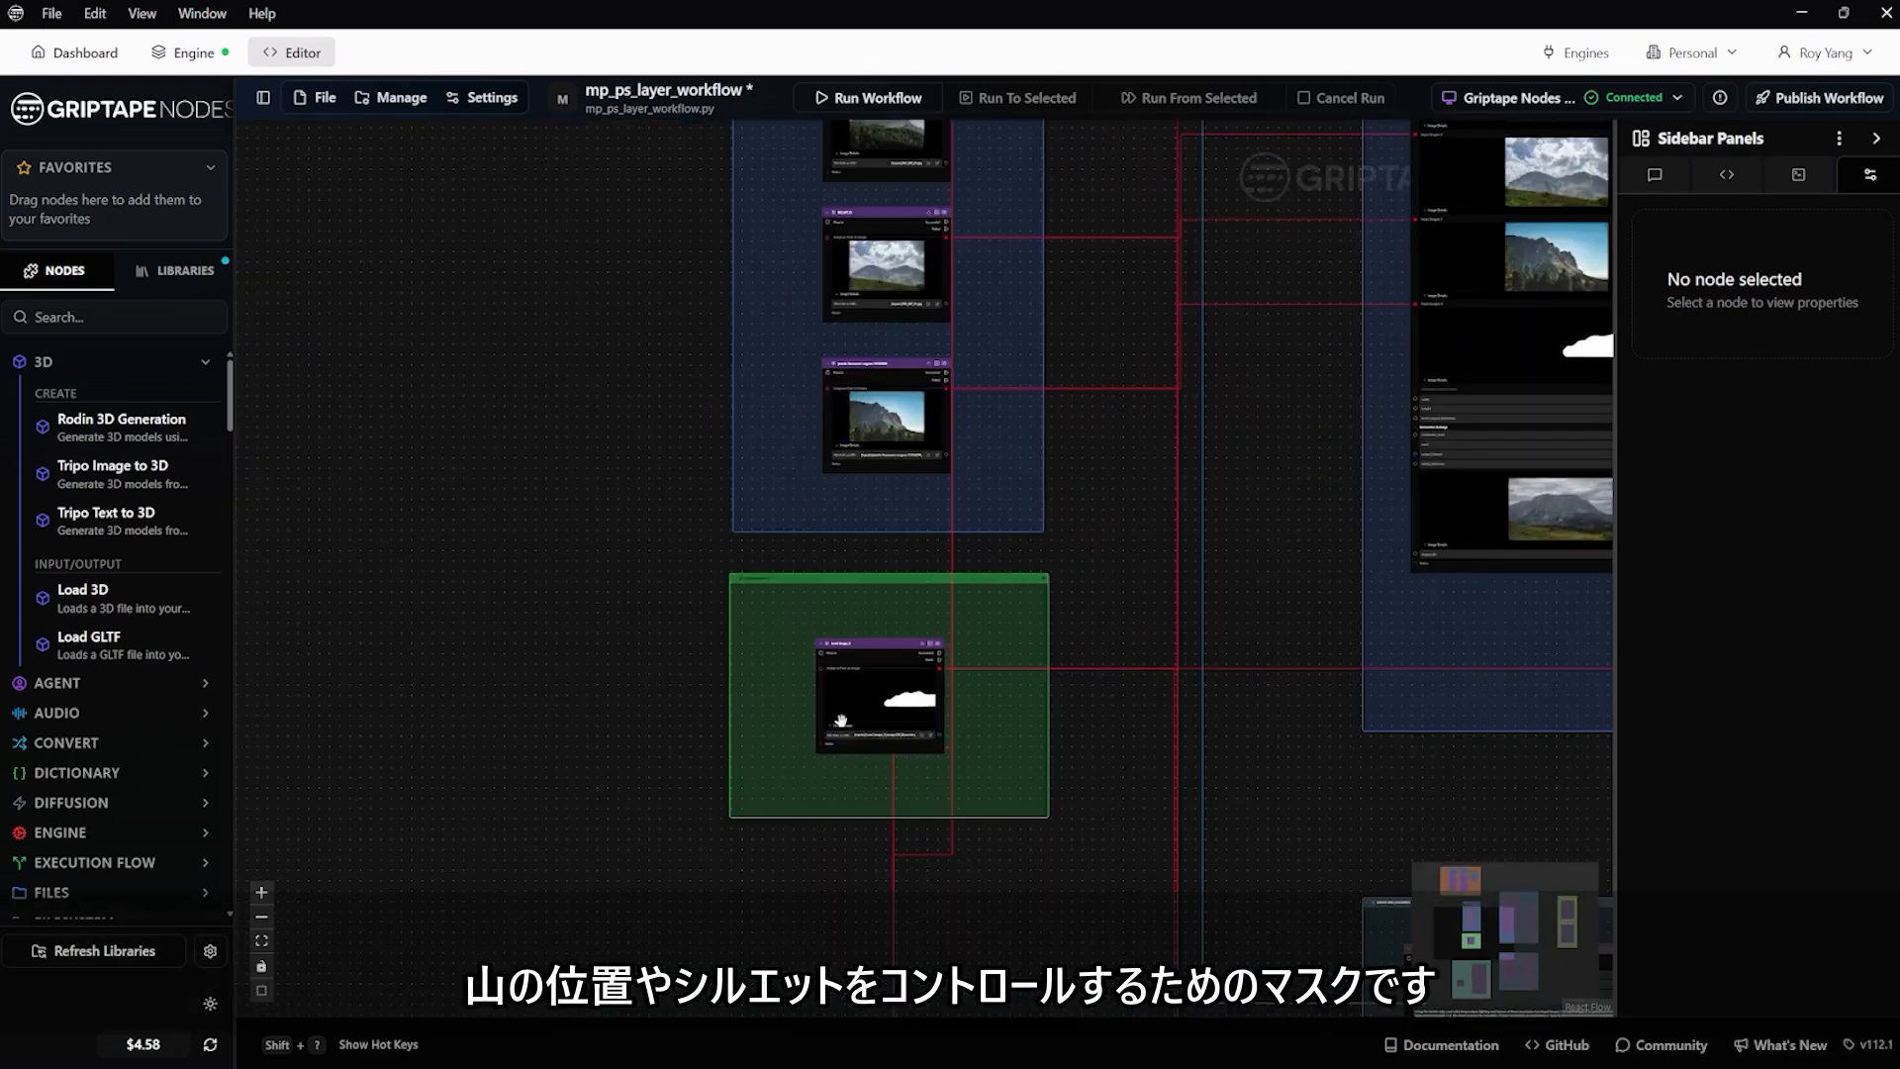
pyautogui.scroll(2, 869, 713)
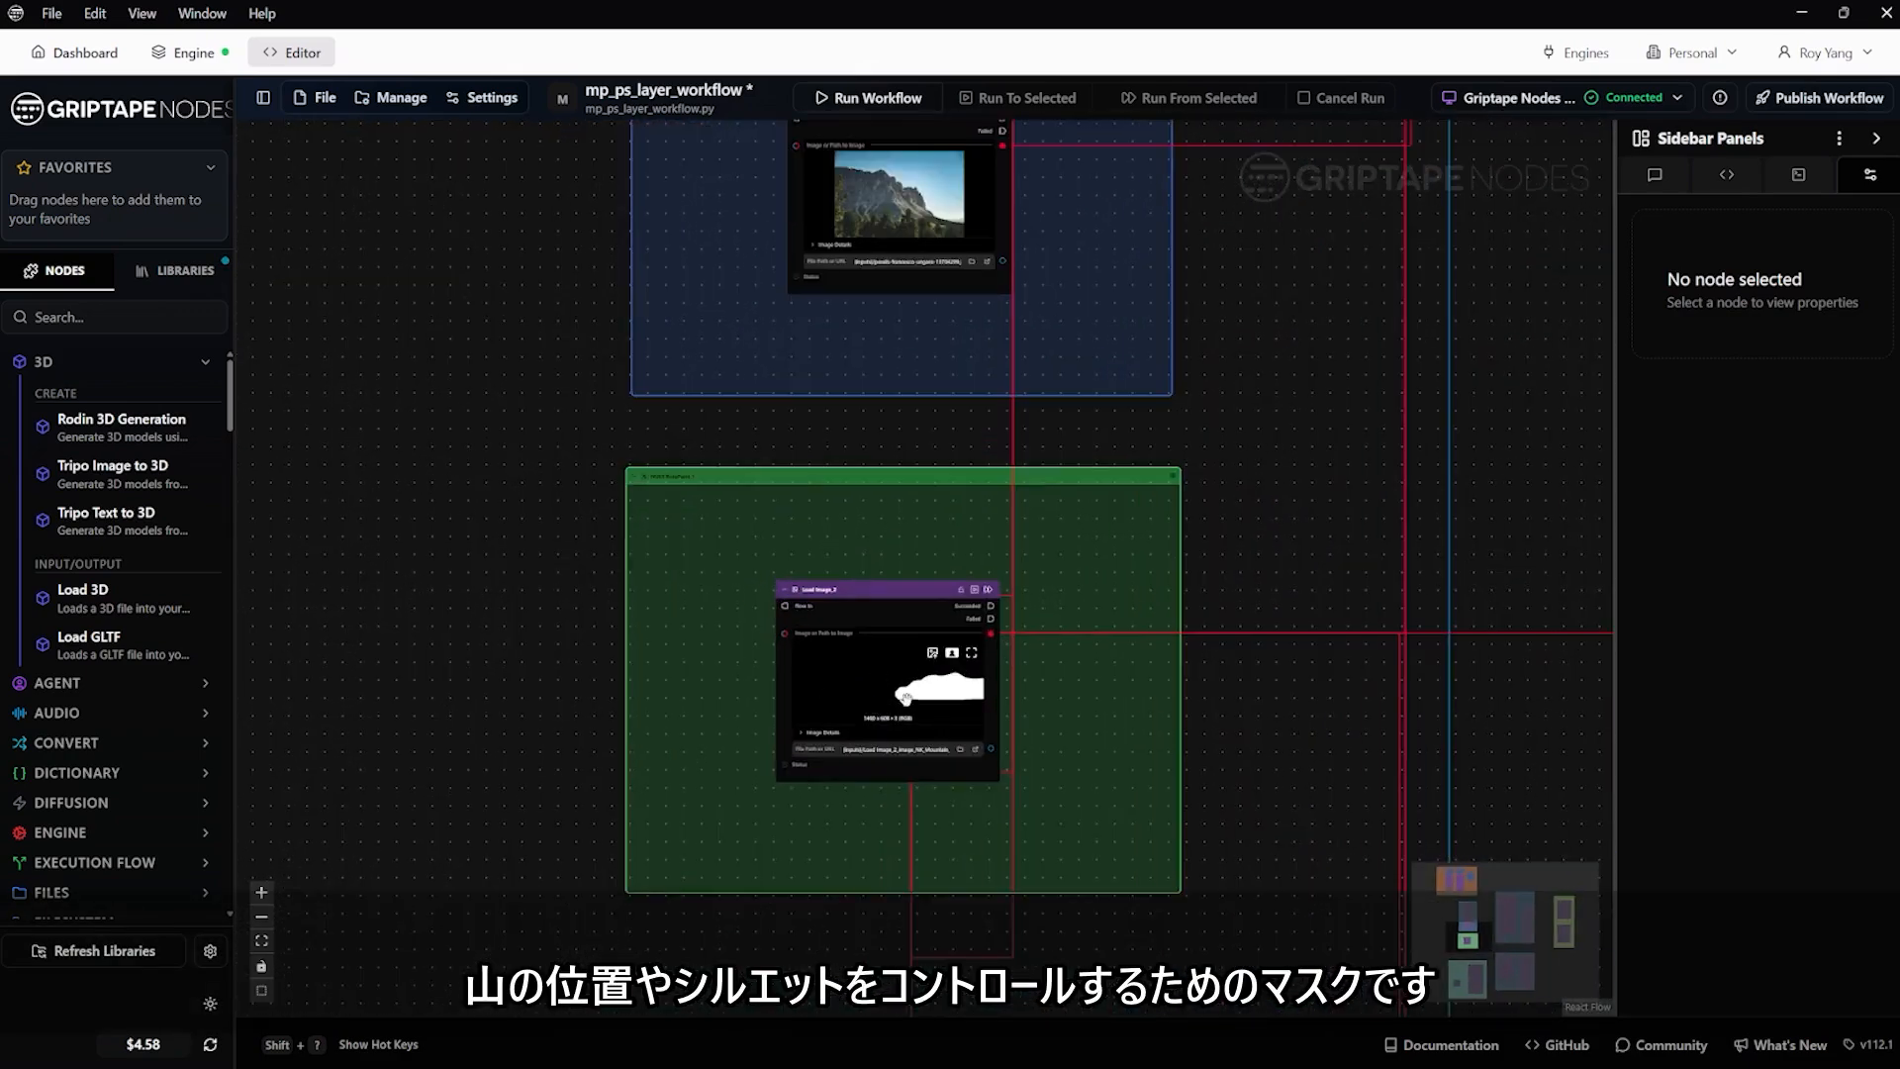
pyautogui.scroll(-4, 870, 689)
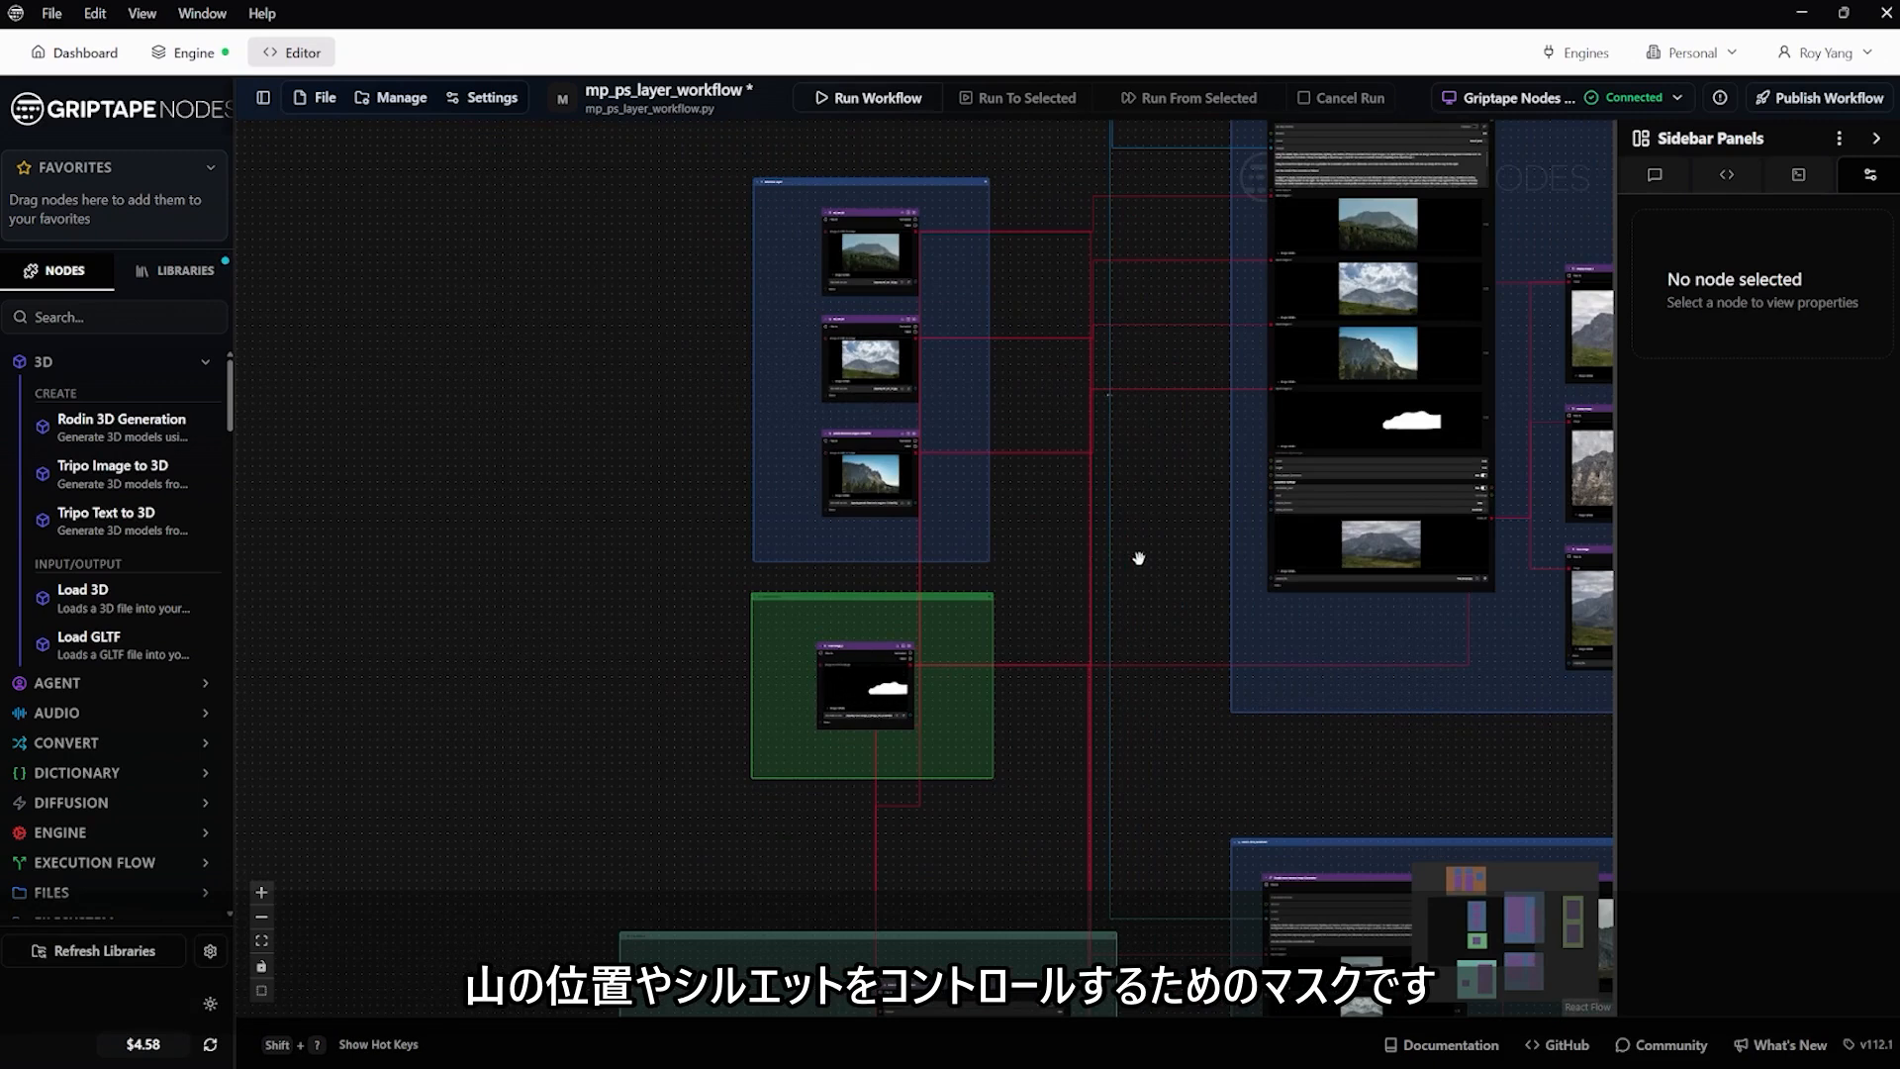
# Survey the mask test group, the two image generation groups and the mask output group in the workflow graph
pyautogui.moveTo(1139, 558); pyautogui.dragTo(1006, 527)
pyautogui.scroll(-2, 1007, 526)
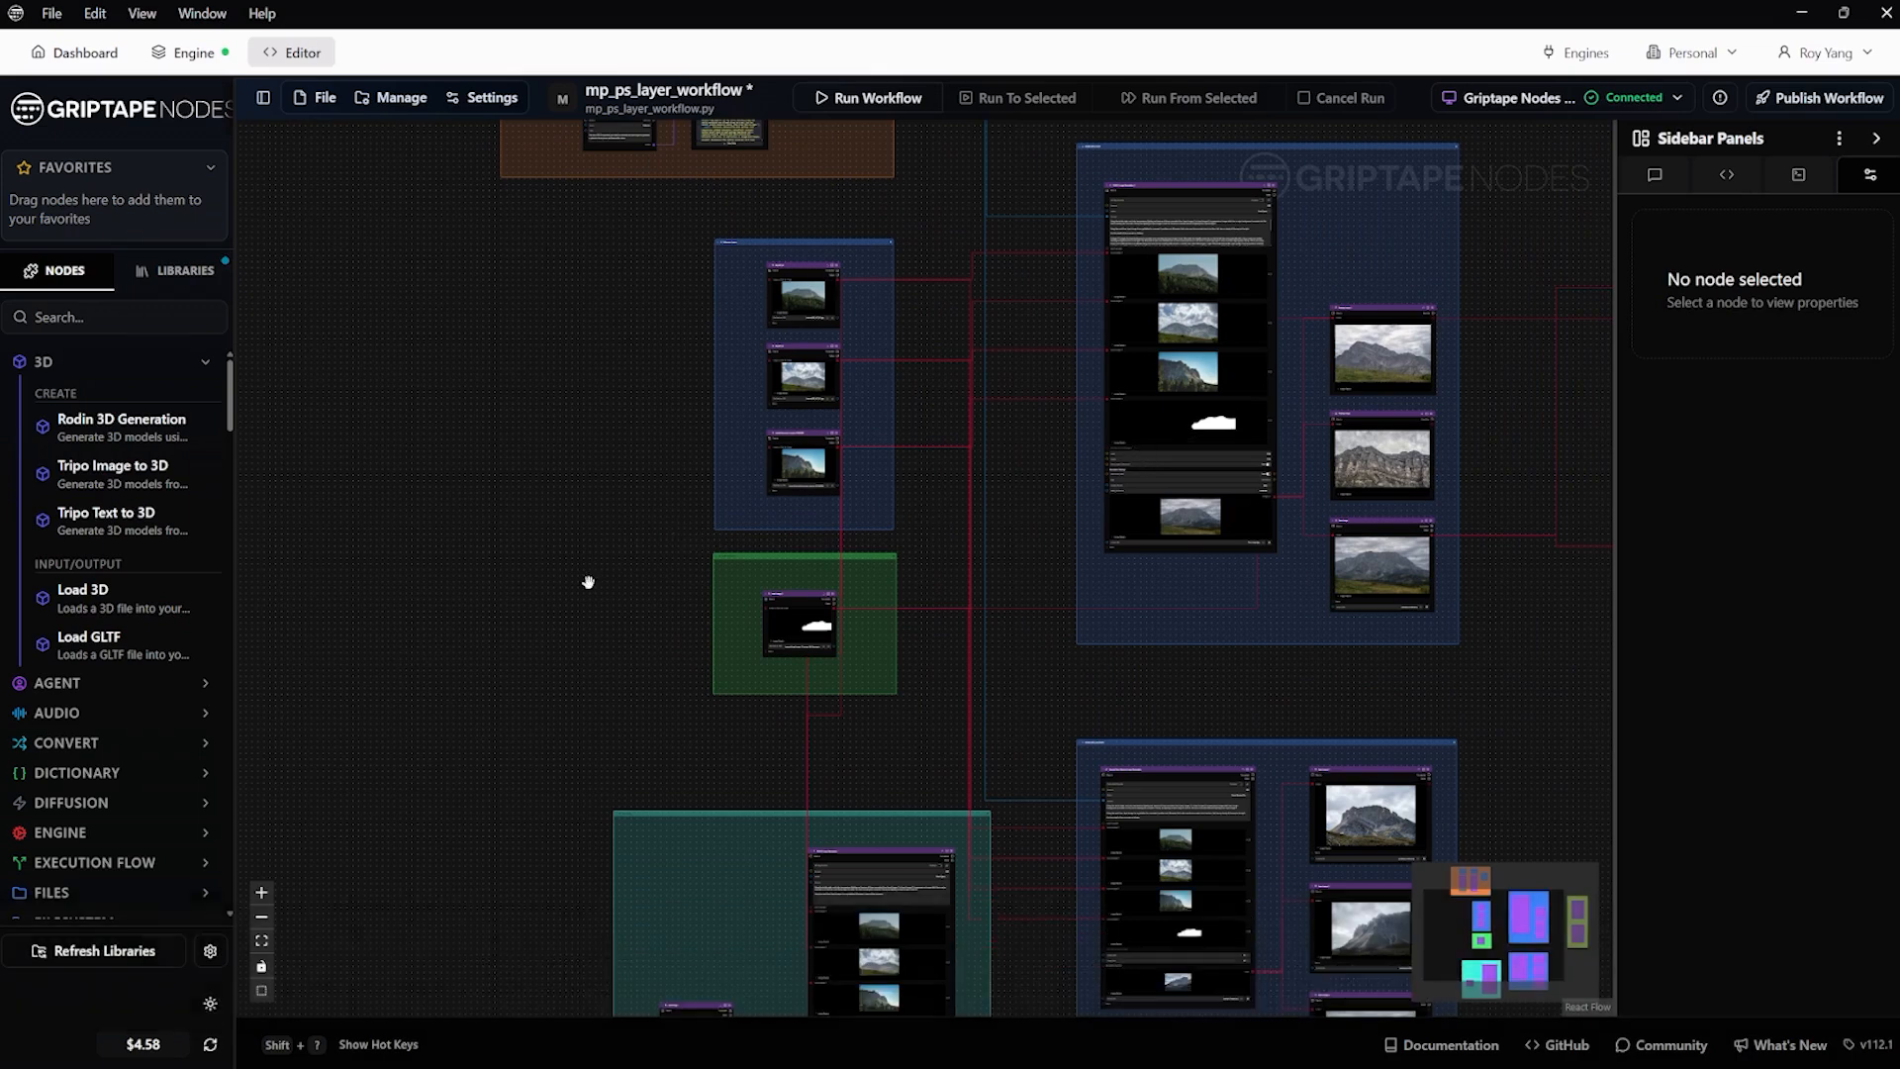
pyautogui.scroll(-5, 585, 577)
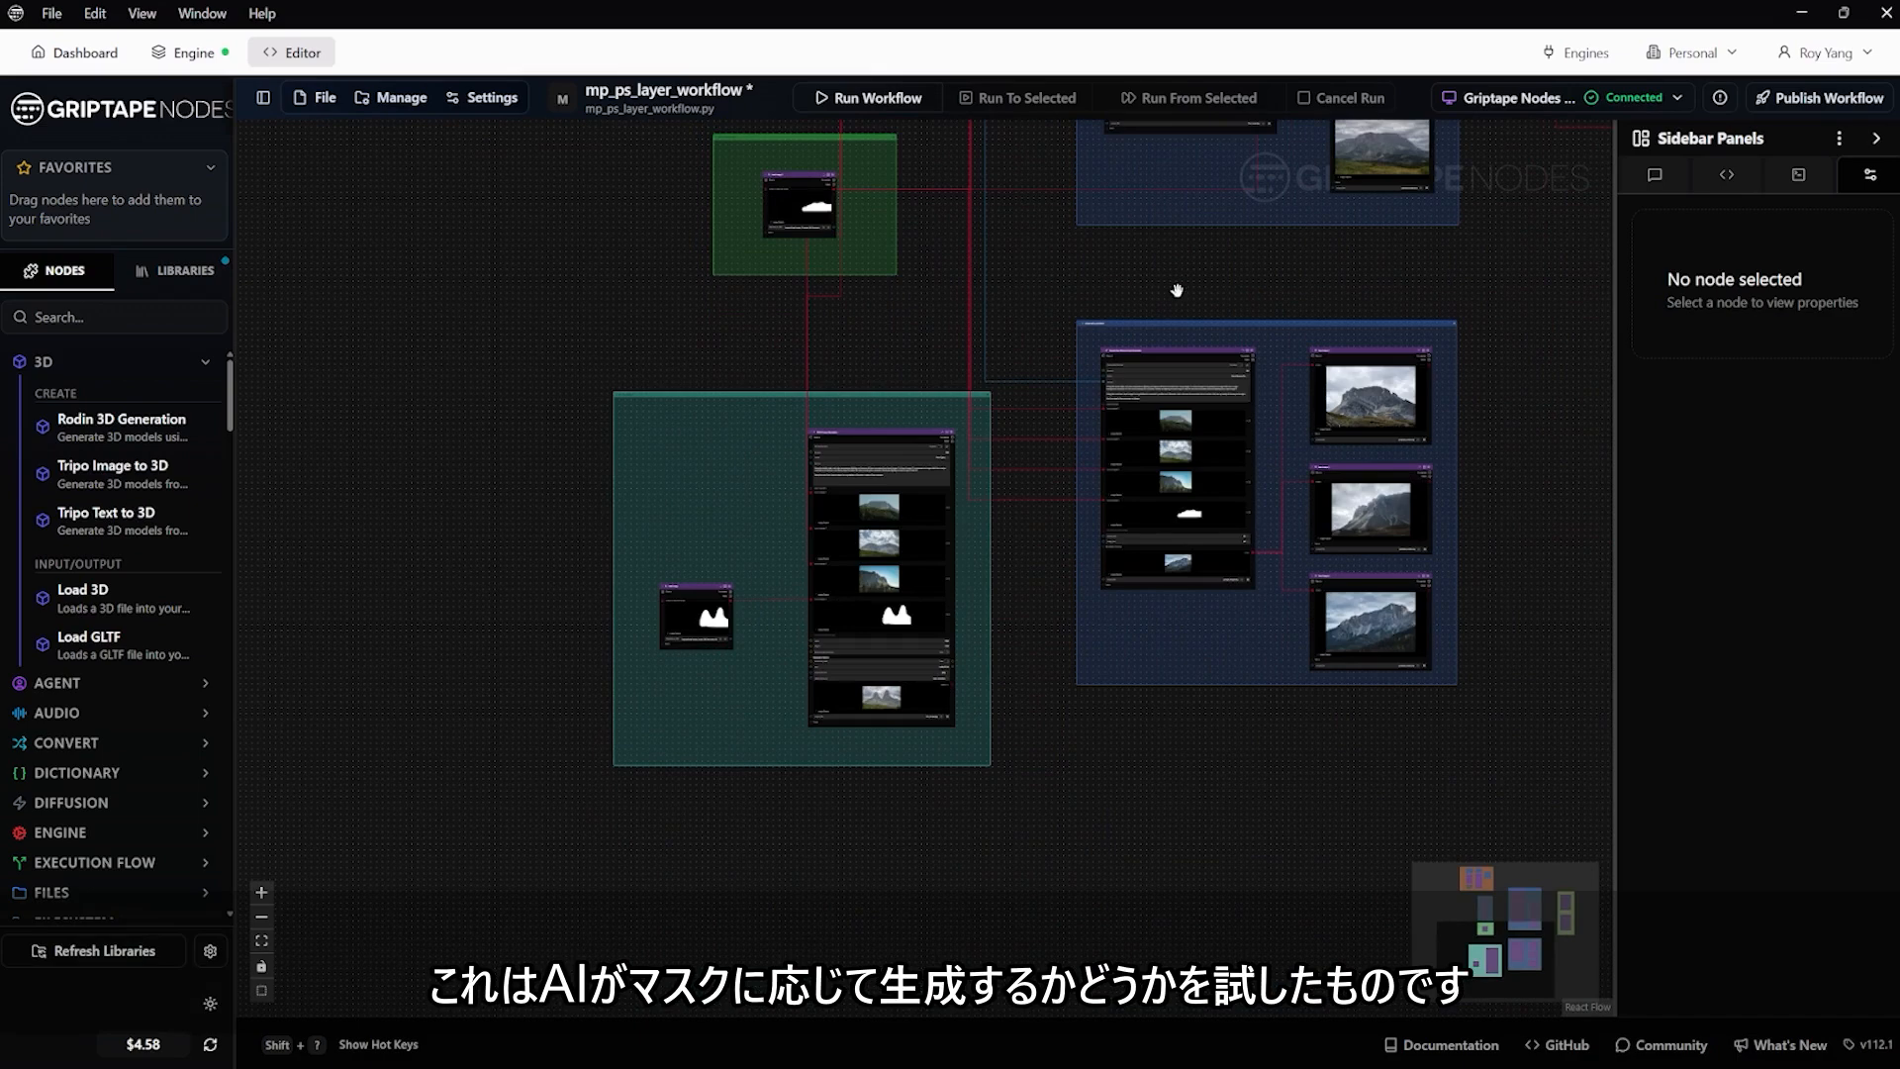
pyautogui.moveTo(1177, 290); pyautogui.dragTo(874, 492)
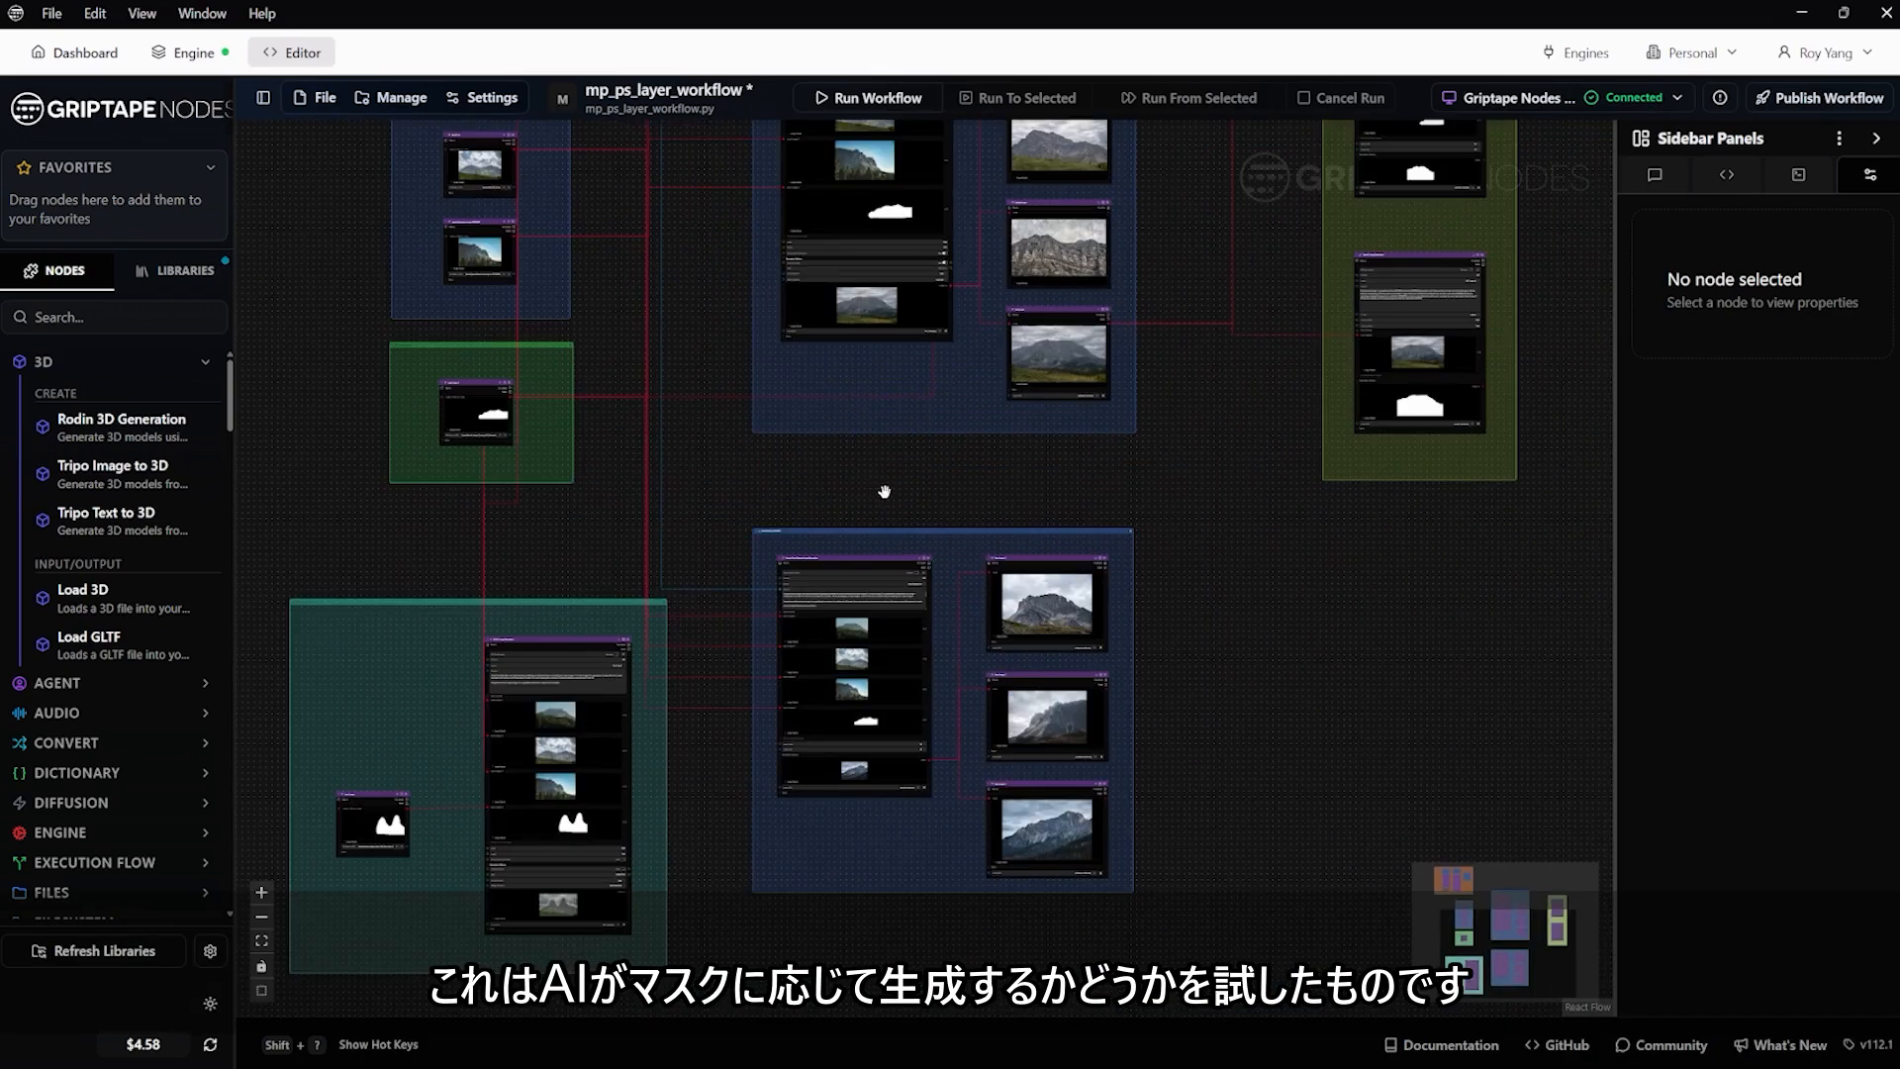
pyautogui.scroll(-1, 884, 492)
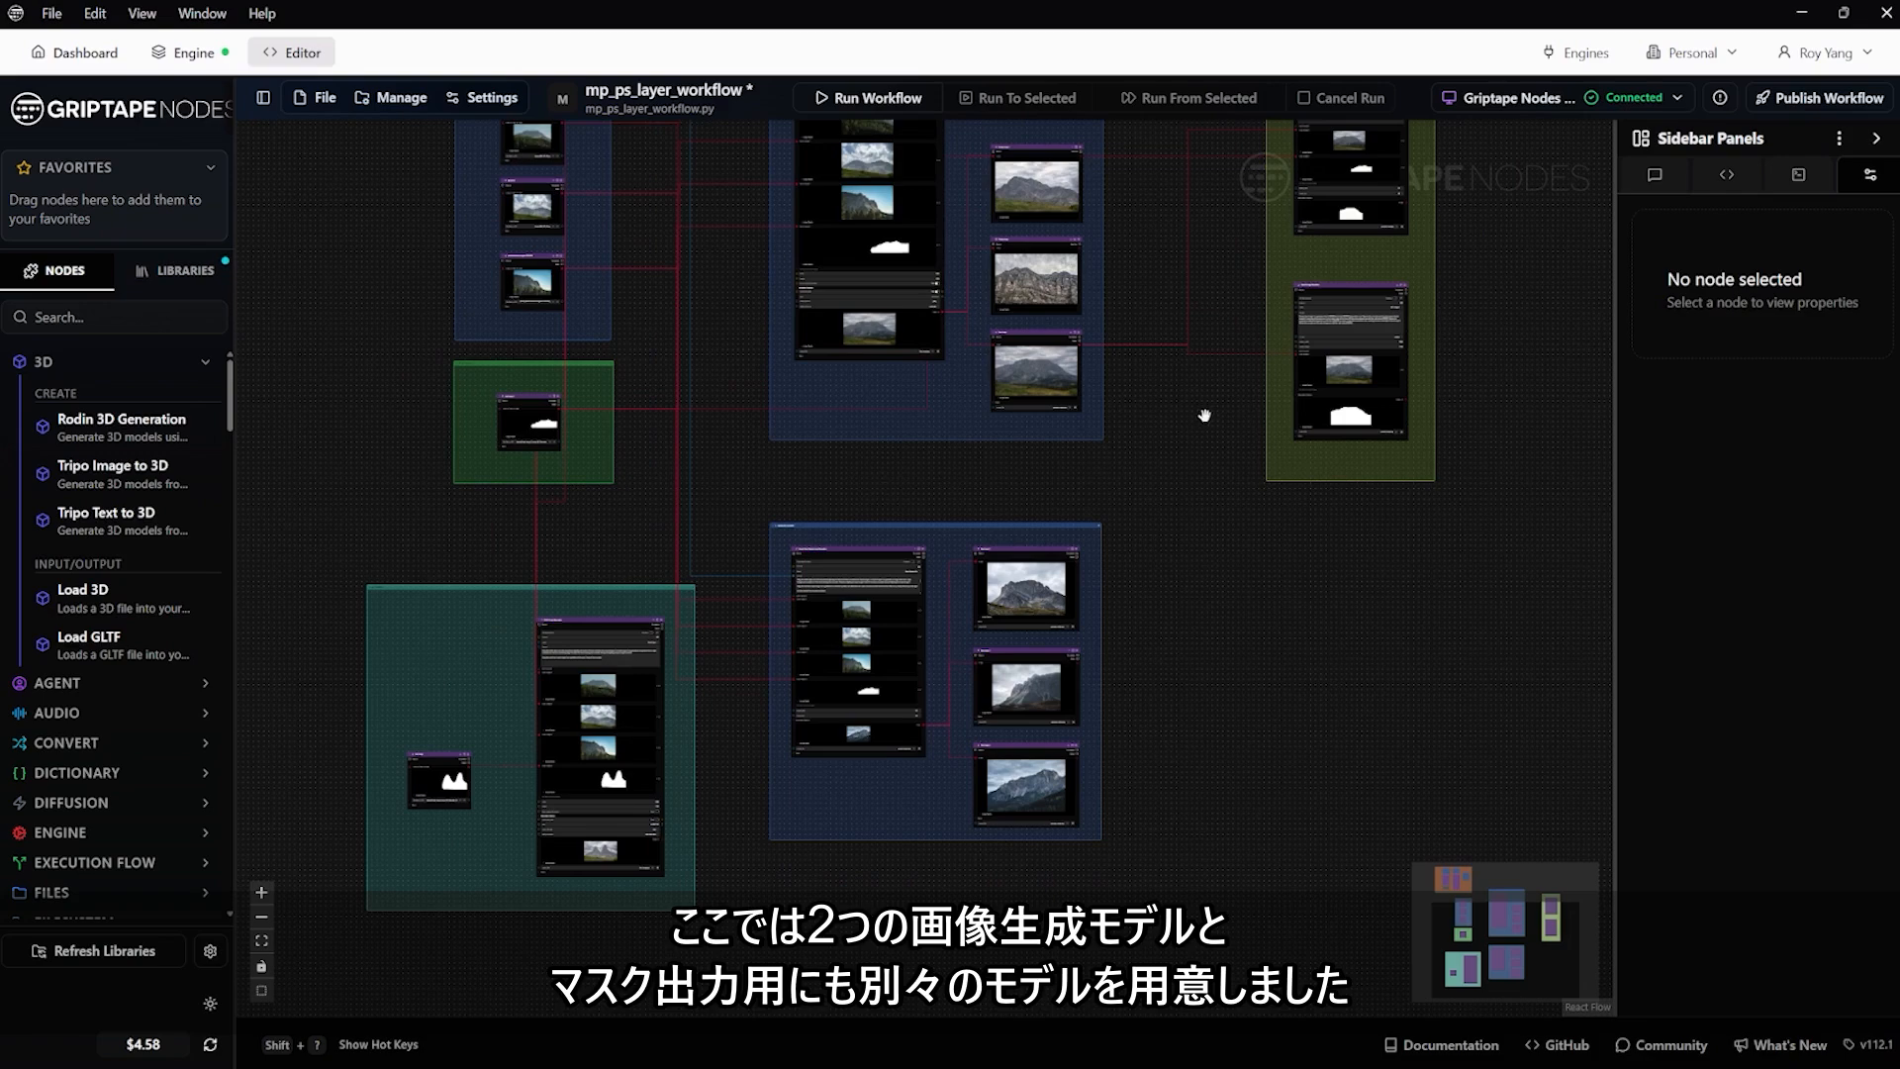
pyautogui.scroll(2, 1205, 416)
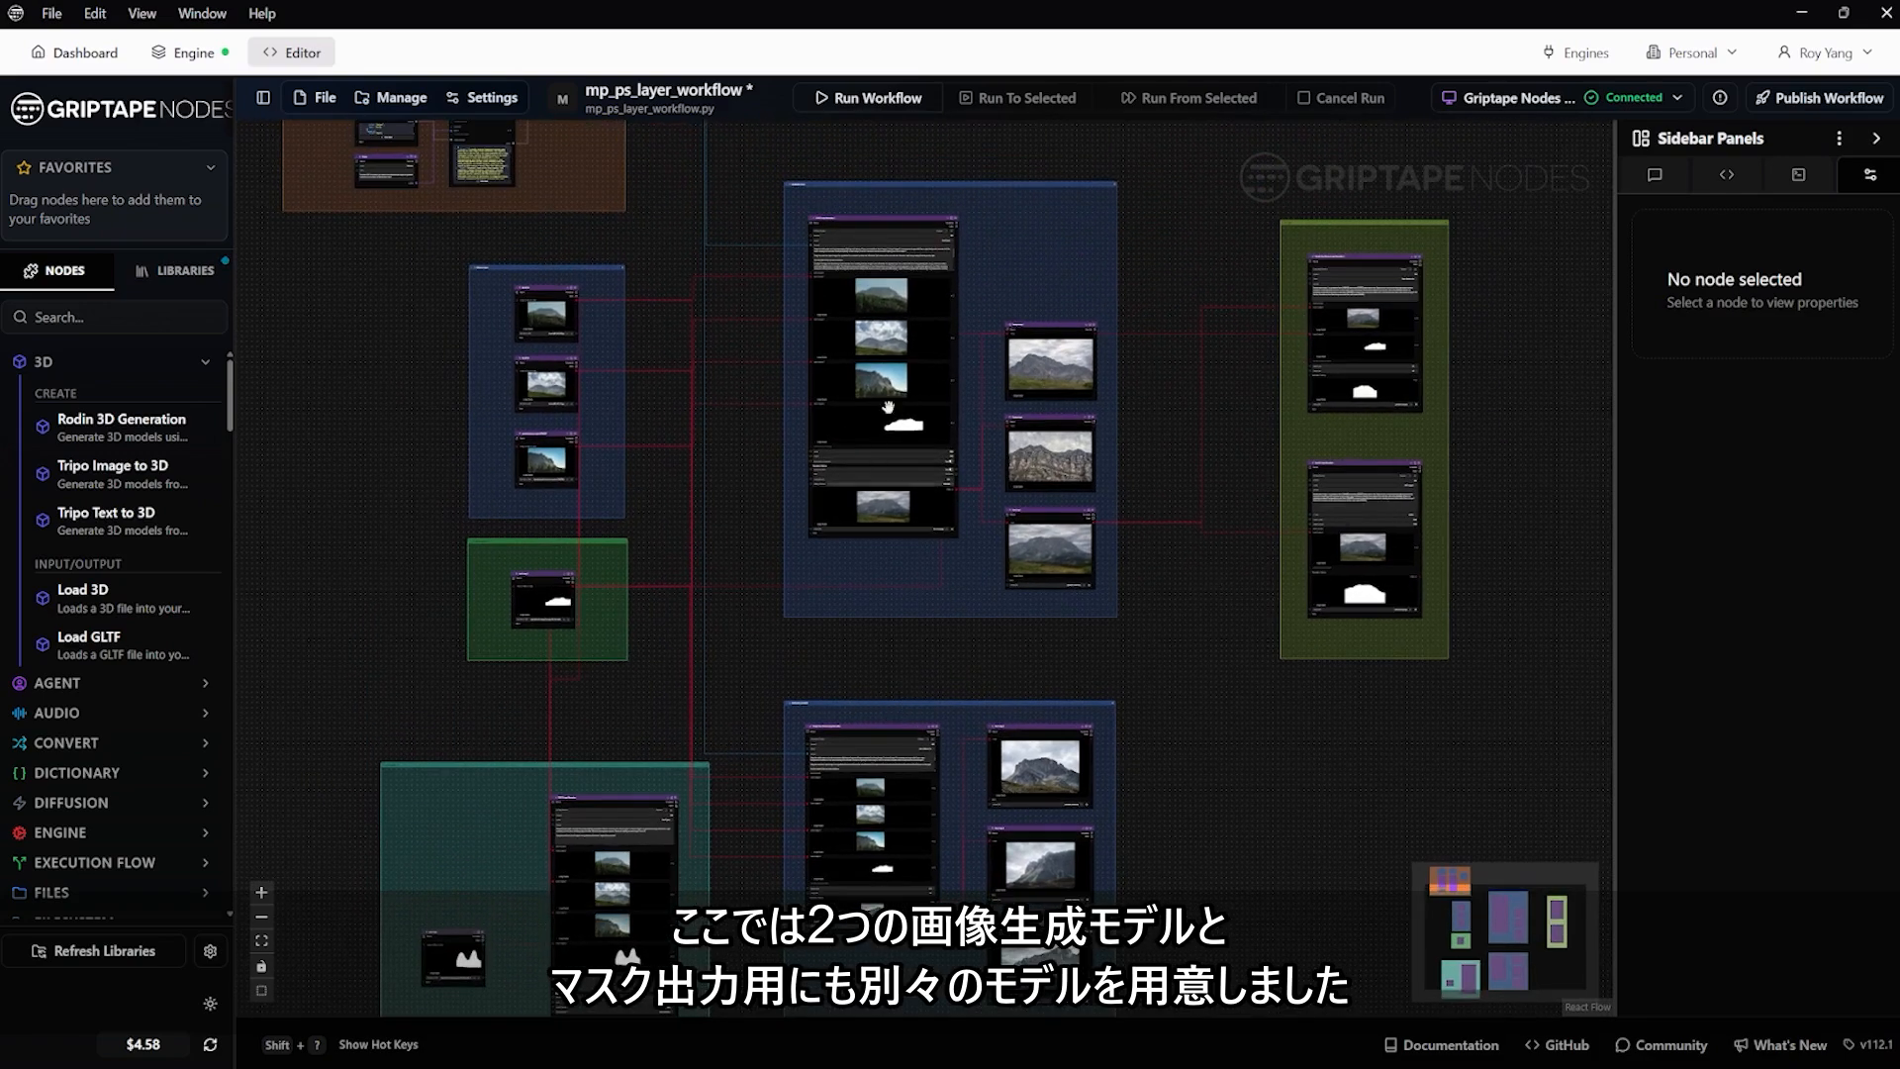
pyautogui.moveTo(1526, 458); pyautogui.dragTo(1221, 543)
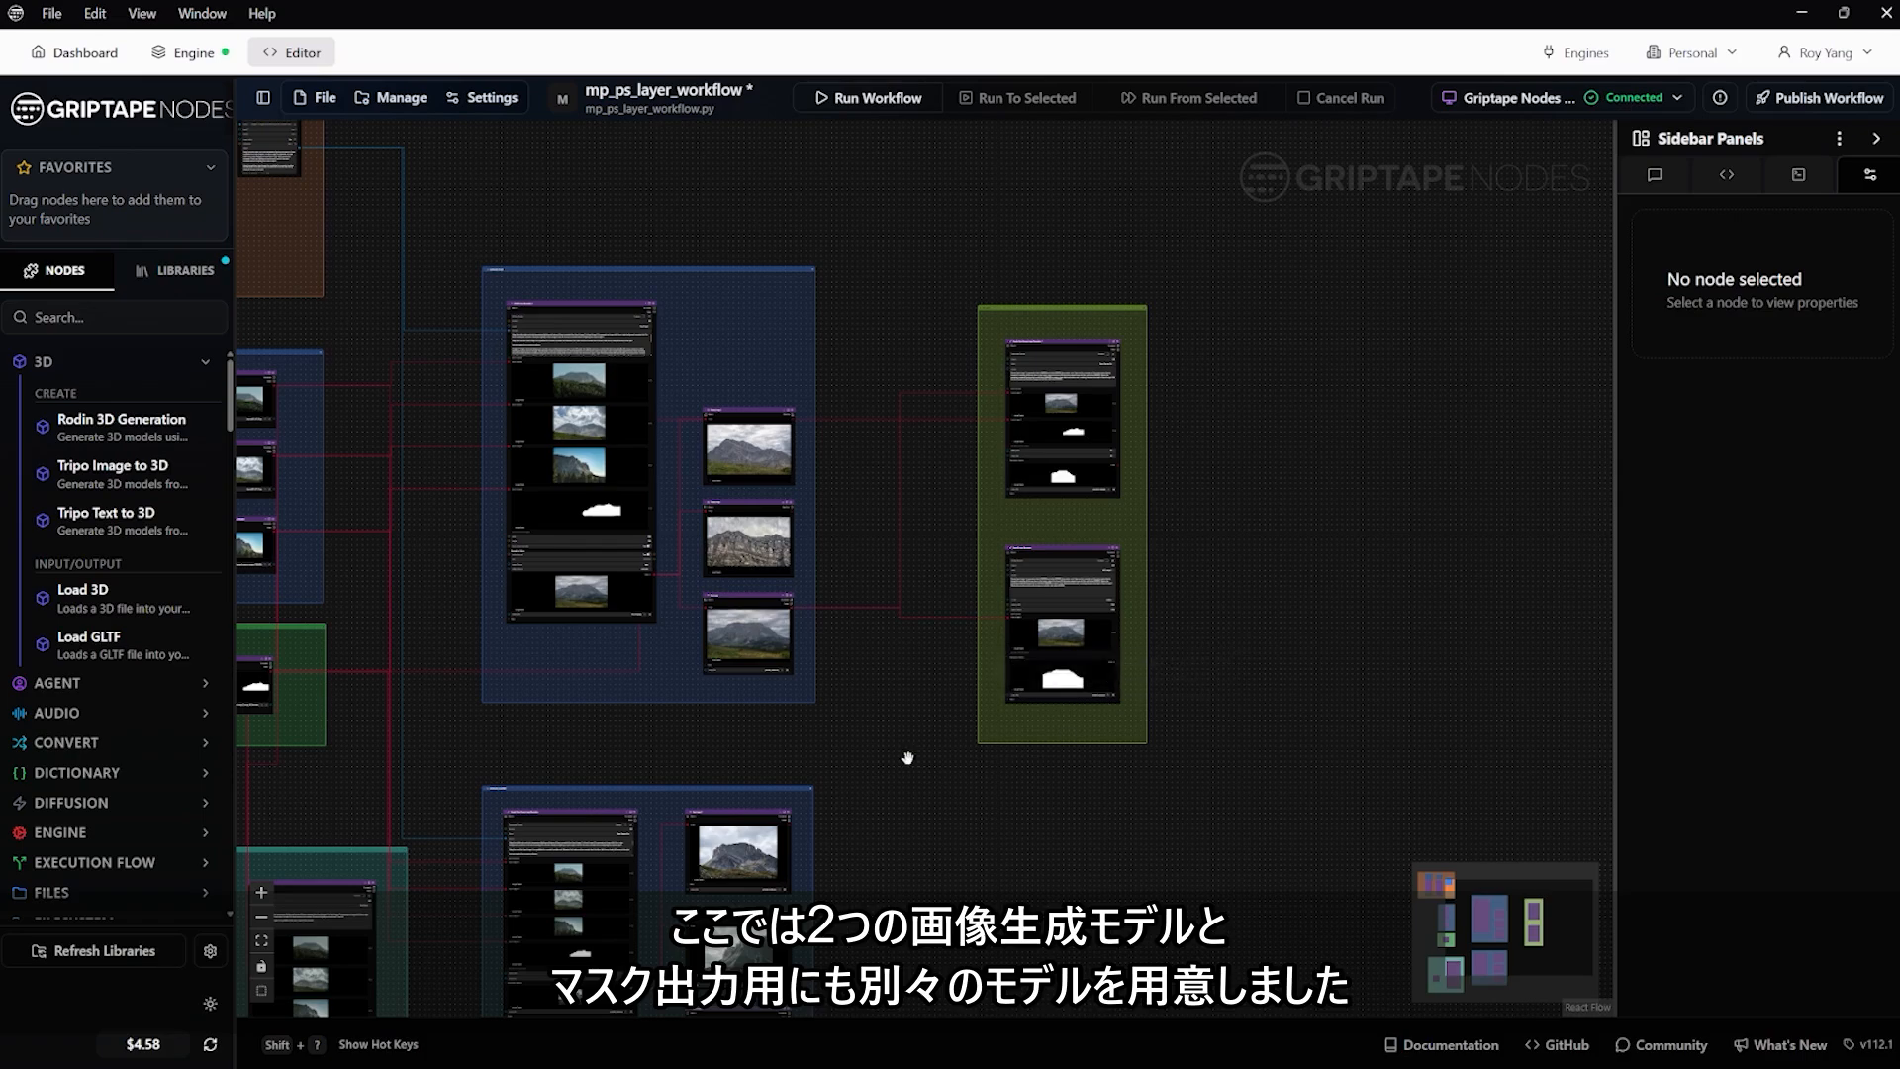
# Read through the prompt group's Text Input, Create Agent Schema, Agent and Ruleset nodes
pyautogui.scroll(-3, 908, 758)
pyautogui.moveTo(632, 373); pyautogui.dragTo(1199, 384)
pyautogui.scroll(8, 995, 318)
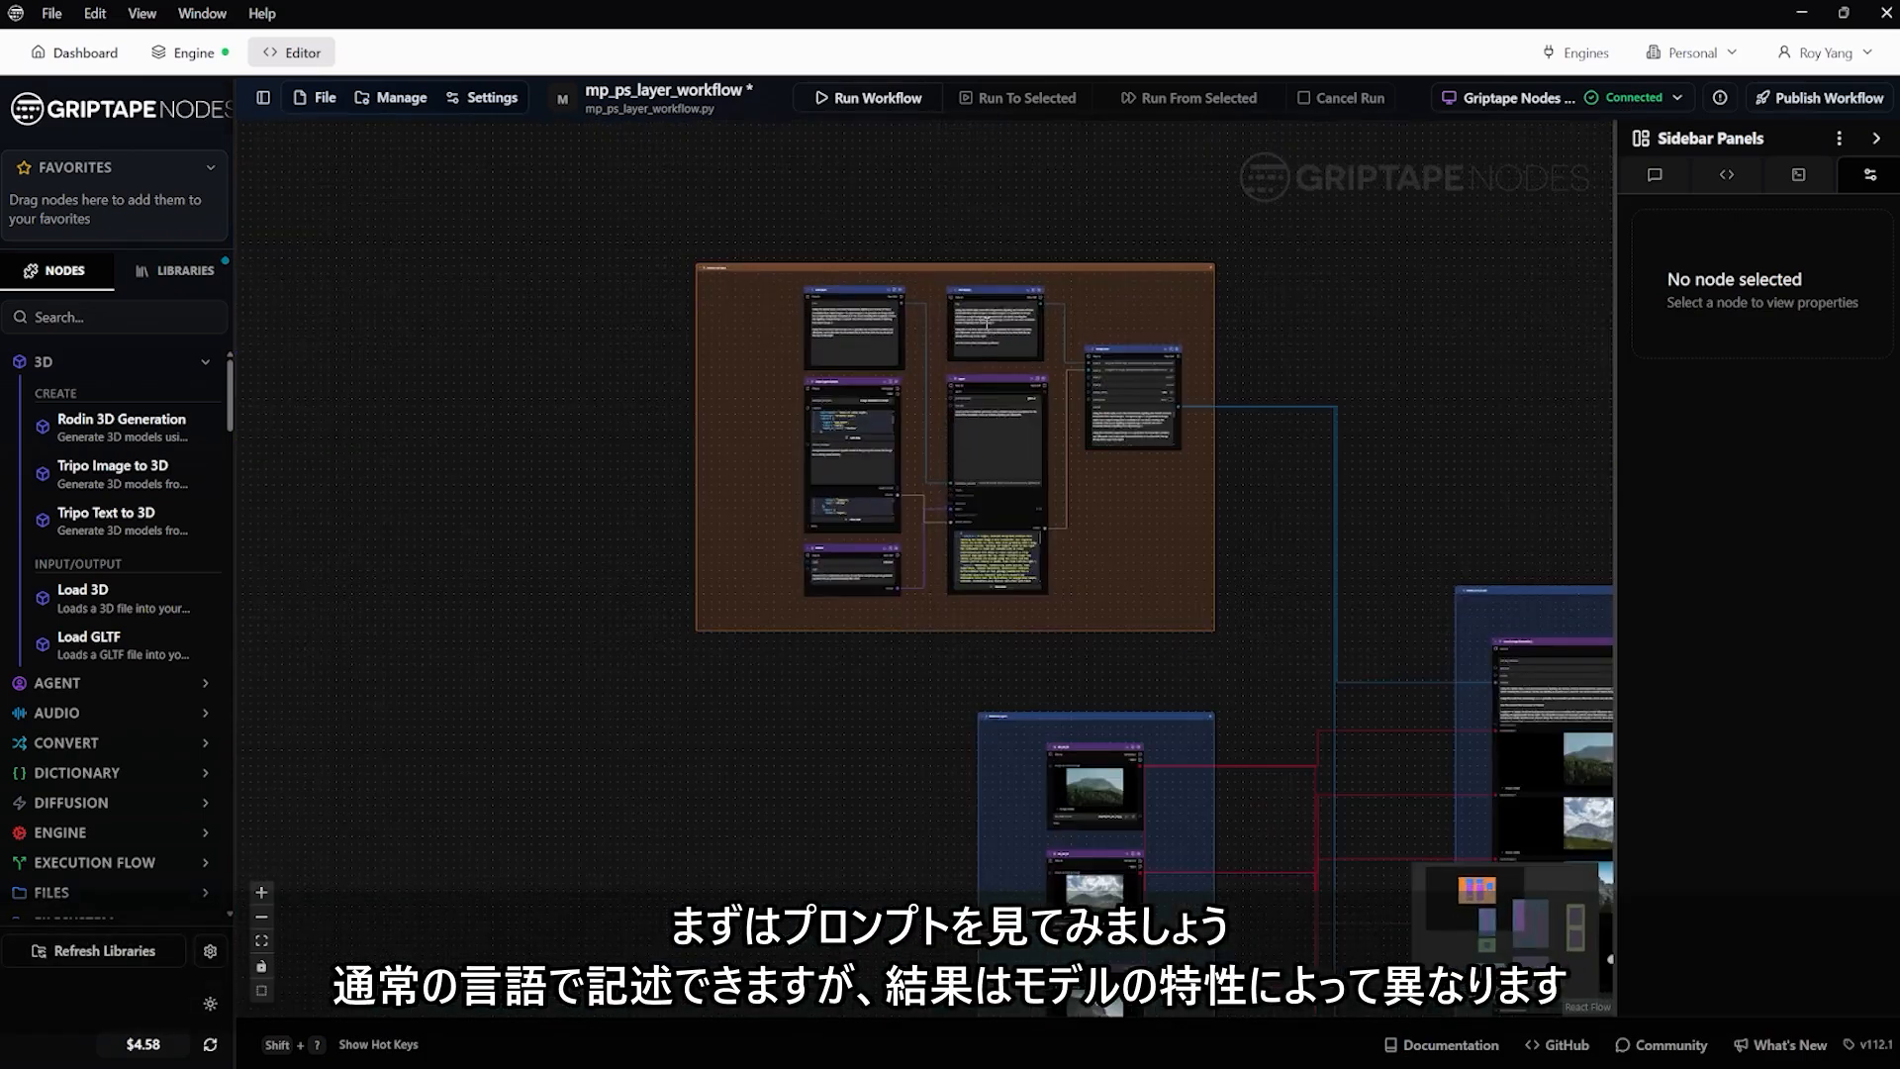
pyautogui.scroll(8, 782, 300)
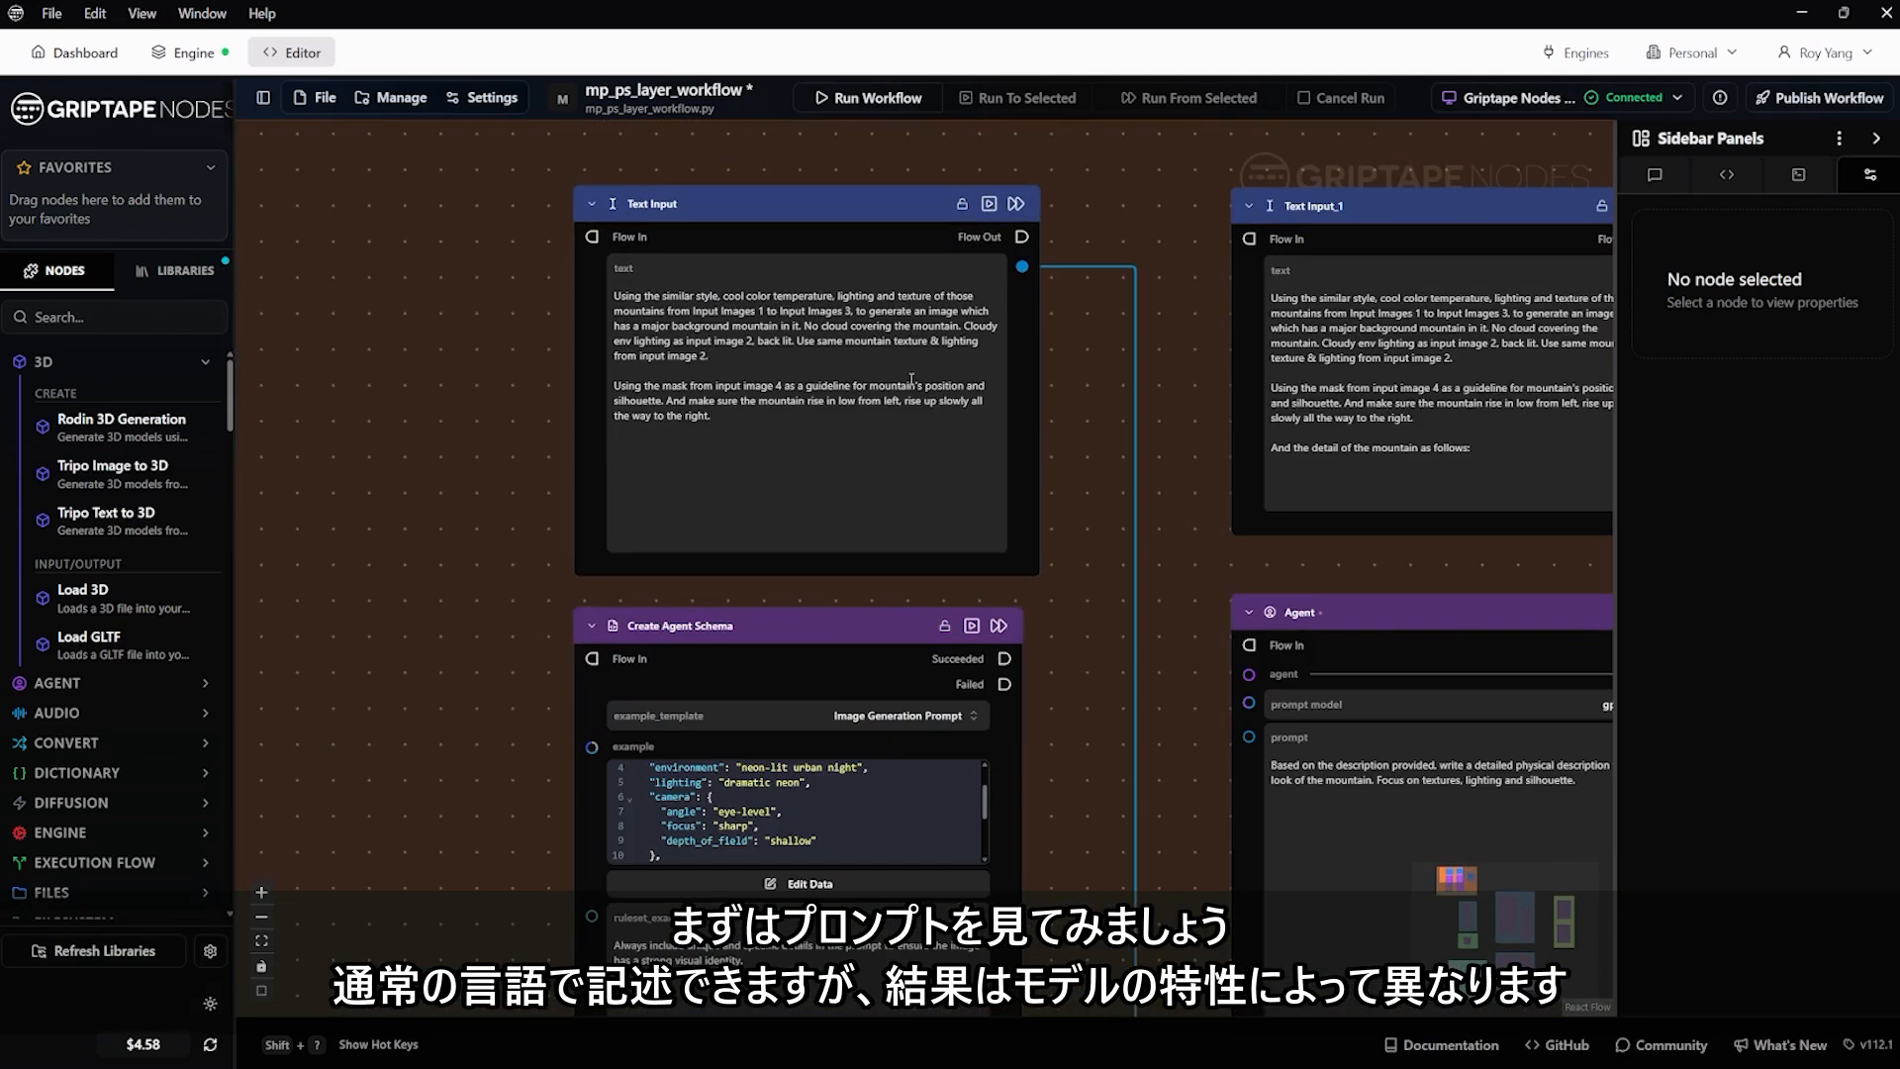
pyautogui.scroll(-1, 727, 409)
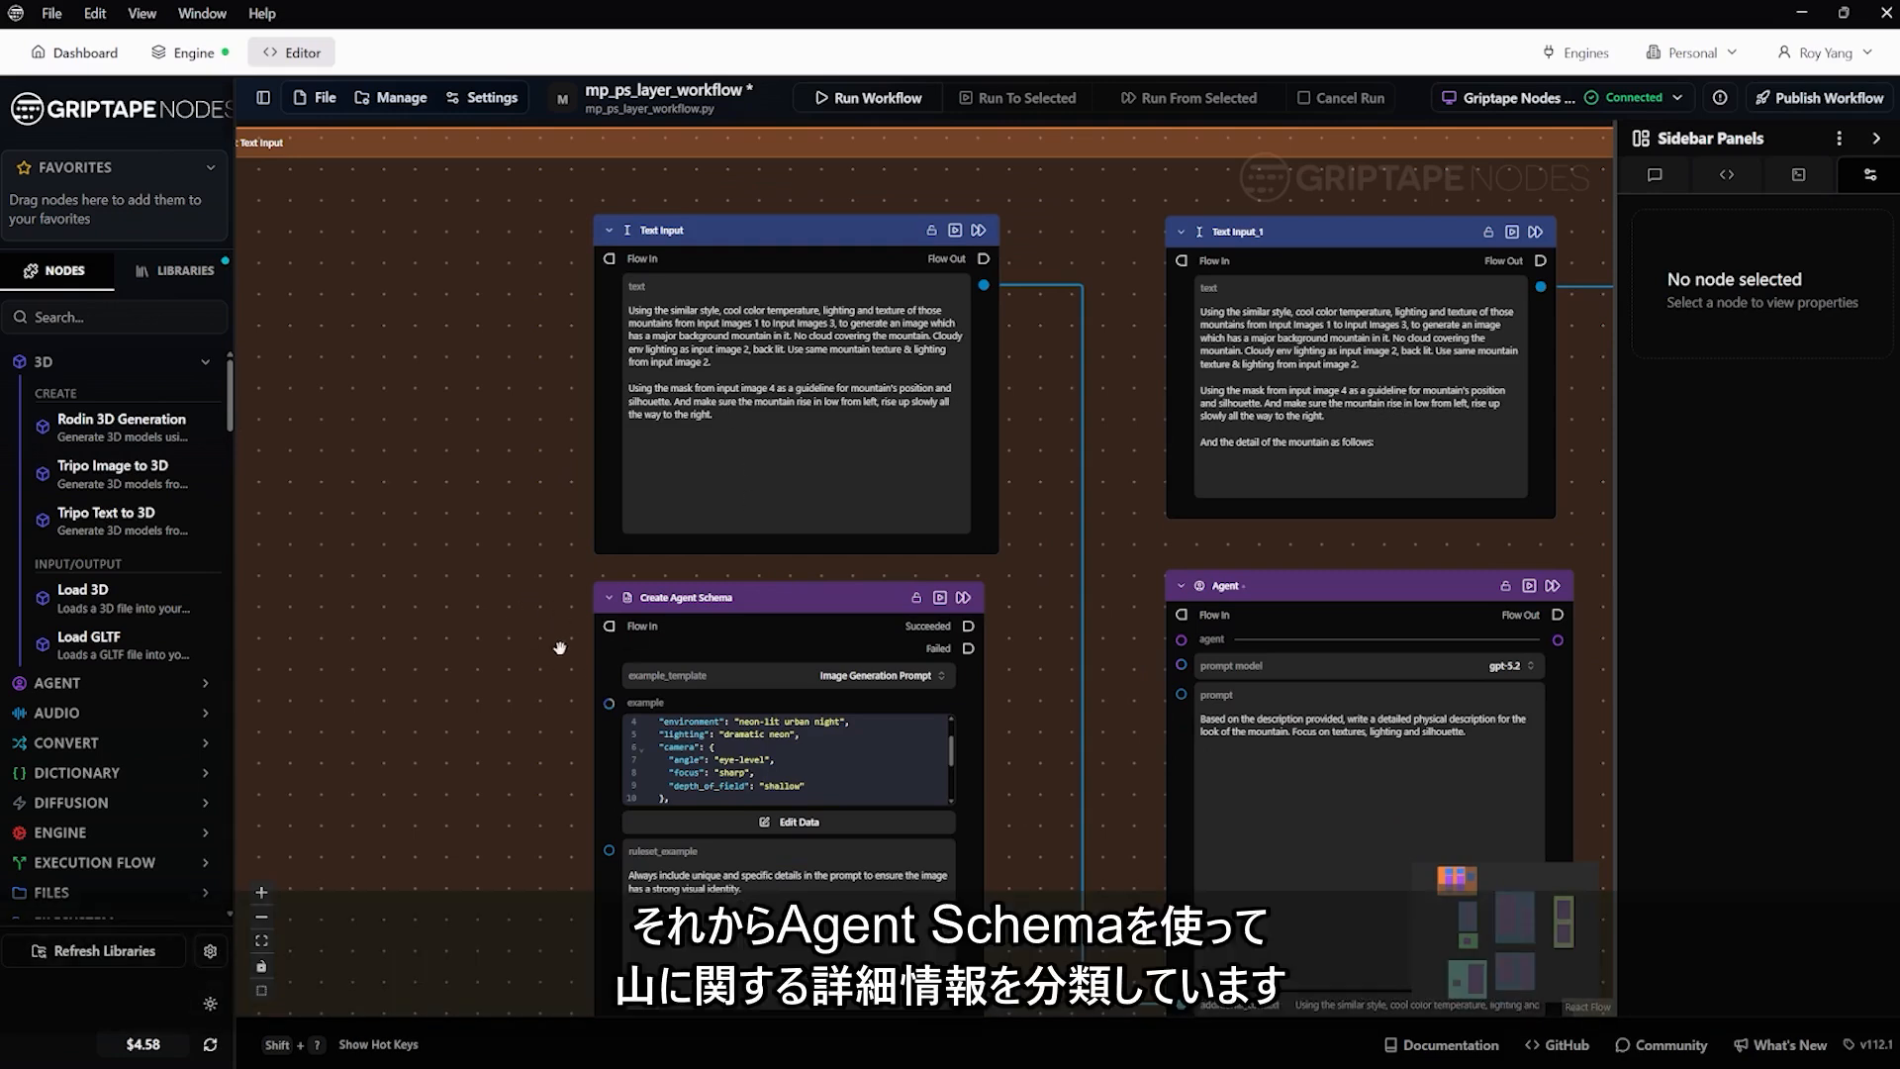
pyautogui.scroll(-5, 555, 651)
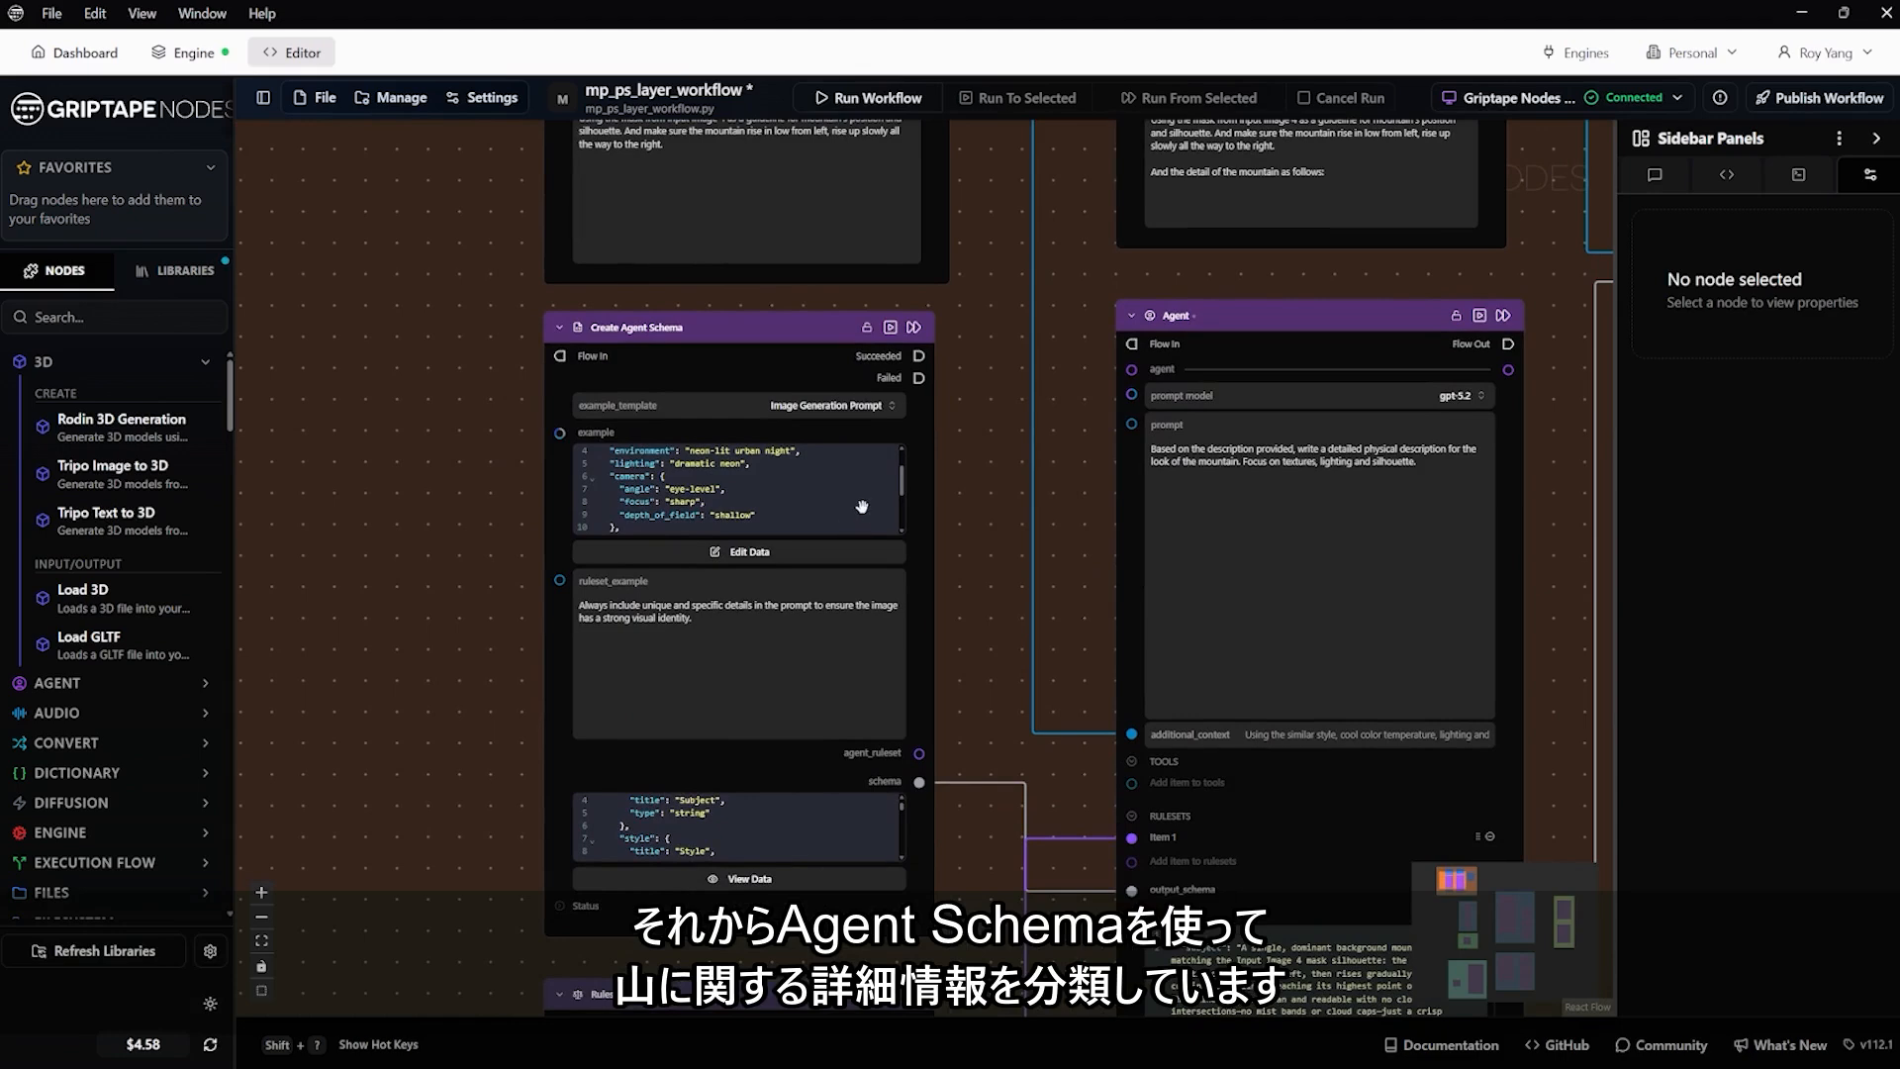
pyautogui.scroll(-4, 488, 411)
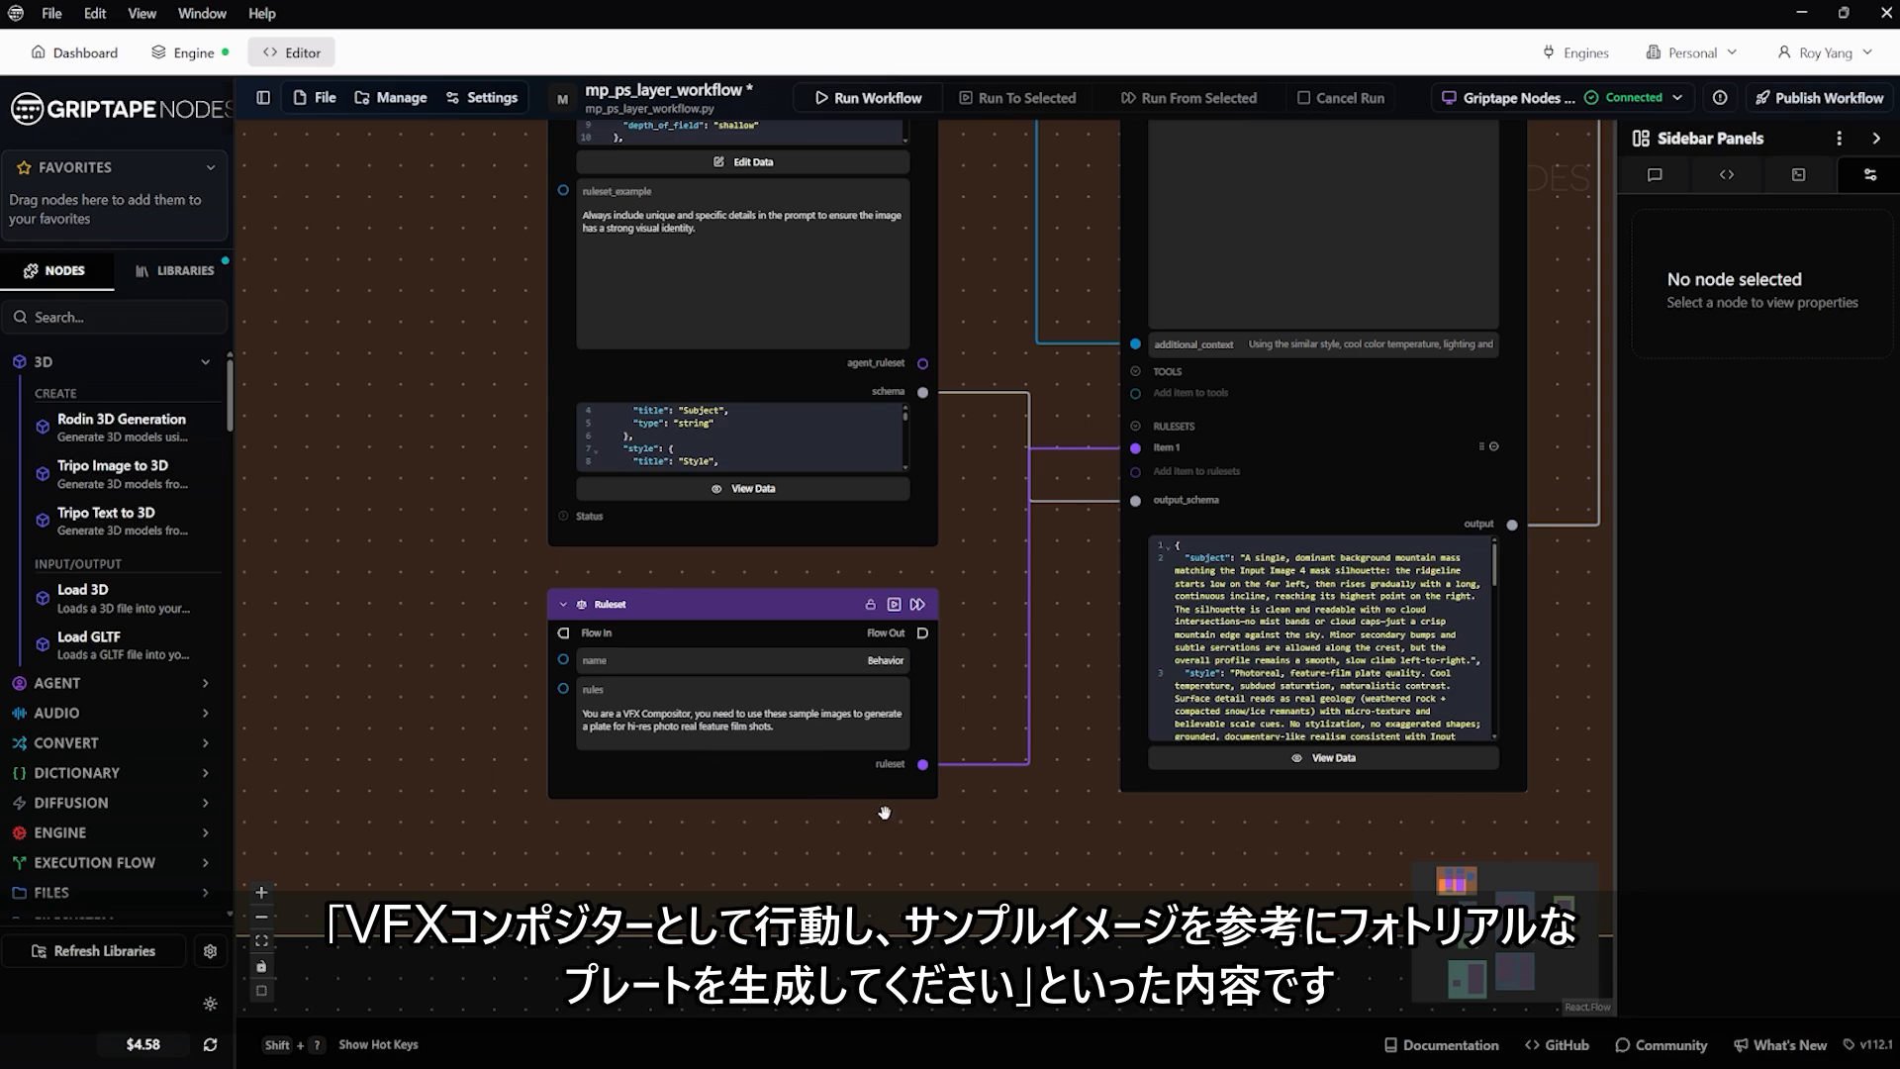
pyautogui.scroll(-3, 983, 806)
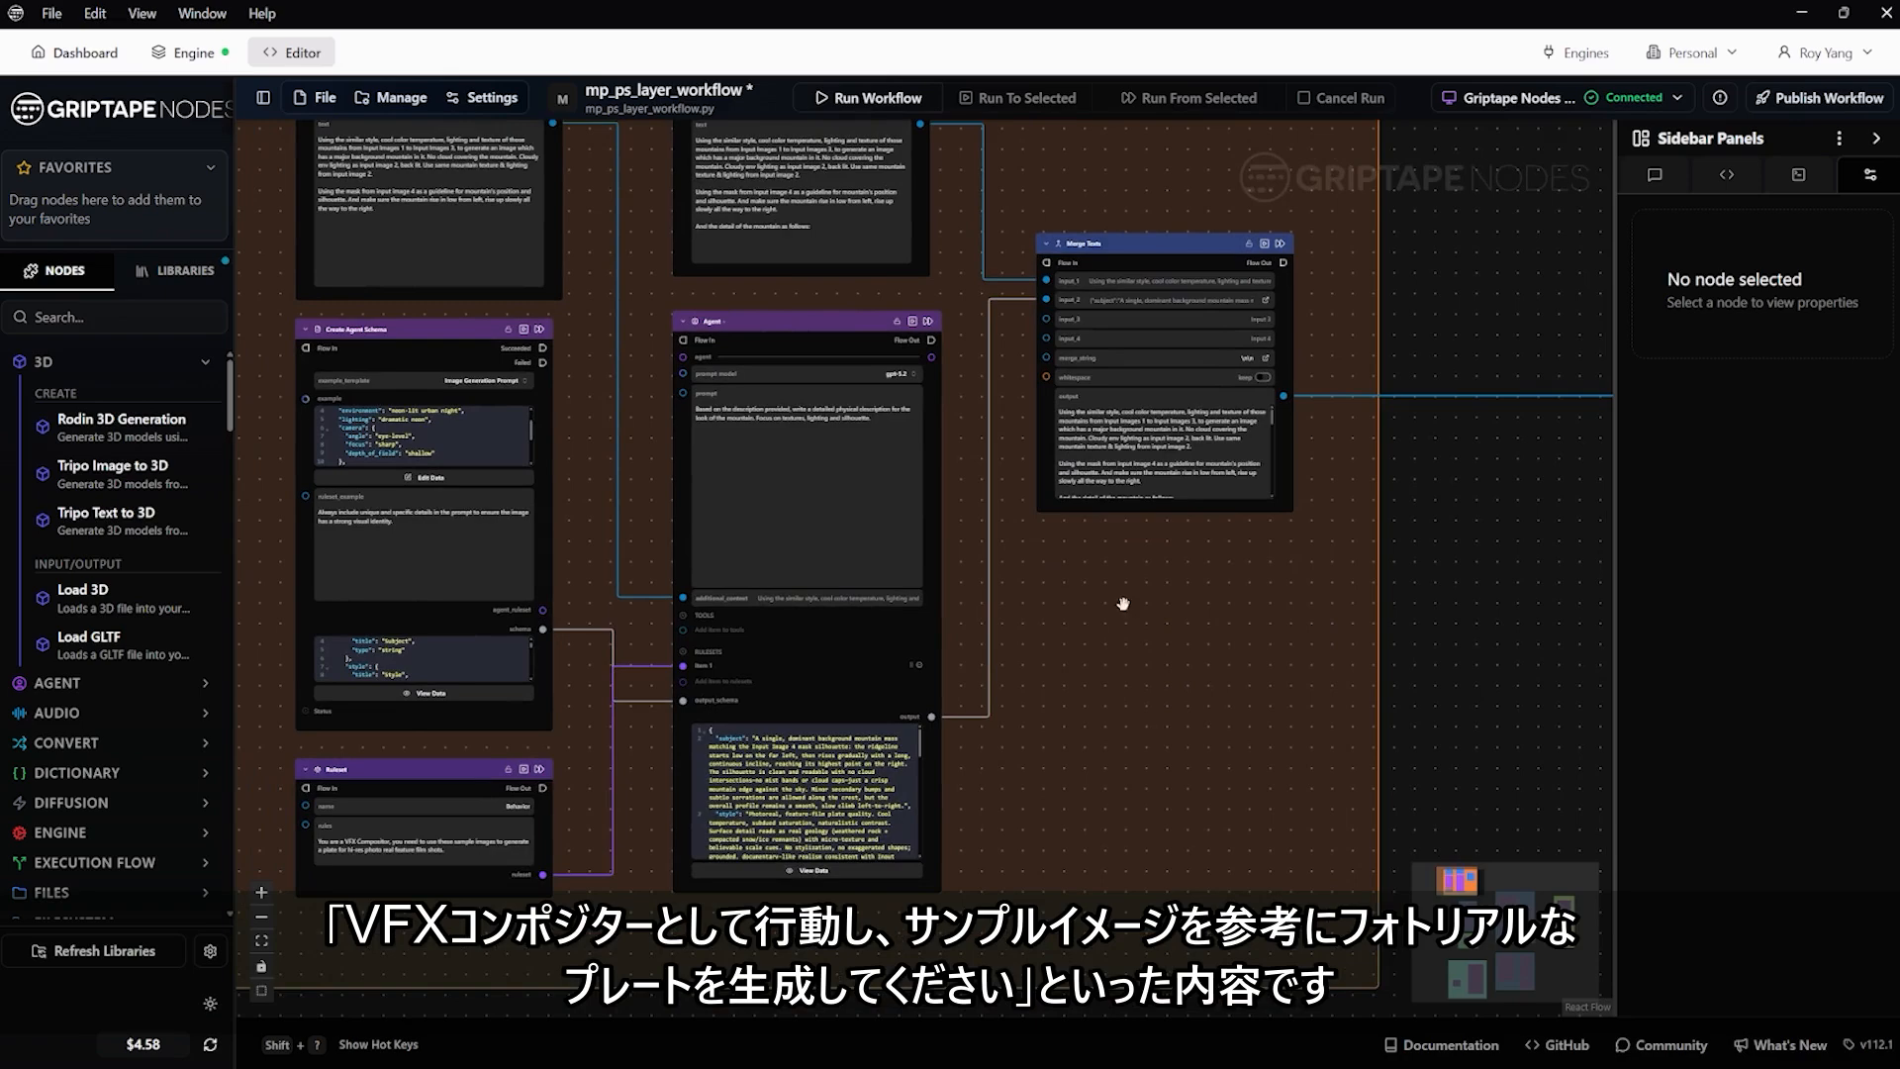
# Examine the Merge Texts node and read the Text Input_1 prompt that defines the roles of the input images
pyautogui.scroll(-3, 1124, 604)
pyautogui.scroll(5, 1099, 317)
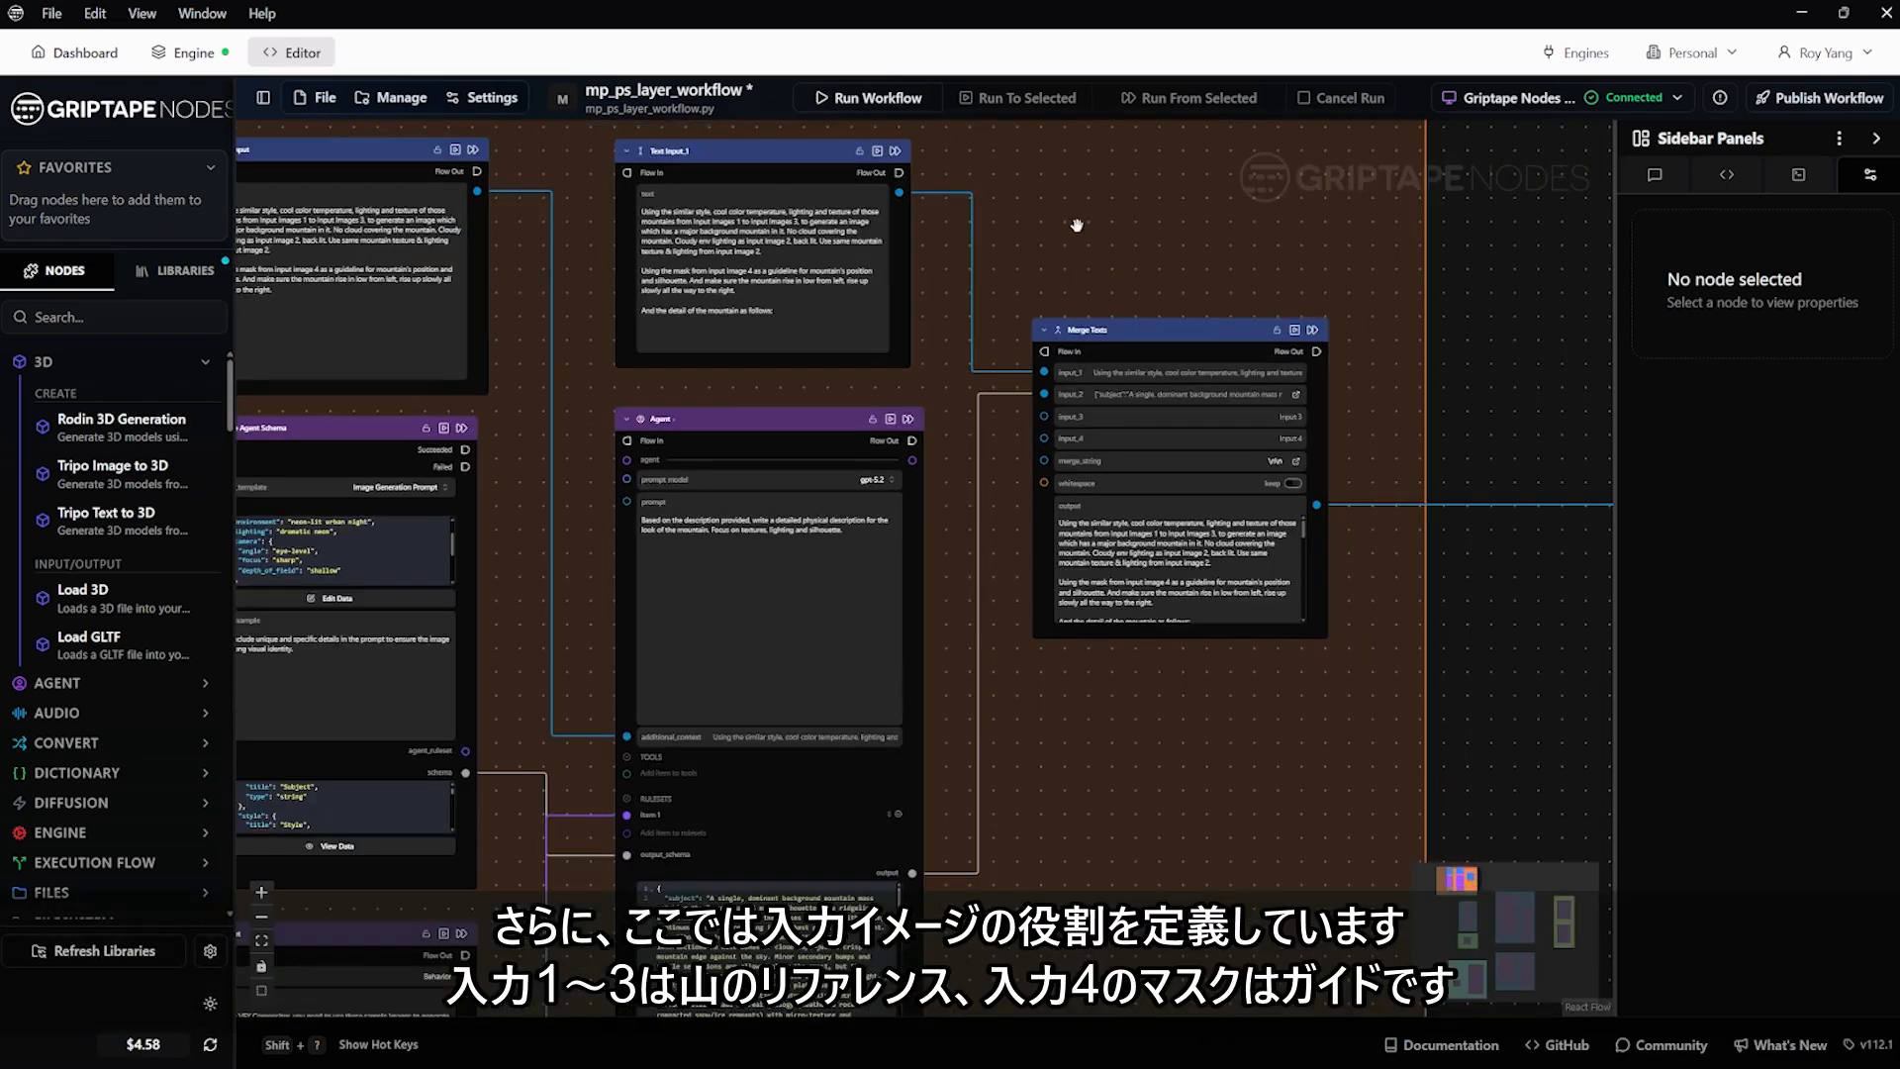
pyautogui.moveTo(1077, 226); pyautogui.dragTo(1164, 380)
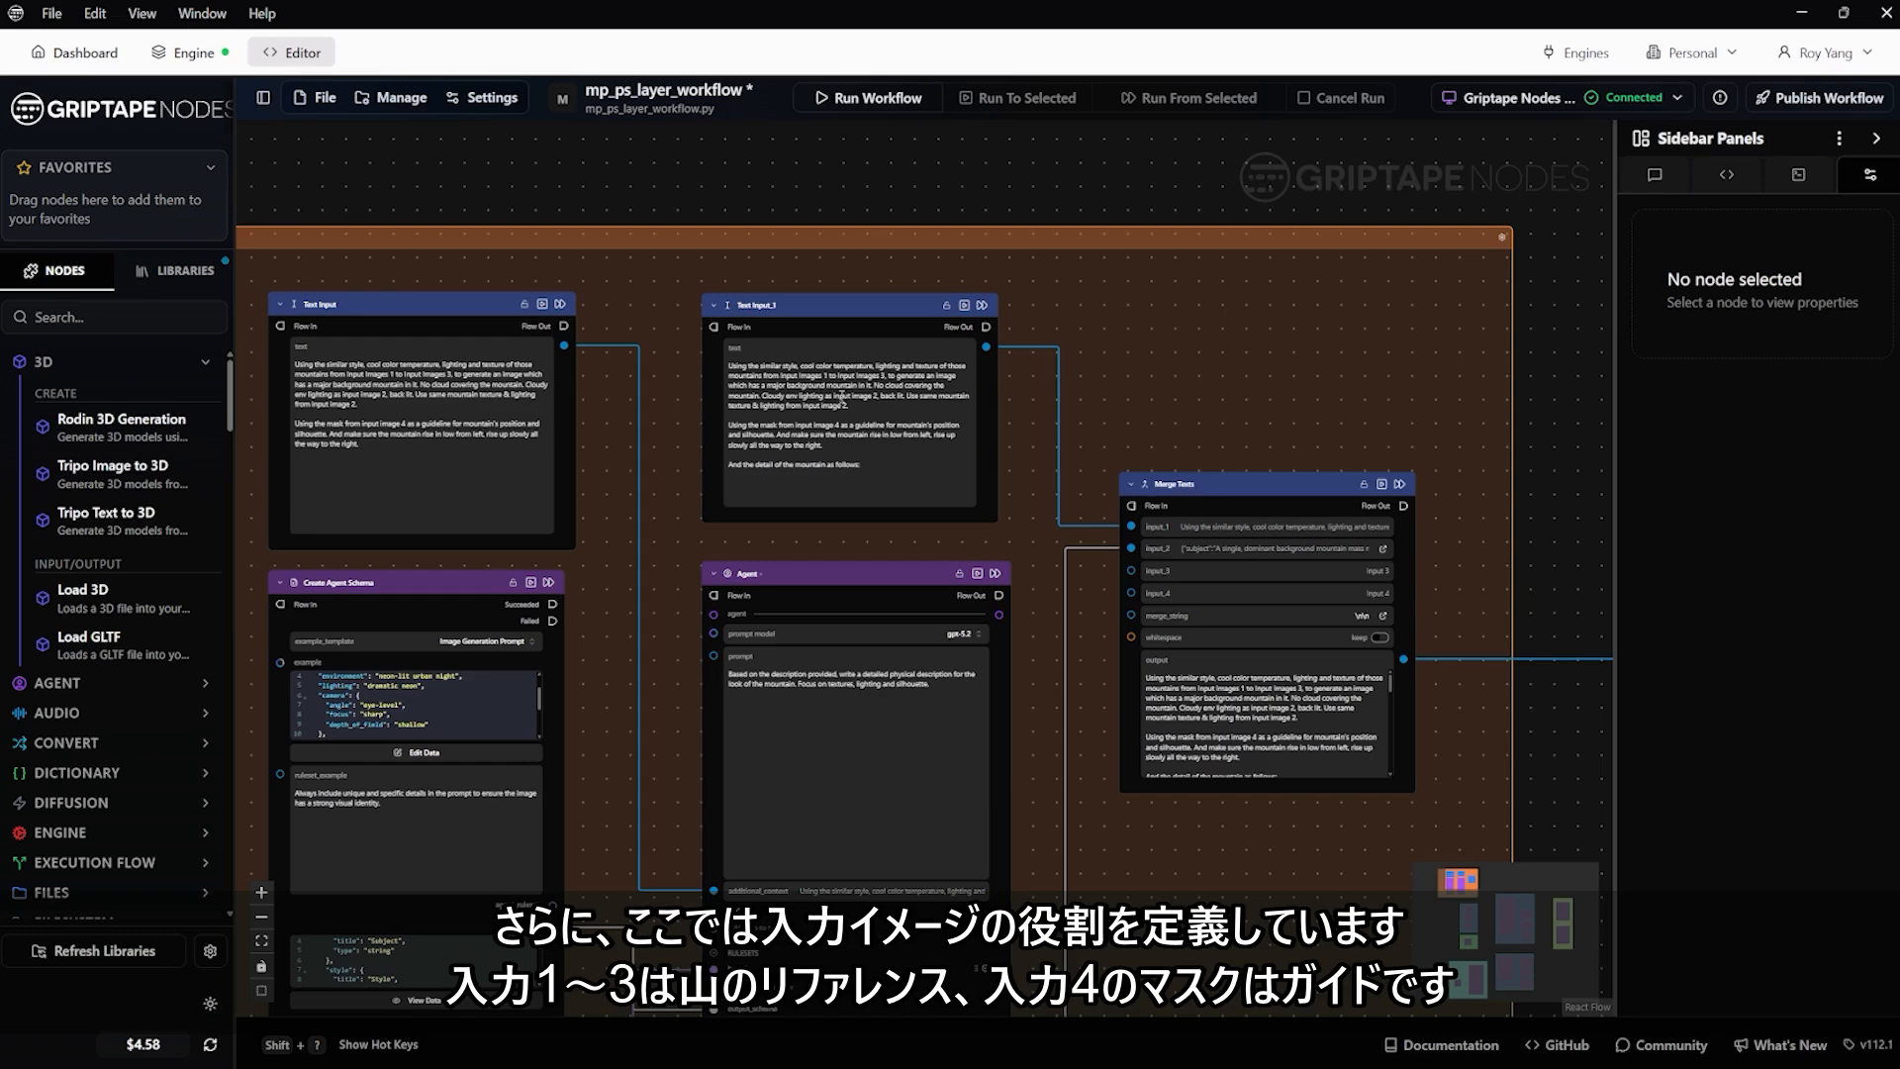
pyautogui.scroll(3, 841, 399)
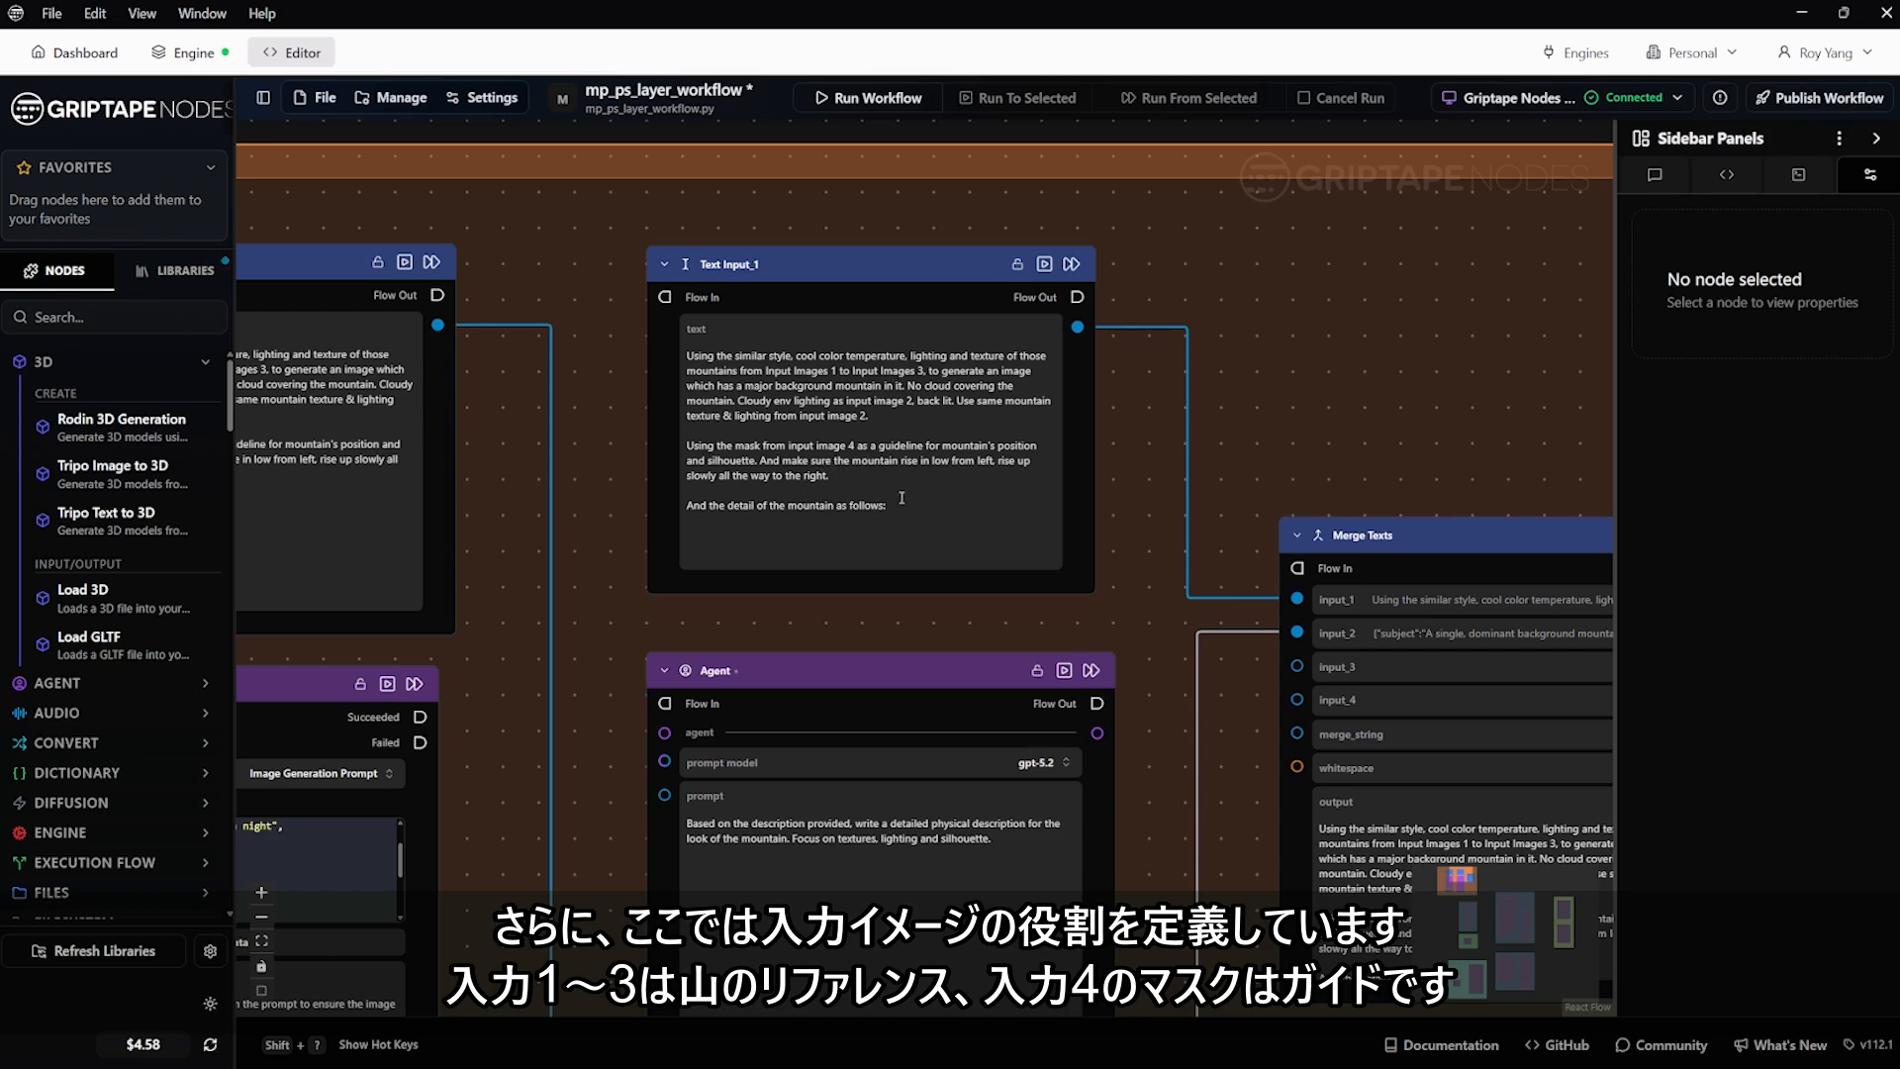
pyautogui.scroll(-2, 930, 508)
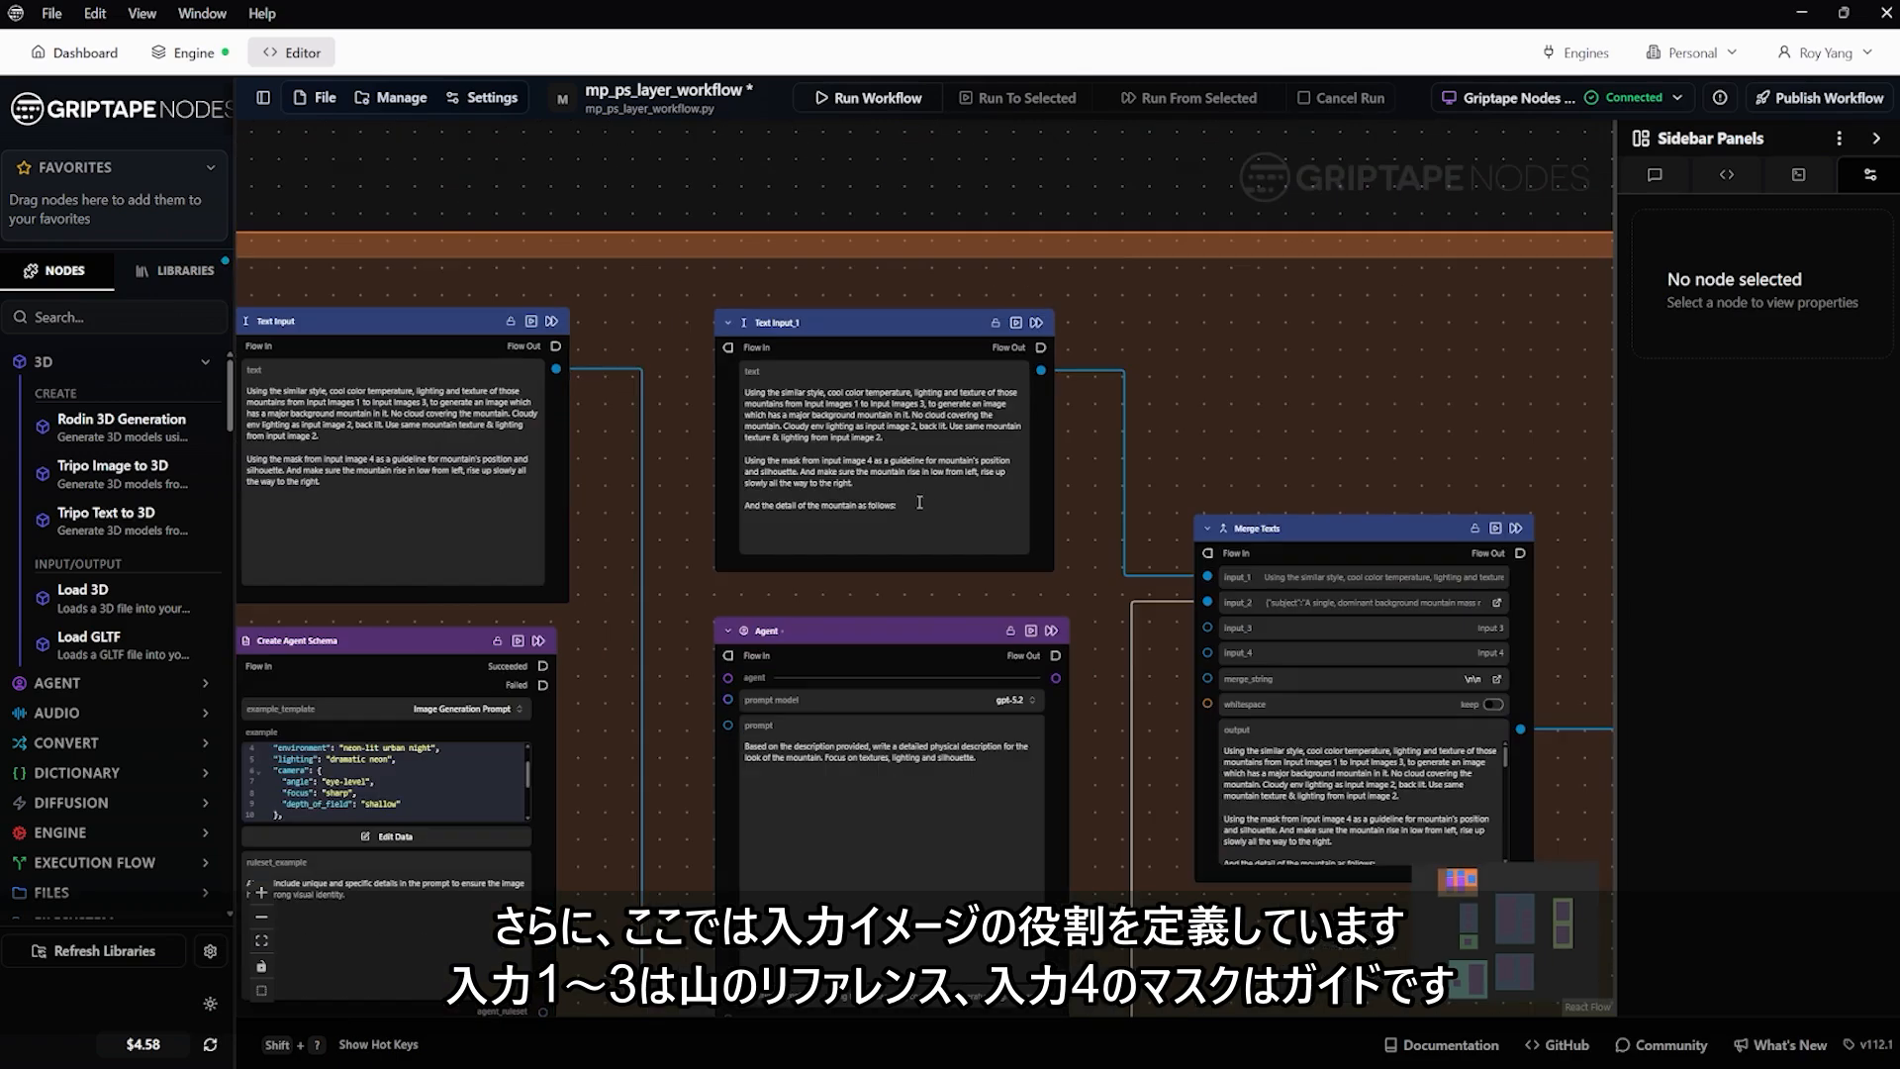
# Inspect the three background reference image nodes and the mask node used as the mountain's shape guide
pyautogui.scroll(-5, 1274, 420)
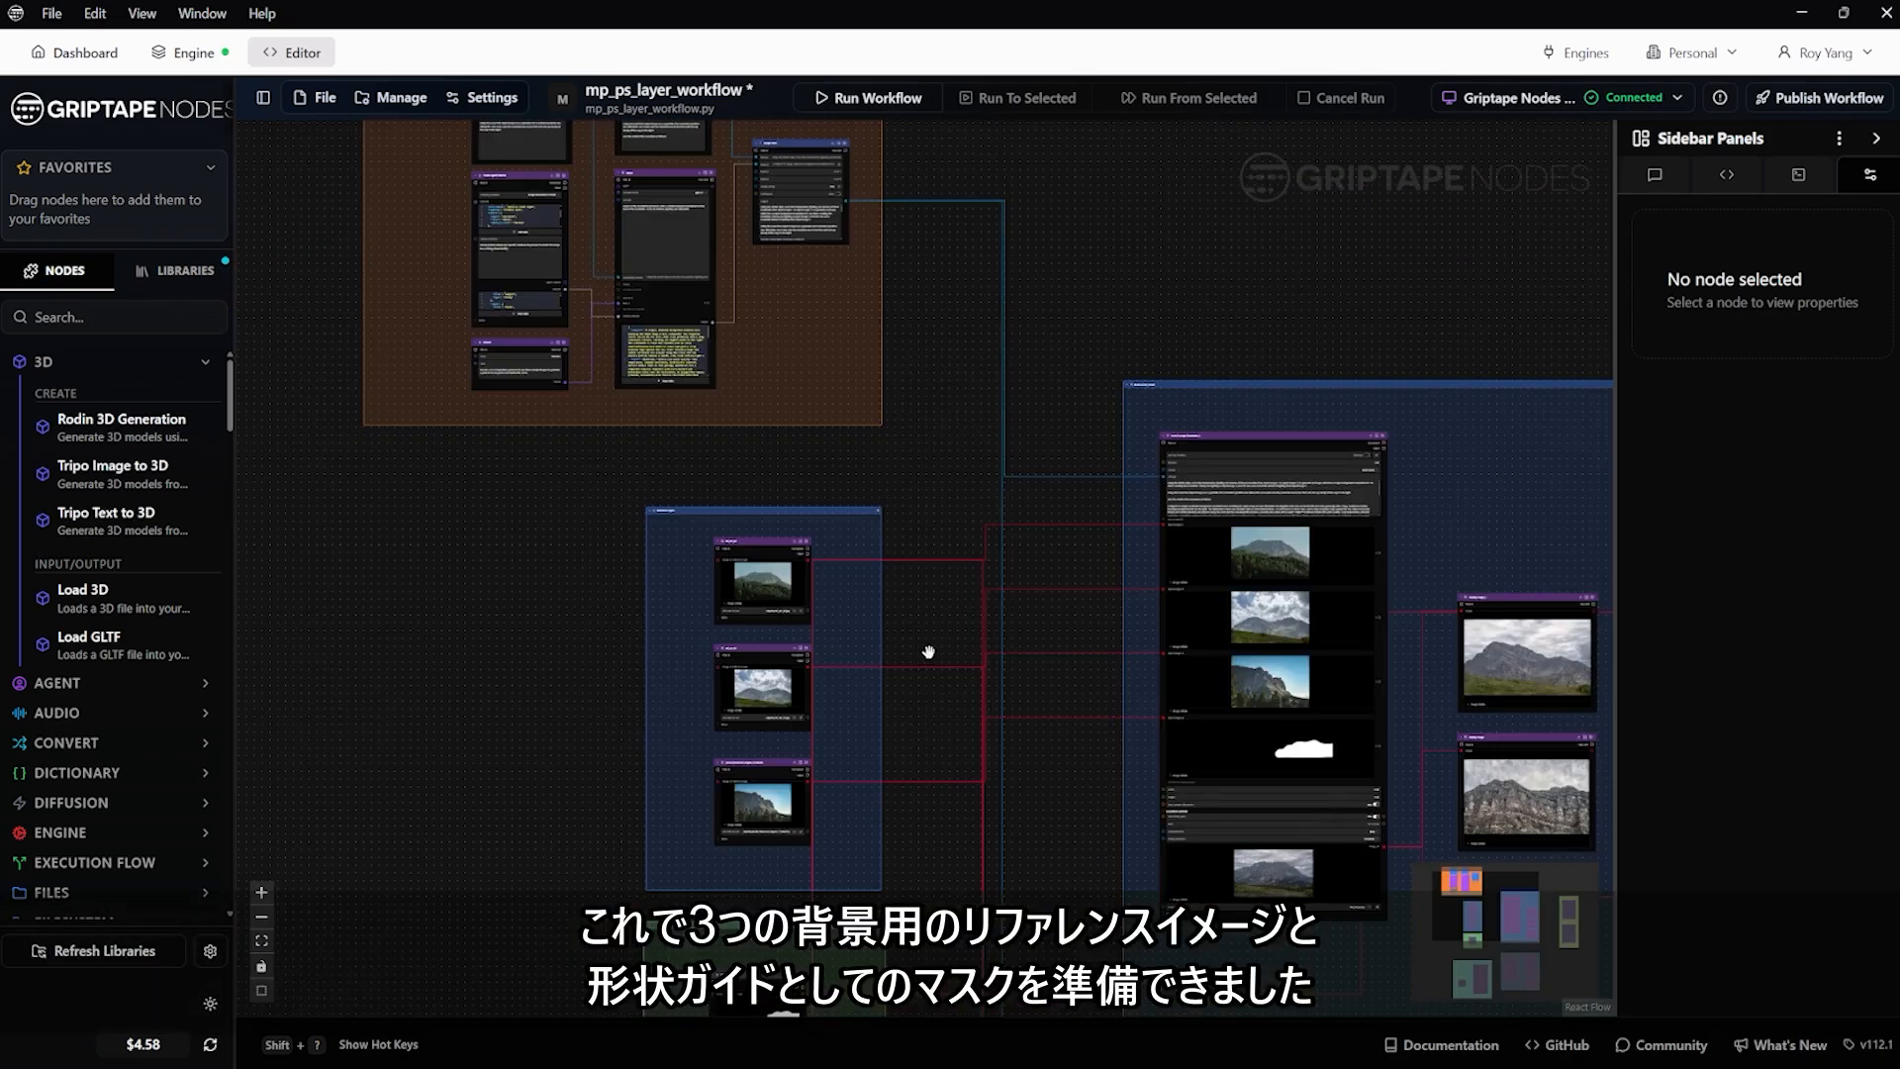
pyautogui.moveTo(929, 653); pyautogui.dragTo(983, 582)
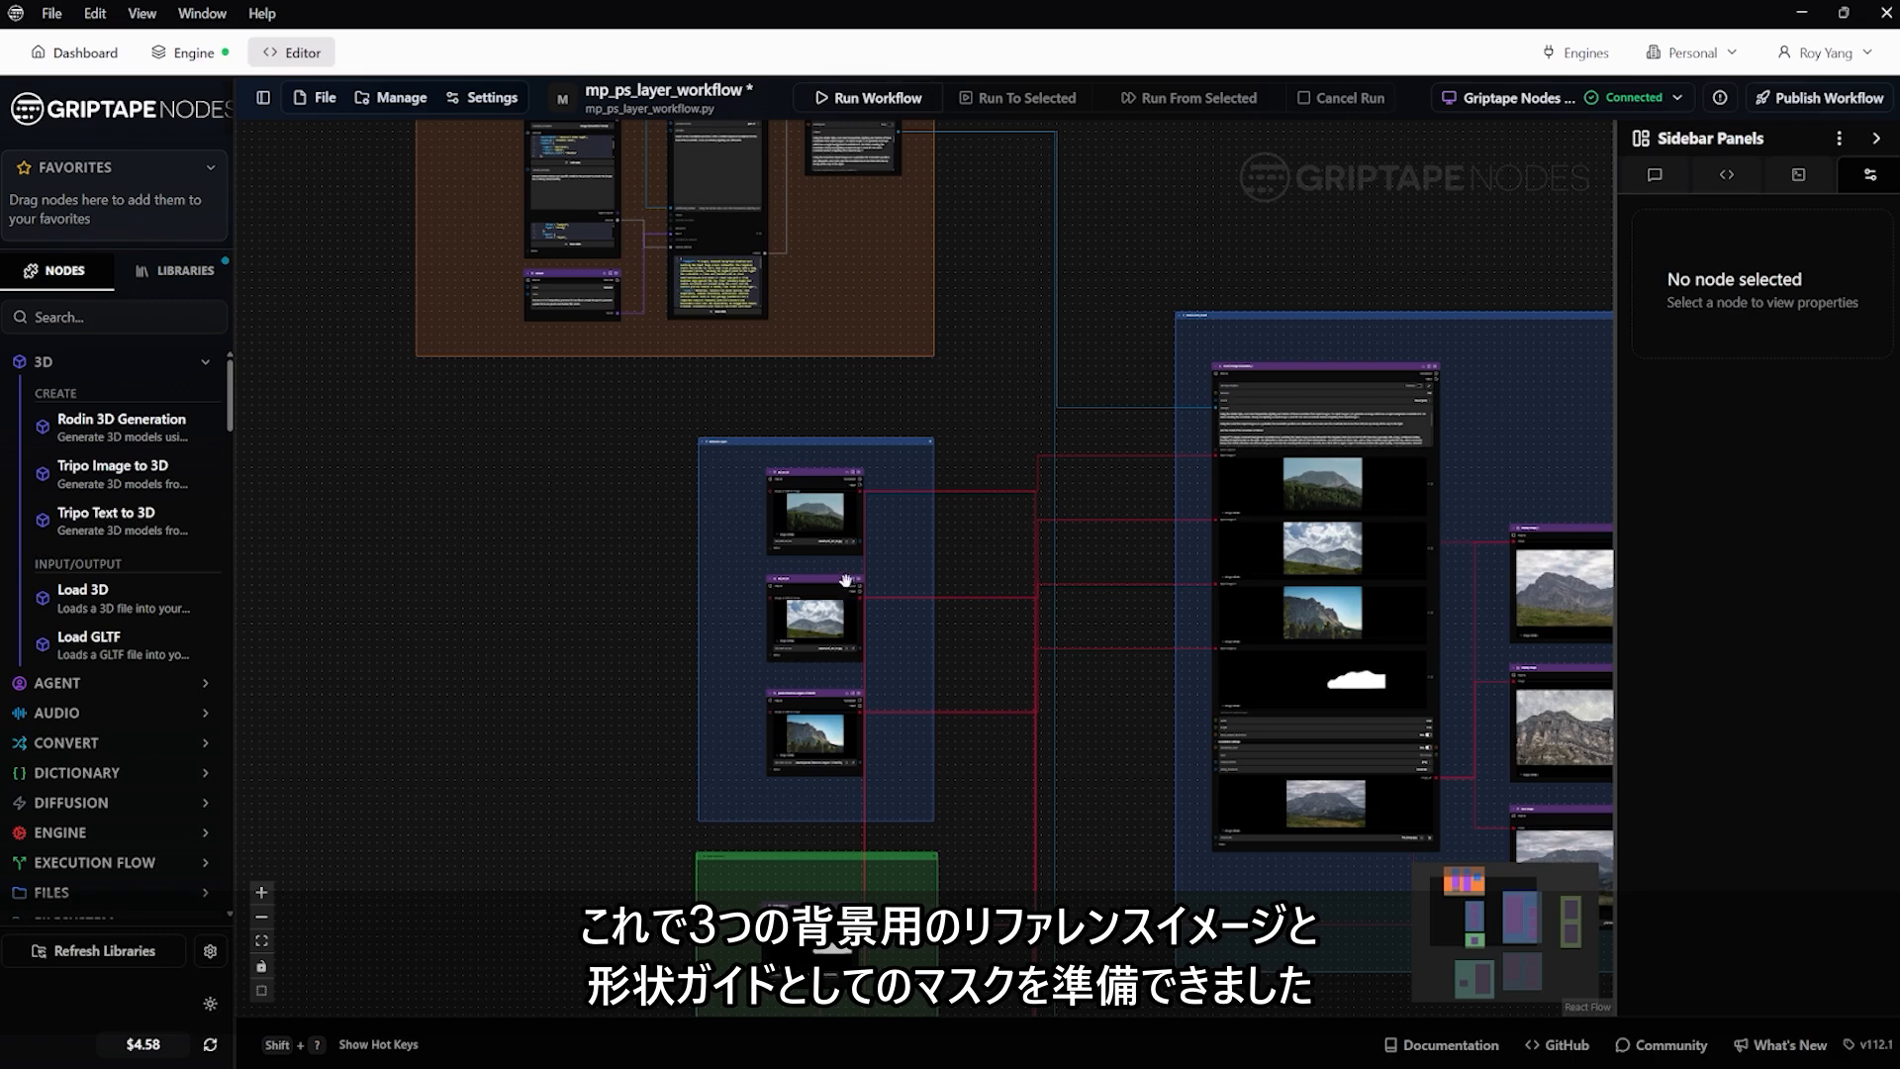
pyautogui.scroll(3, 733, 644)
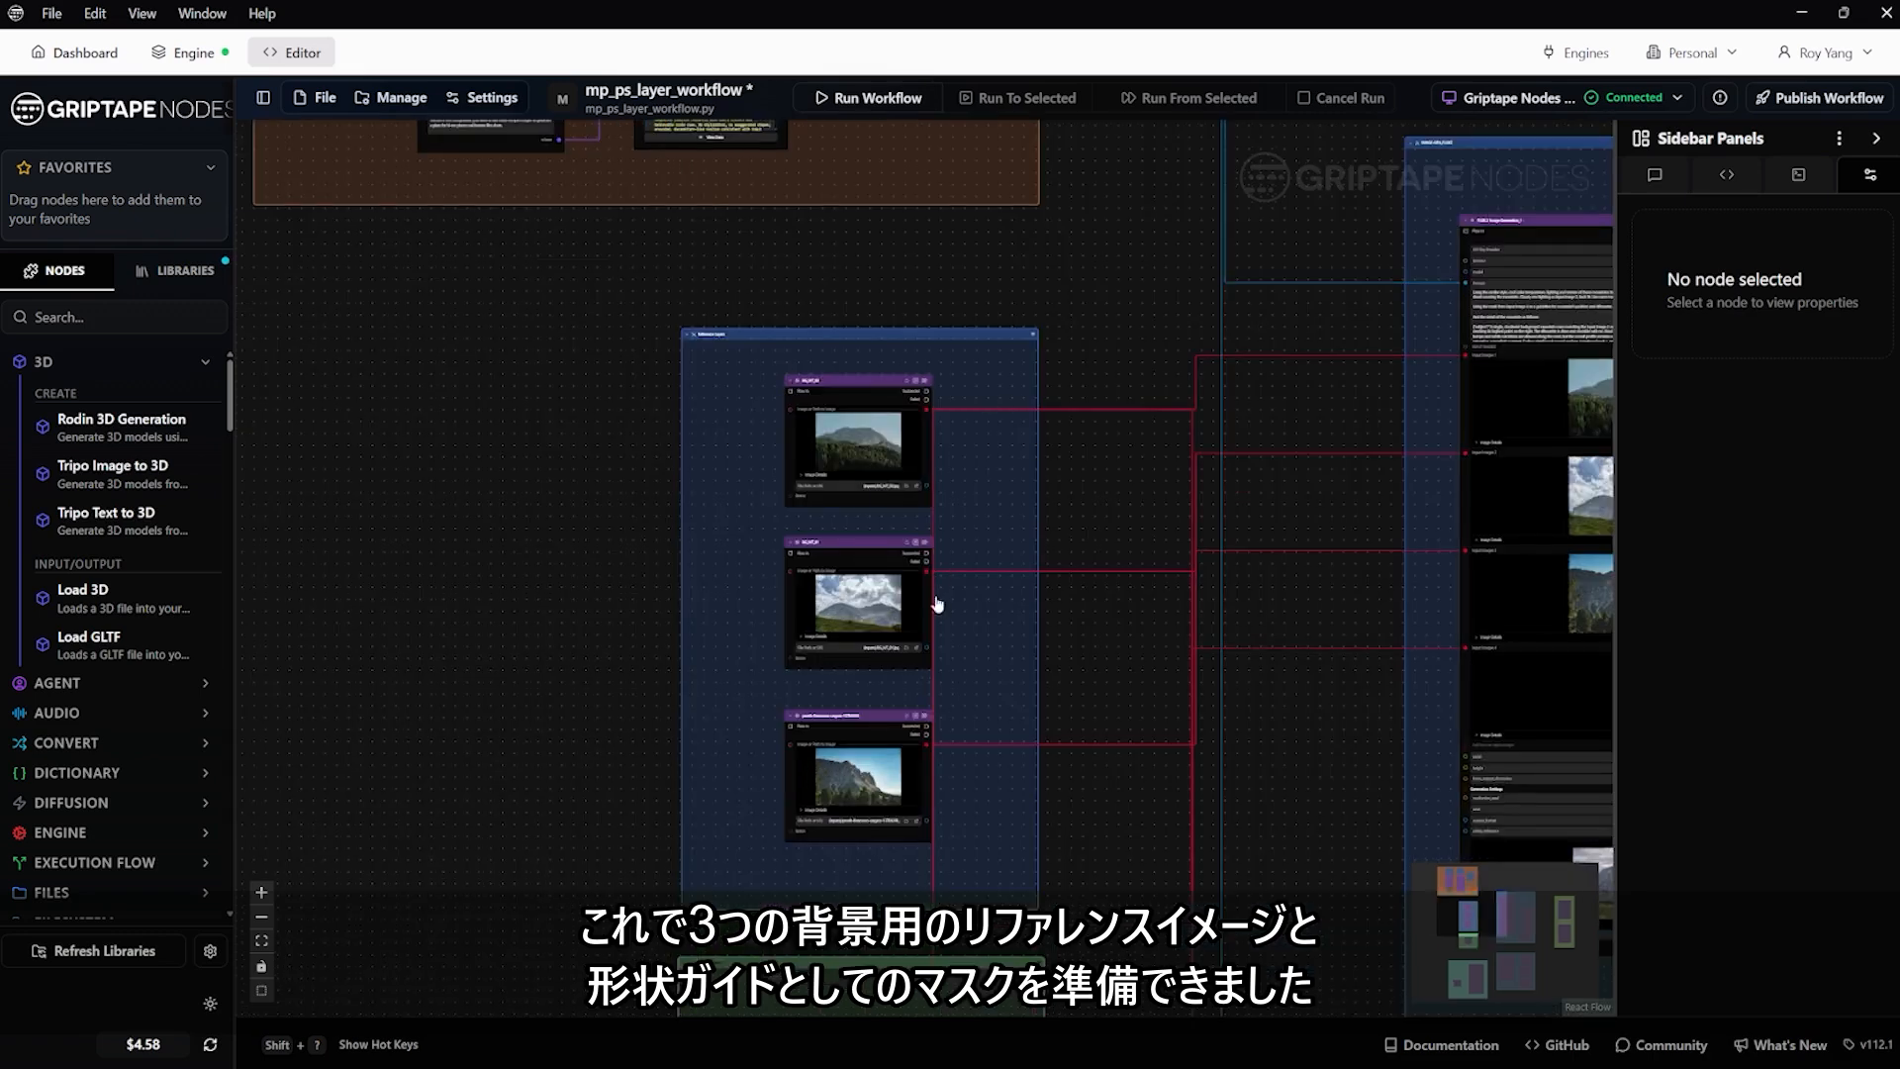
pyautogui.scroll(-5, 708, 627)
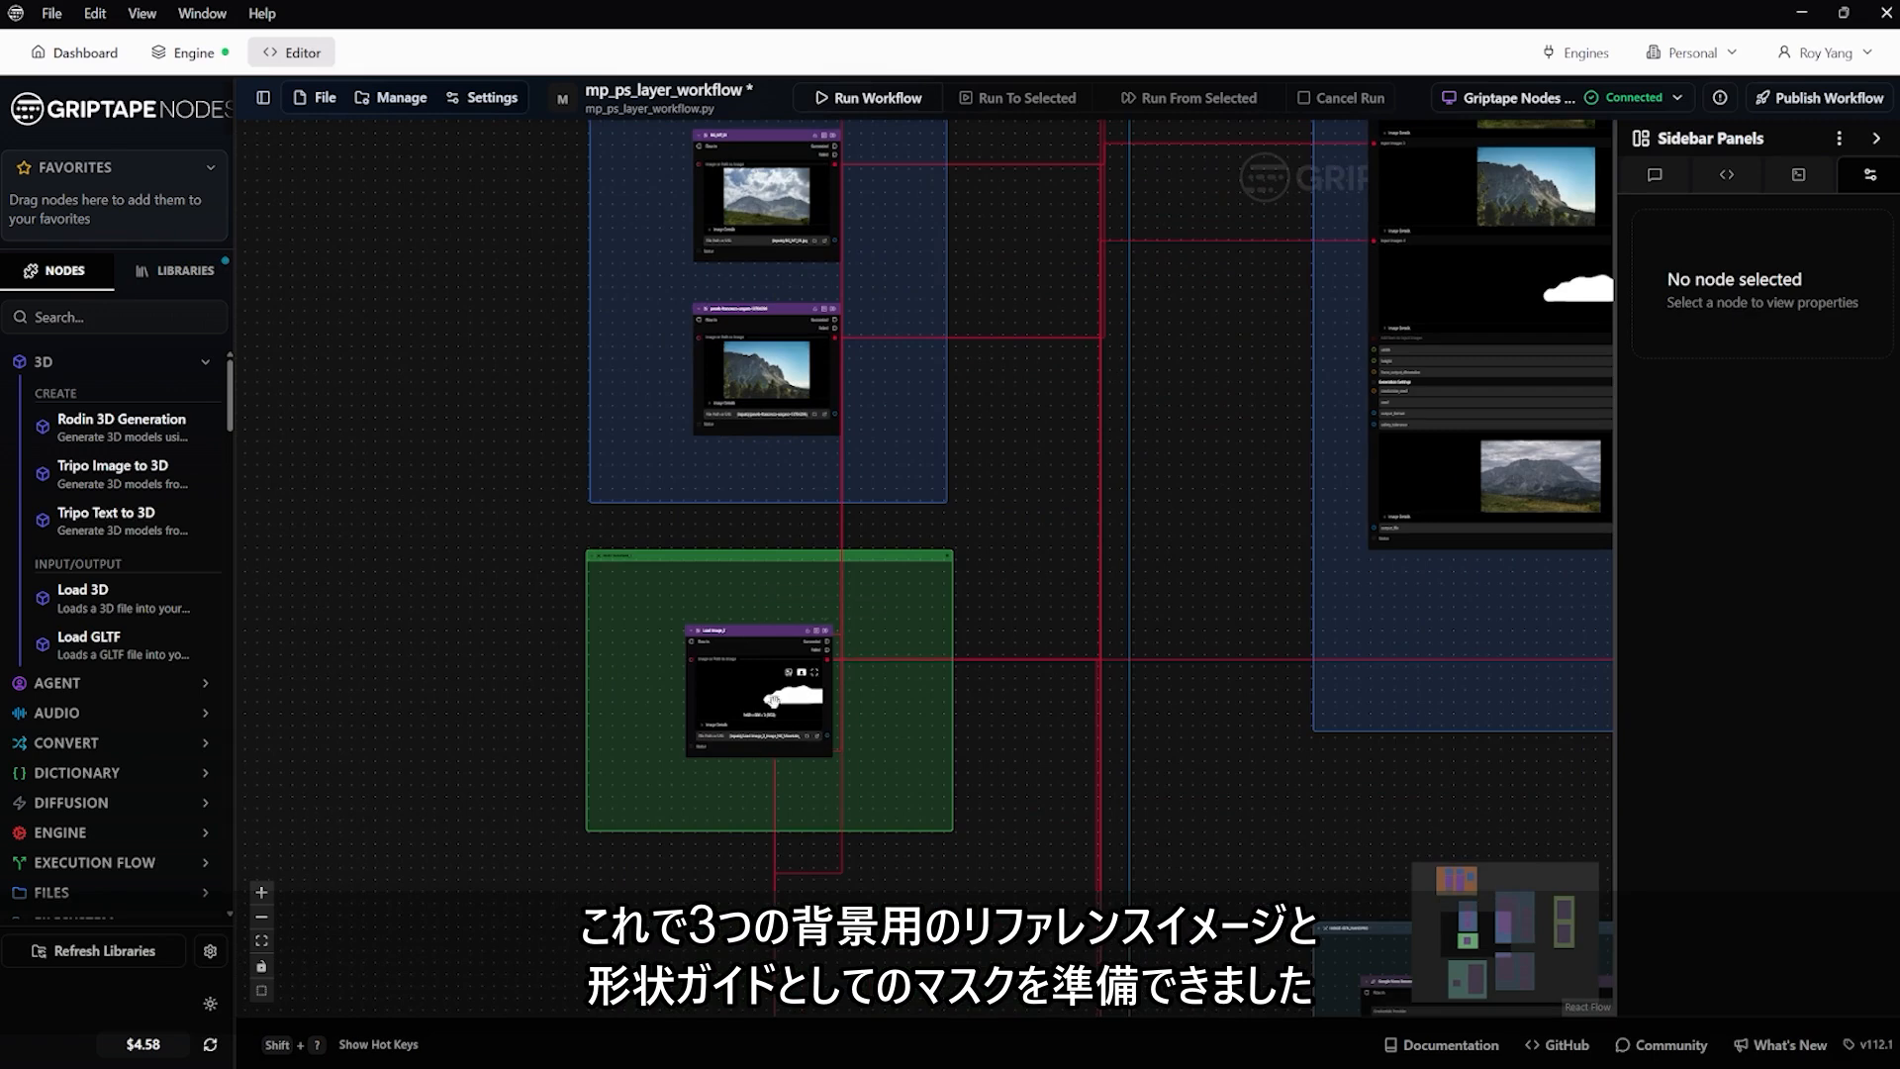
# Inspect the teal test group, following its twin-peak mask into the fourth image input of the FLUX.2 Image Generation node
pyautogui.scroll(-5, 1215, 538)
pyautogui.moveTo(1227, 458); pyautogui.dragTo(870, 646)
pyautogui.moveTo(880, 935); pyautogui.dragTo(952, 673)
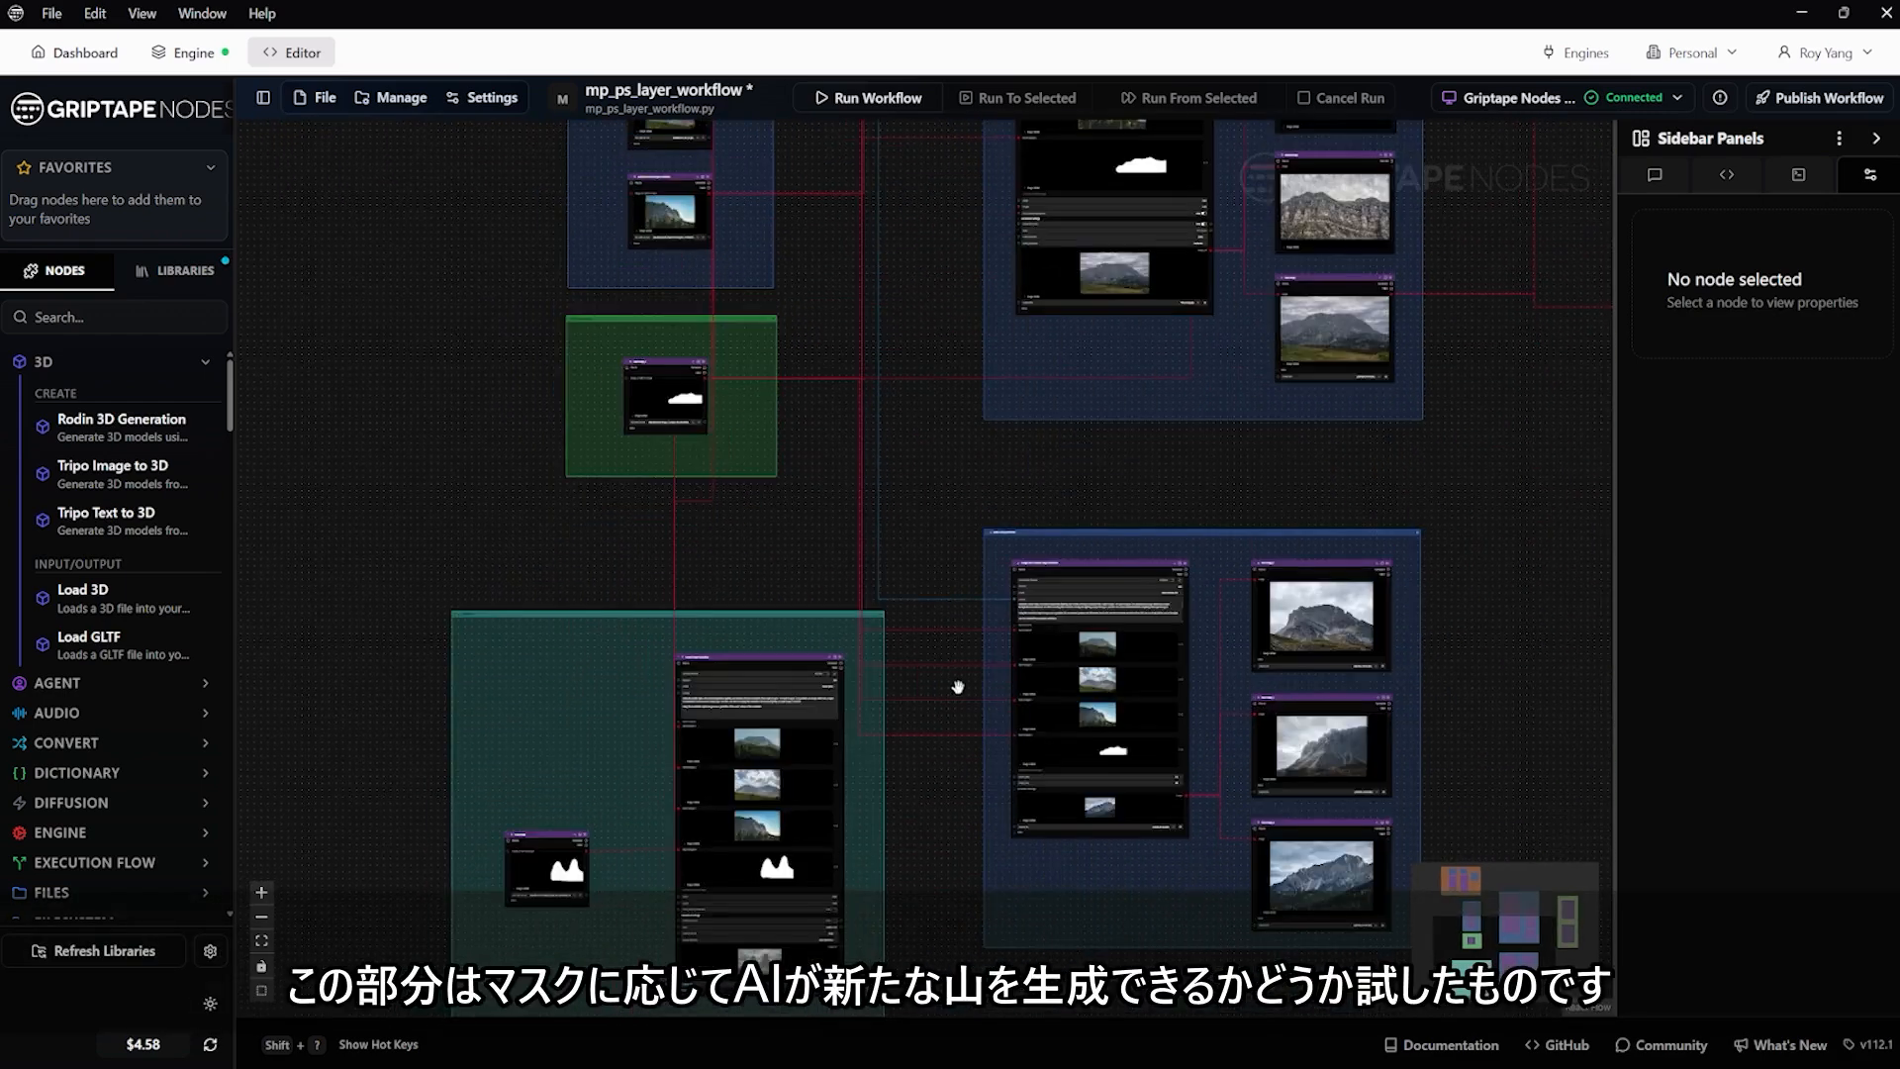
pyautogui.moveTo(920, 782); pyautogui.dragTo(973, 564)
pyautogui.scroll(4, 606, 628)
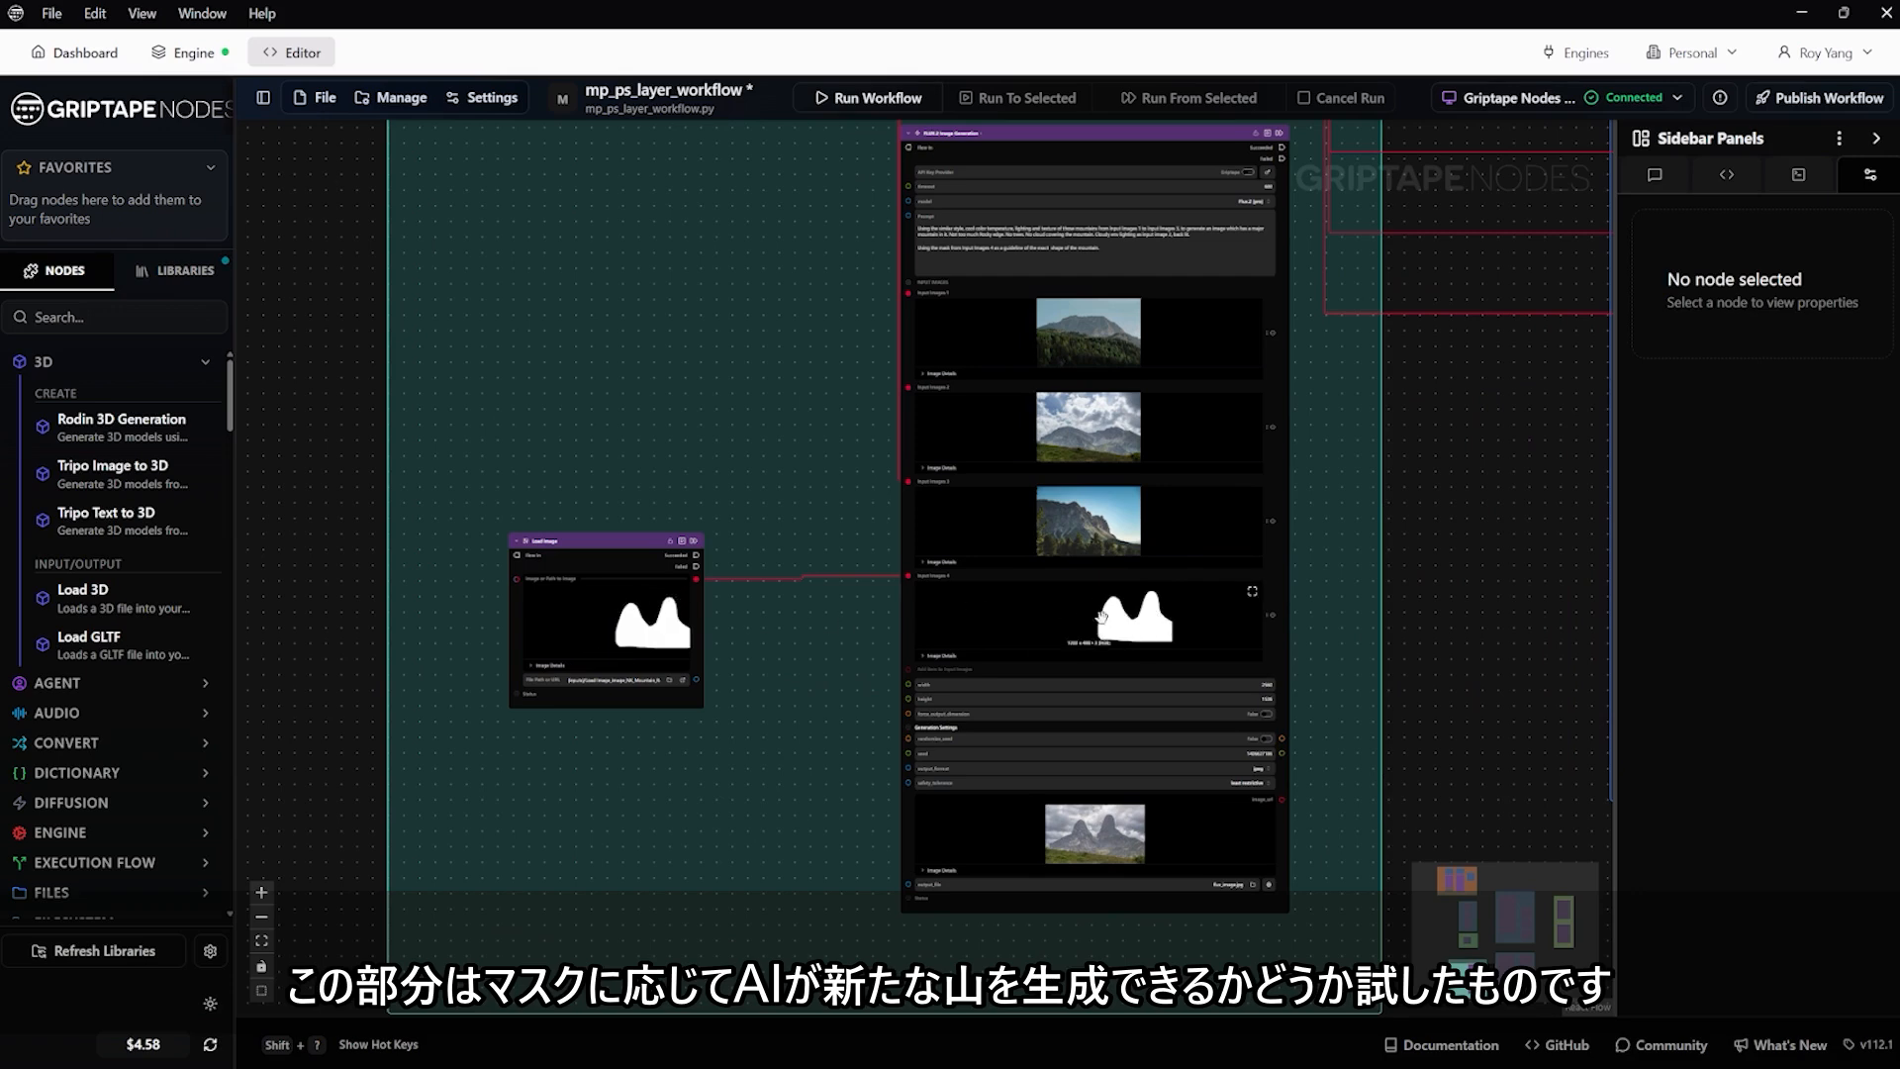
pyautogui.moveTo(1430, 622); pyautogui.dragTo(1286, 485)
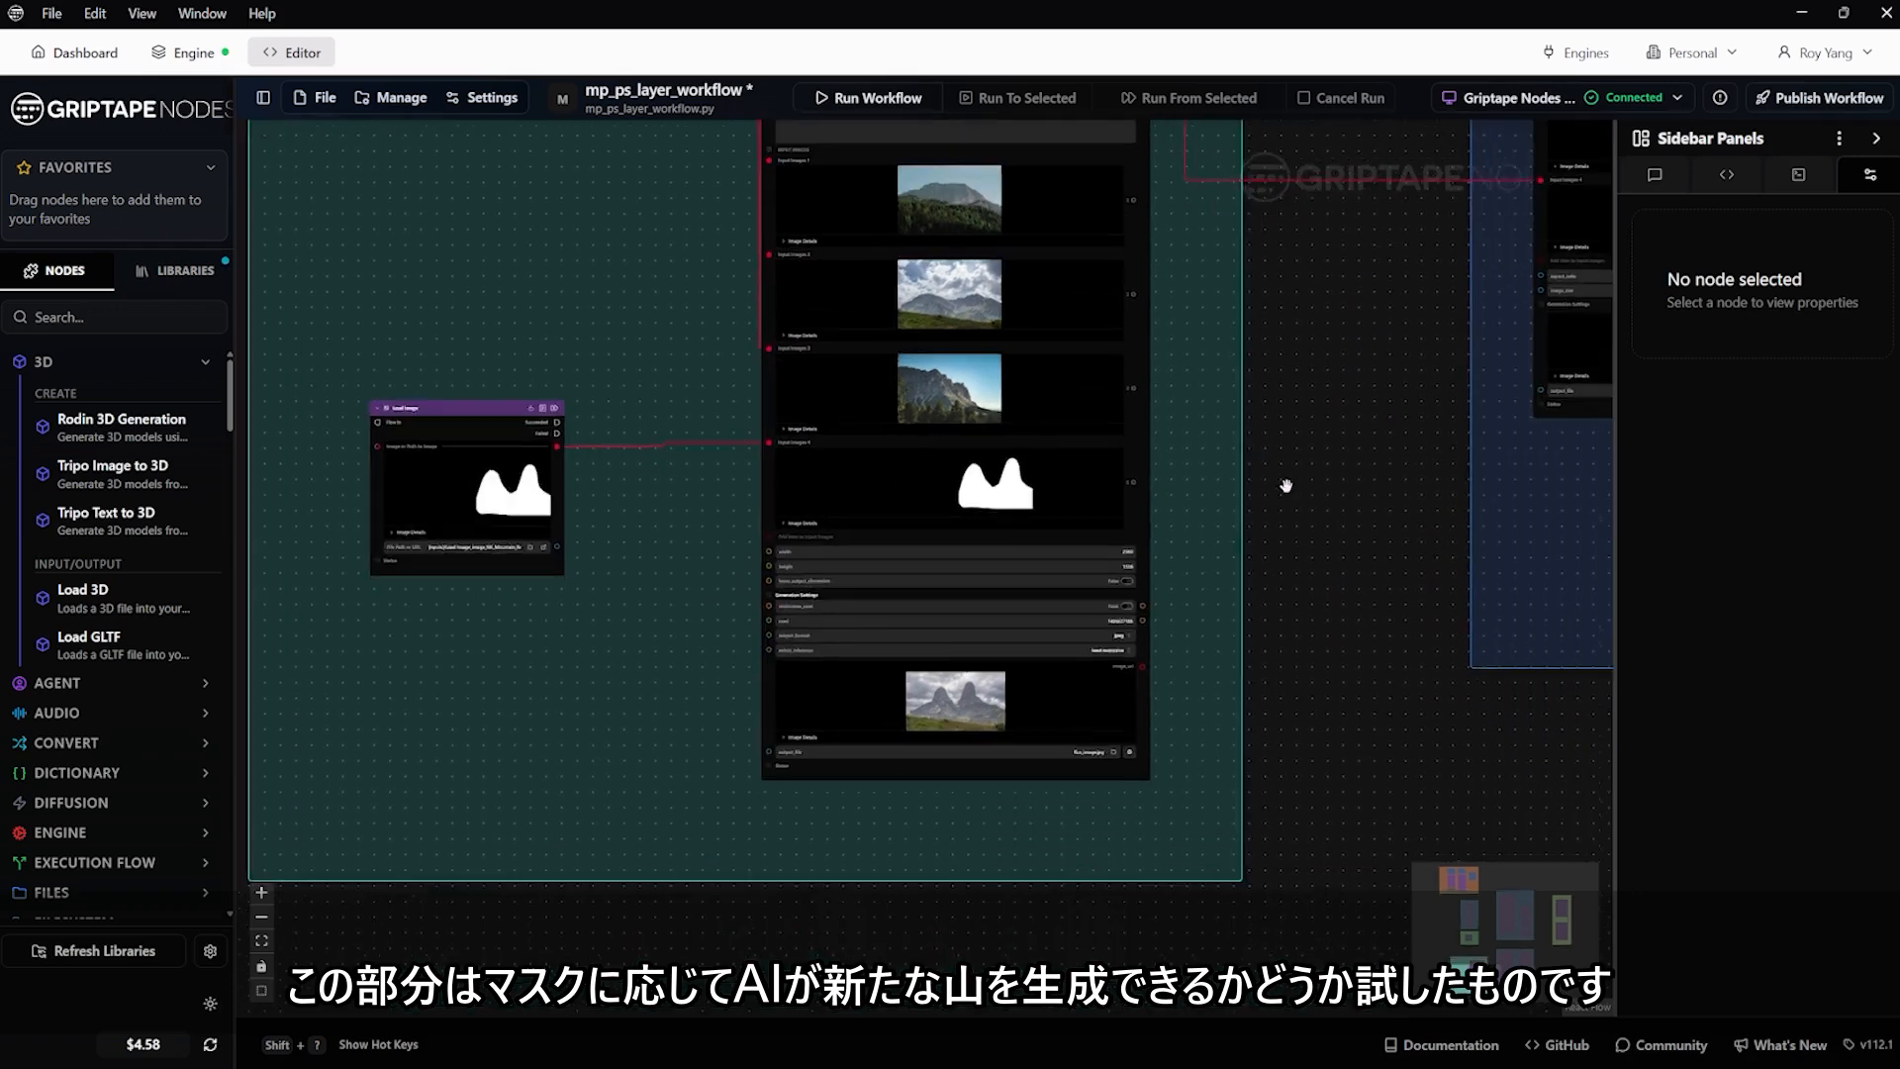
# View the FLUX.2 test node's generated mountain image full size, and return to the workflow graph
pyautogui.scroll(5, 1104, 672)
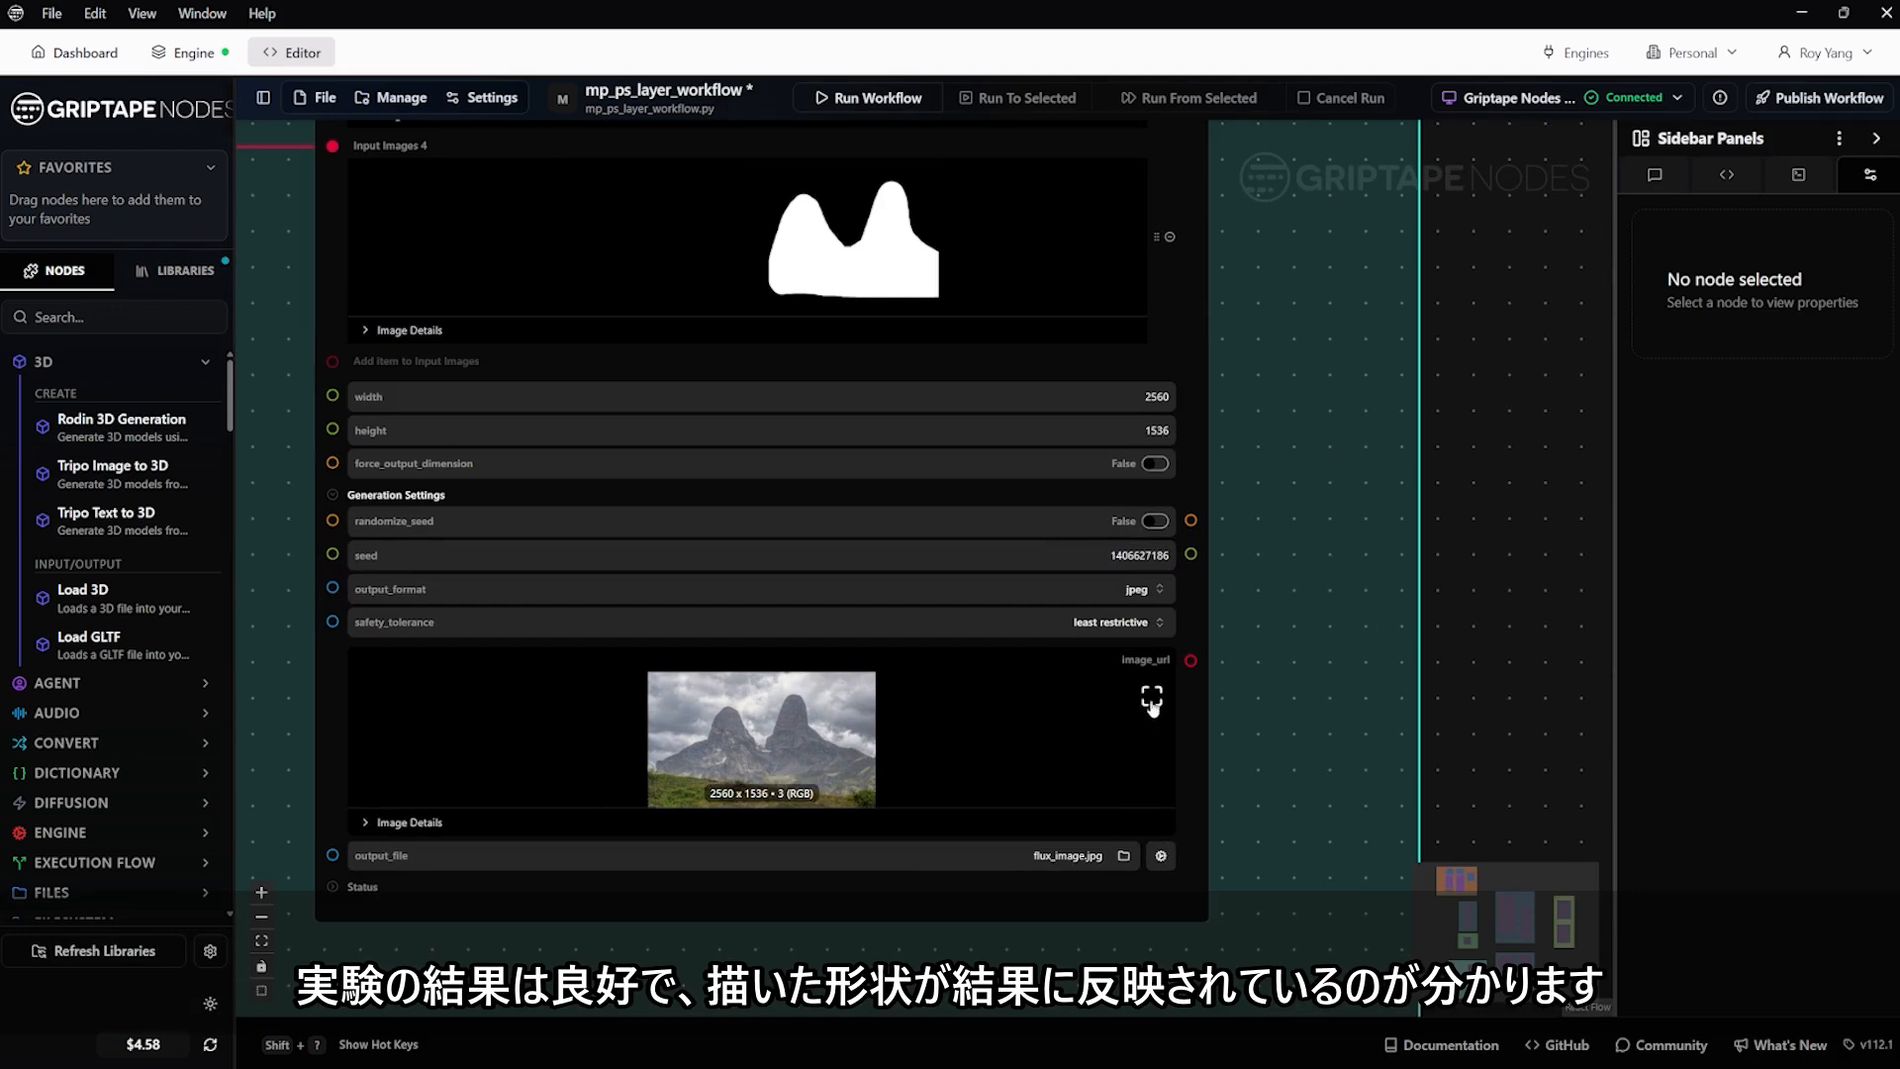
pyautogui.click(1151, 701)
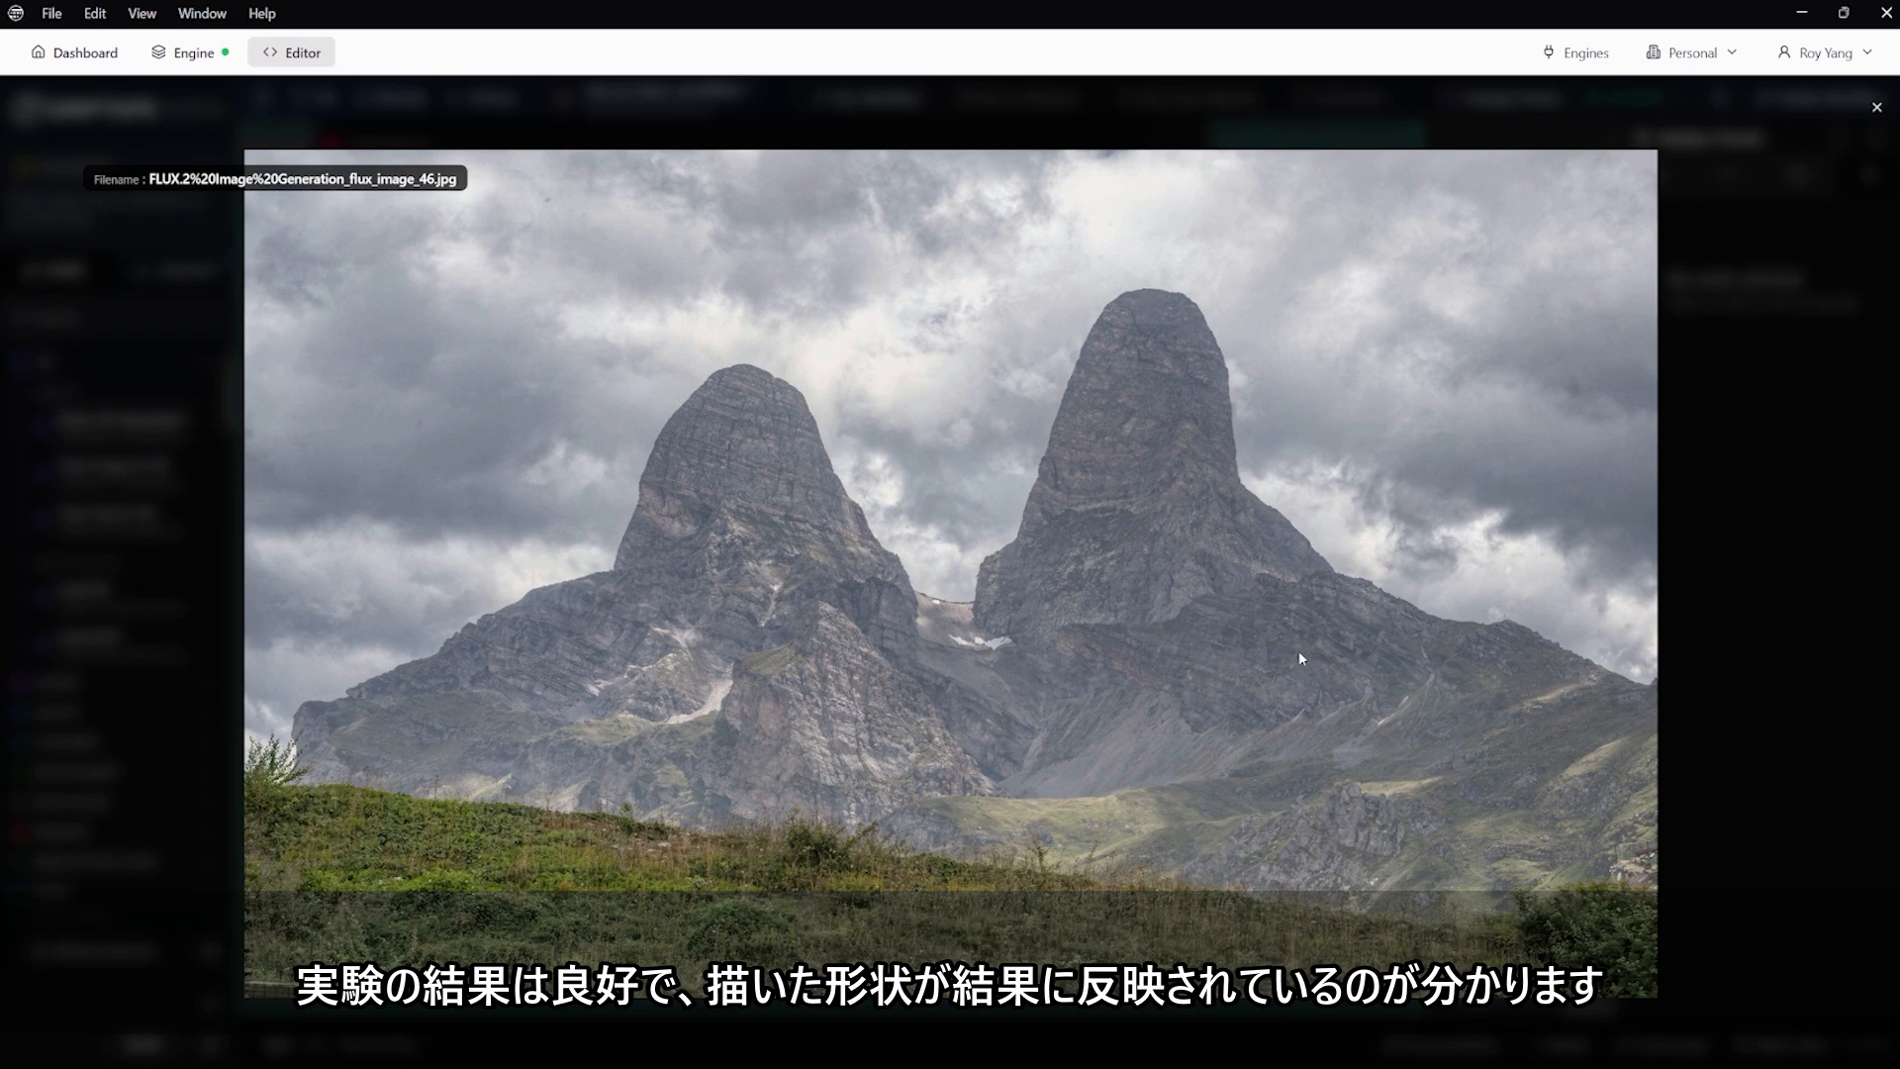
pyautogui.click(1877, 107)
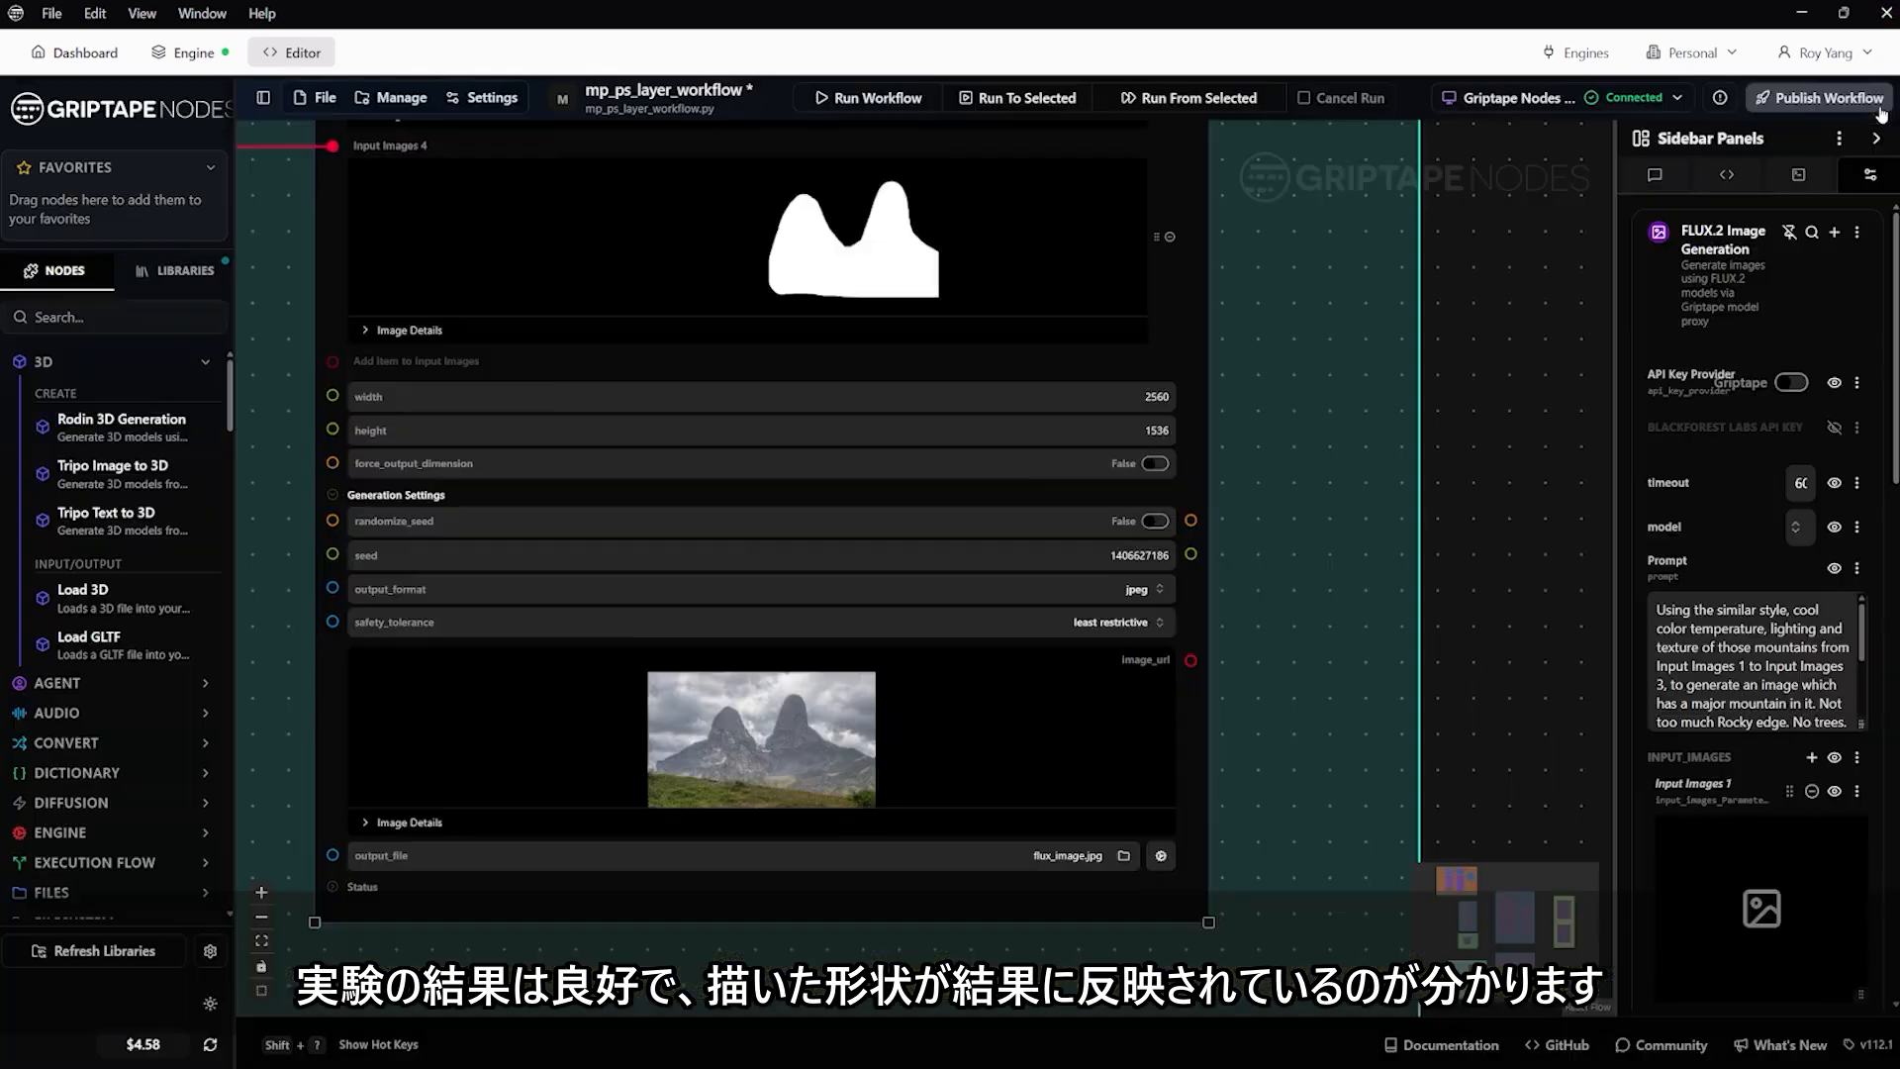
# Review the teal test group, from the FLUX.2 node's generated mountain back to the Load Image mask node and the group's title
pyautogui.scroll(-5, 521, 497)
pyautogui.scroll(5, 637, 602)
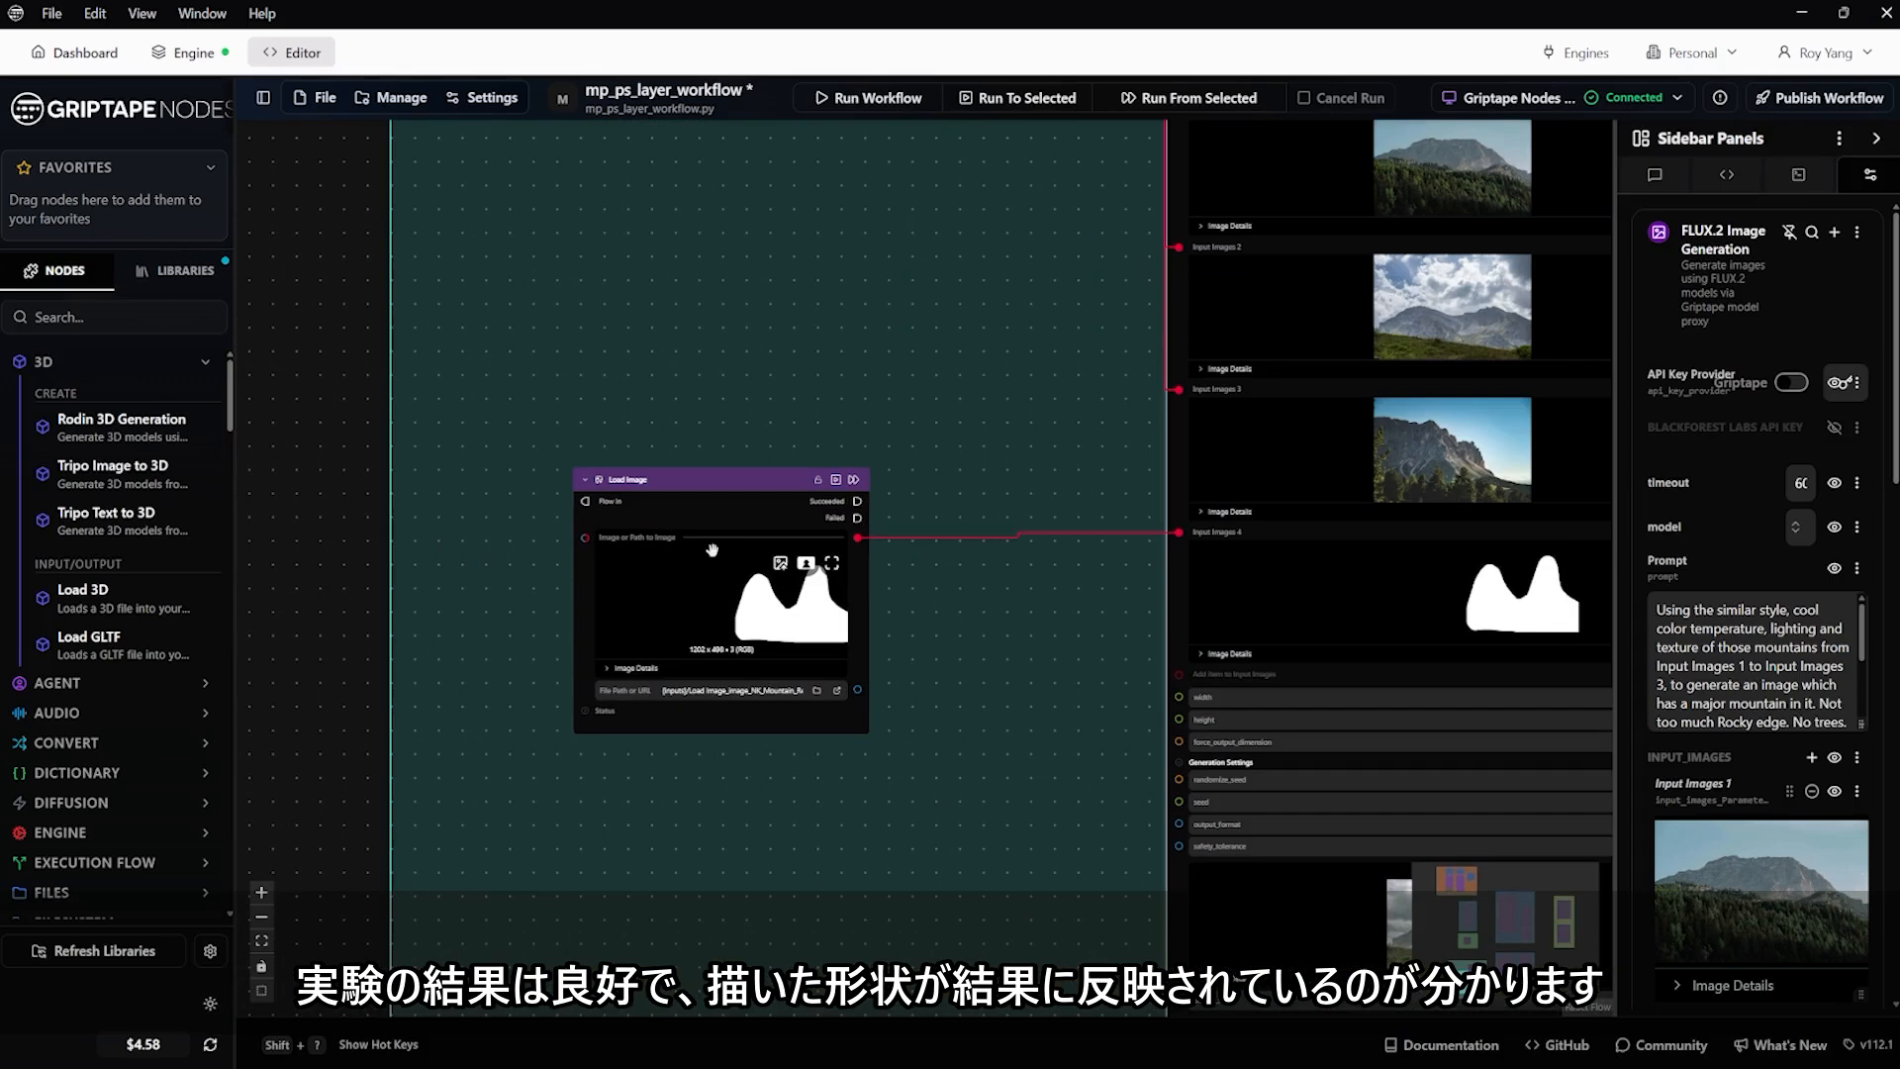
pyautogui.scroll(-4, 750, 604)
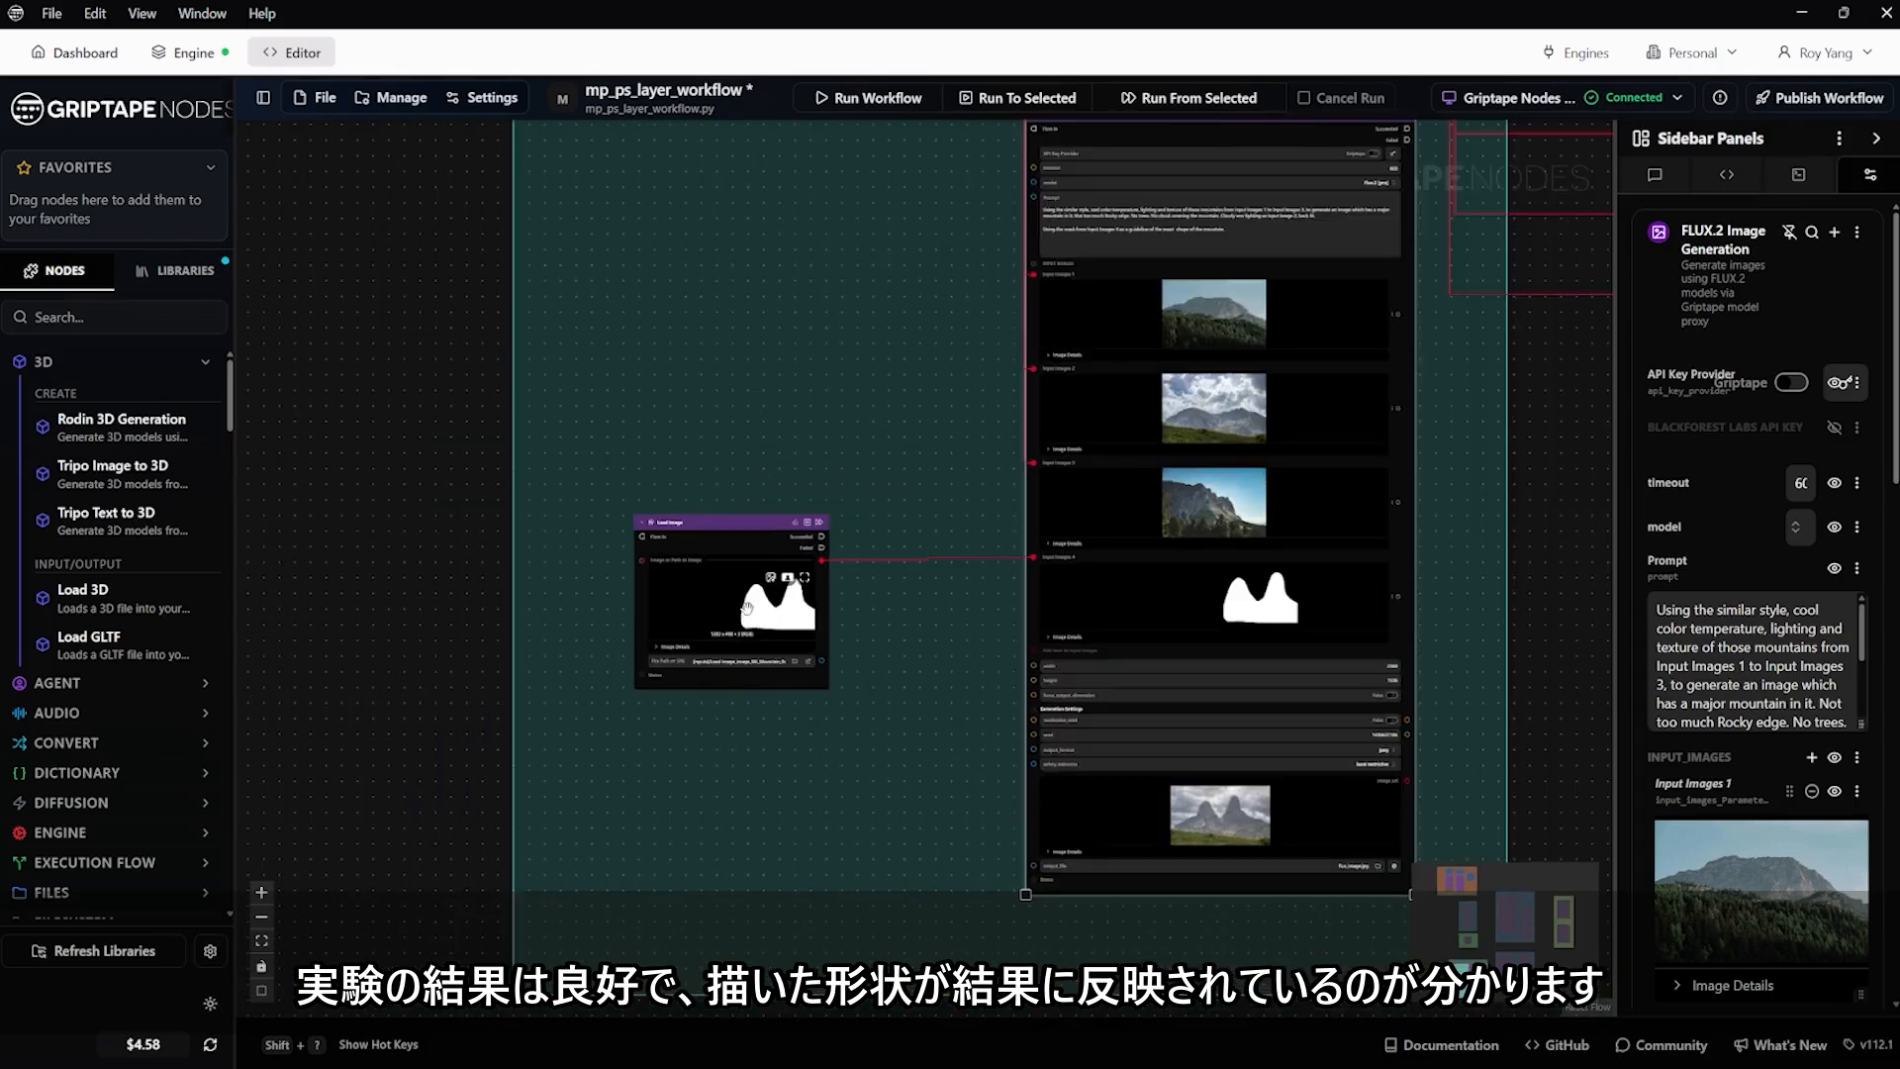
pyautogui.moveTo(443, 287); pyautogui.dragTo(522, 543)
pyautogui.scroll(10, 627, 441)
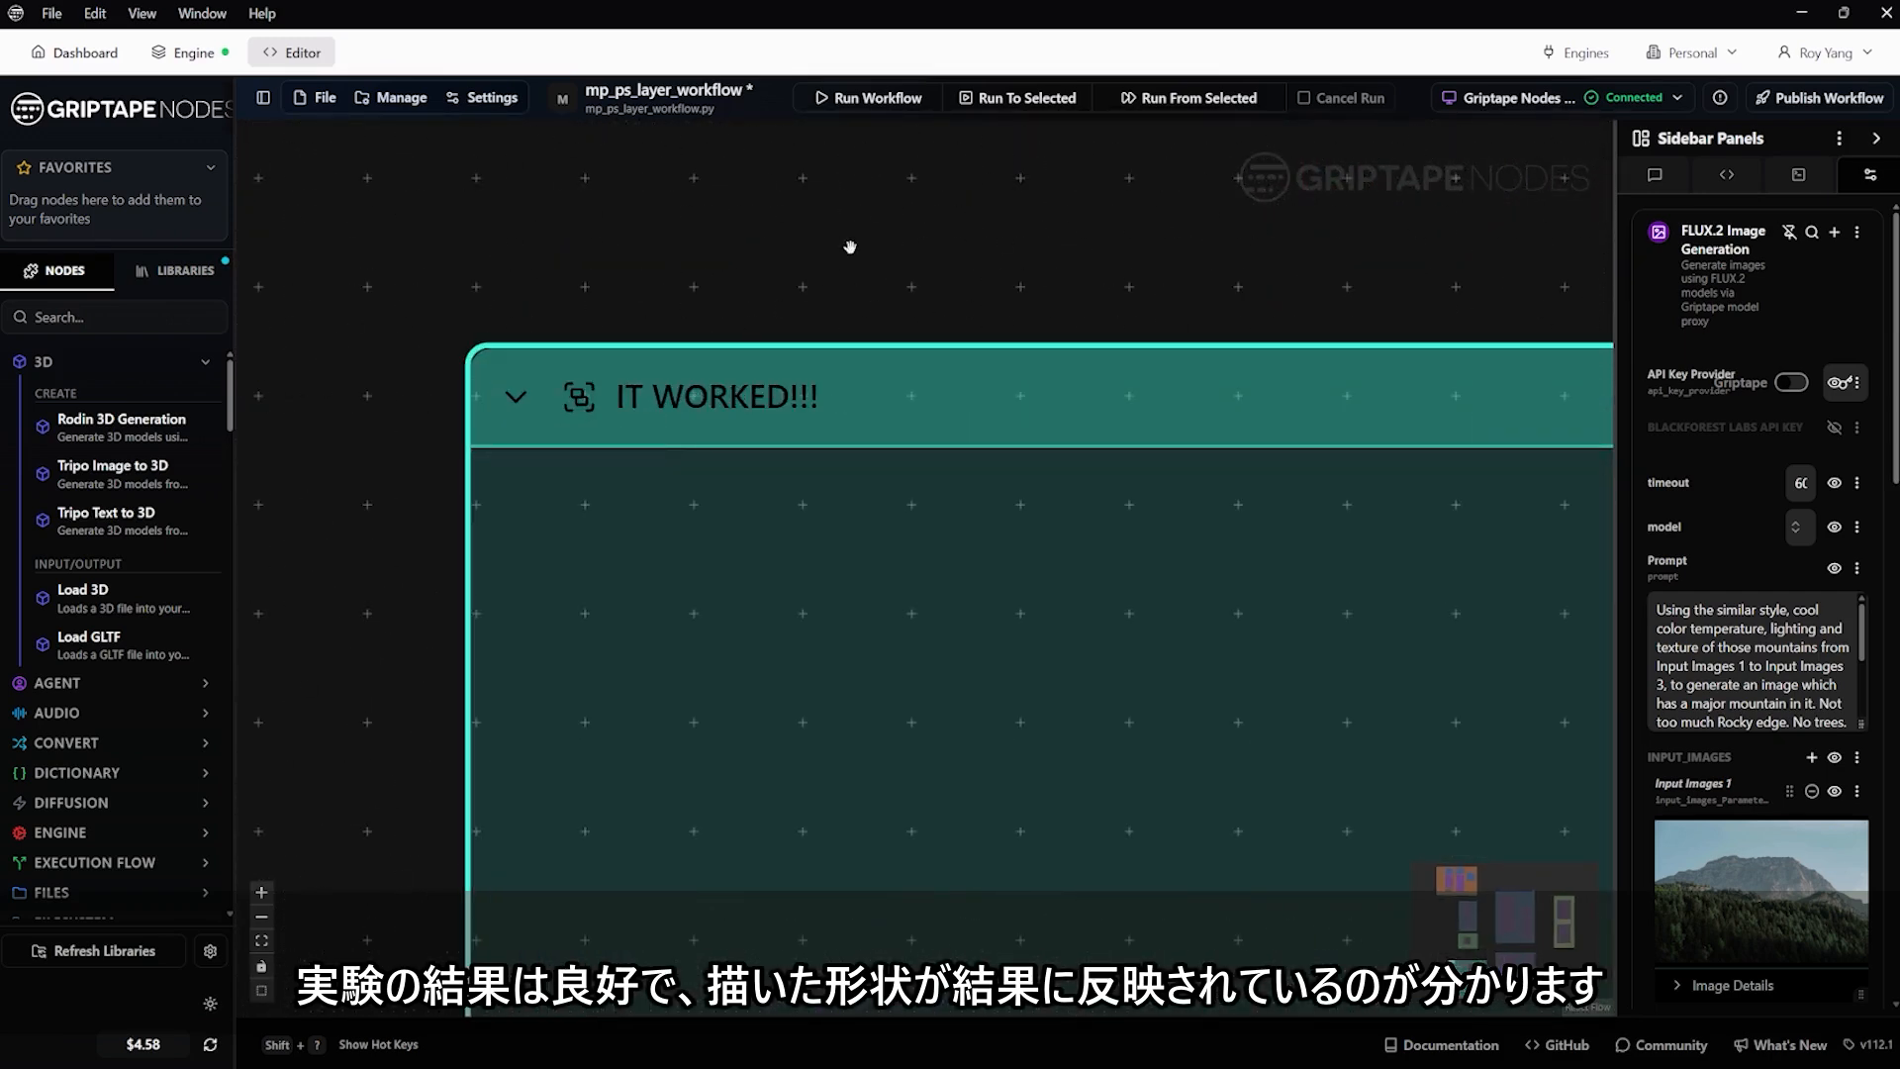
pyautogui.scroll(-11, 842, 259)
# Look over the two blue image generation groups, identifying which uses FLUX.2 and which uses Nano Banana Pro
pyautogui.moveTo(603, 449); pyautogui.dragTo(479, 458)
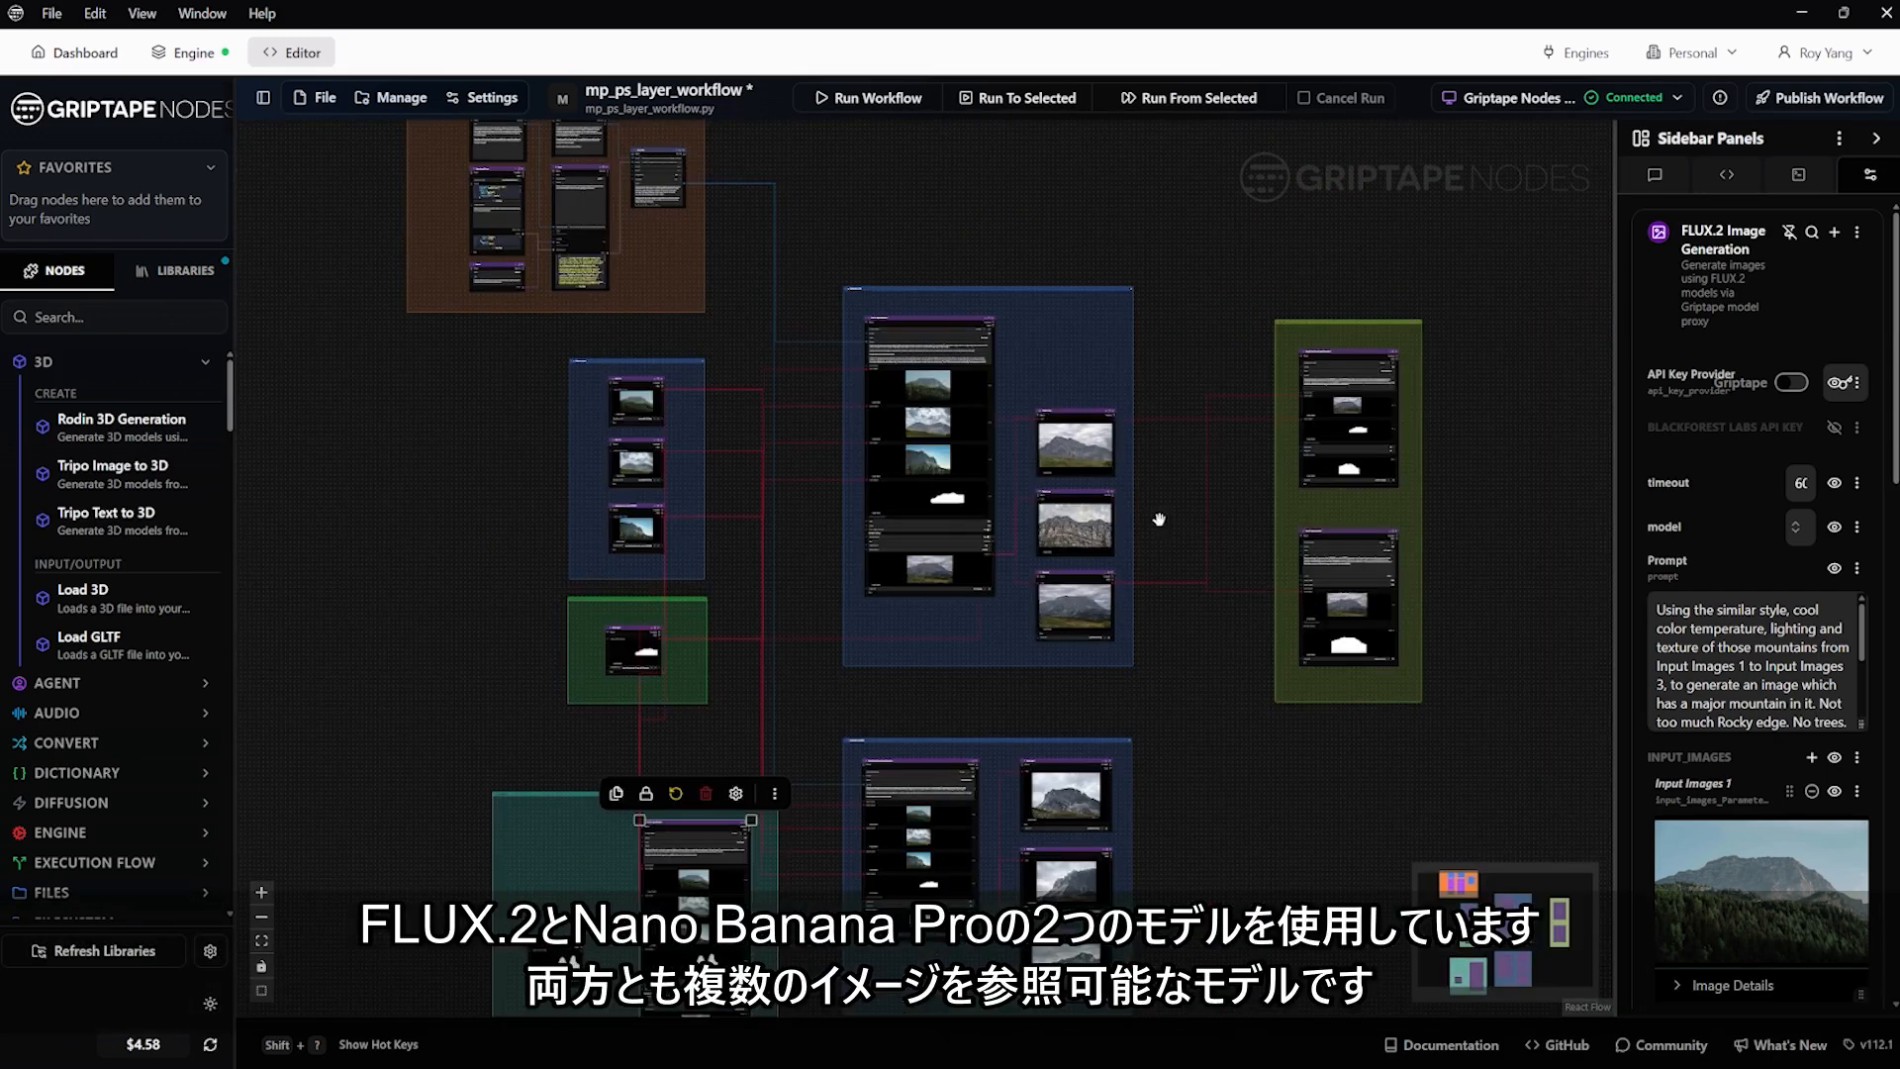
pyautogui.scroll(2, 1159, 519)
pyautogui.scroll(4, 1052, 452)
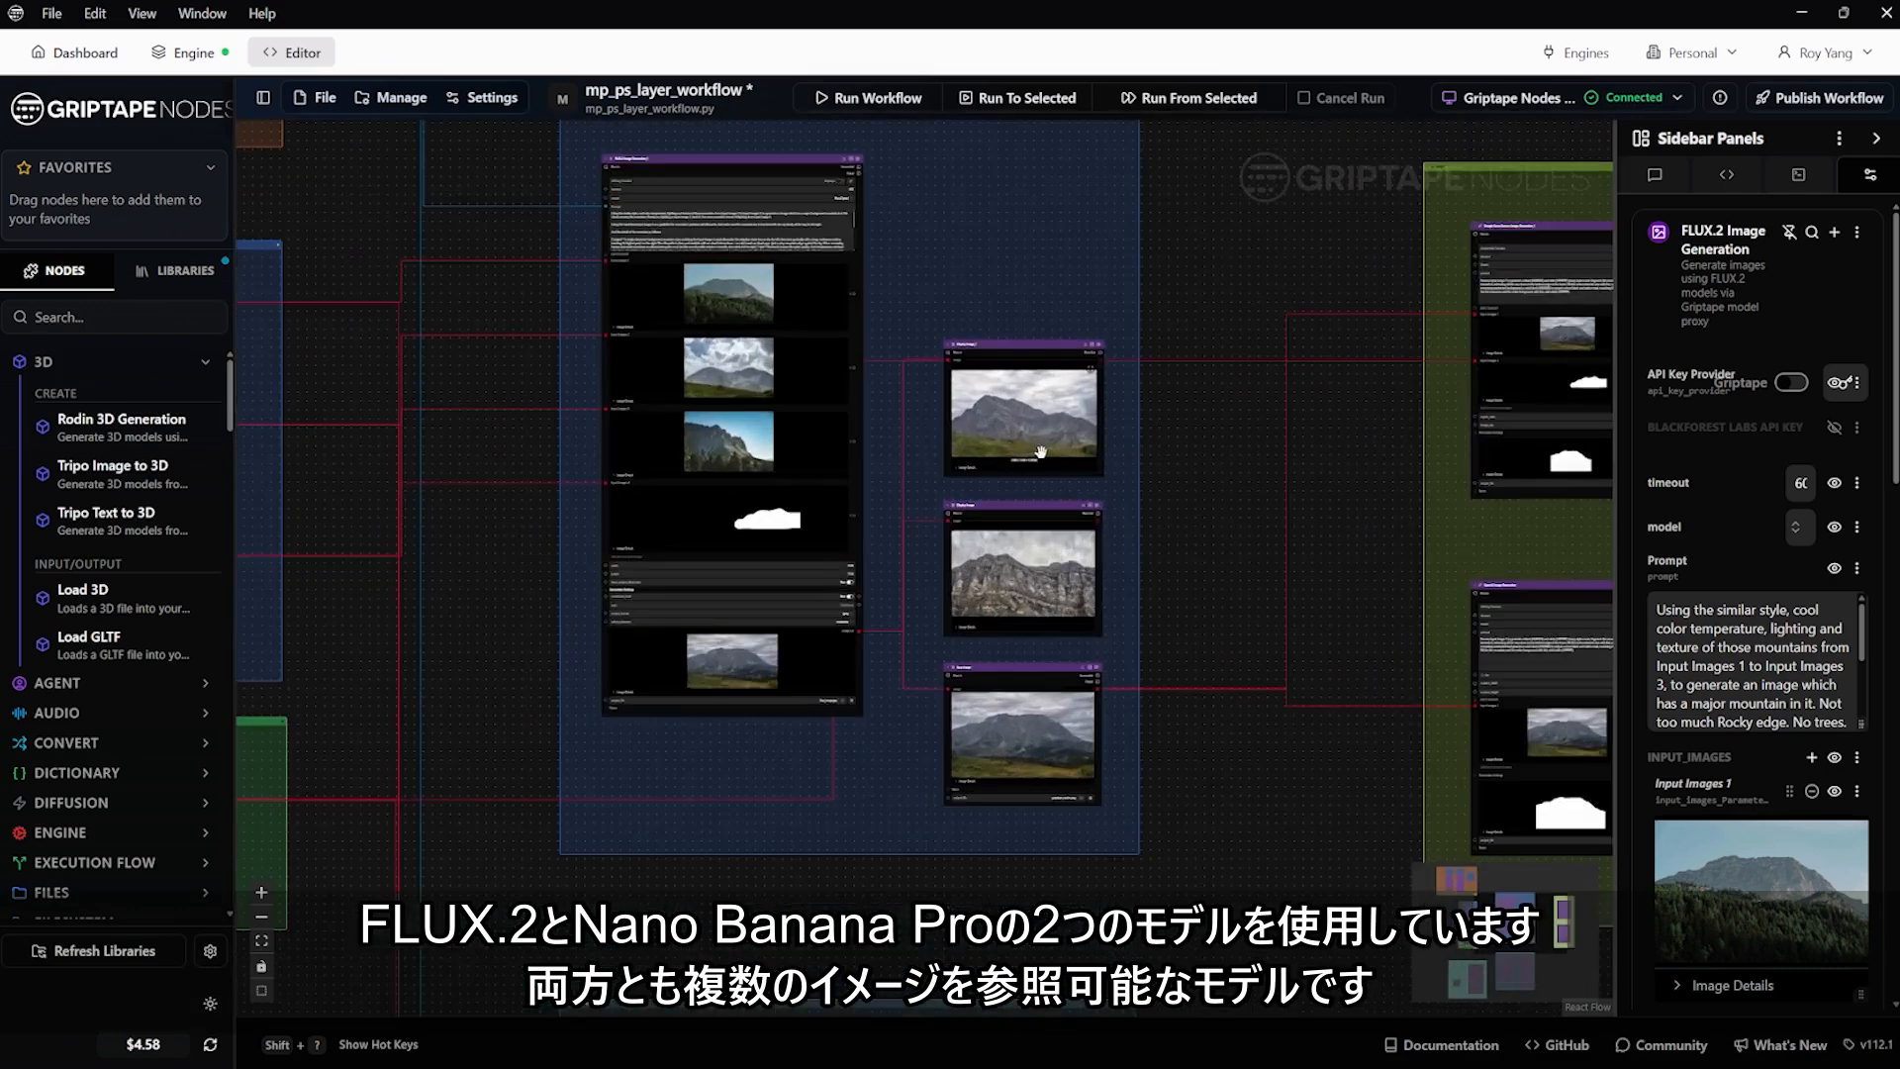
pyautogui.scroll(-6, 895, 555)
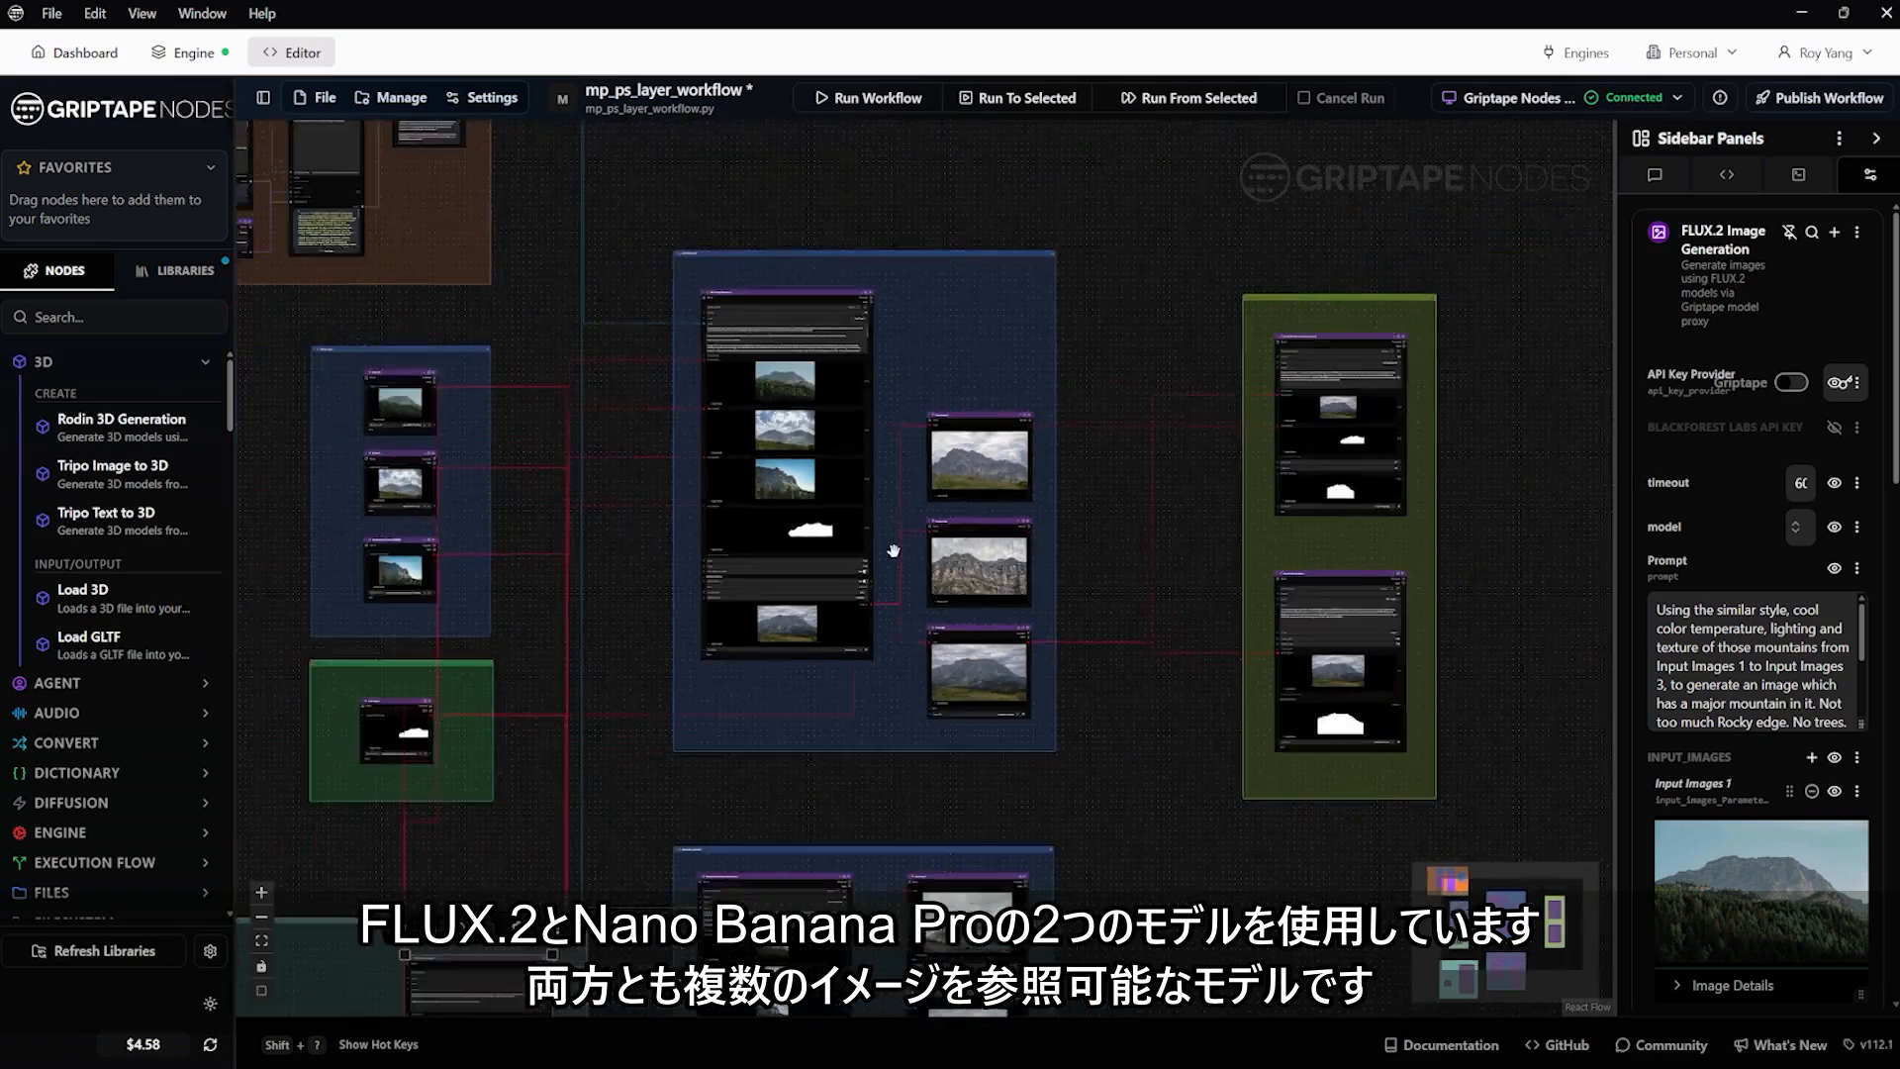
pyautogui.scroll(5, 787, 865)
pyautogui.scroll(8, 782, 699)
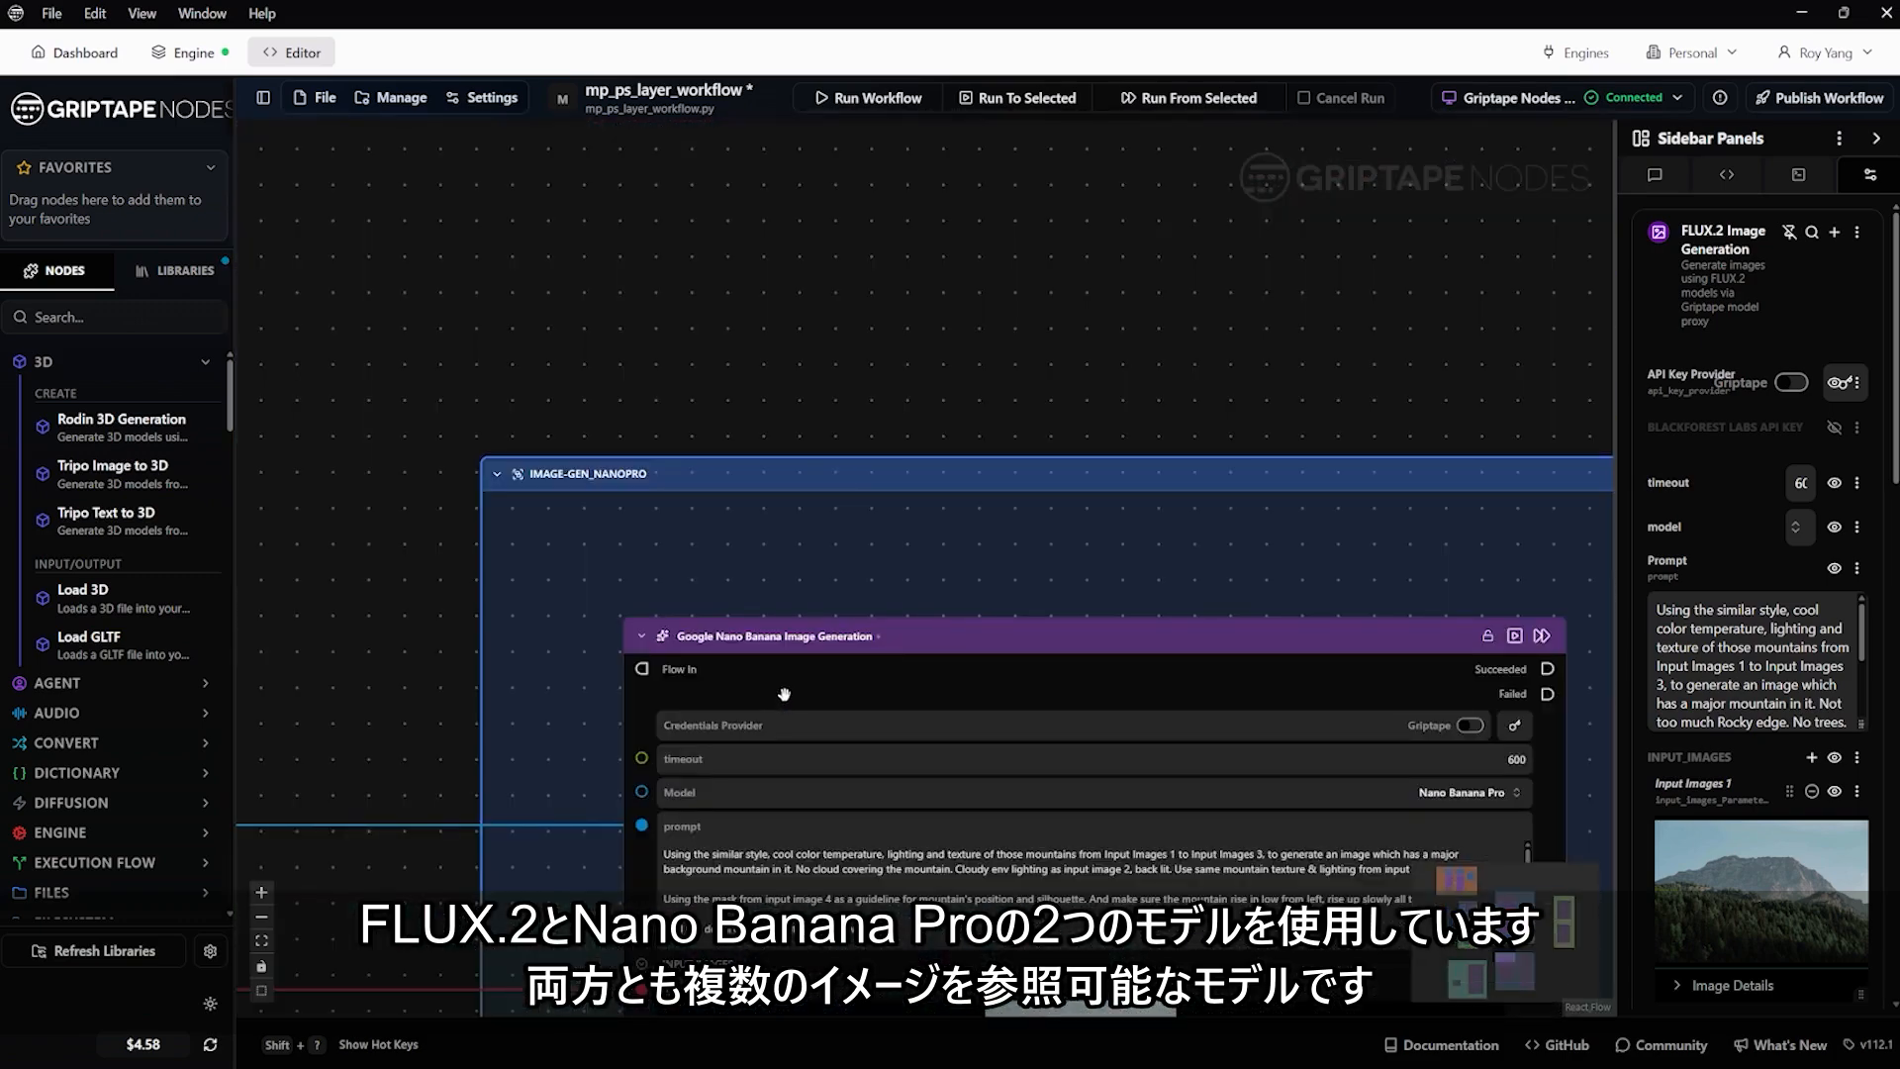
pyautogui.scroll(-8, 784, 695)
pyautogui.moveTo(682, 296); pyautogui.dragTo(749, 720)
pyautogui.scroll(8, 858, 219)
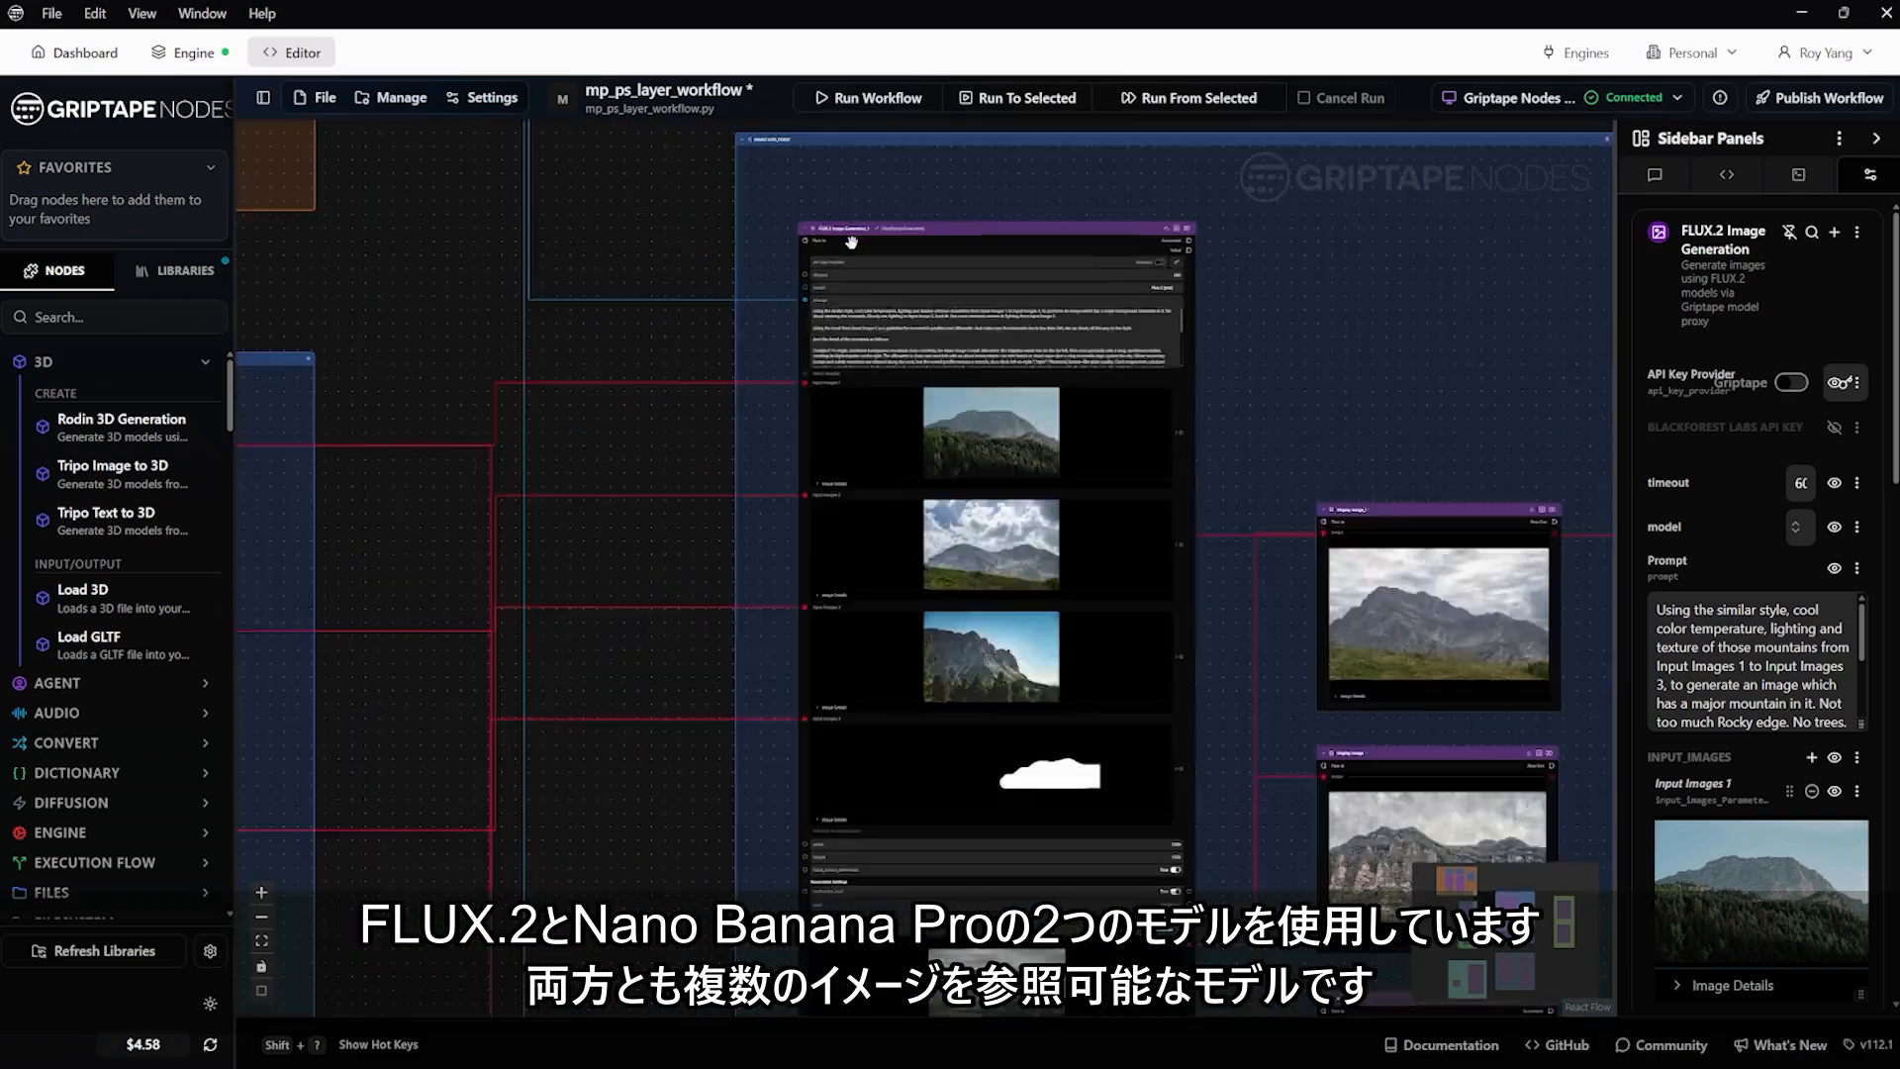
pyautogui.scroll(-11, 1018, 742)
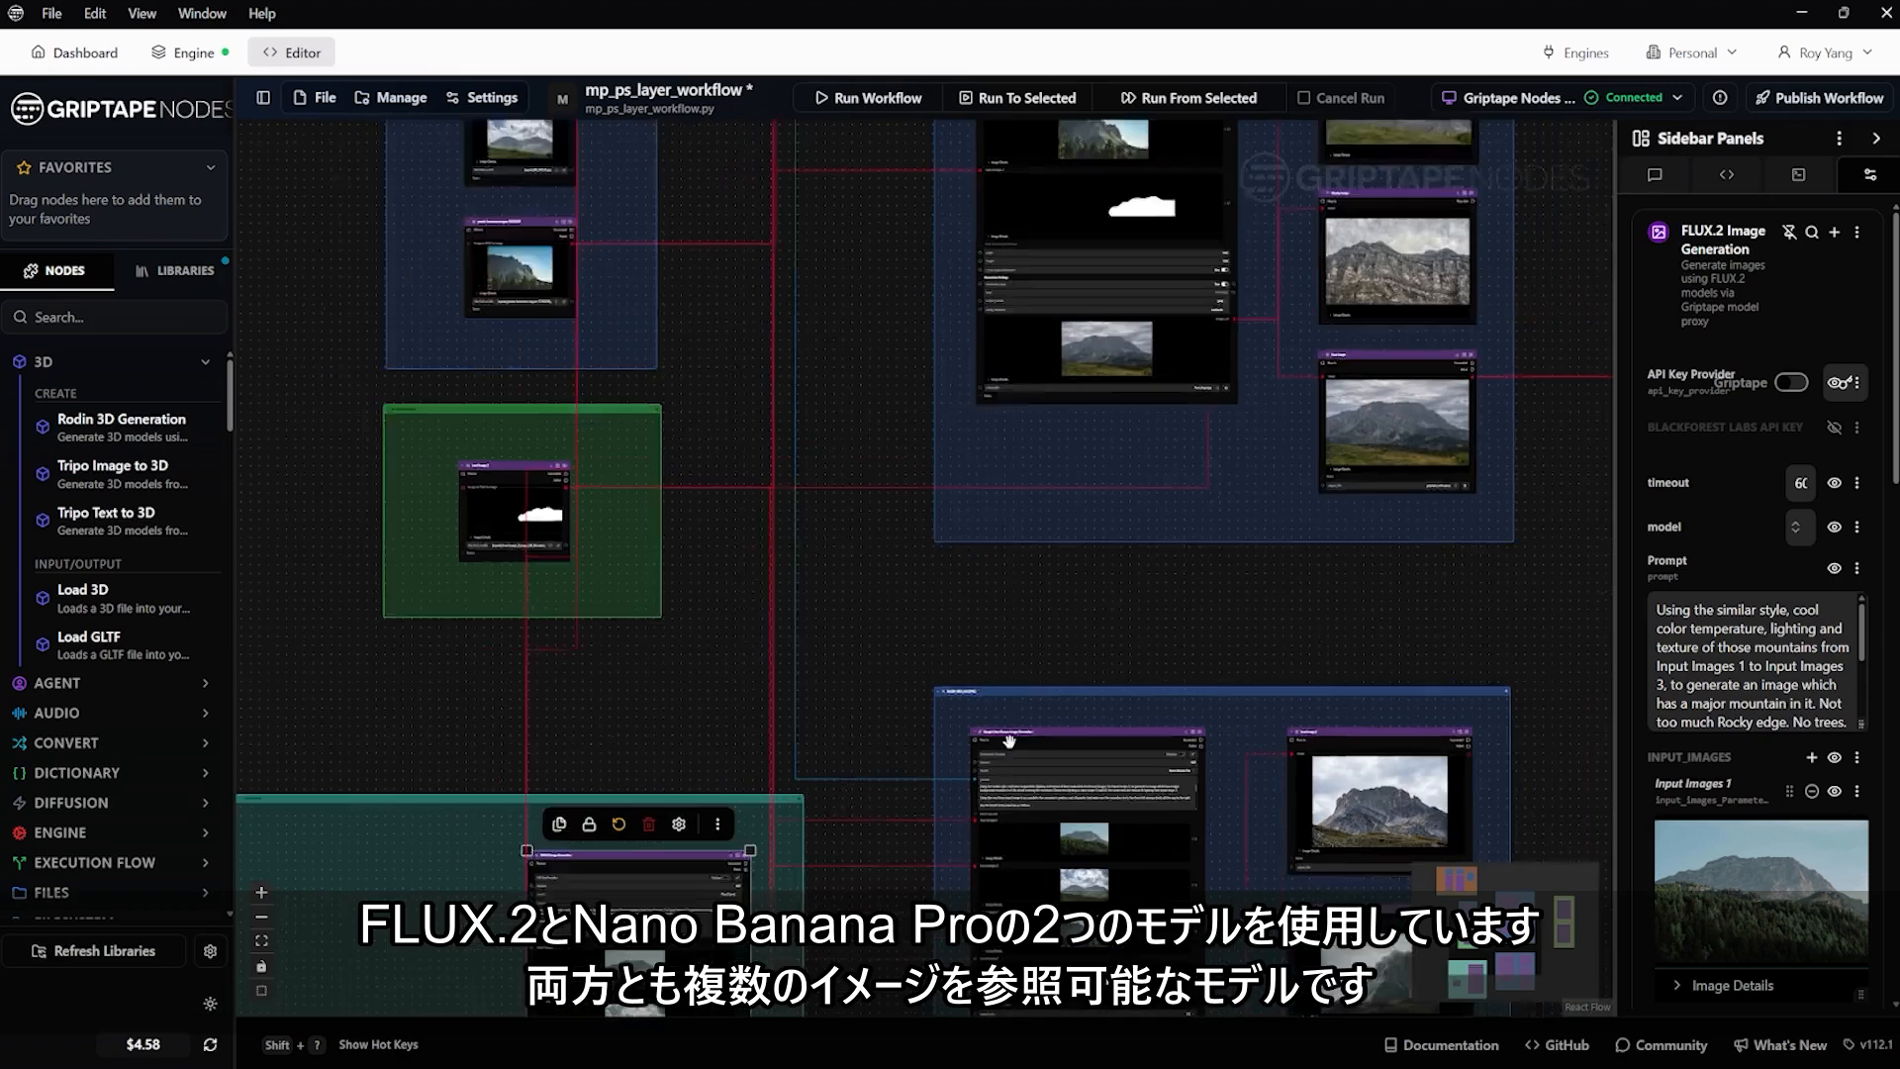
pyautogui.moveTo(883, 417); pyautogui.dragTo(791, 586)
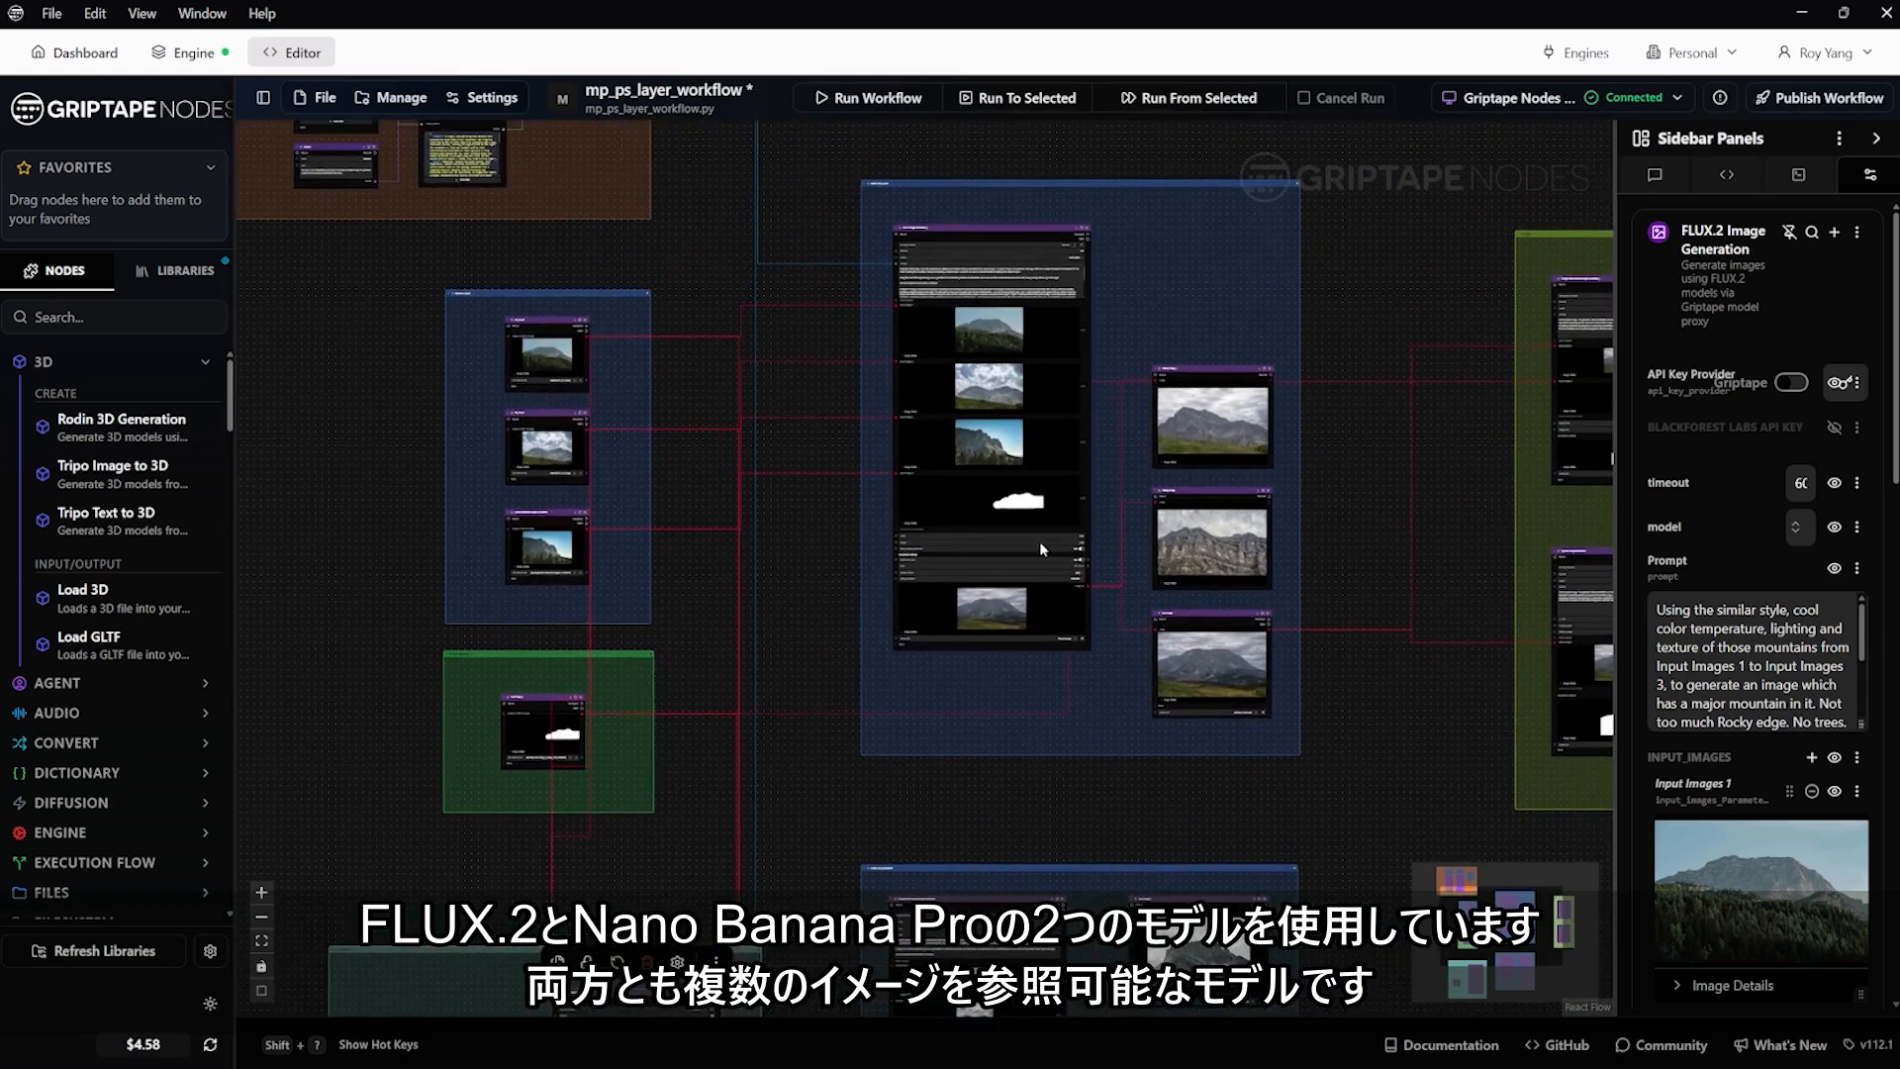
# Examine the three reference images and the painted mask wired into the FLUX.2 Image Generation node, tracing their input connections
pyautogui.scroll(3, 985, 355)
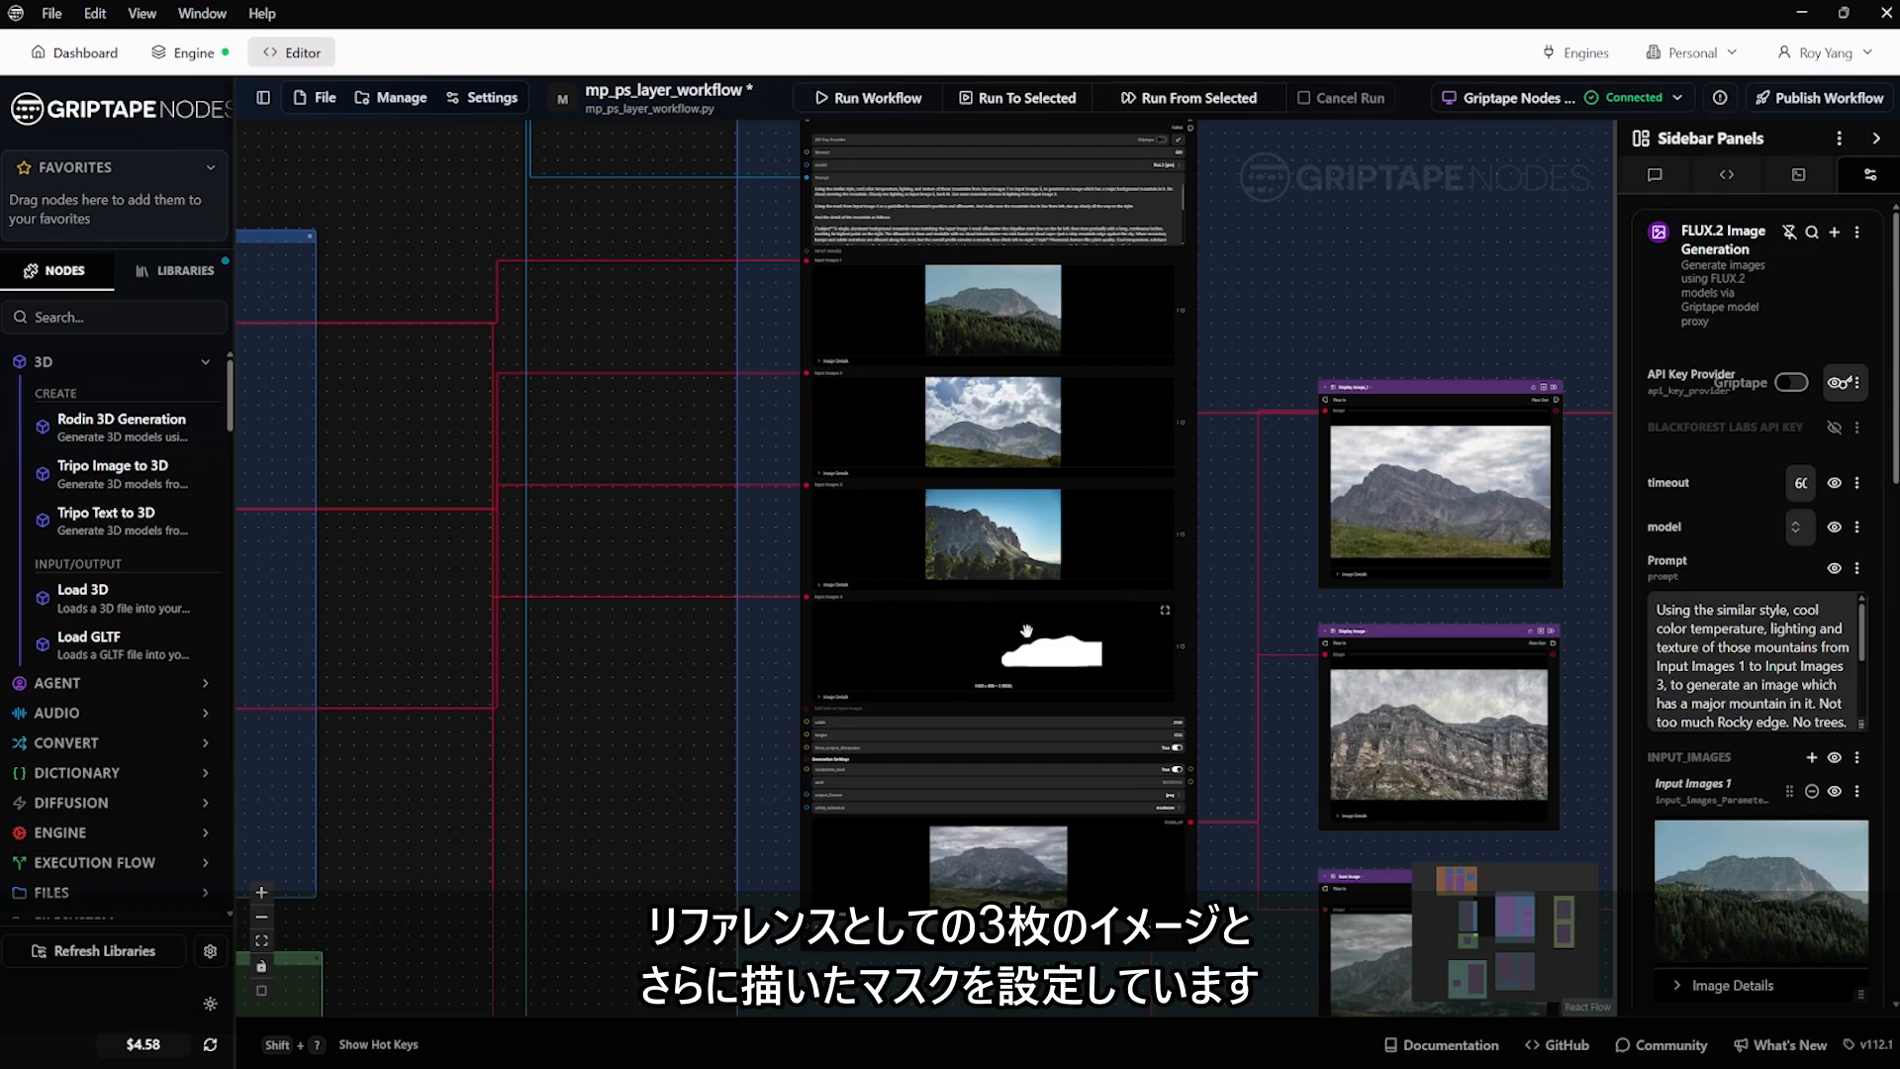
pyautogui.scroll(-3, 598, 525)
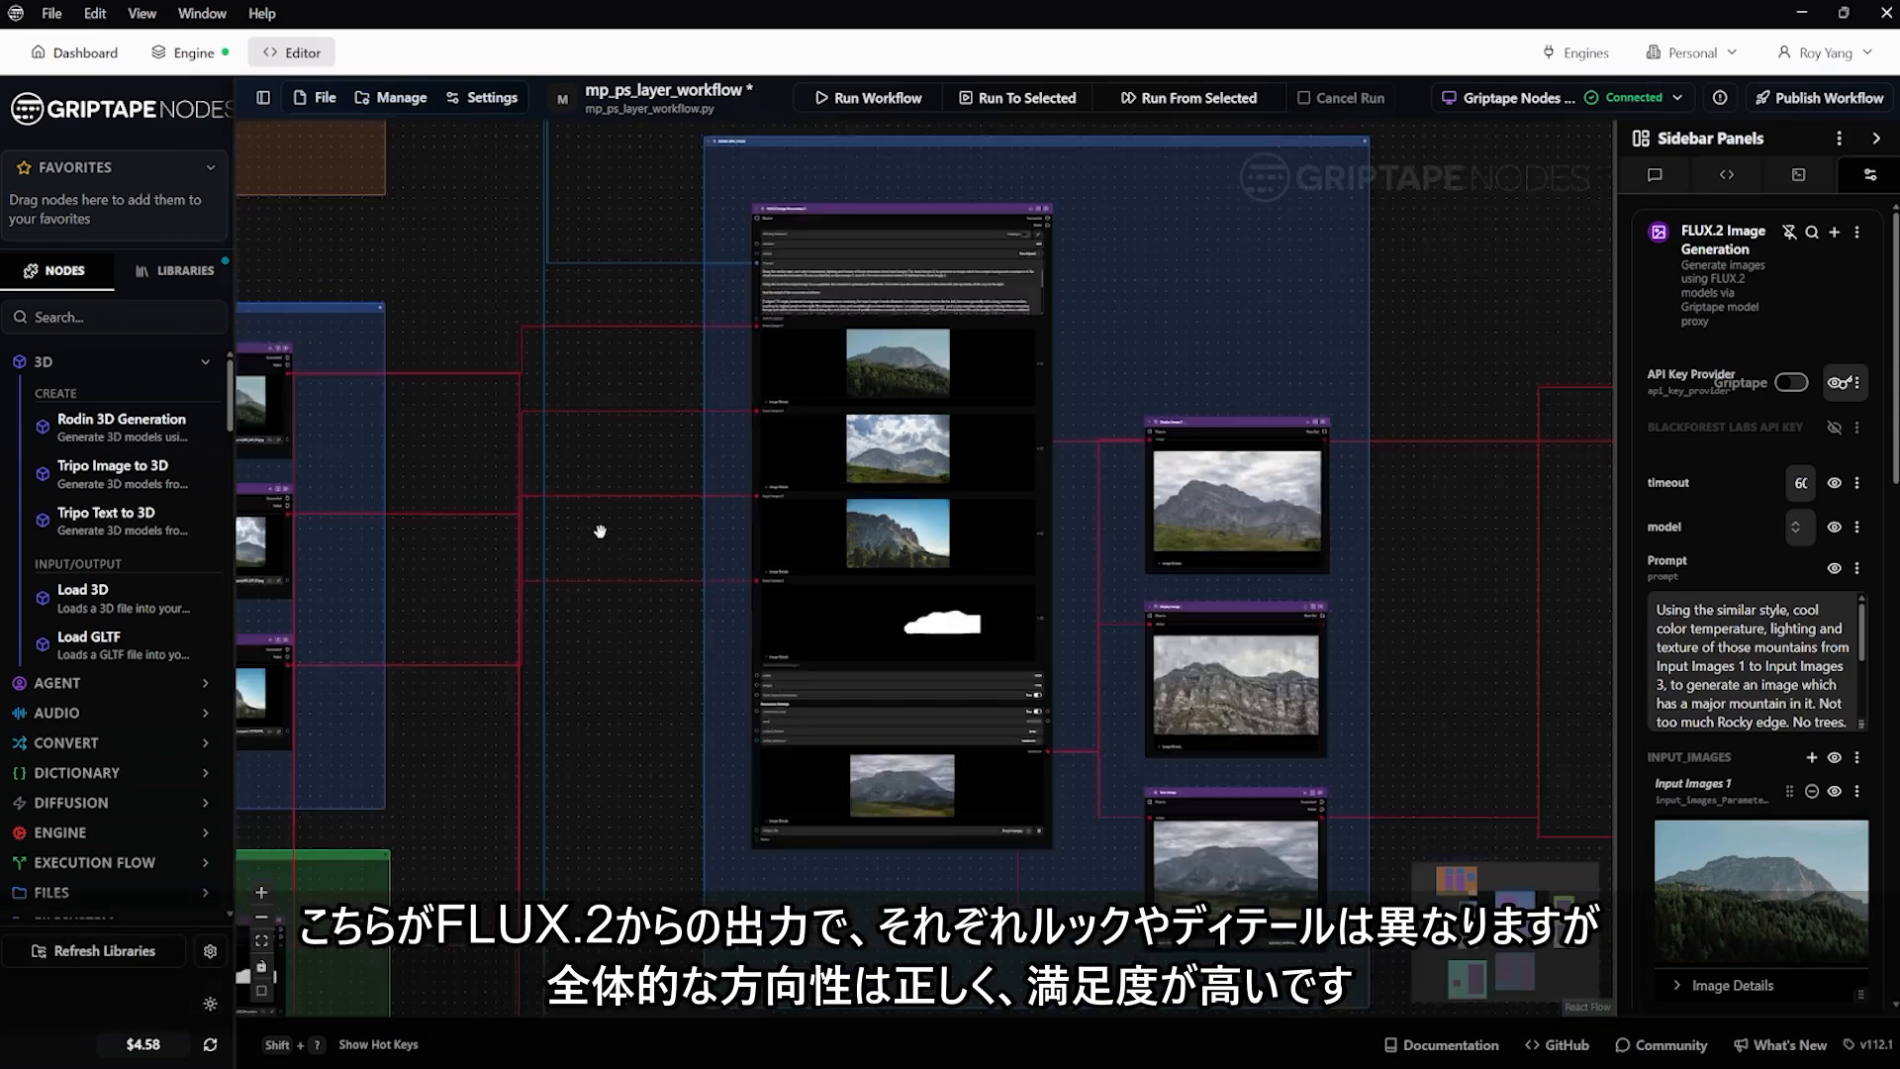
pyautogui.moveTo(631, 689); pyautogui.dragTo(655, 548)
pyautogui.moveTo(1242, 459); pyautogui.dragTo(1063, 491)
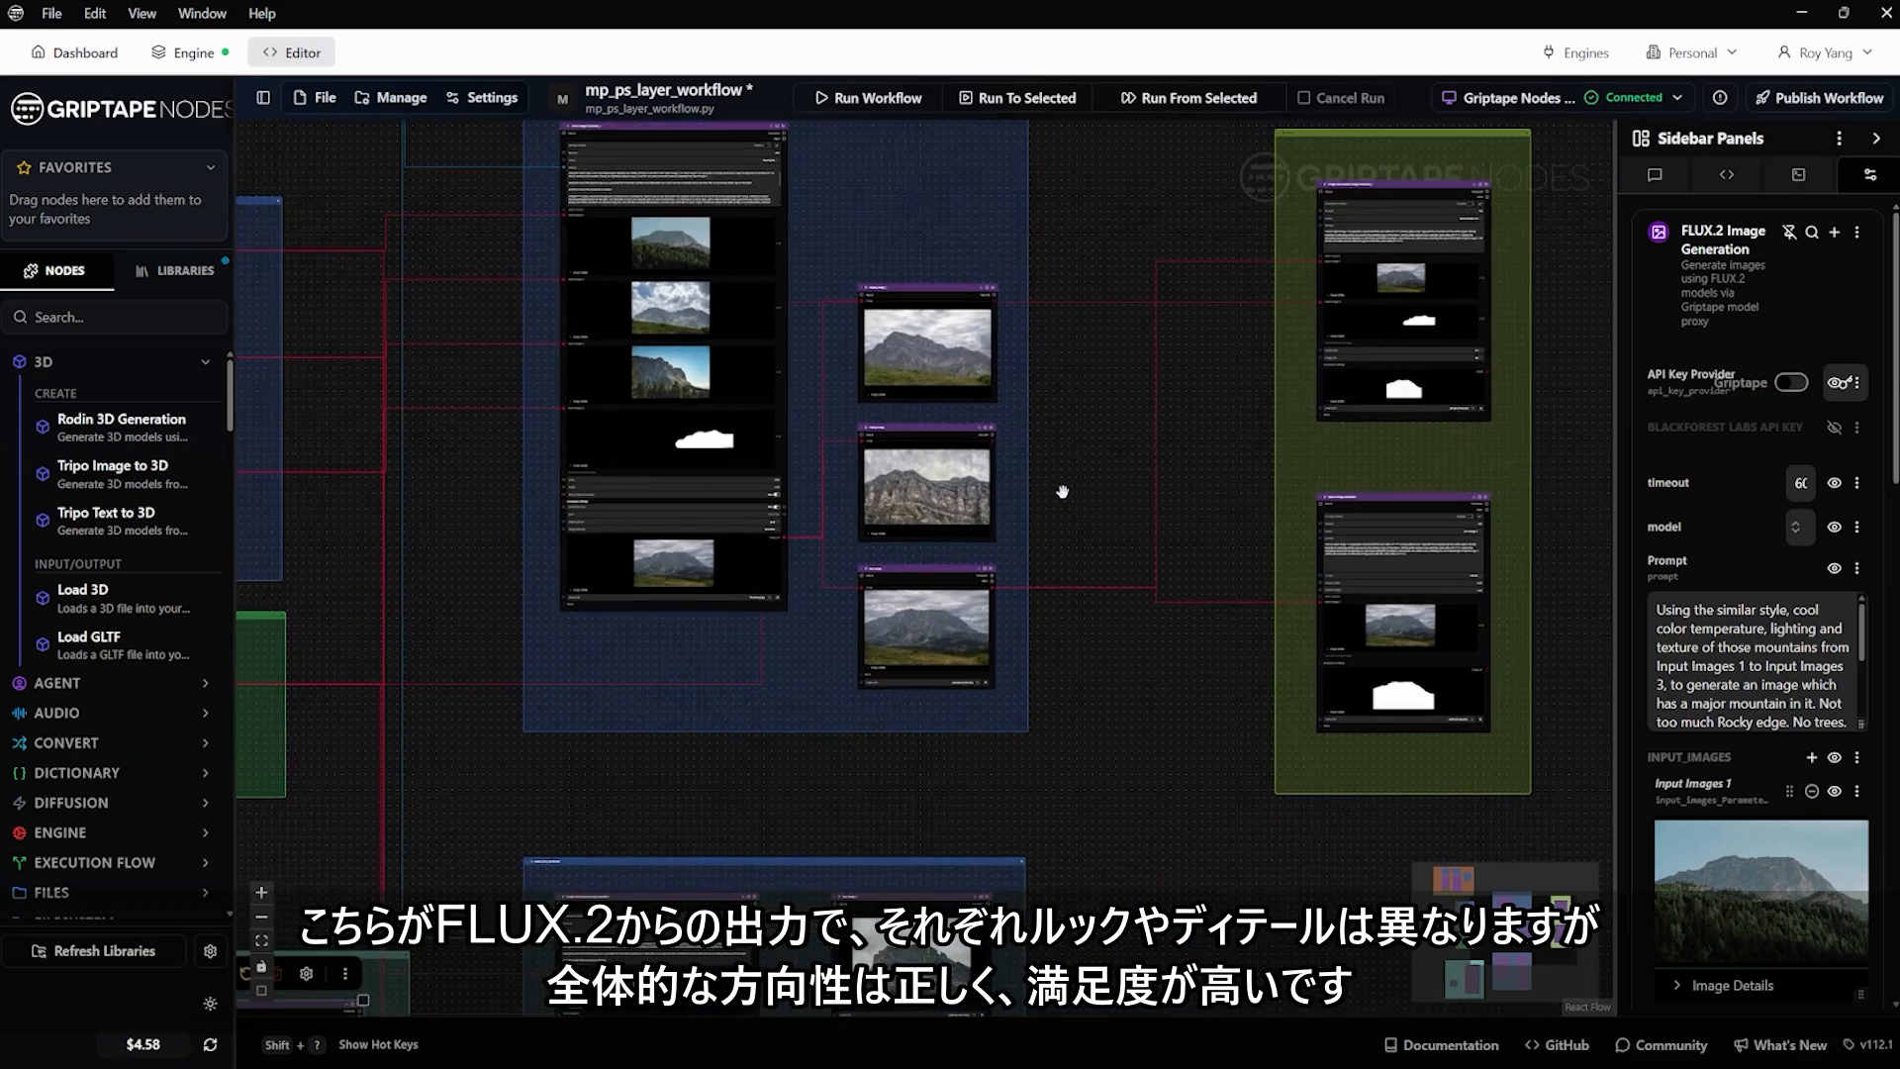
pyautogui.moveTo(866, 250); pyautogui.dragTo(933, 443)
pyautogui.scroll(5, 649, 344)
pyautogui.scroll(-5, 649, 344)
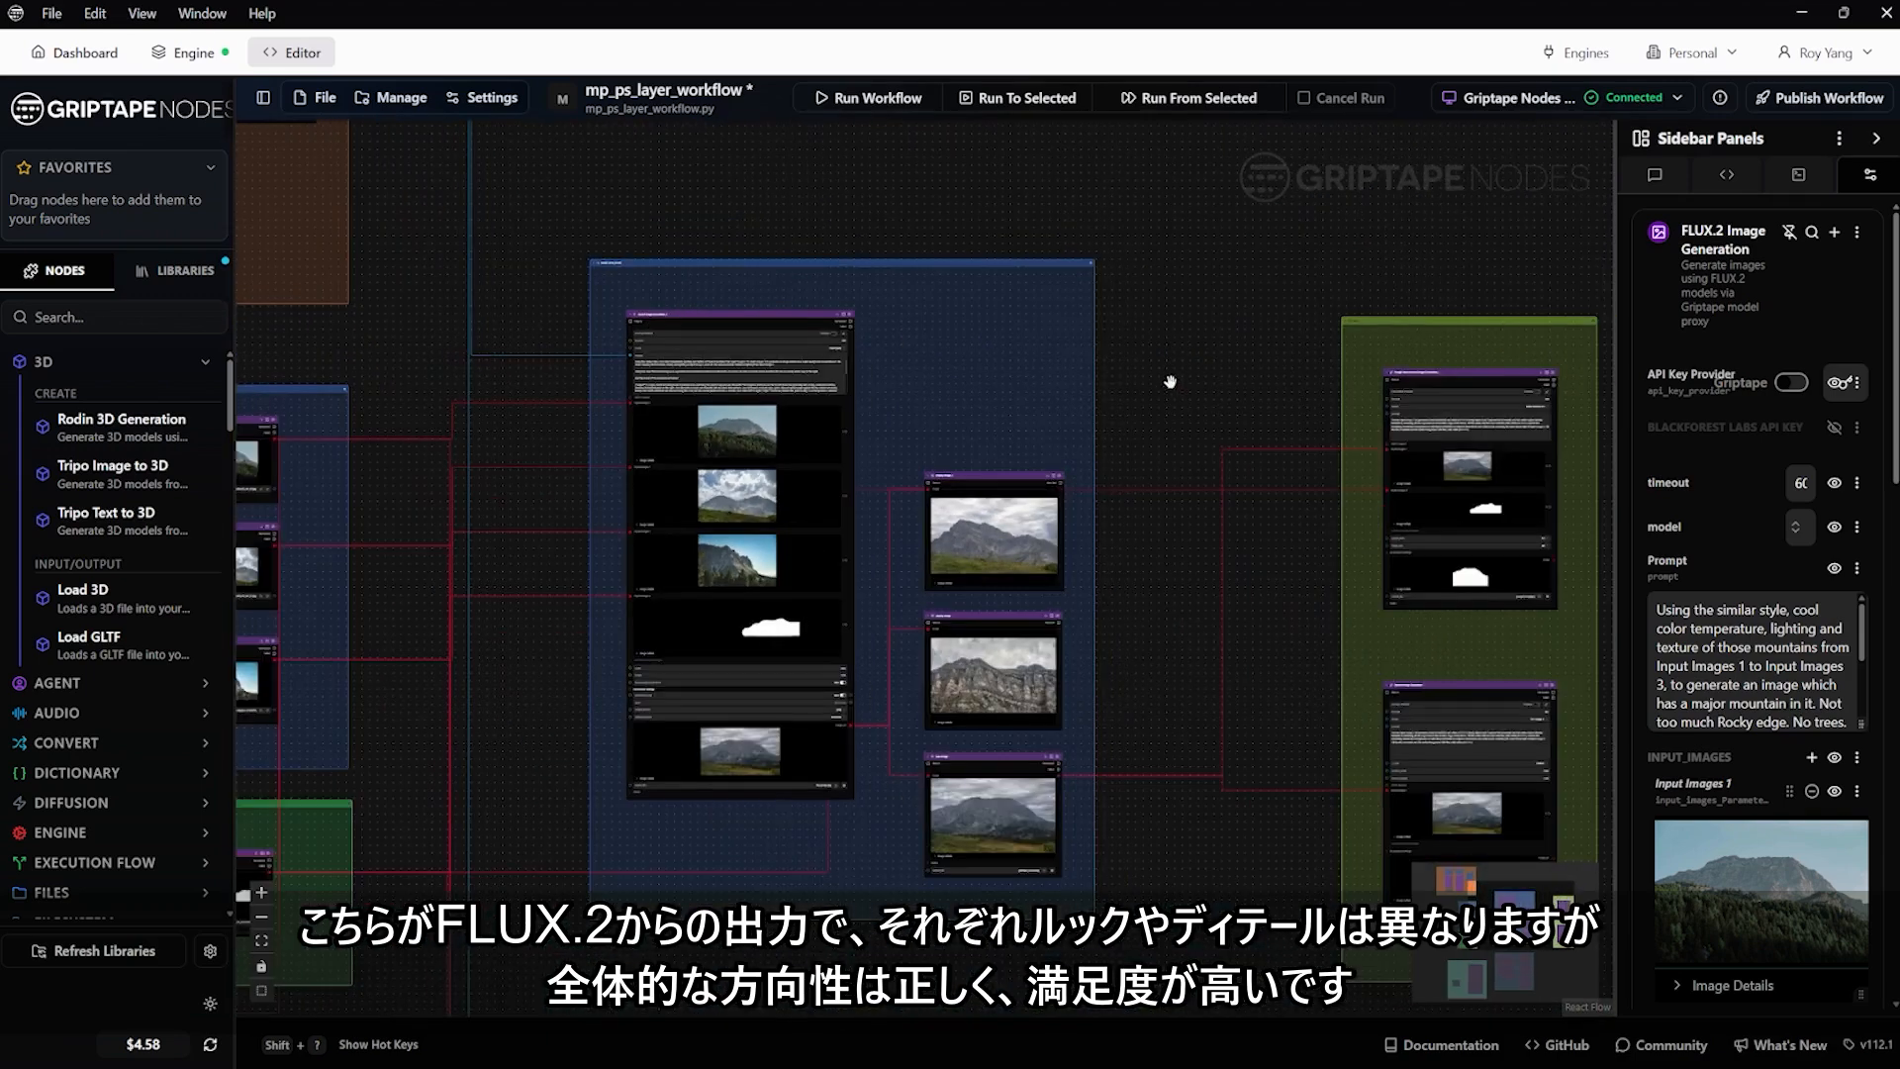
# View the three FLUX.2 output images full size one after another, from Display Image_1 through Display Image to Save Image
pyautogui.moveTo(1171, 382); pyautogui.dragTo(1139, 308)
pyautogui.scroll(4, 954, 494)
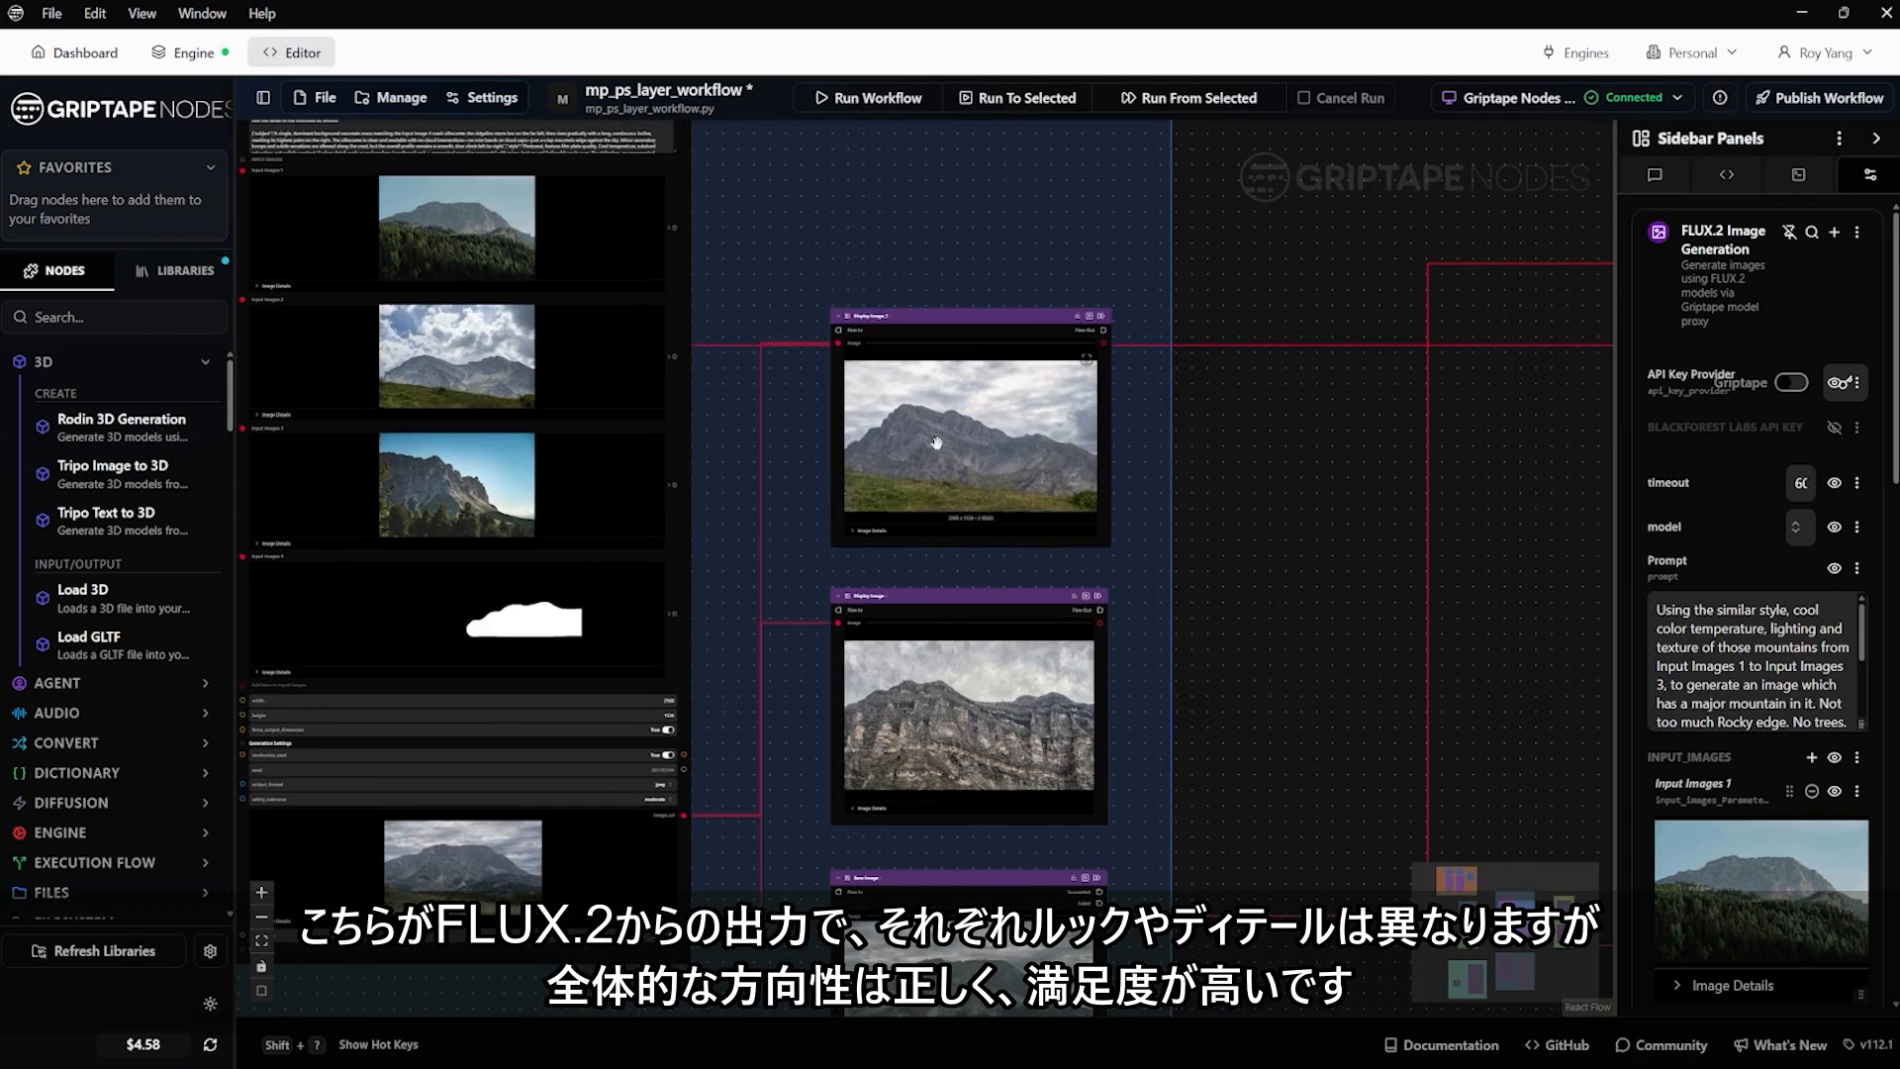
pyautogui.moveTo(1229, 559); pyautogui.dragTo(1151, 465)
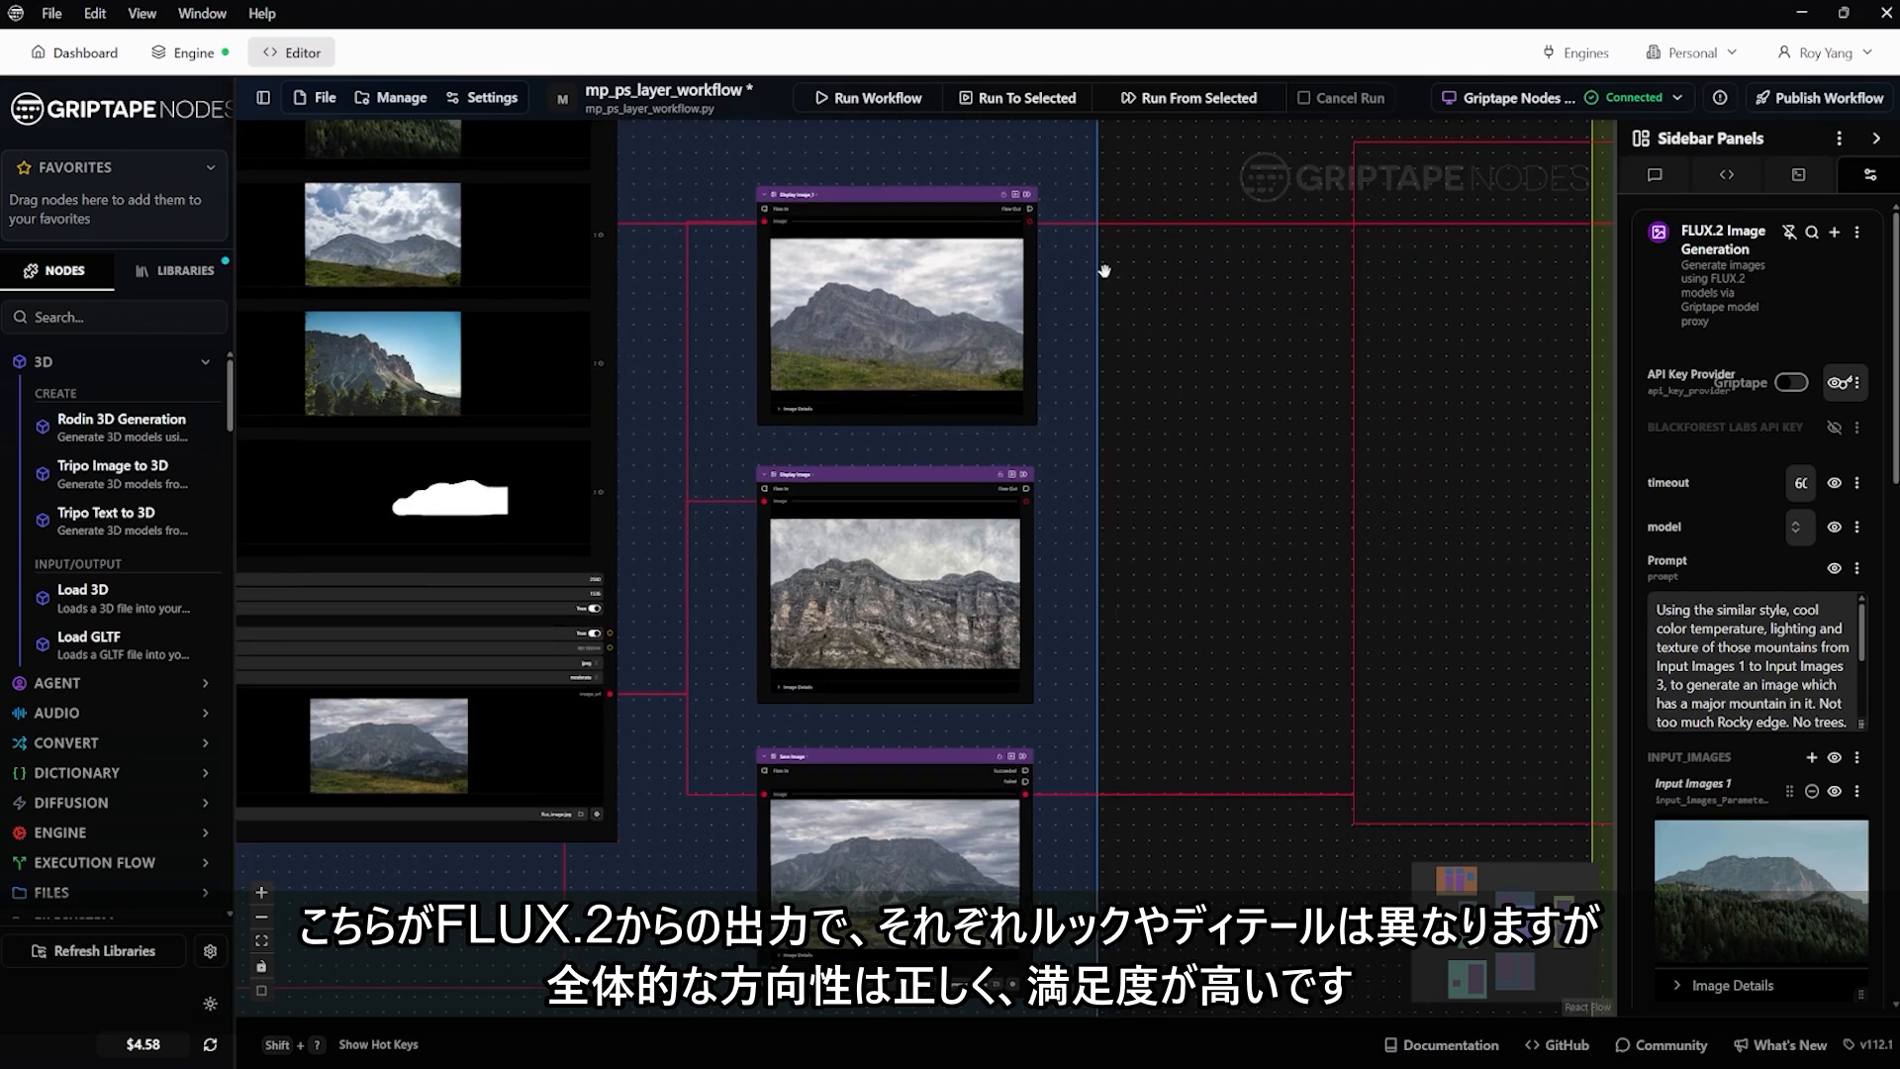
pyautogui.click(1011, 239)
pyautogui.click(1877, 107)
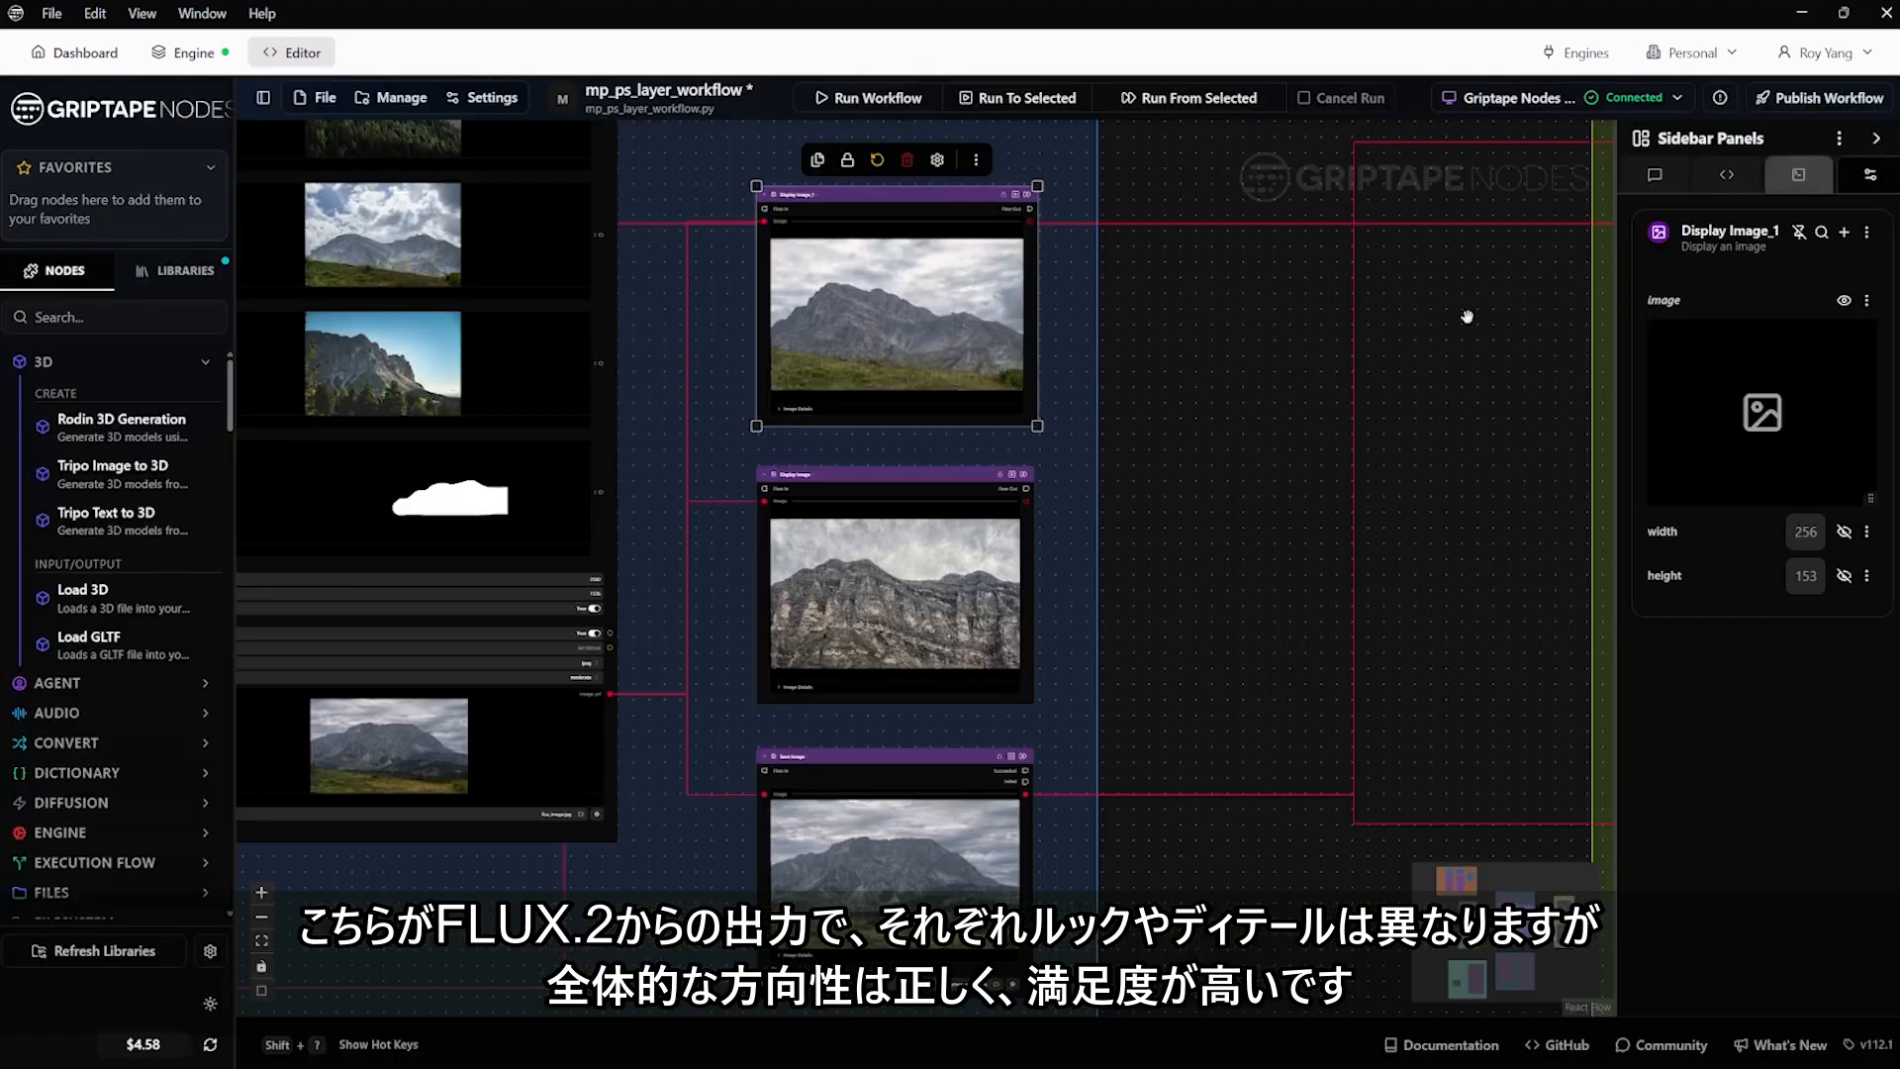
pyautogui.click(1009, 517)
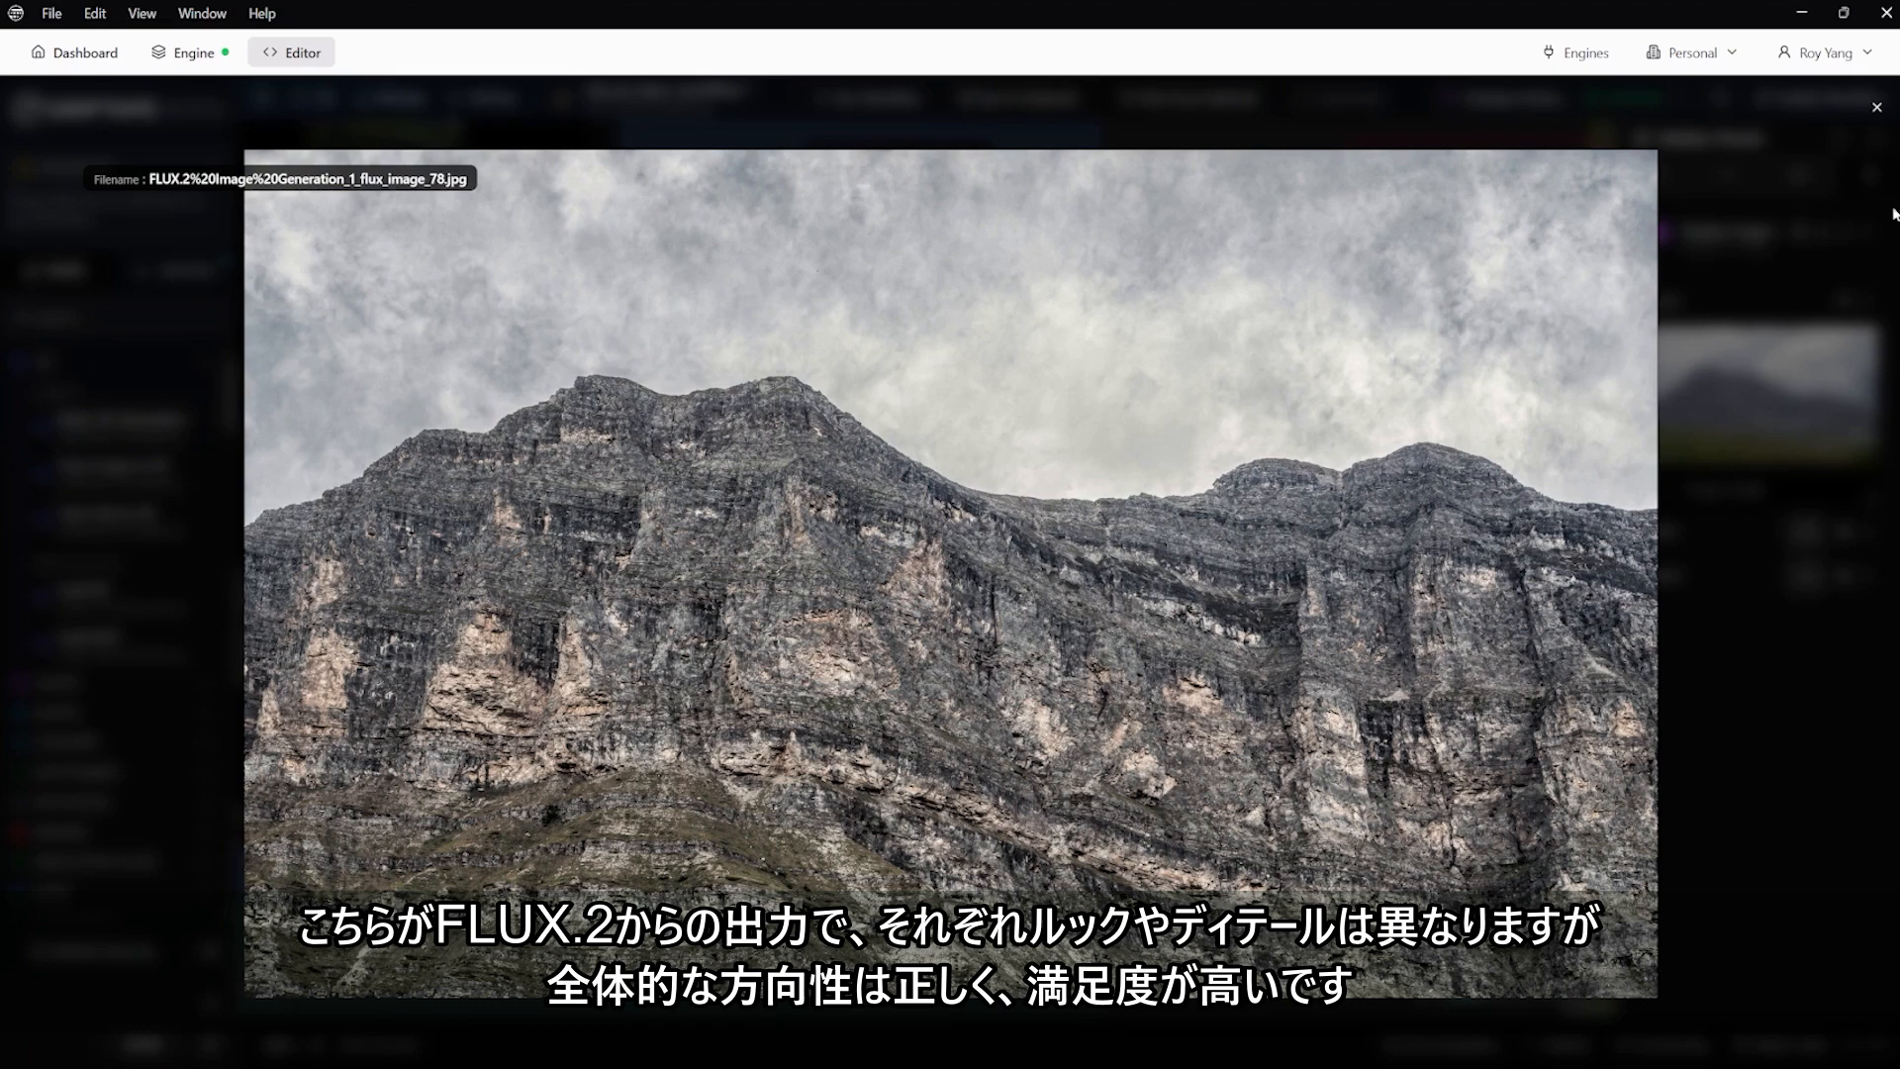
pyautogui.click(1877, 107)
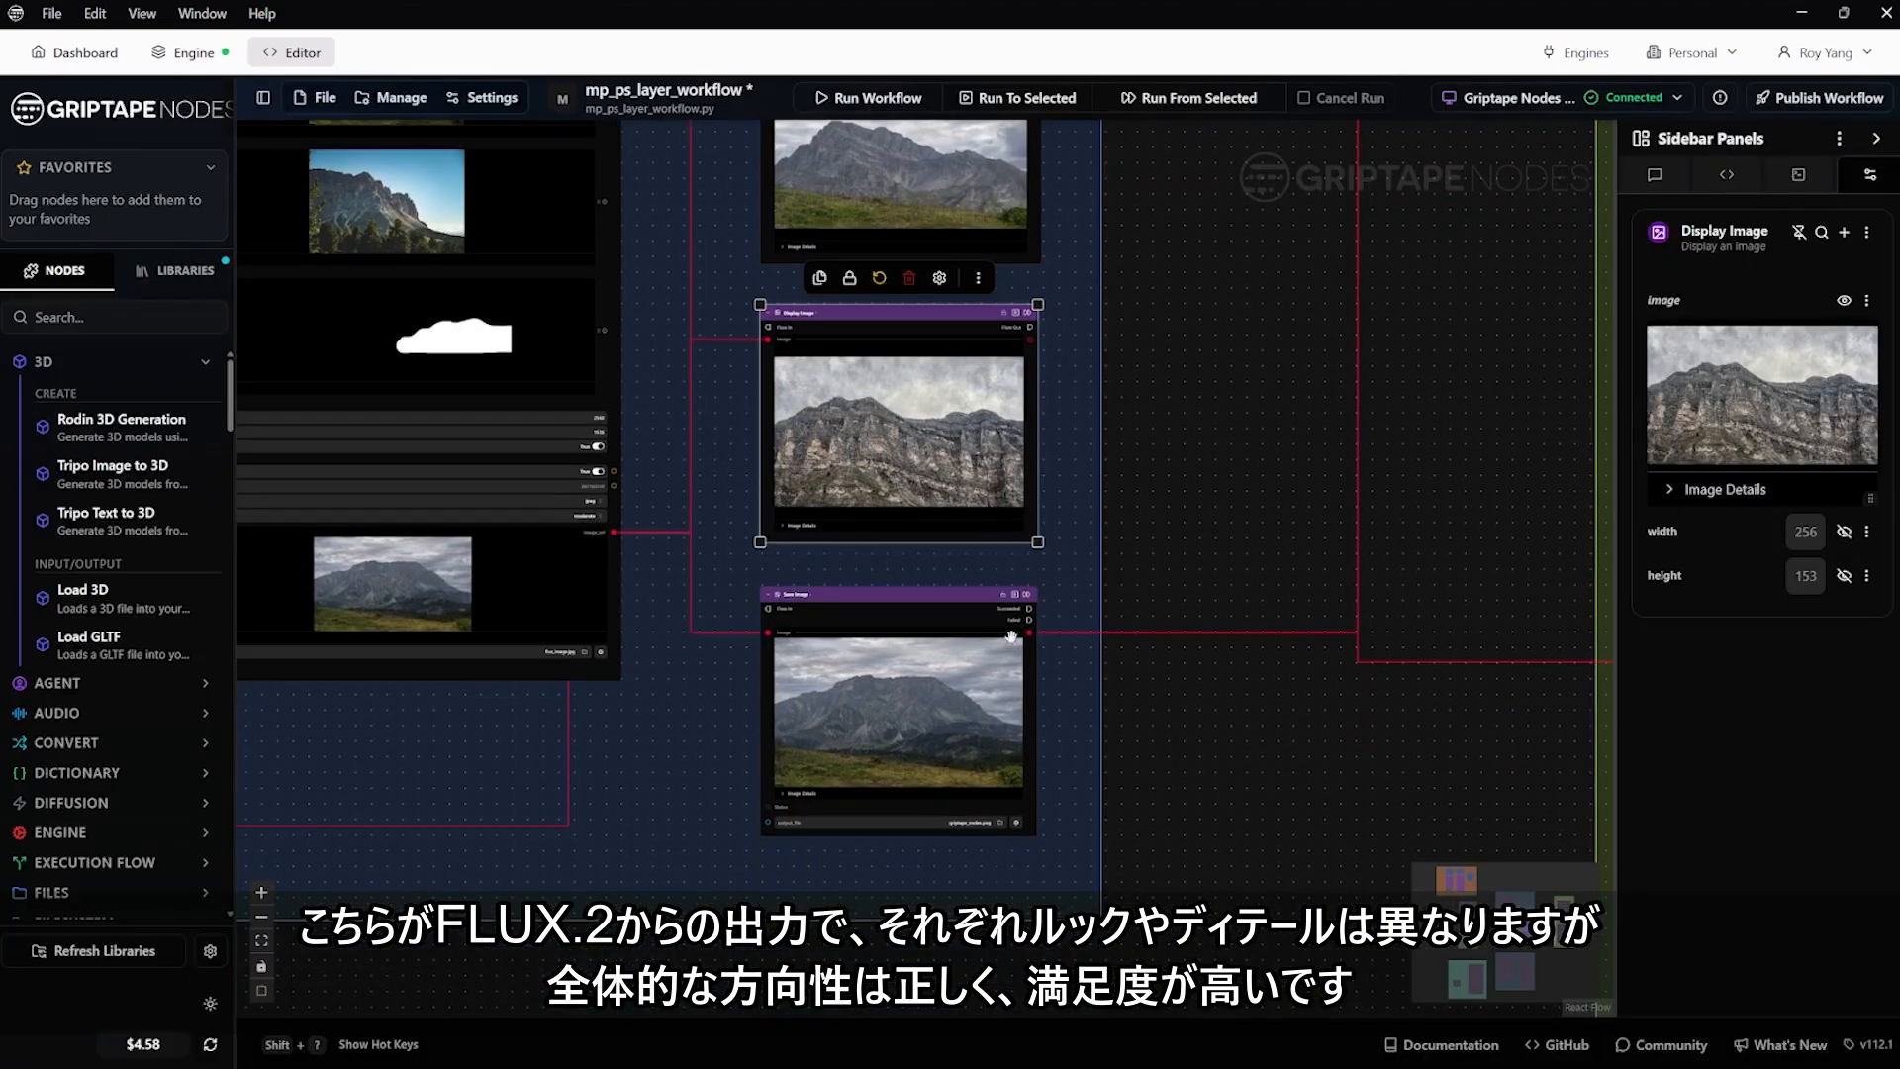
pyautogui.click(1011, 650)
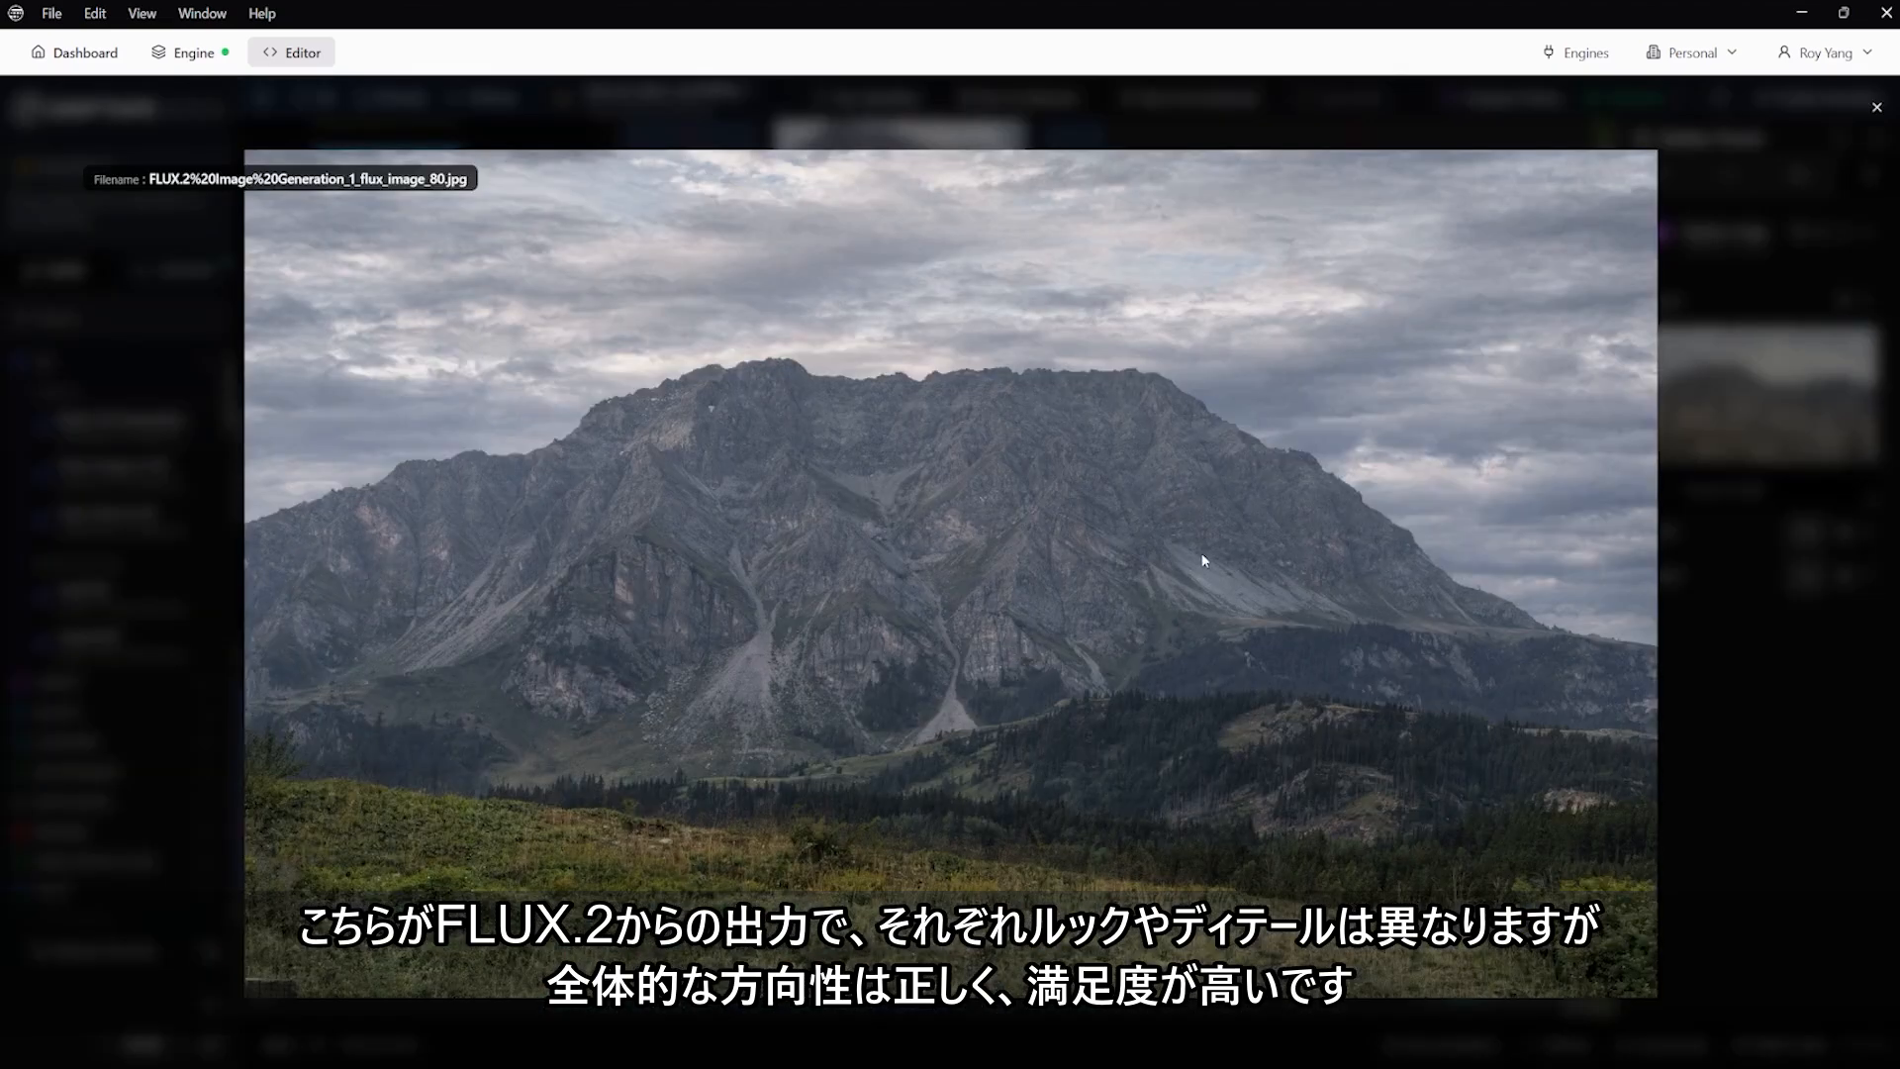
pyautogui.click(1874, 106)
# Inspect the IMAGE-GEN_NANOPRO group, including the Google Nano Banana Image Generation node's model, prompt, reference images and mask
pyautogui.scroll(-6, 1040, 838)
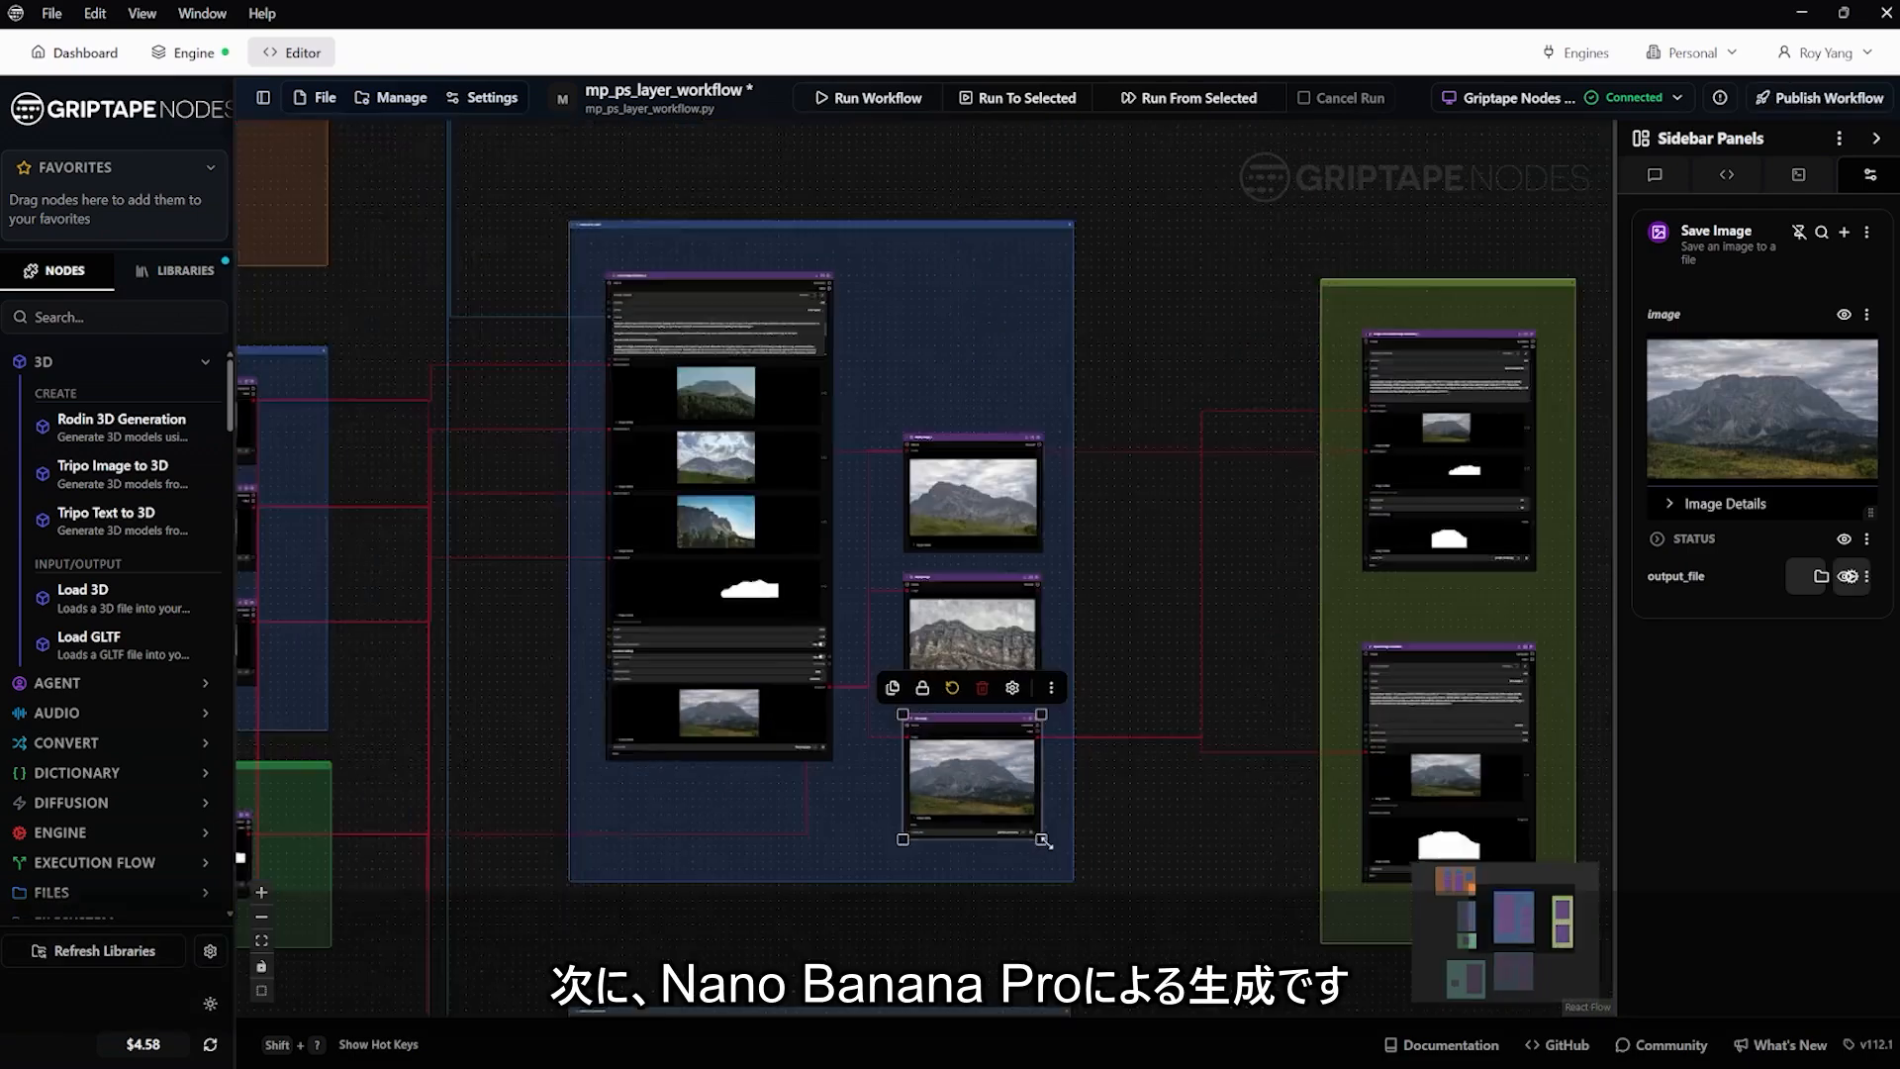
pyautogui.moveTo(1108, 717); pyautogui.dragTo(1123, 654)
pyautogui.scroll(-6, 1124, 653)
pyautogui.keyDown('ctrl'); pyautogui.scroll(5, 1019, 469); pyautogui.keyUp('ctrl')
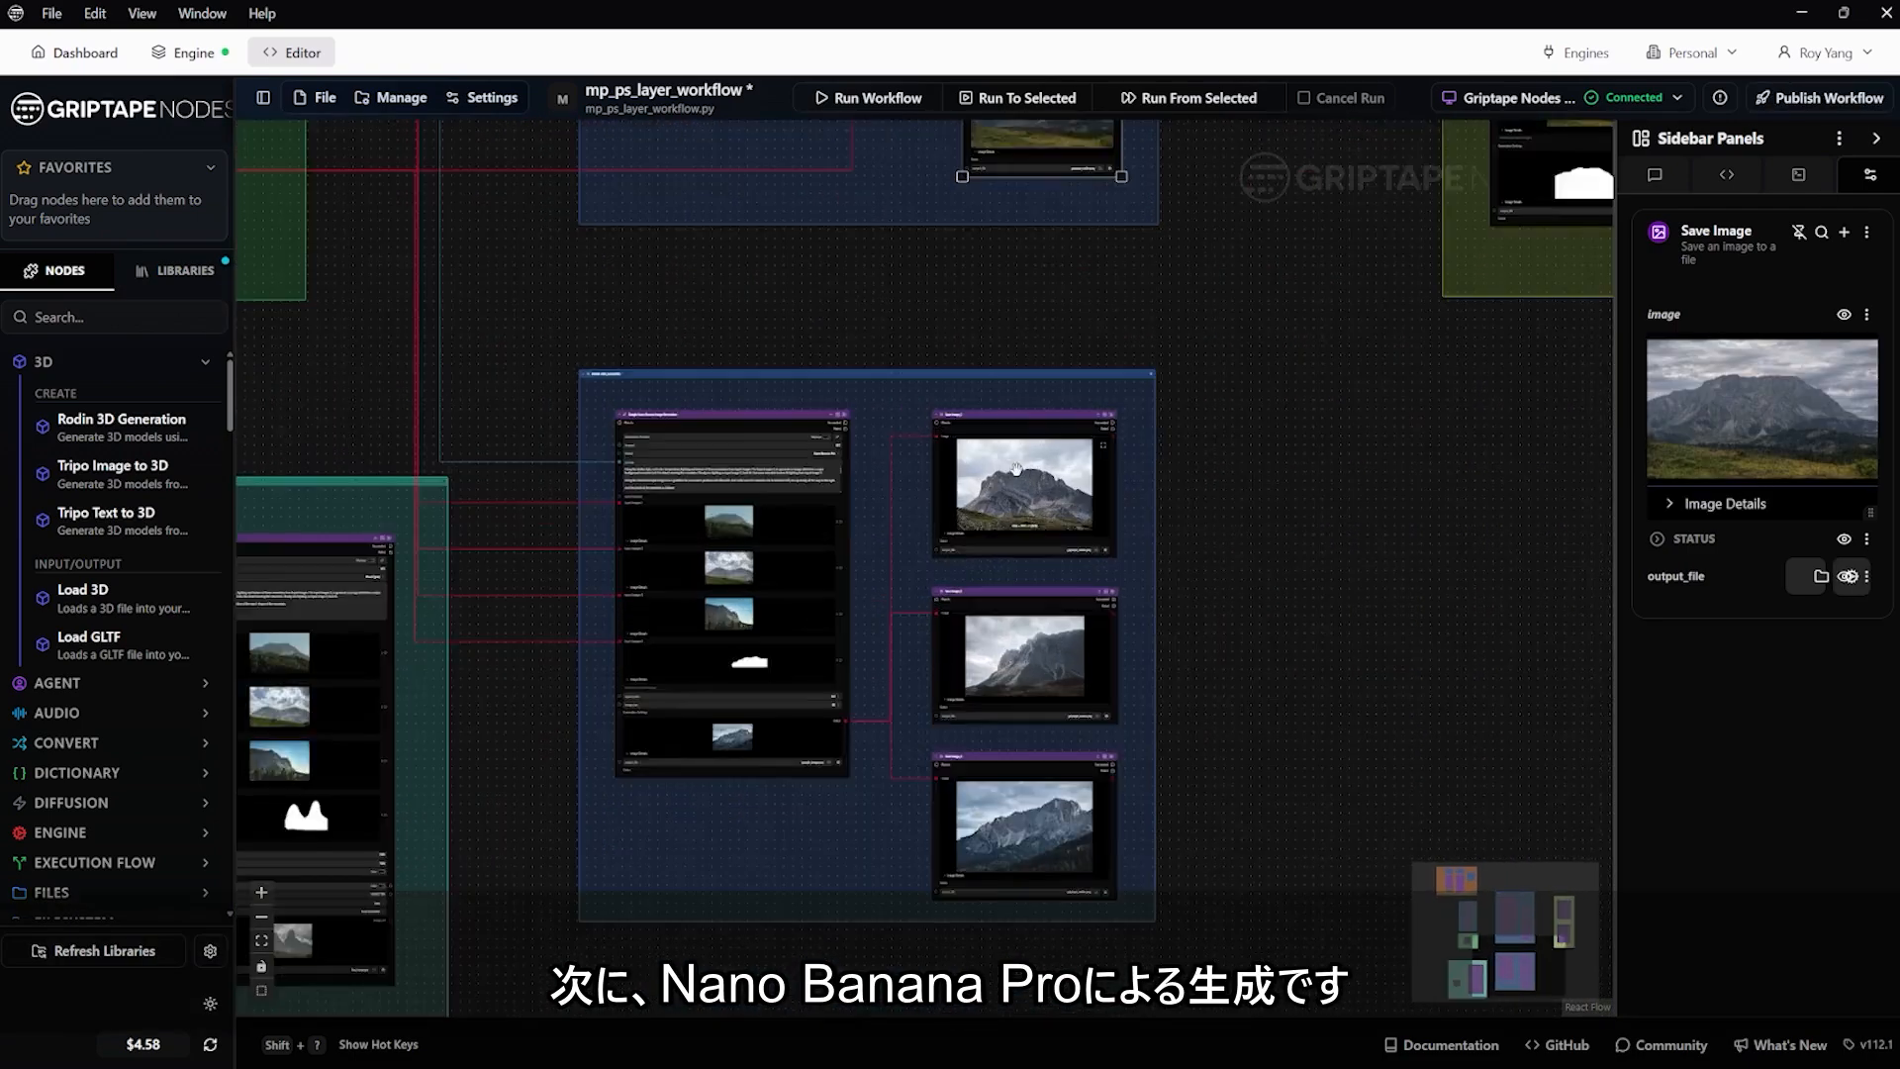
pyautogui.keyDown('ctrl'); pyautogui.scroll(4, 748, 490); pyautogui.keyUp('ctrl')
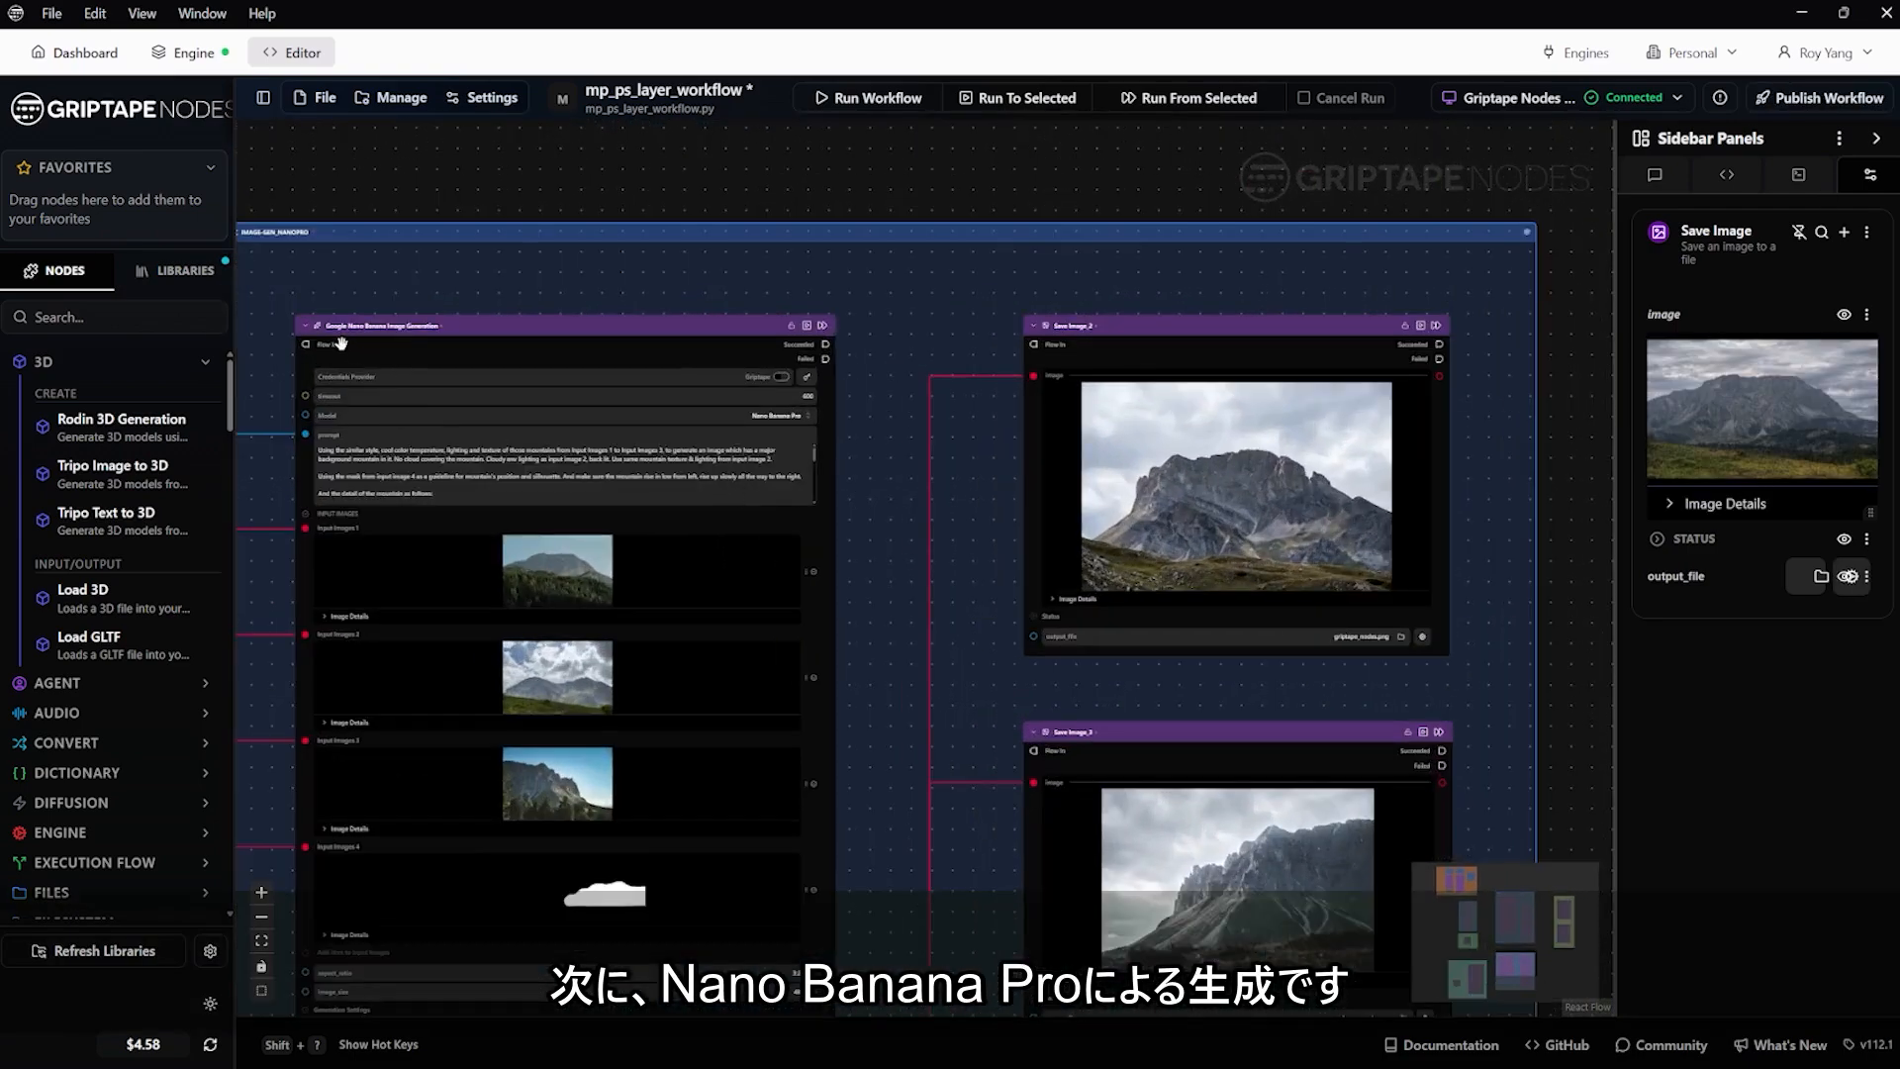
pyautogui.keyDown('ctrl'); pyautogui.scroll(-4, 1499, 505); pyautogui.keyUp('ctrl')
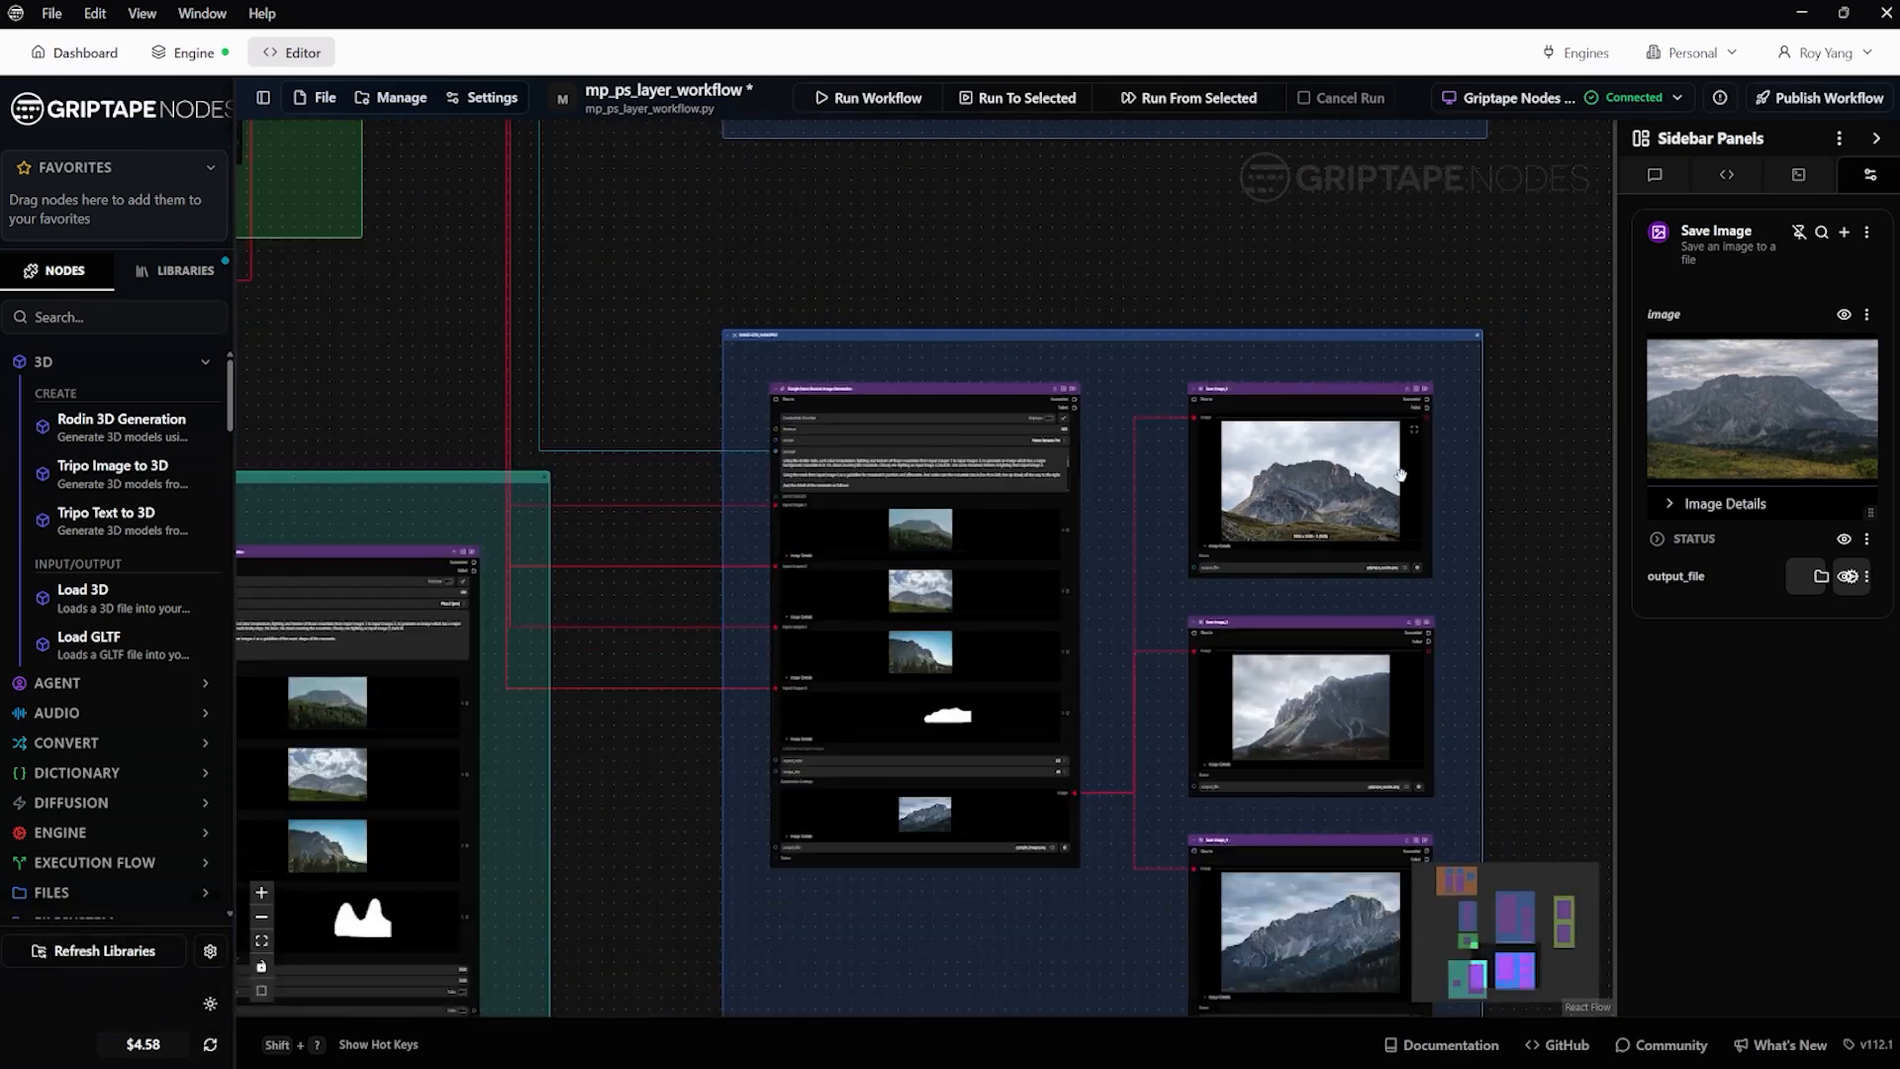
# View the three Nano Banana Pro outputs in Save Image_2, Save Image_3 and Save Image_4 full size, one after another
pyautogui.moveTo(1423, 491); pyautogui.dragTo(1066, 310)
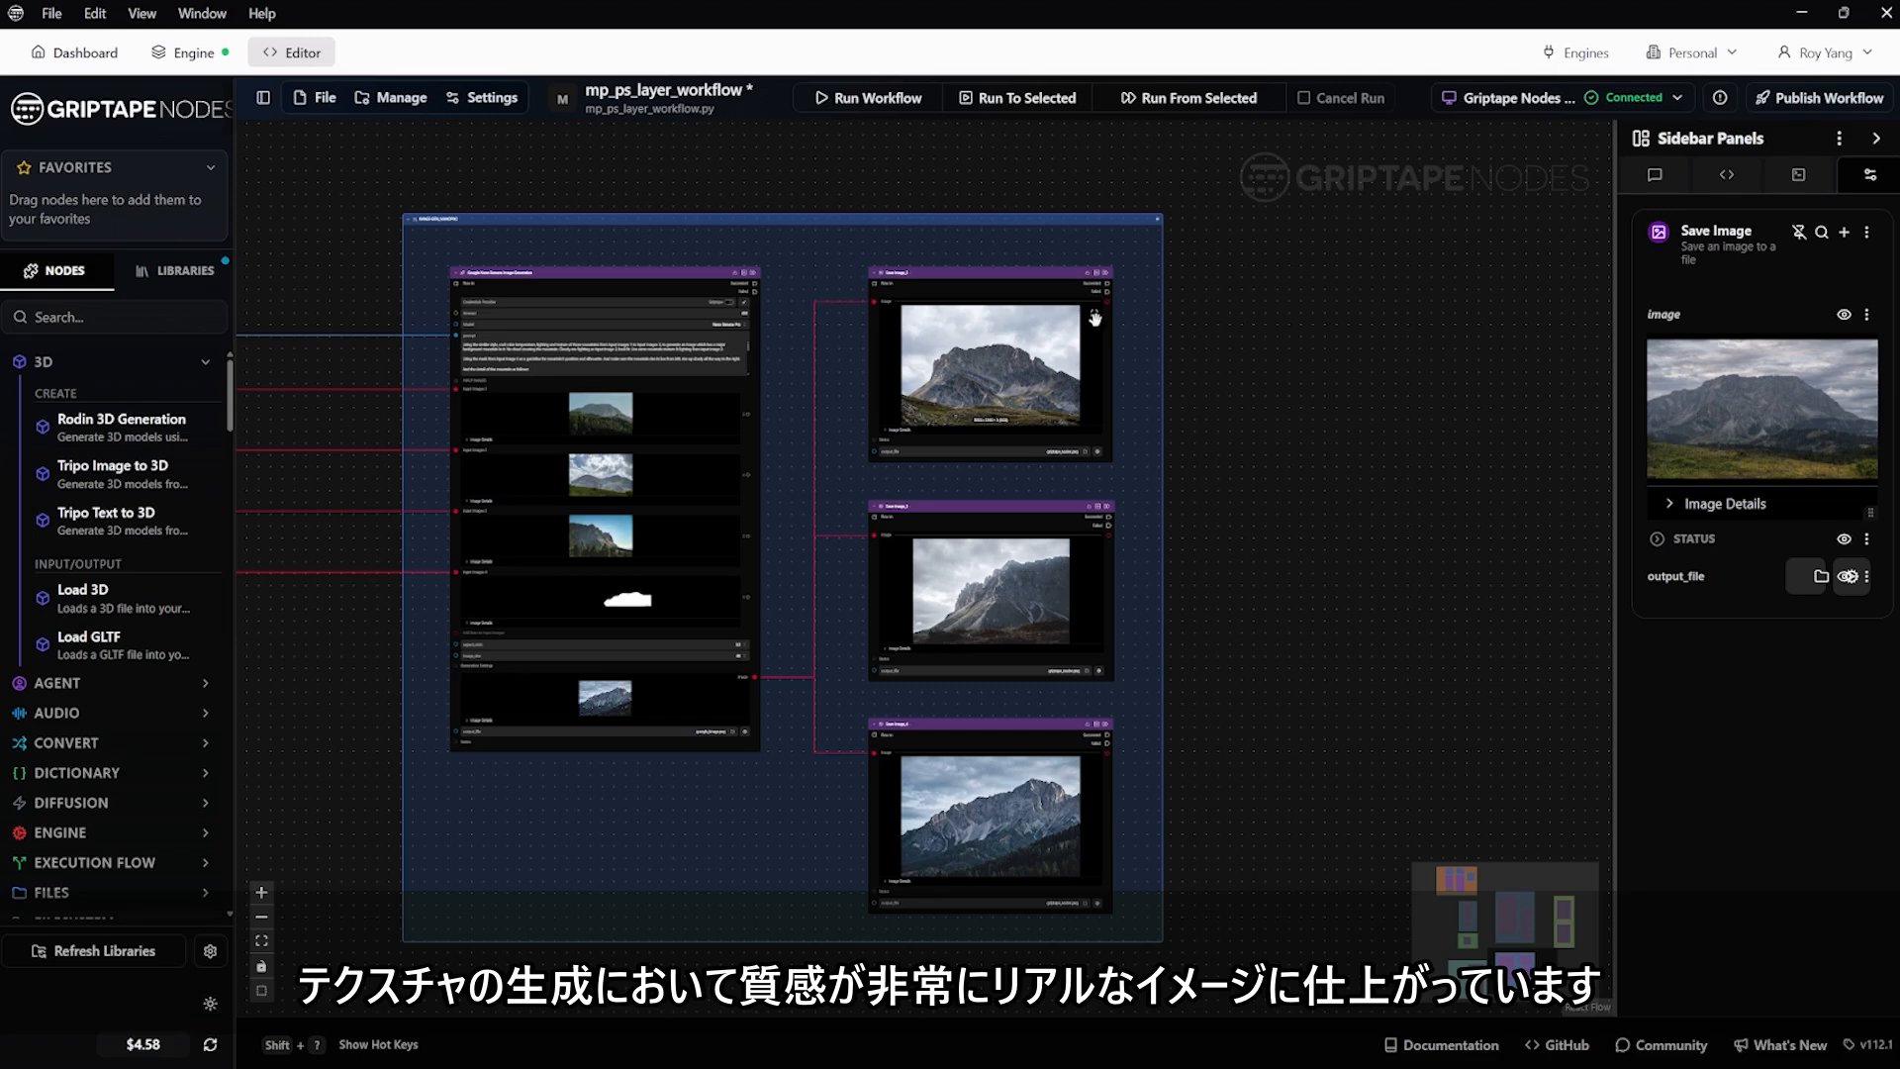
pyautogui.click(1094, 317)
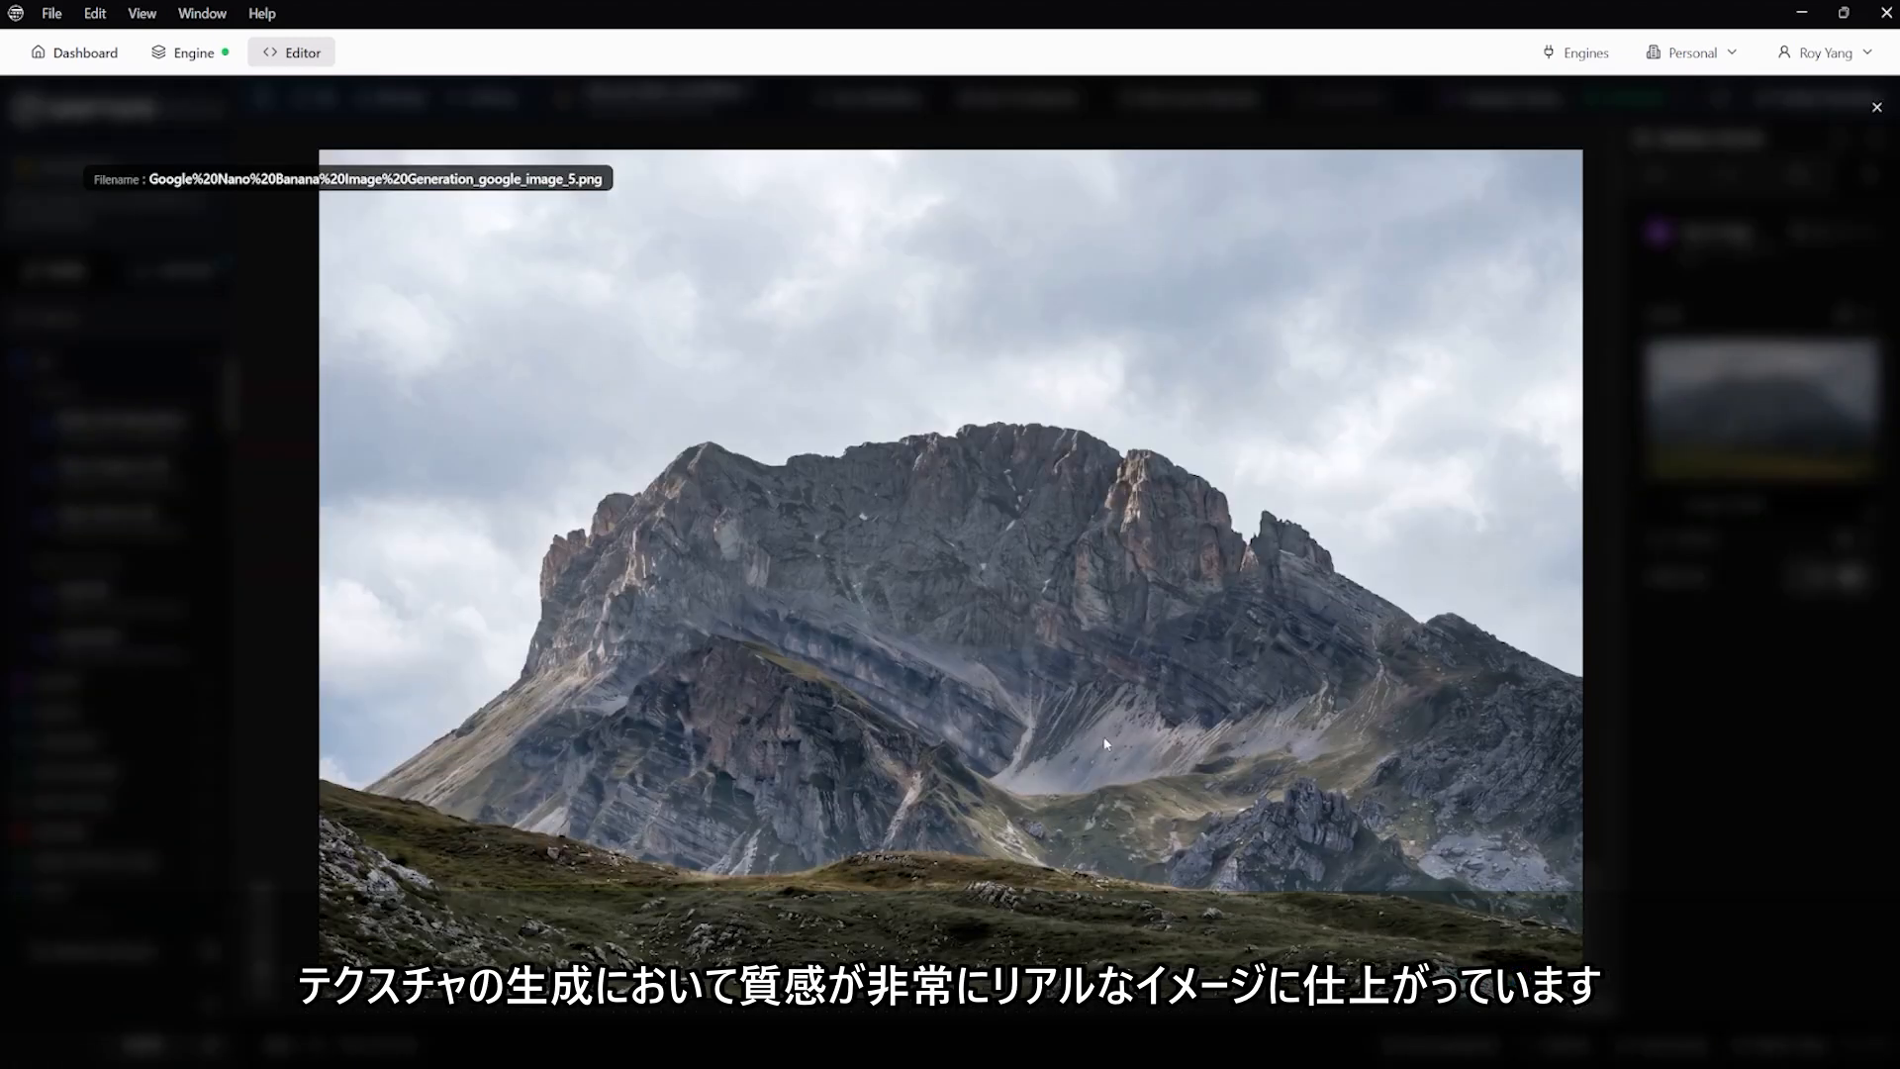
pyautogui.click(1878, 109)
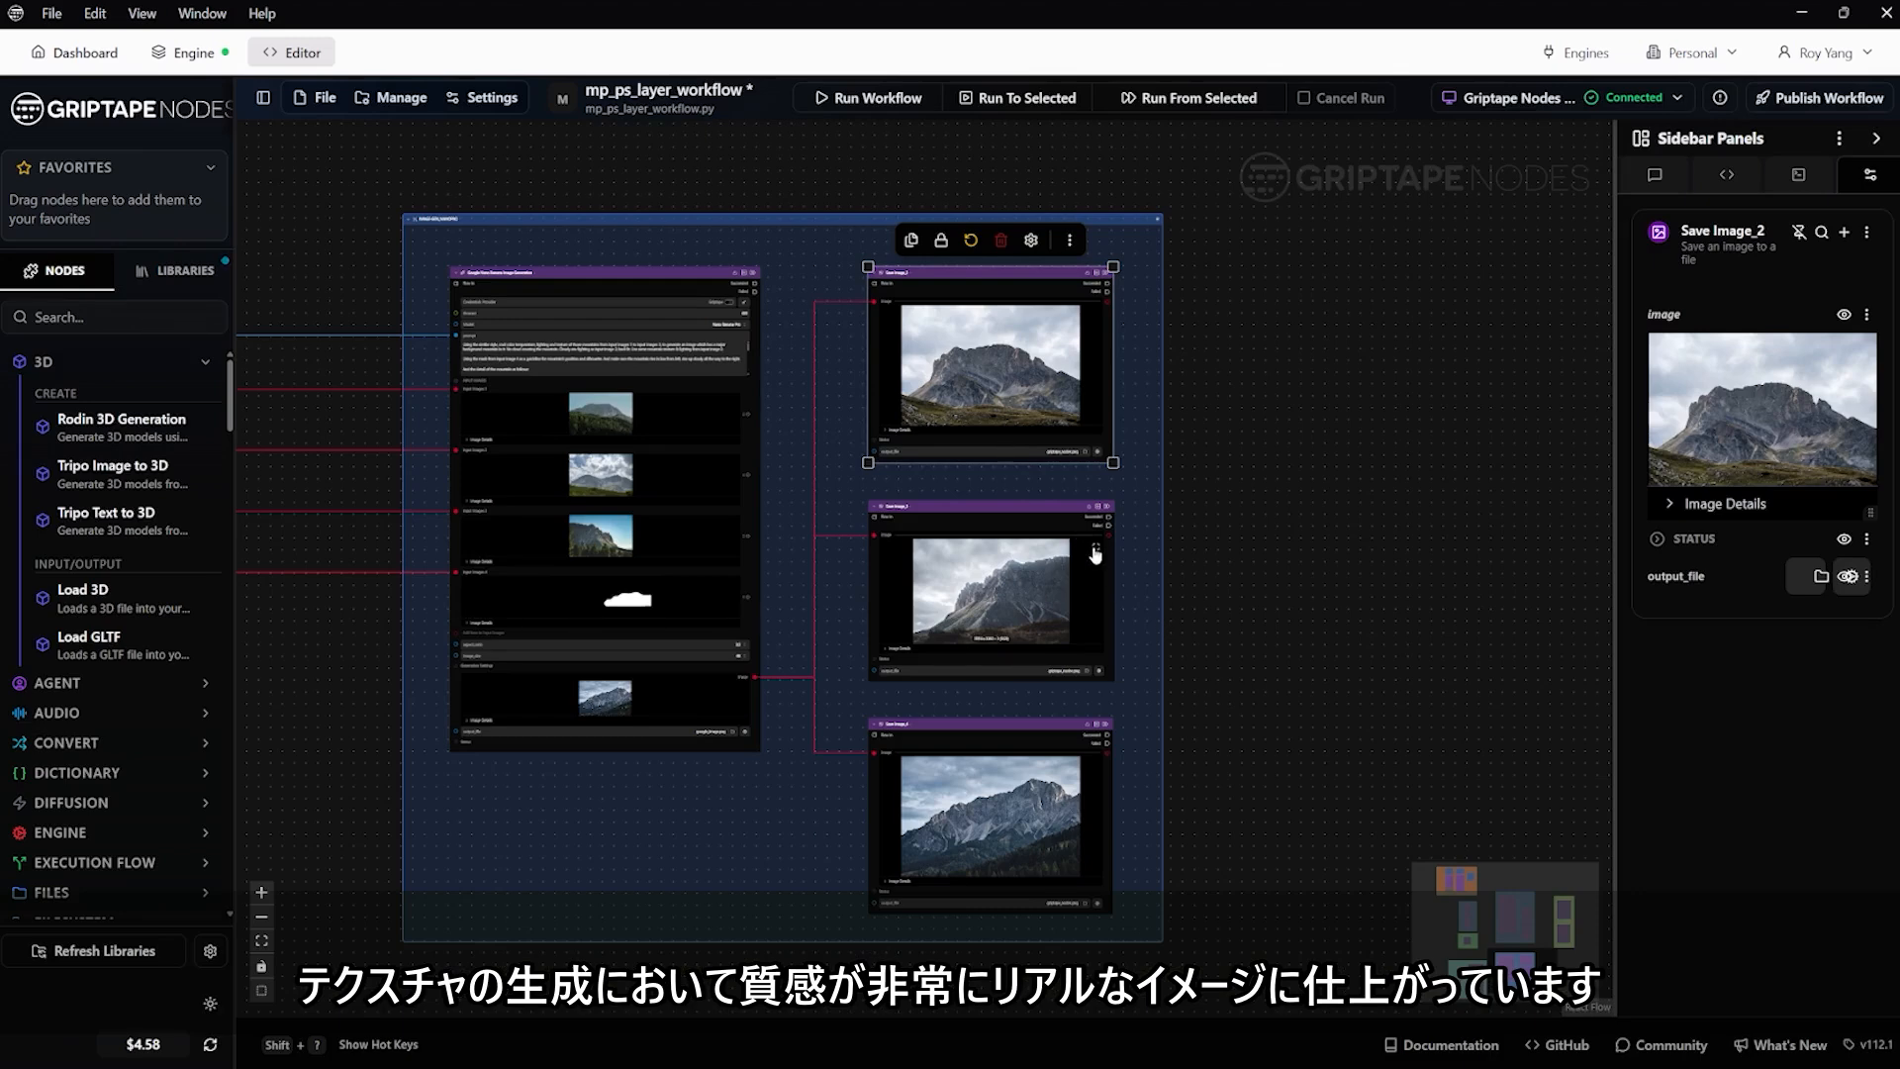
pyautogui.click(1095, 550)
pyautogui.click(1878, 107)
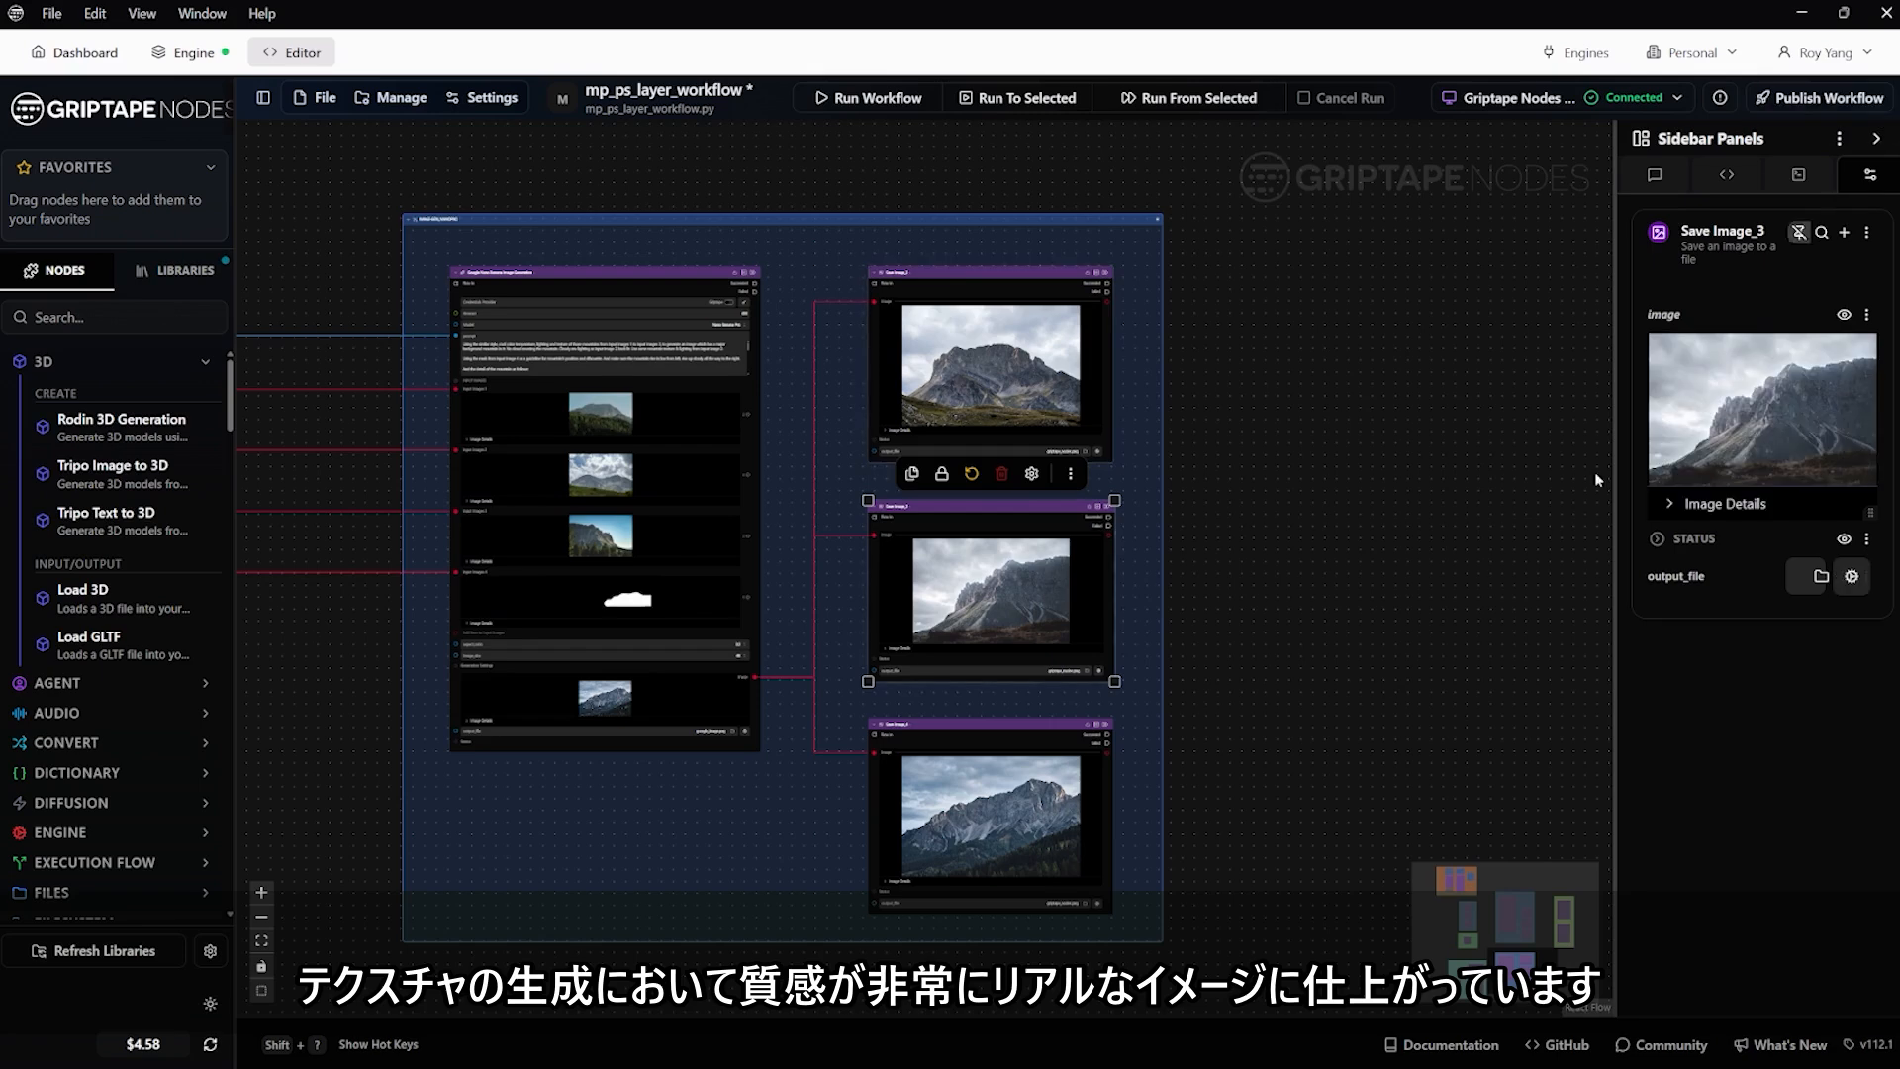
pyautogui.scroll(5, 1031, 644)
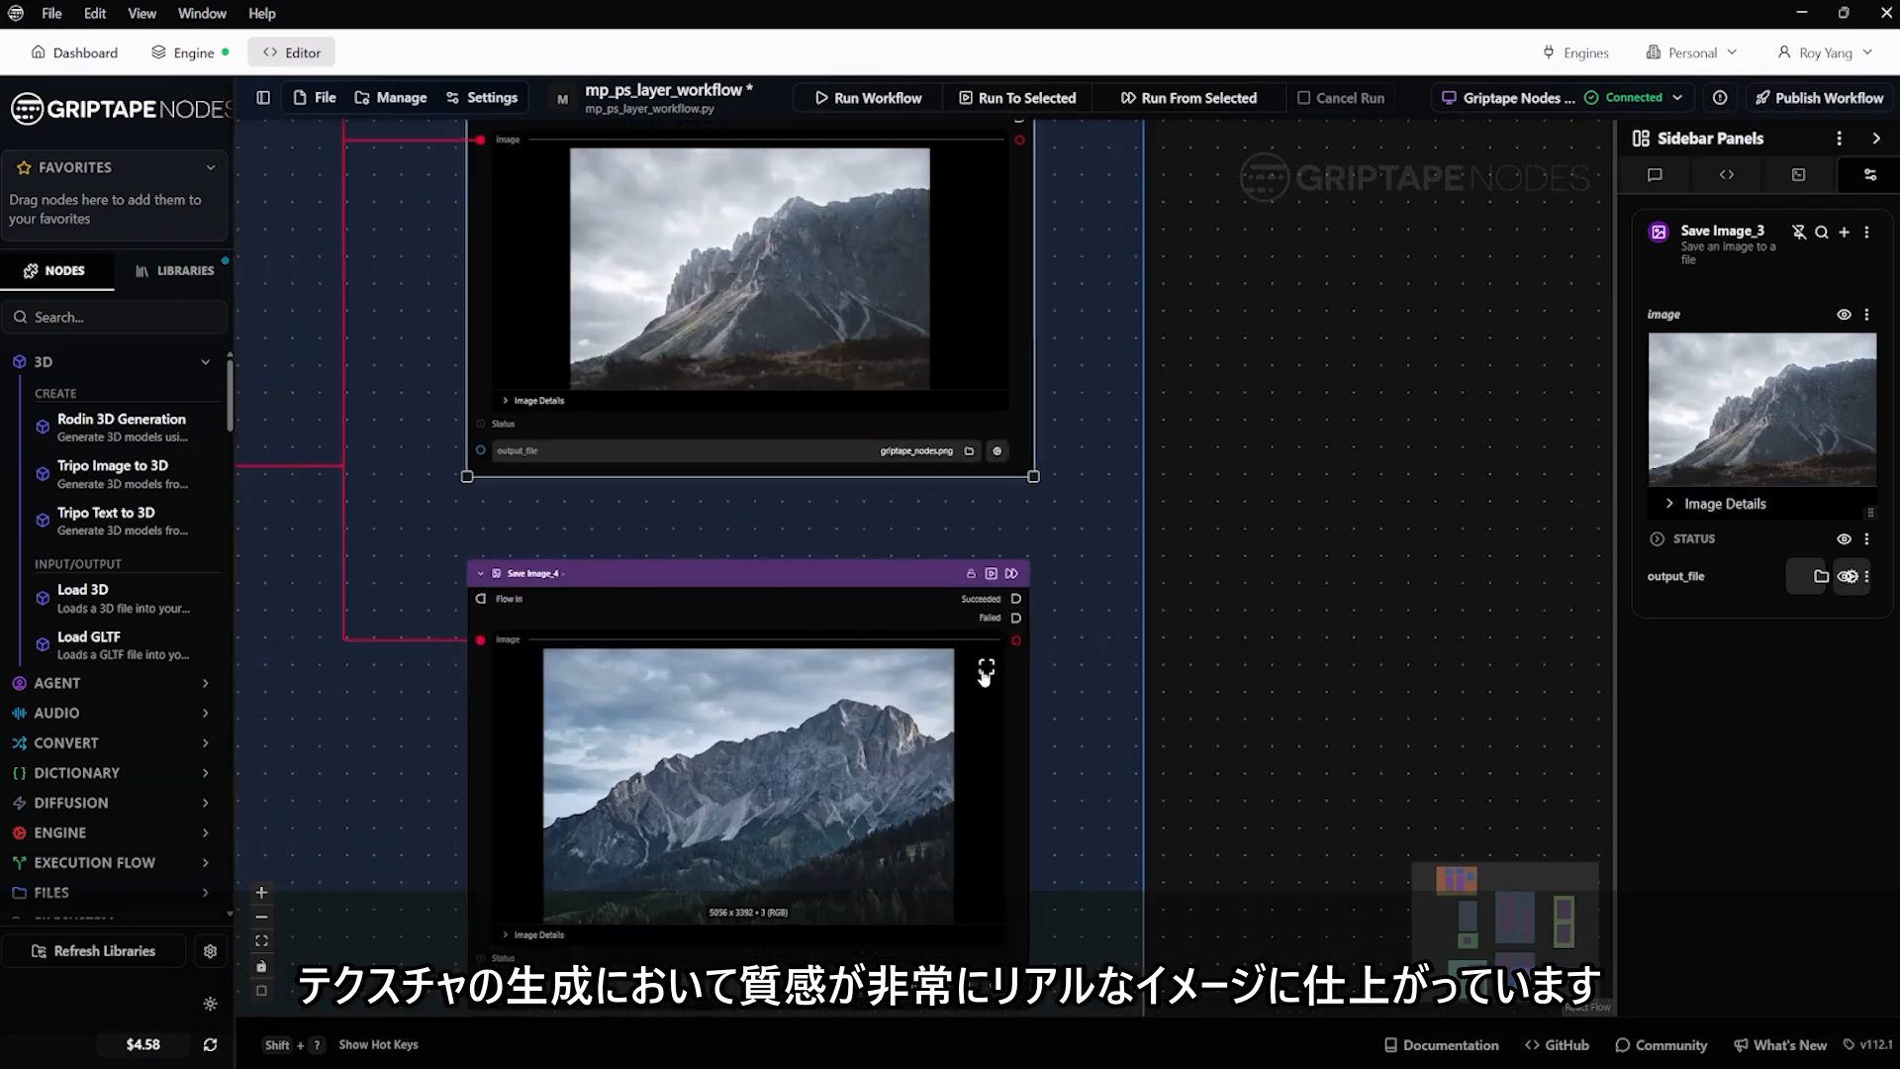
pyautogui.click(985, 661)
pyautogui.click(1877, 107)
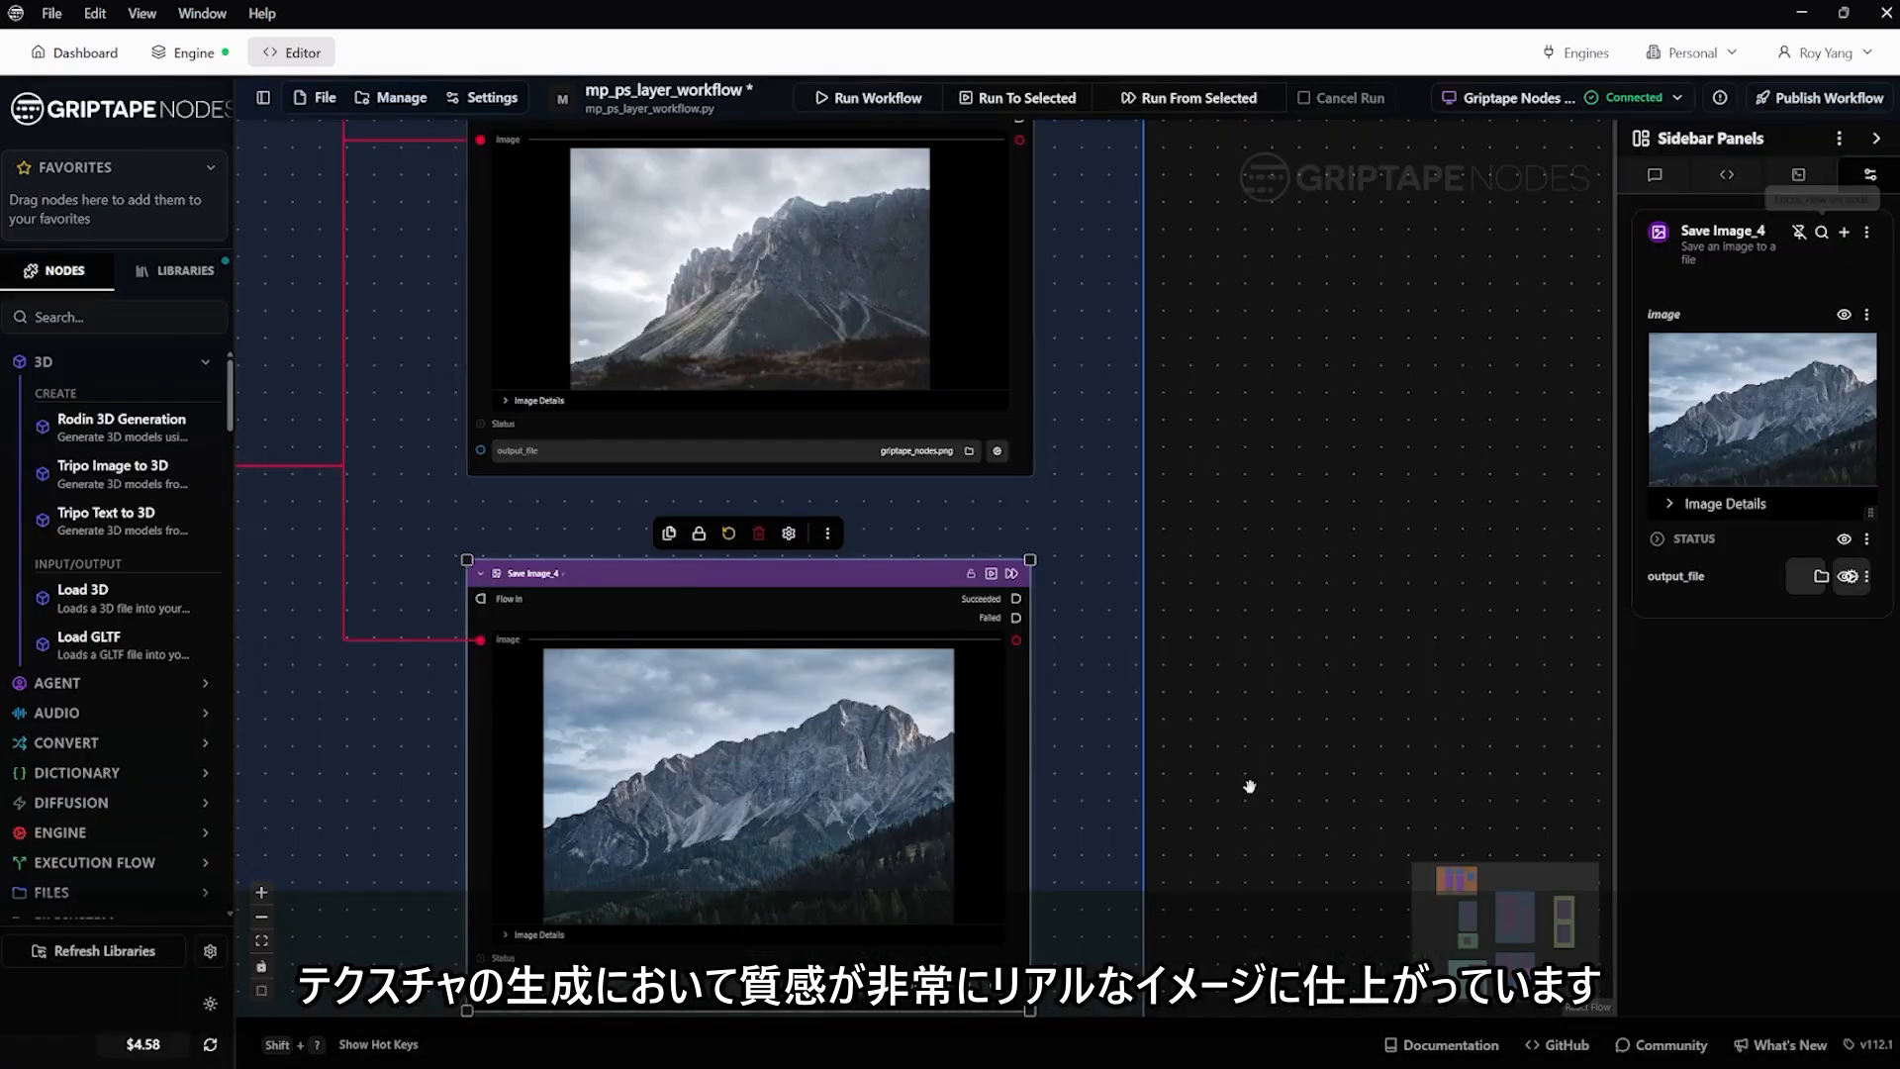
# Compare the Nano Banana Pro and FLUX.2 output groups, and open the FLUX.2 group's Save Image result full size
pyautogui.scroll(-5, 1277, 743)
pyautogui.scroll(-3, 1273, 731)
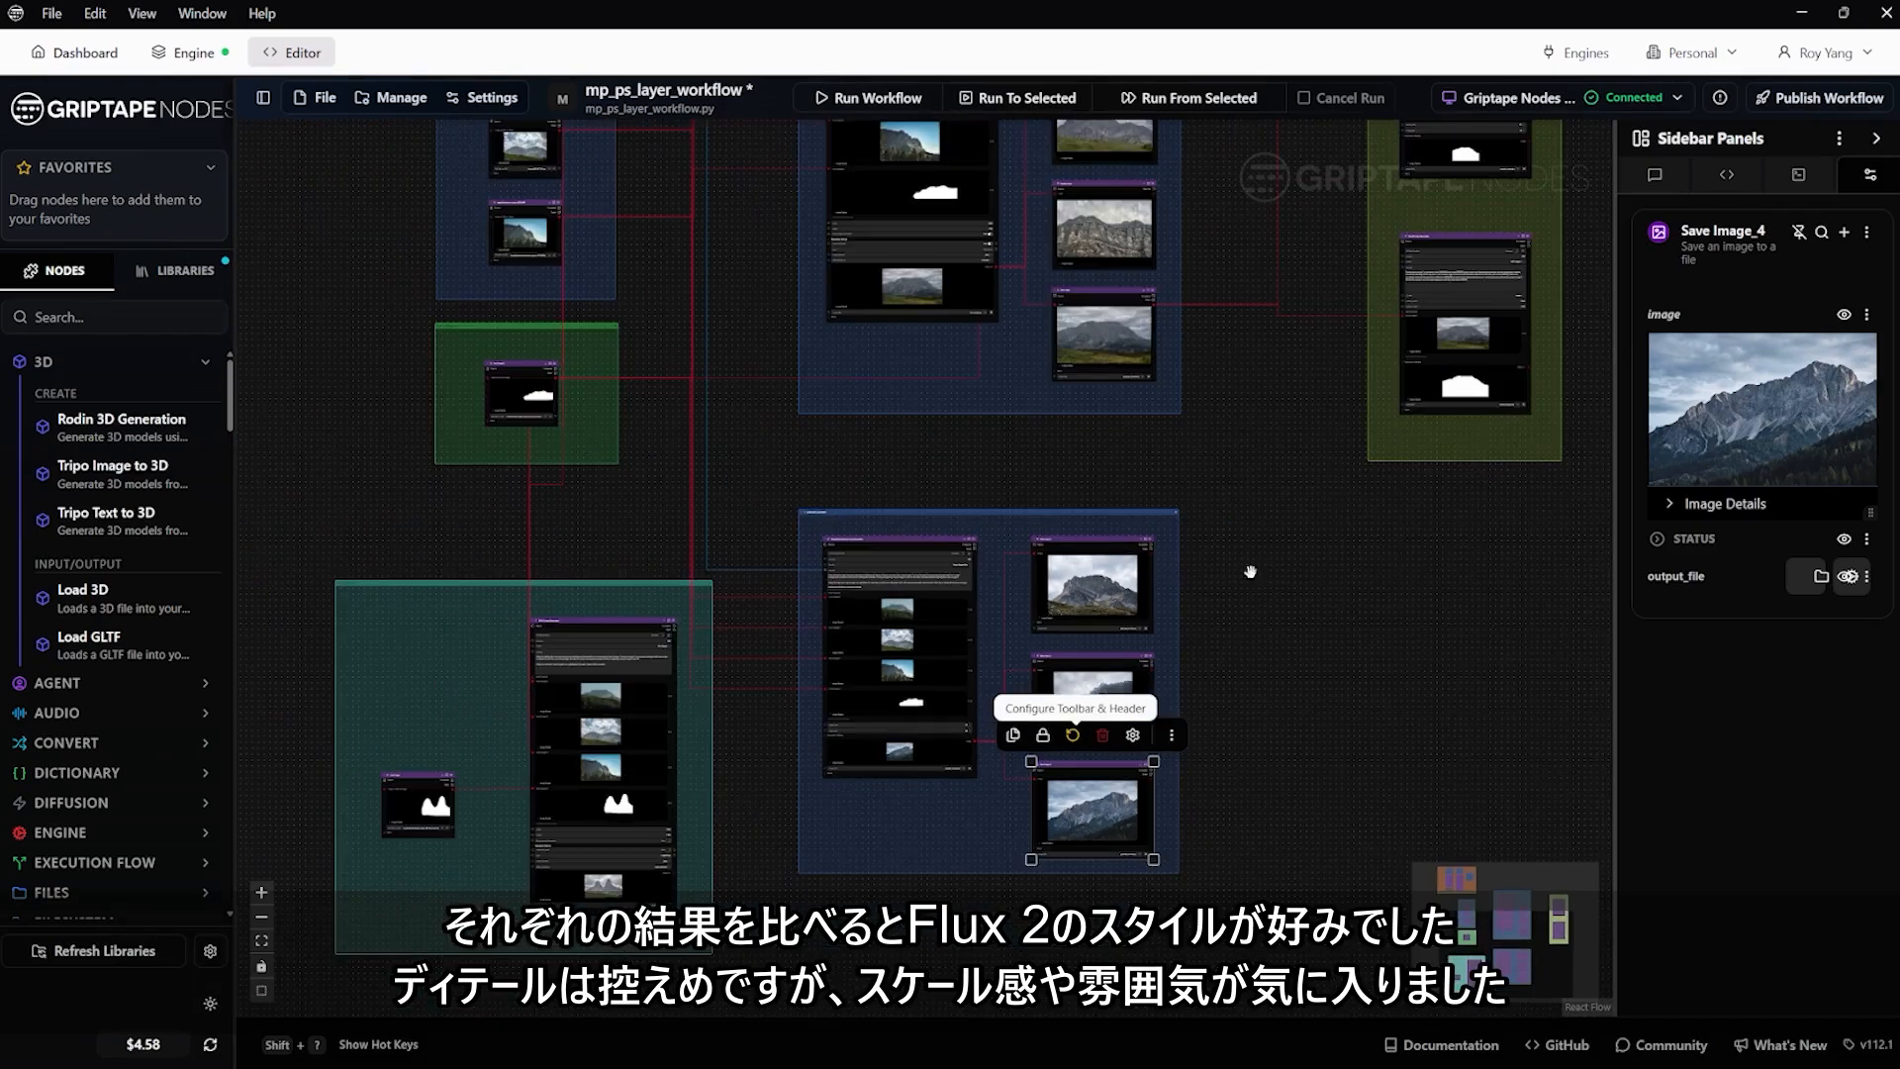
pyautogui.moveTo(1235, 466); pyautogui.dragTo(1108, 739)
pyautogui.scroll(5, 833, 291)
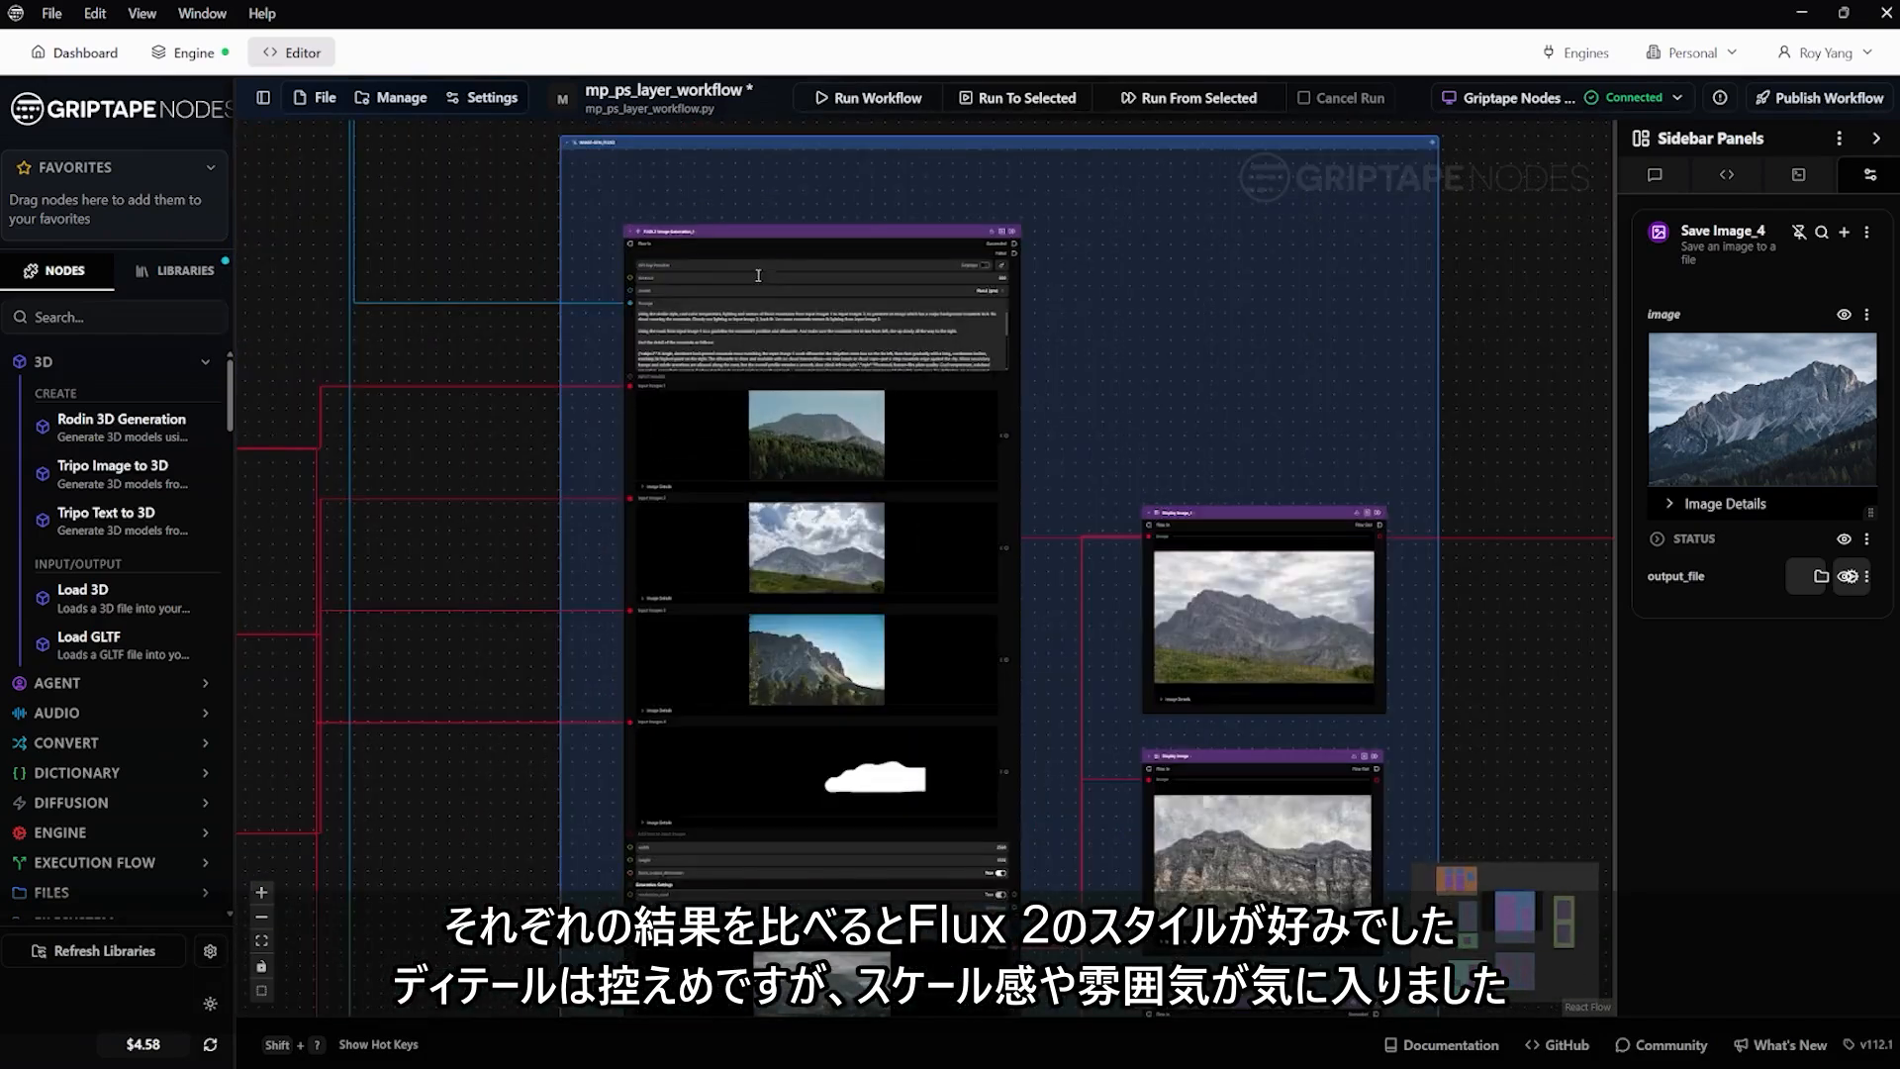
pyautogui.scroll(-4, 780, 320)
pyautogui.moveTo(1177, 792); pyautogui.dragTo(1128, 439)
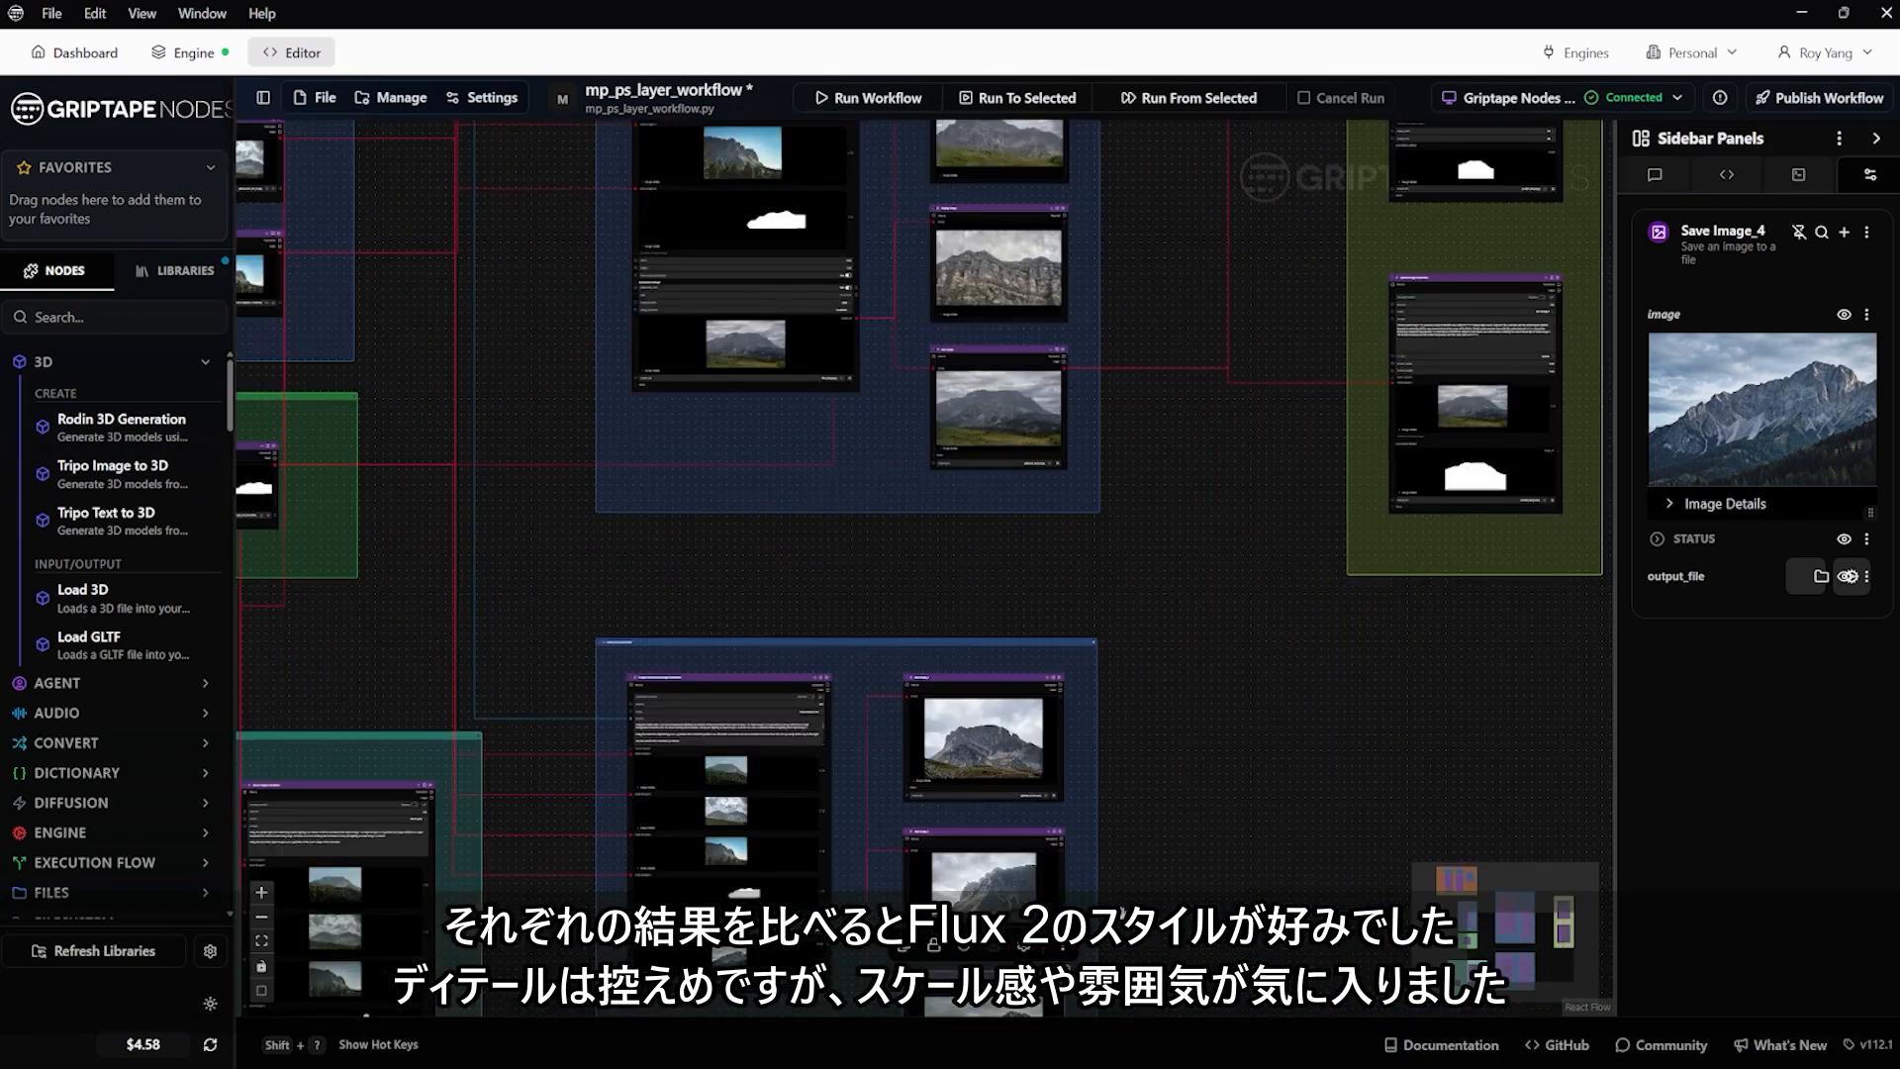
pyautogui.moveTo(1124, 913); pyautogui.dragTo(1141, 649)
pyautogui.scroll(2, 1124, 732)
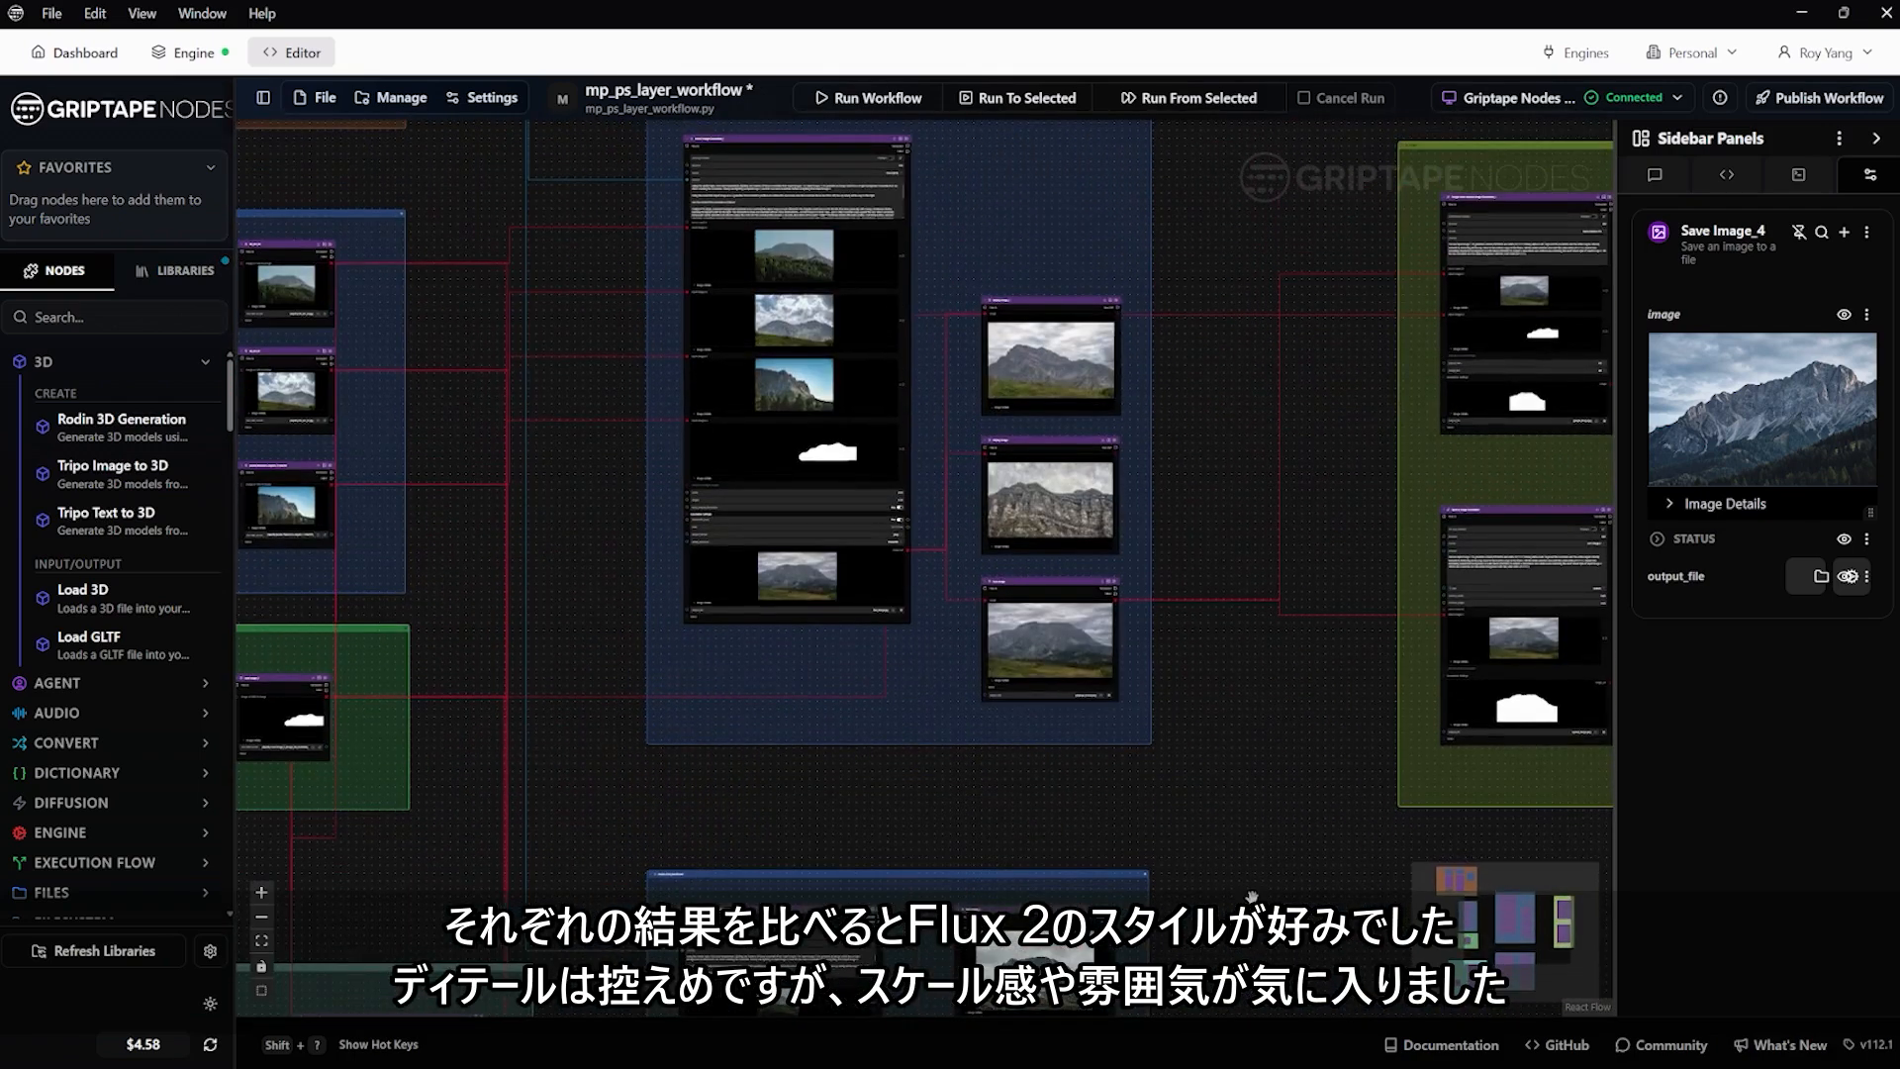
pyautogui.scroll(3, 1115, 668)
pyautogui.click(1111, 552)
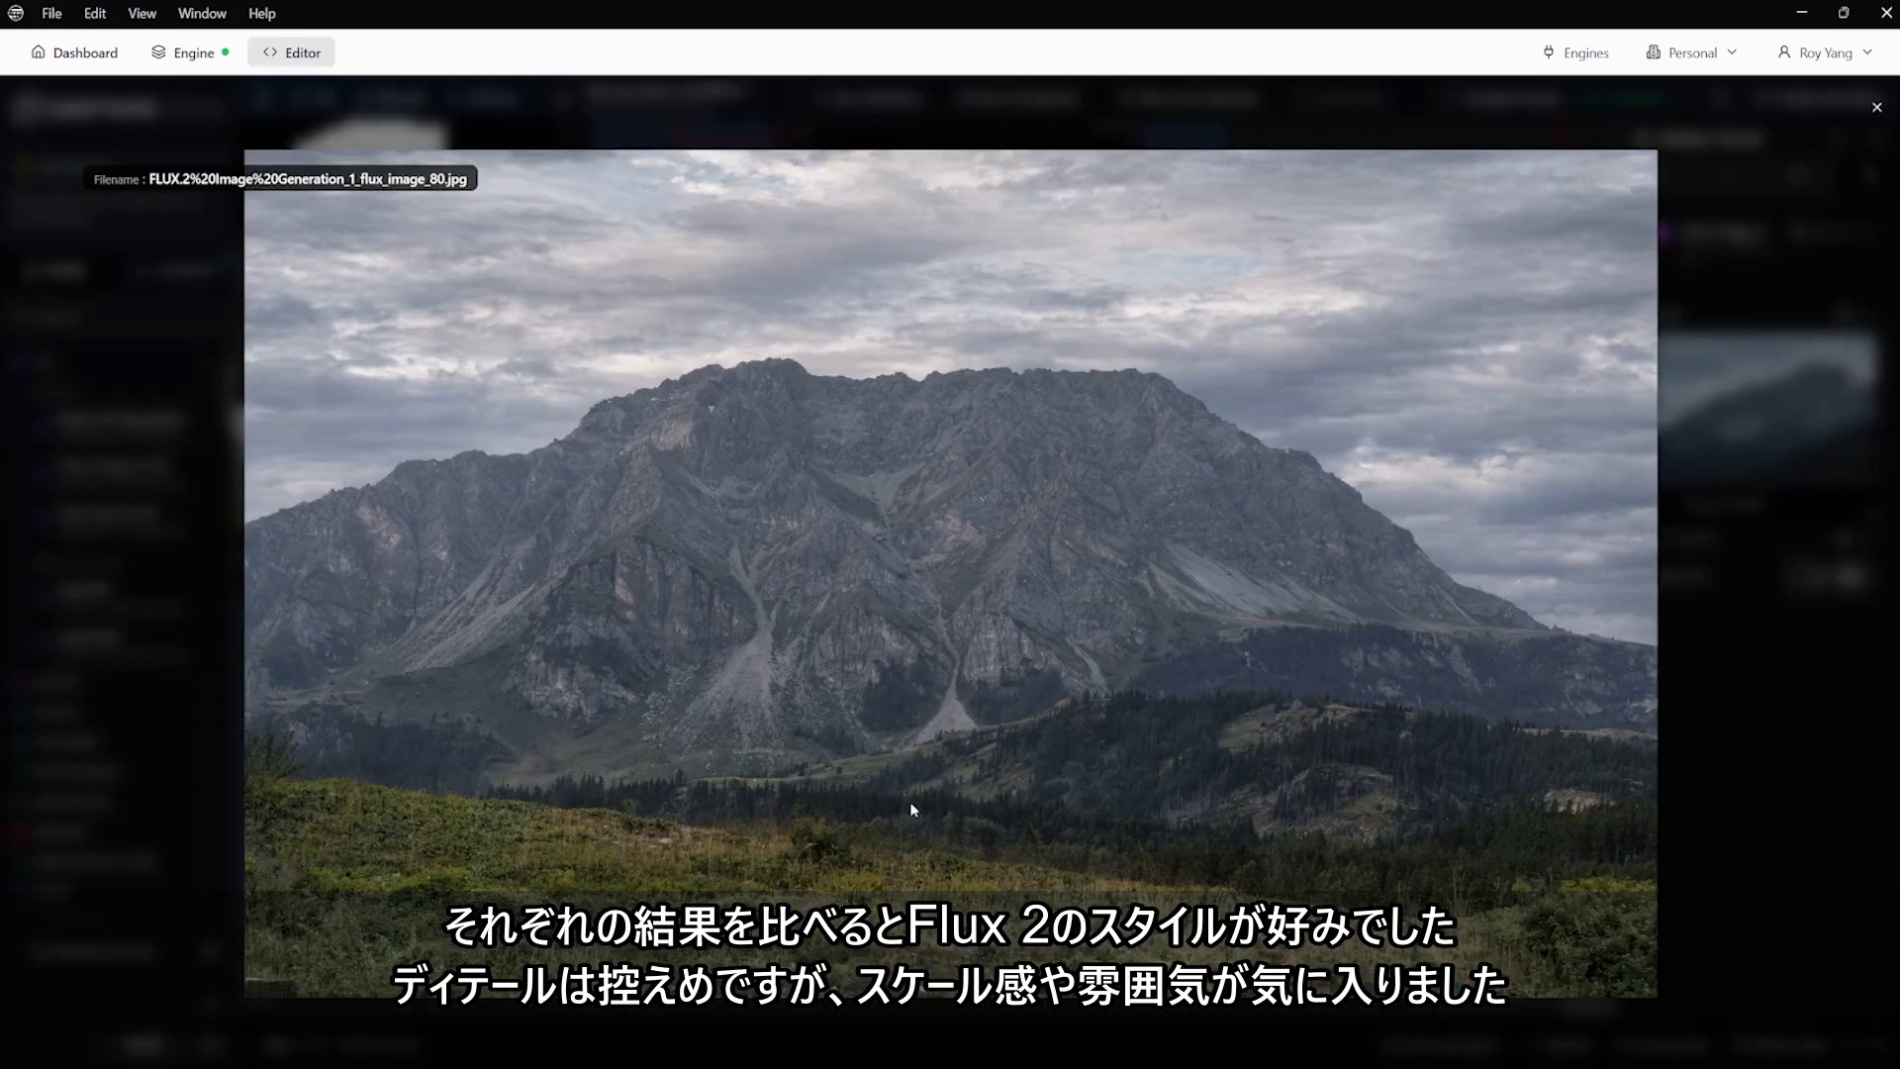
# Close the full-size image and examine the FLUX.2 group's Save Image node alongside the group's other outputs
pyautogui.click(1876, 107)
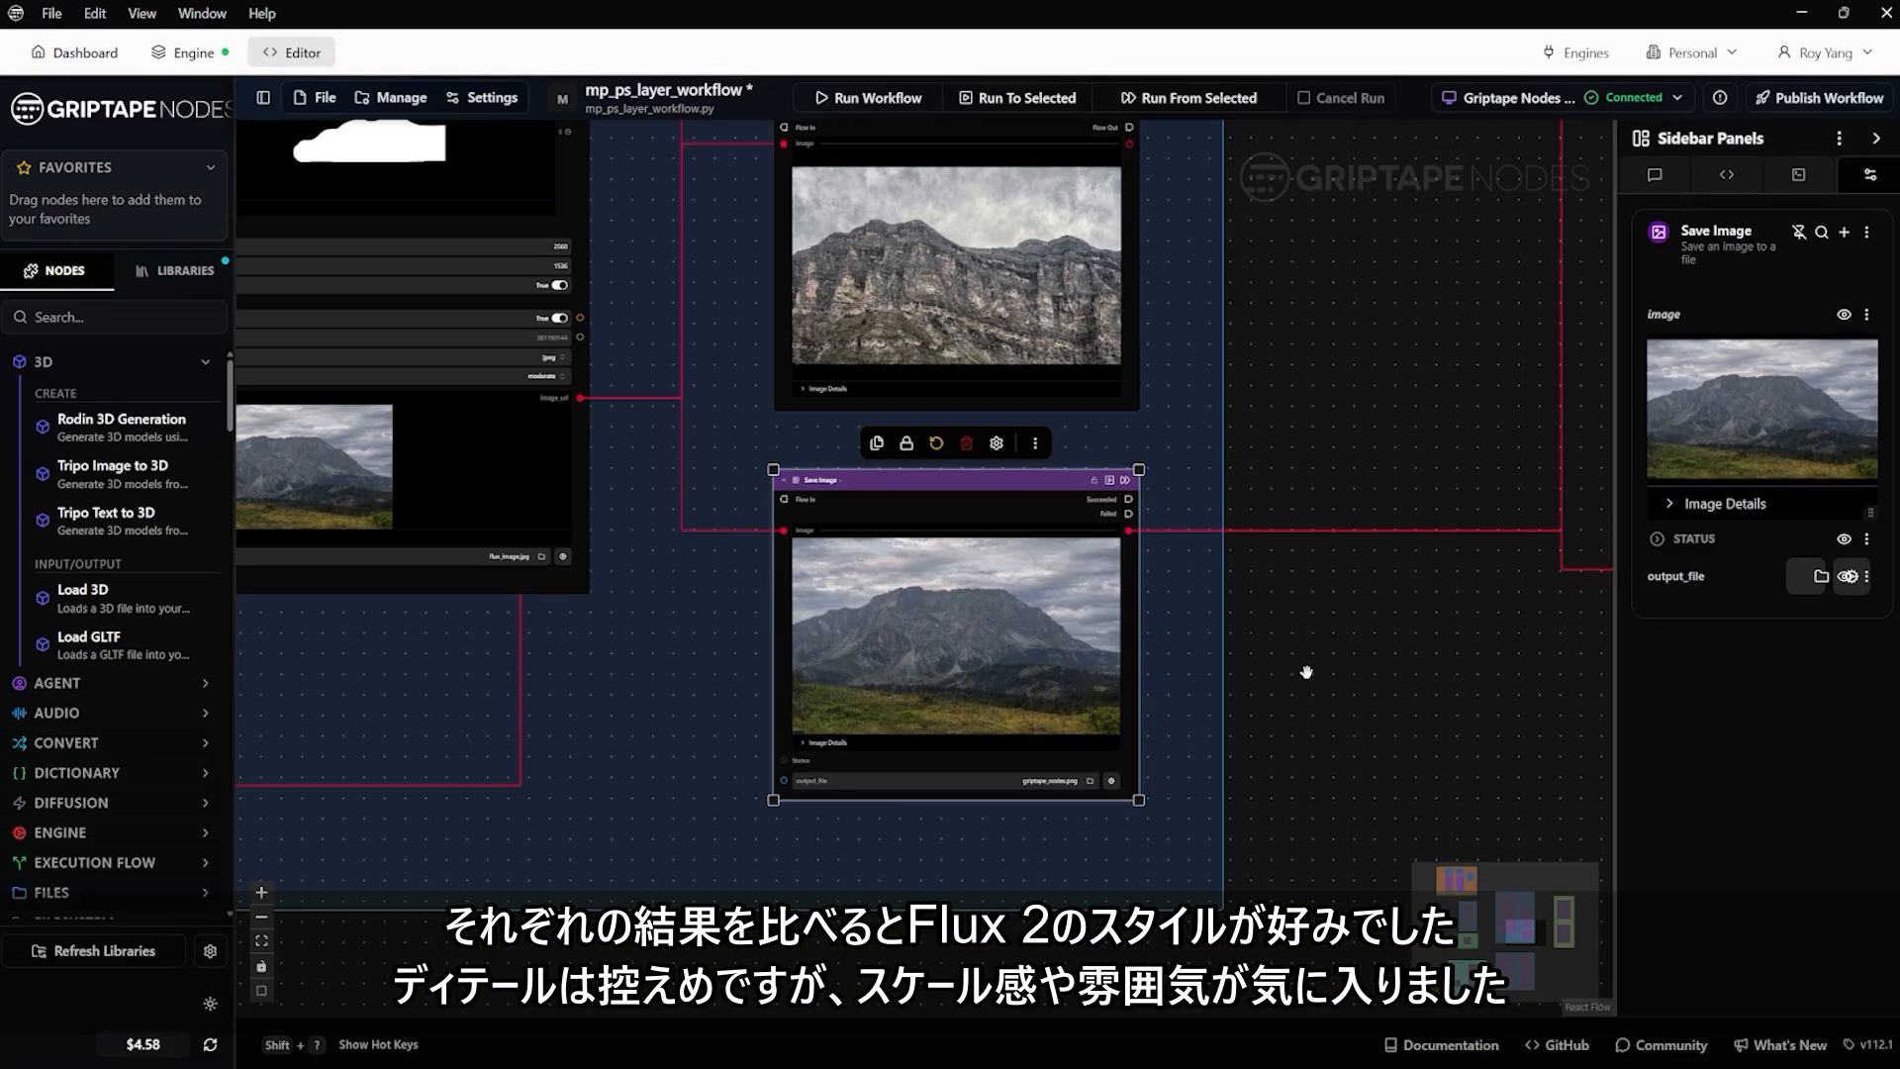
pyautogui.scroll(-4, 1295, 680)
pyautogui.scroll(-5, 1336, 492)
pyautogui.moveTo(1403, 480); pyautogui.dragTo(736, 654)
pyautogui.moveTo(605, 690); pyautogui.dragTo(816, 505, button='middle')
pyautogui.scroll(7, 769, 572)
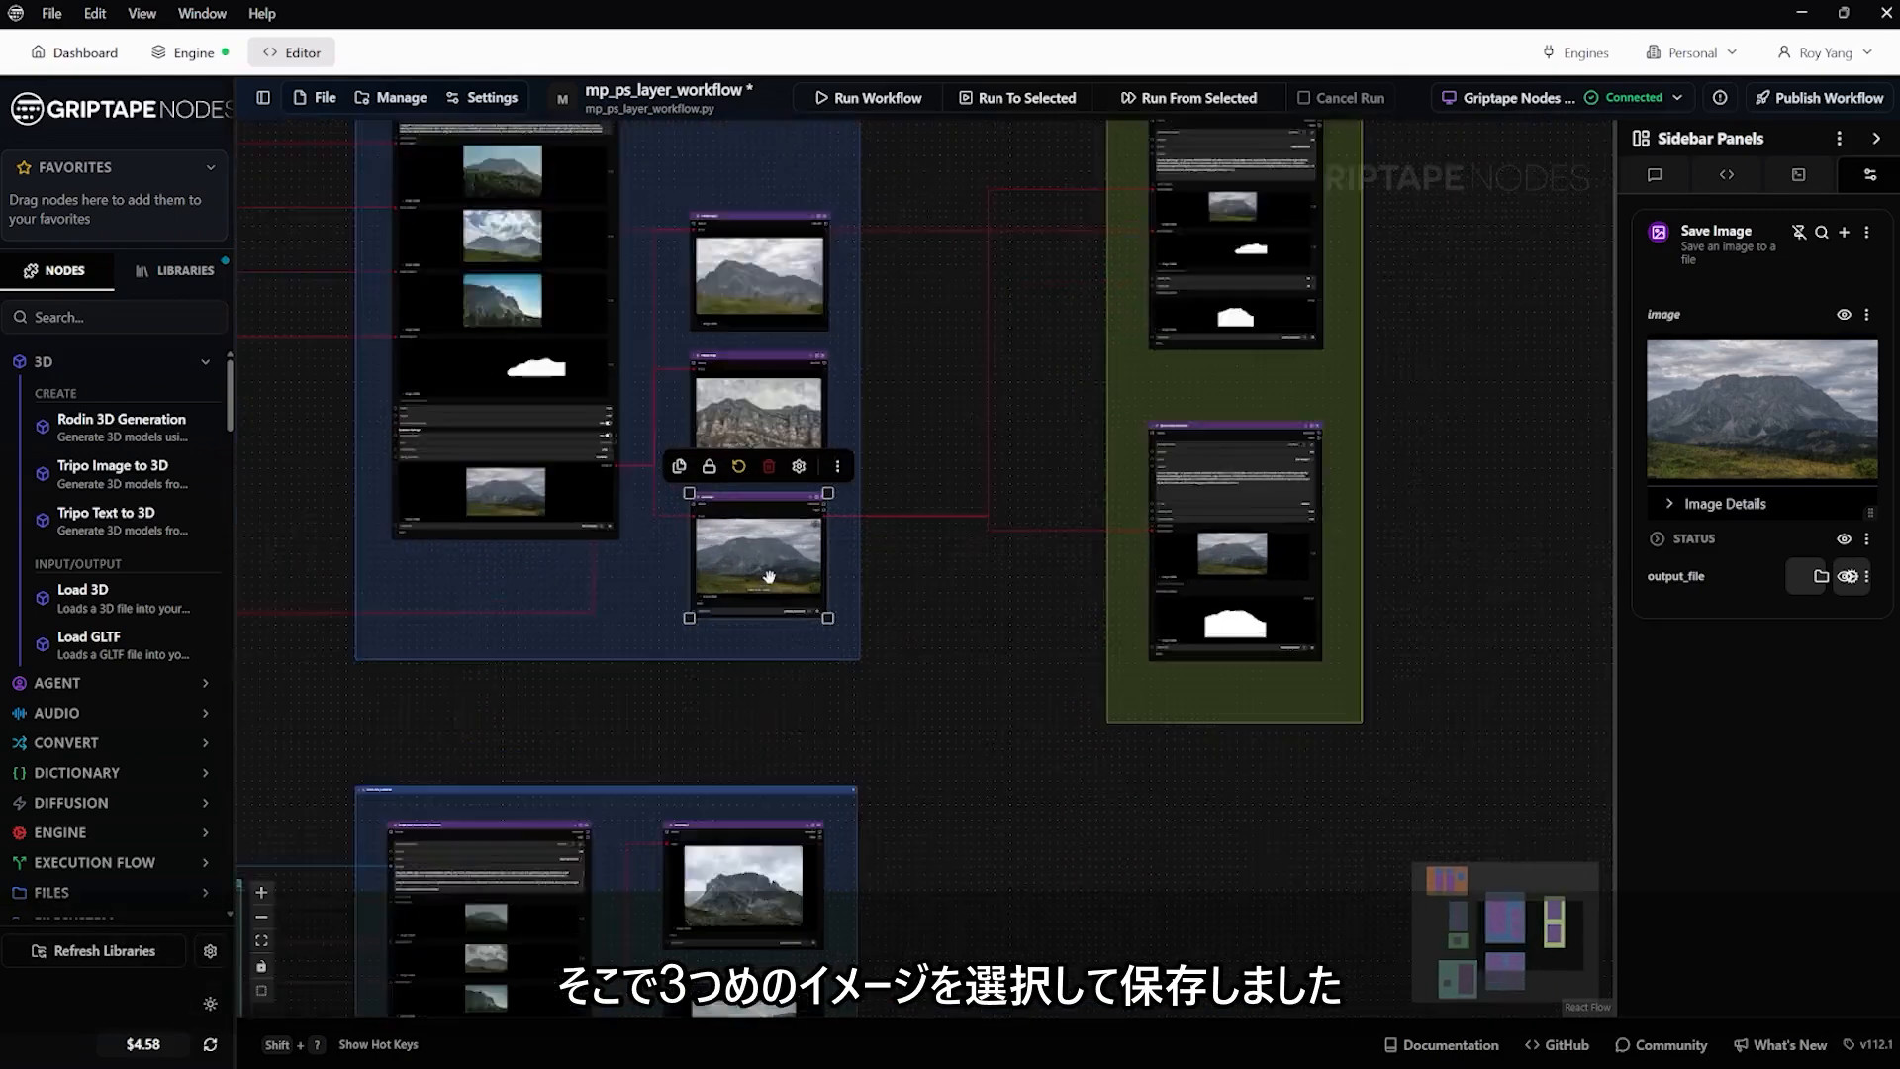
pyautogui.scroll(4, 638, 451)
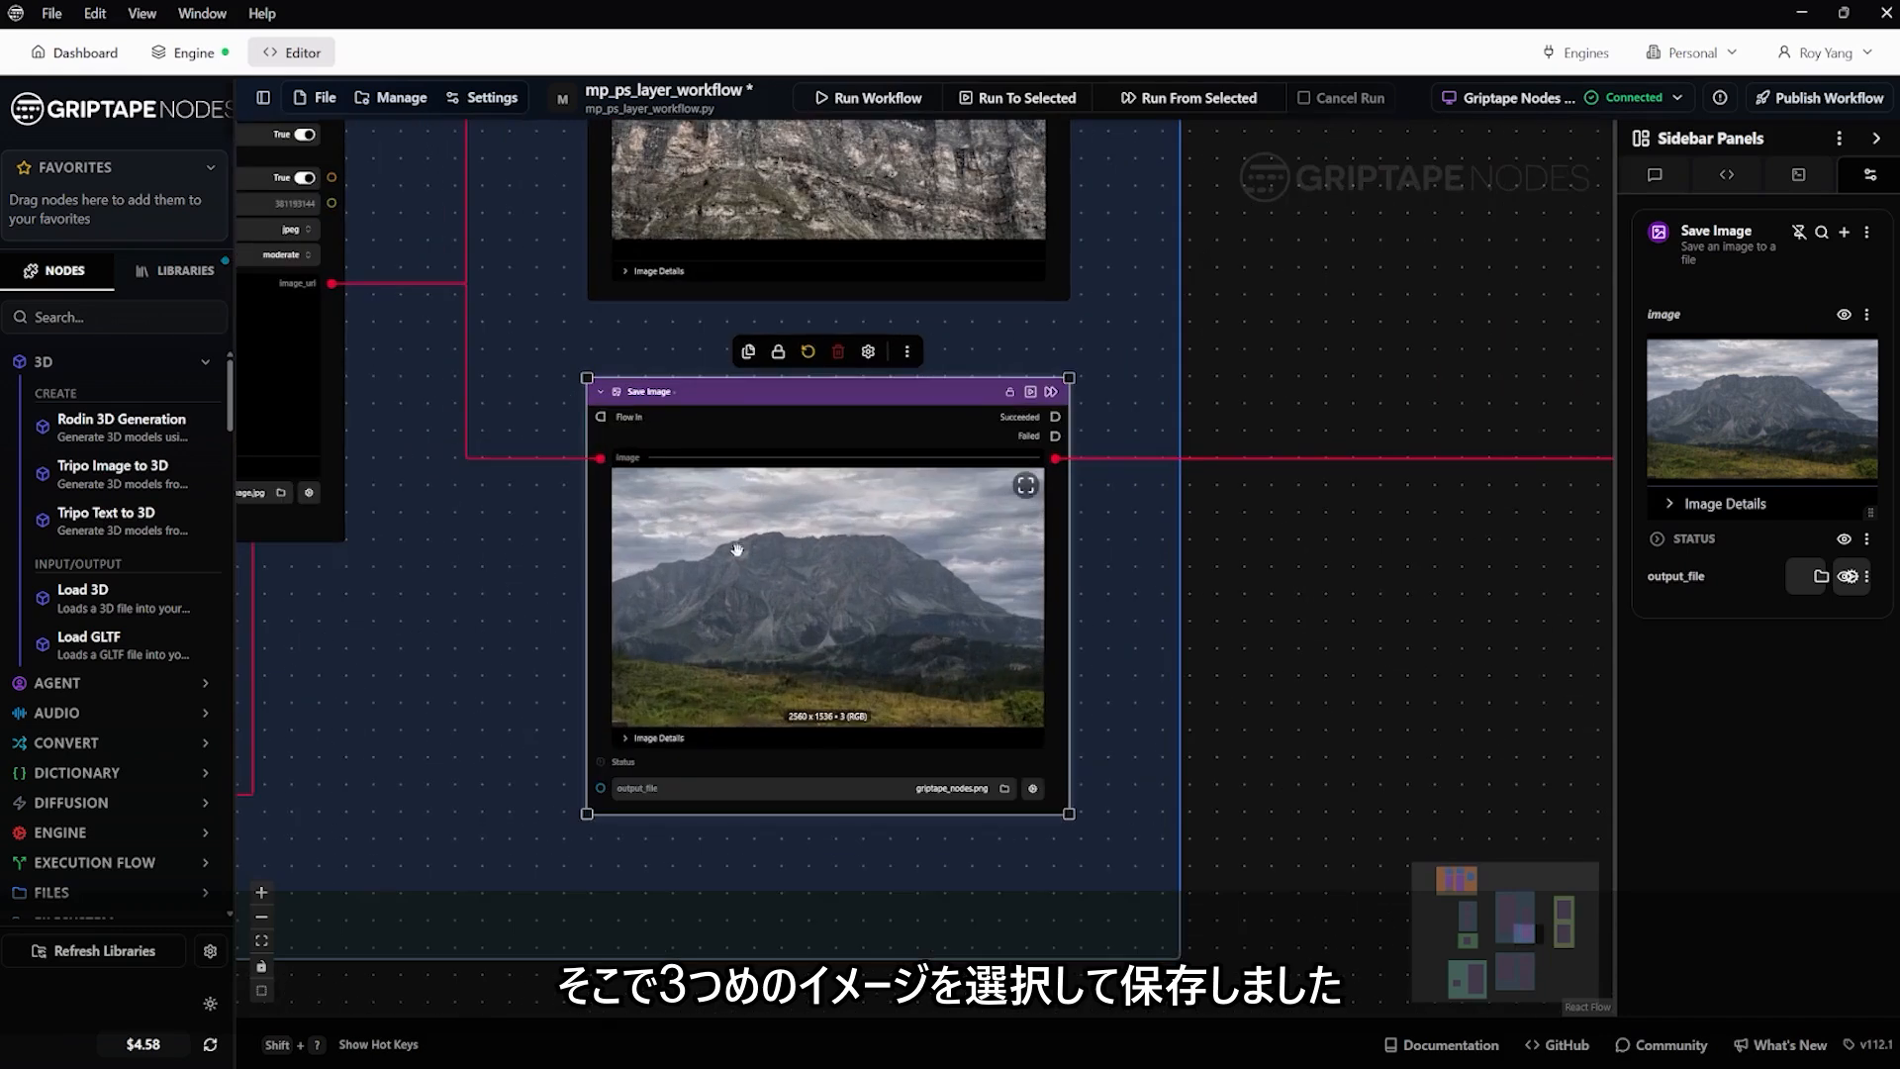
pyautogui.scroll(-5, 822, 590)
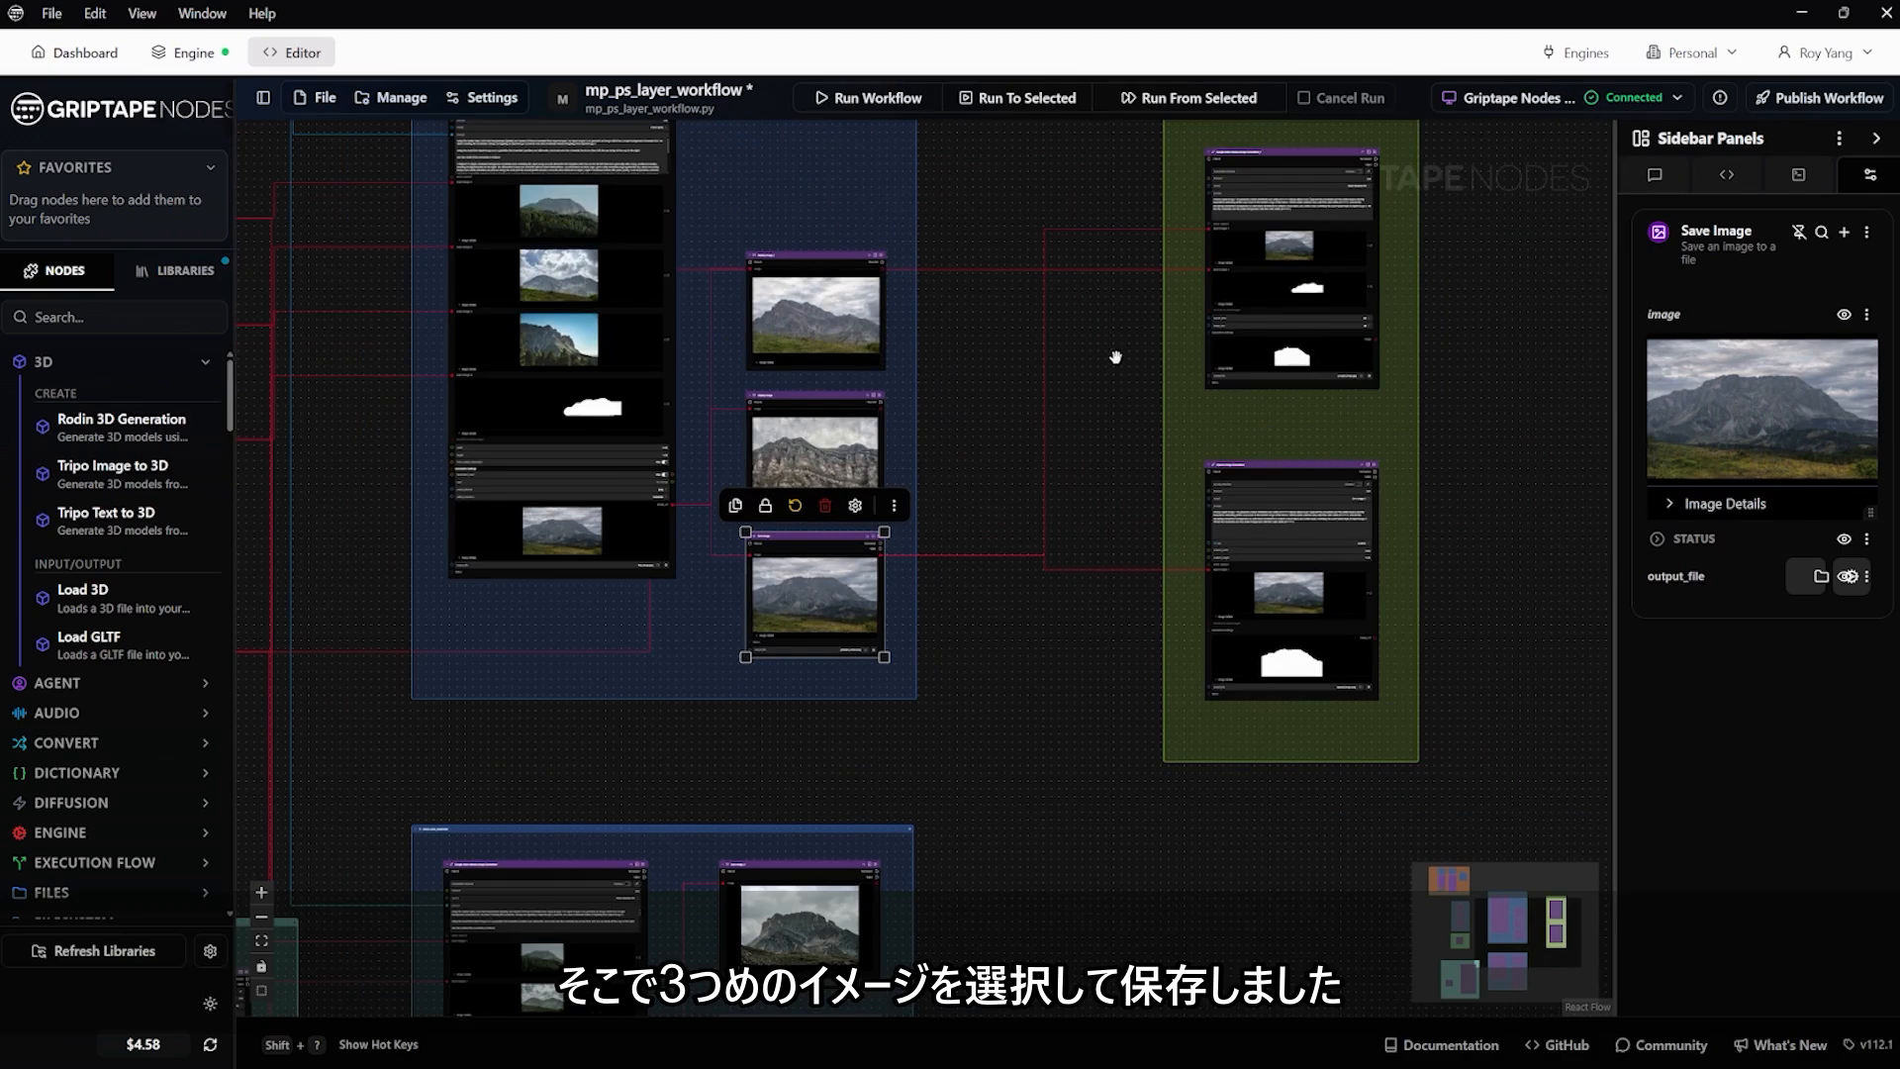
# Inspect the Google Nano Banana Image Generation_1 node's mask prompt and input images in the green group, and view its output mask full size
pyautogui.moveTo(1105, 375); pyautogui.dragTo(807, 586, button='middle')
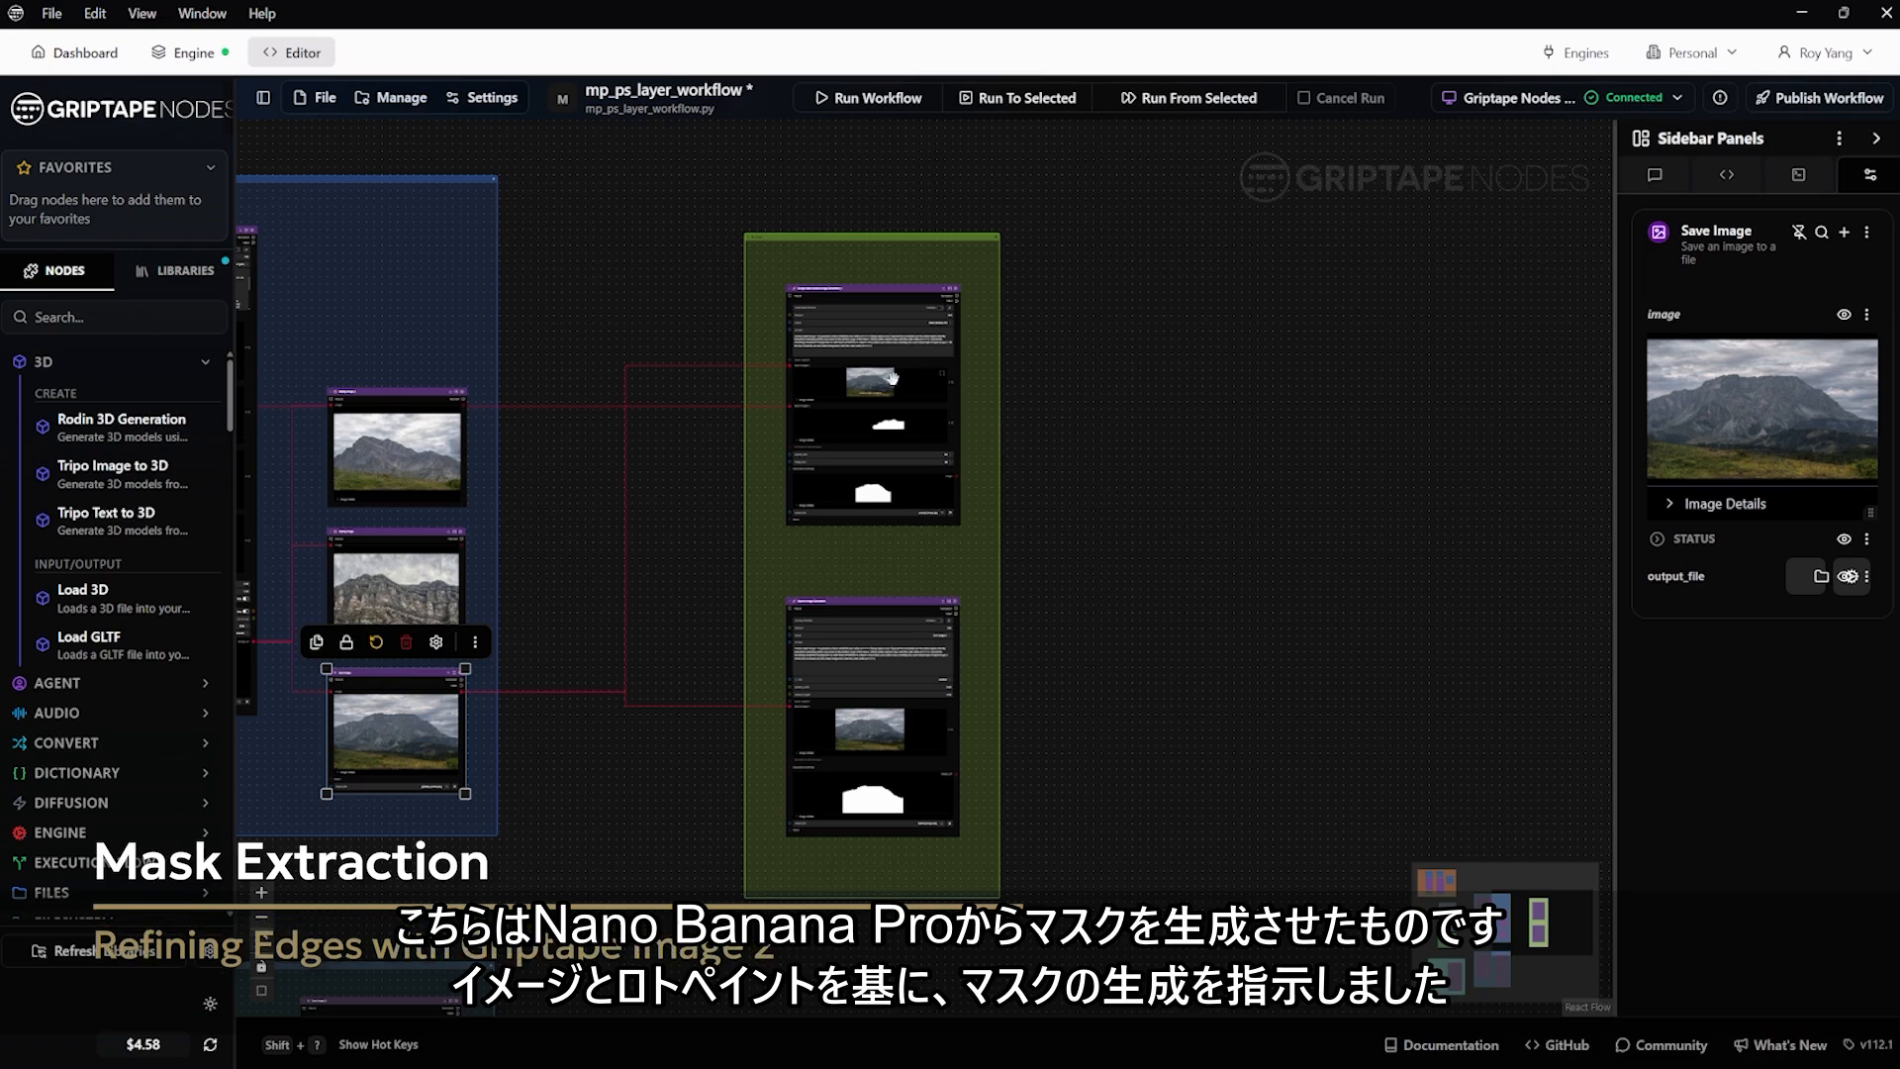
pyautogui.scroll(5, 878, 350)
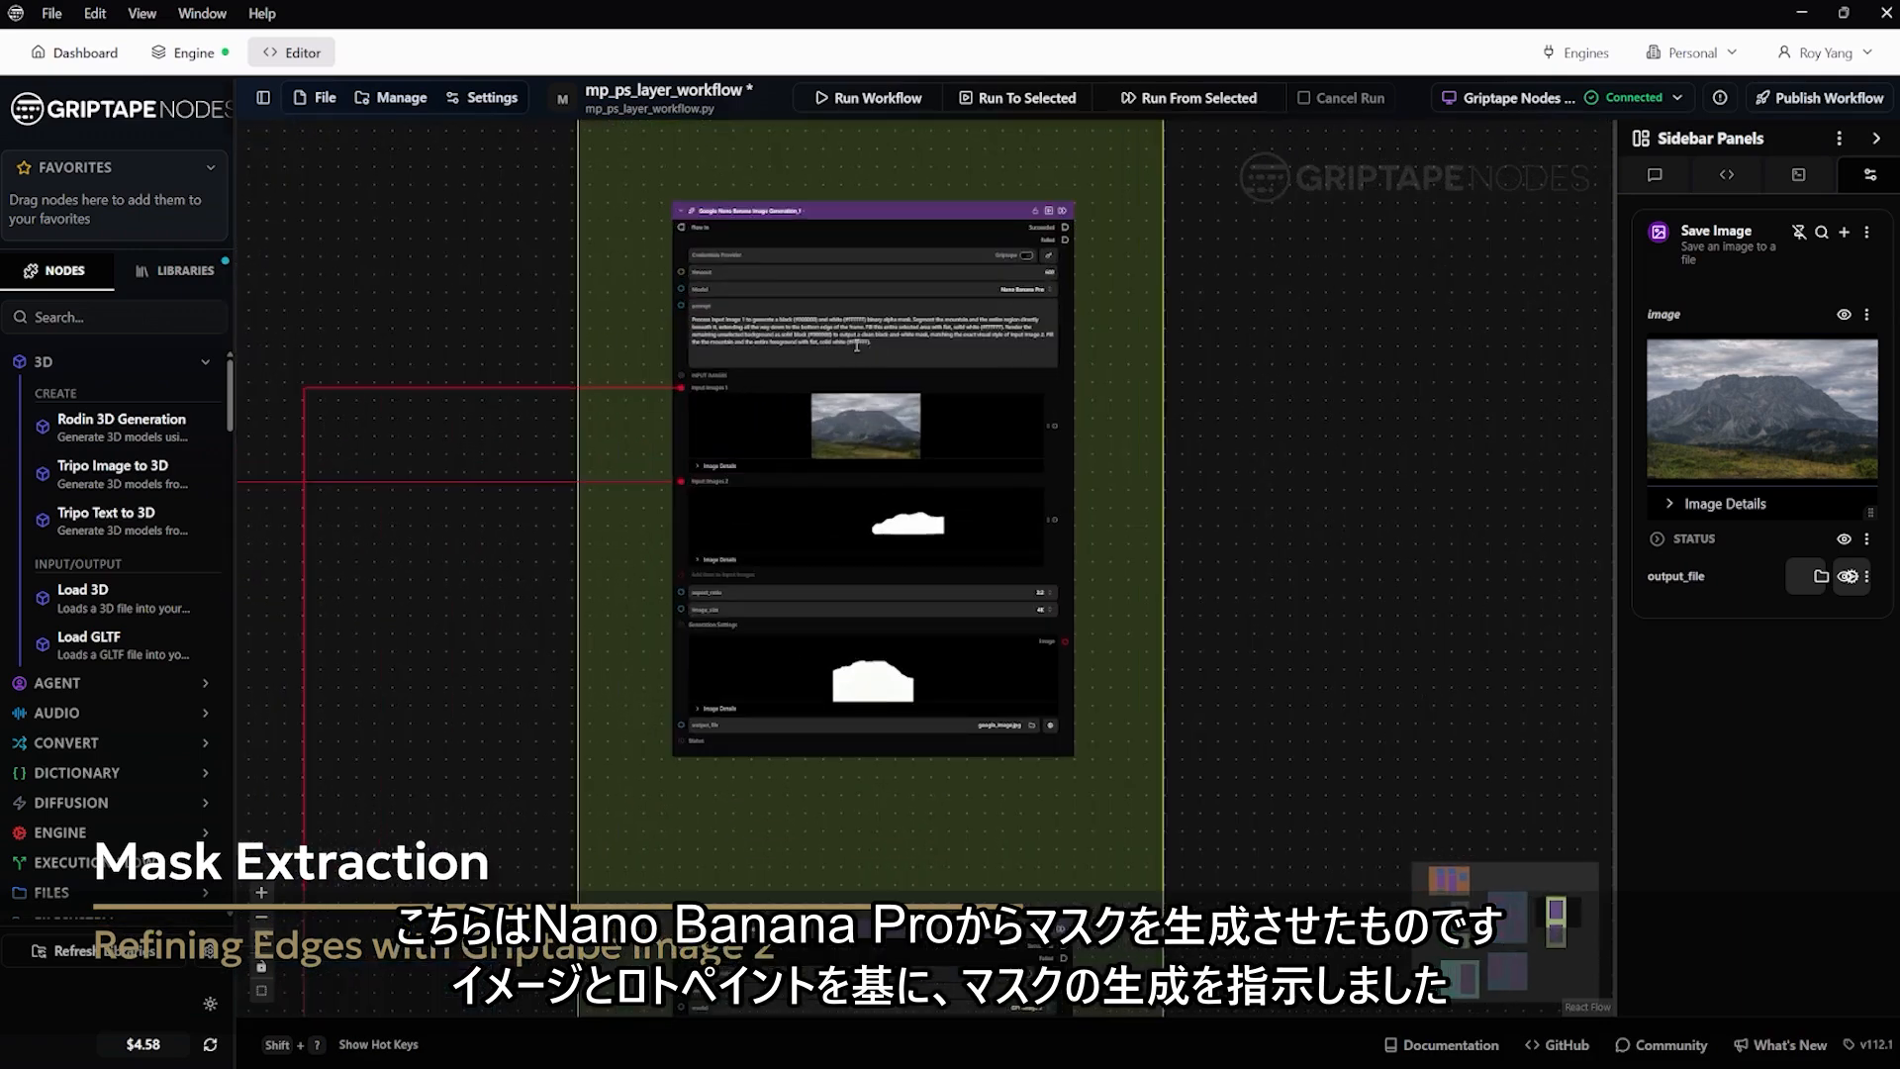
pyautogui.scroll(3, 858, 346)
pyautogui.scroll(-3, 857, 346)
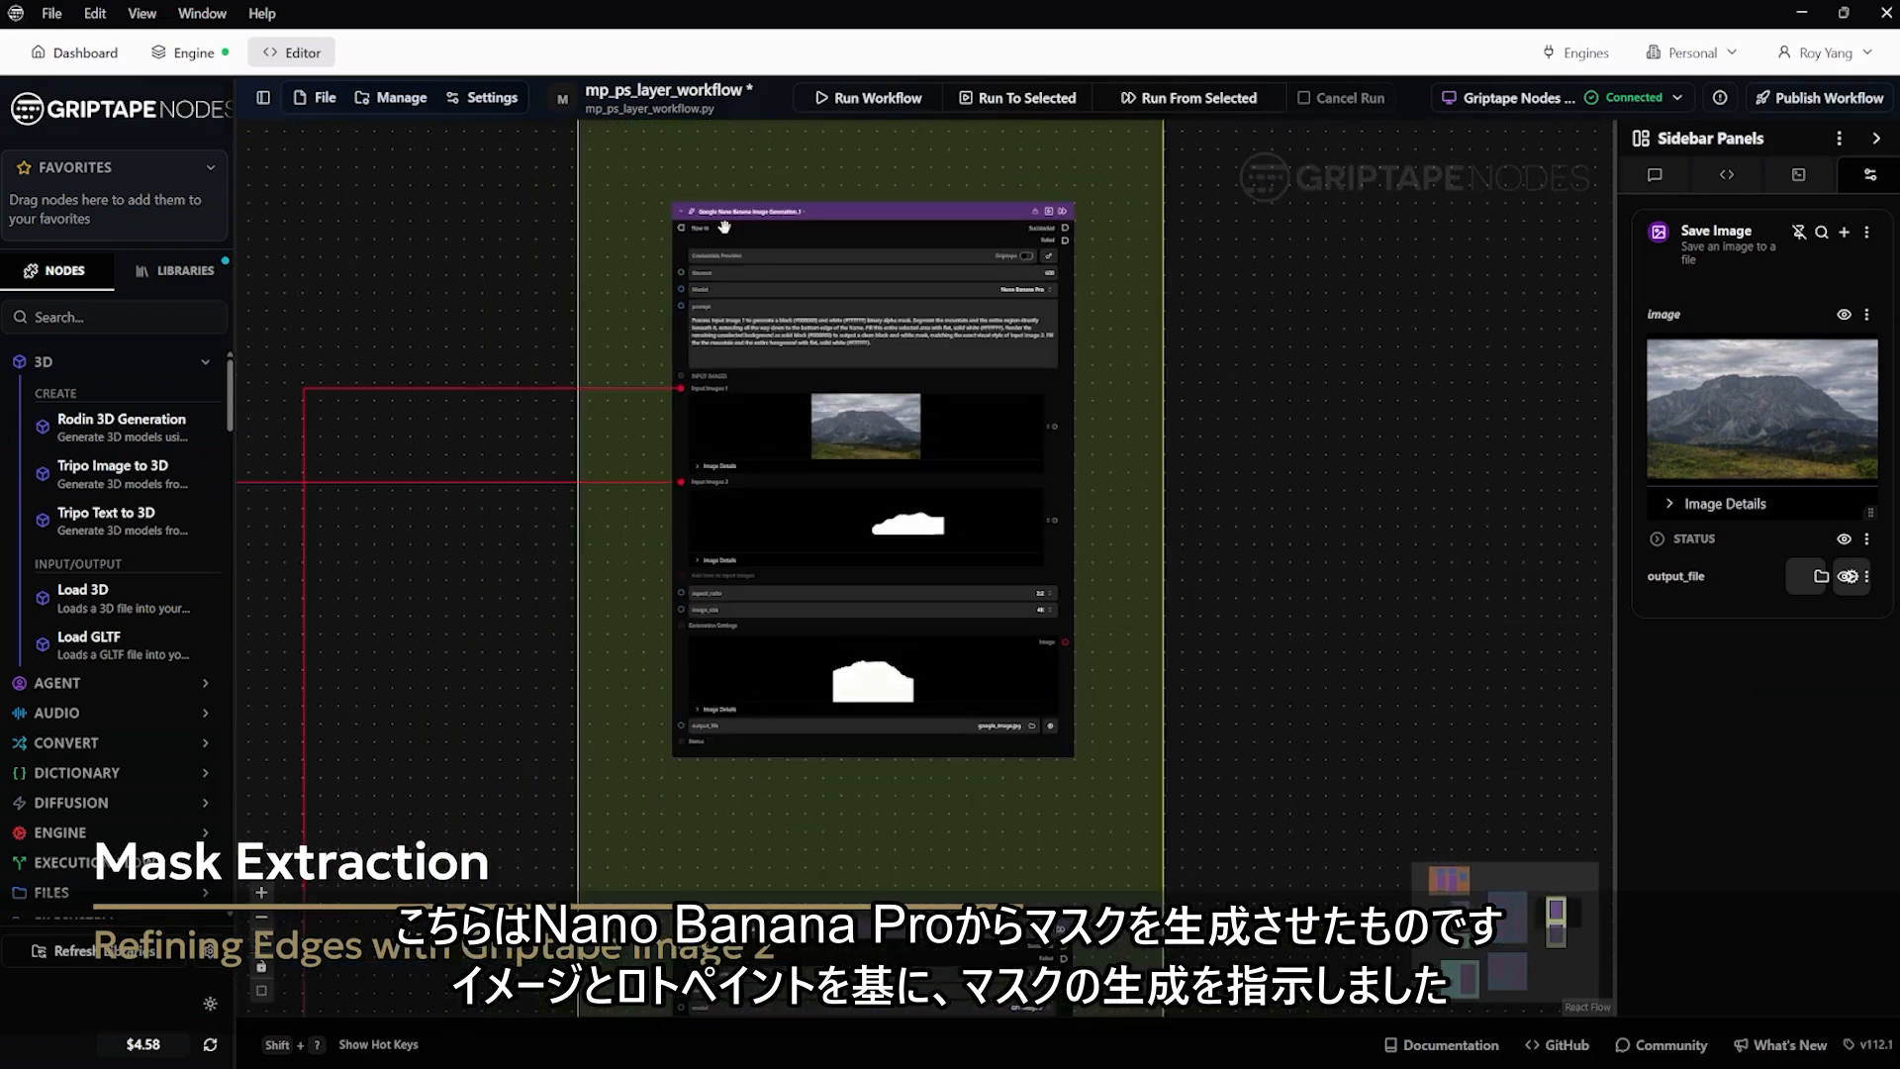
pyautogui.scroll(4, 724, 227)
pyautogui.scroll(-4, 727, 228)
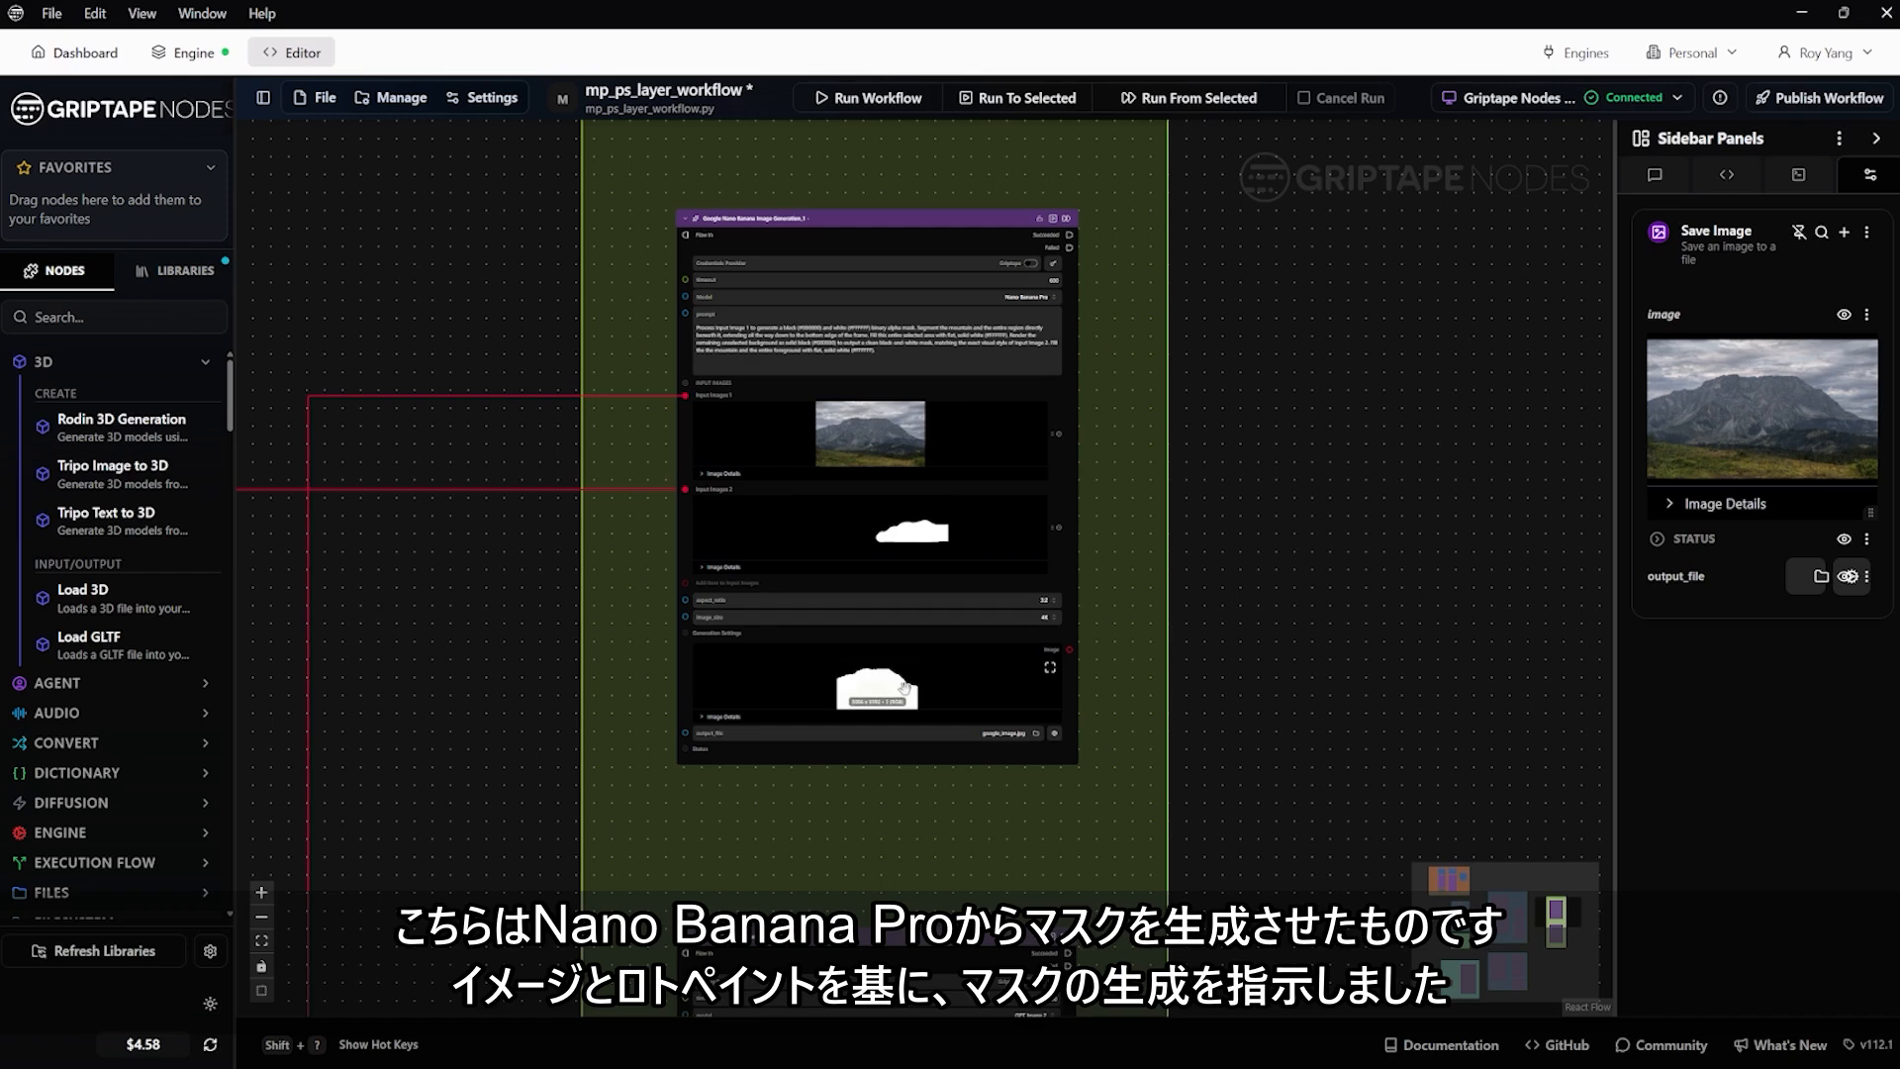
pyautogui.click(1050, 670)
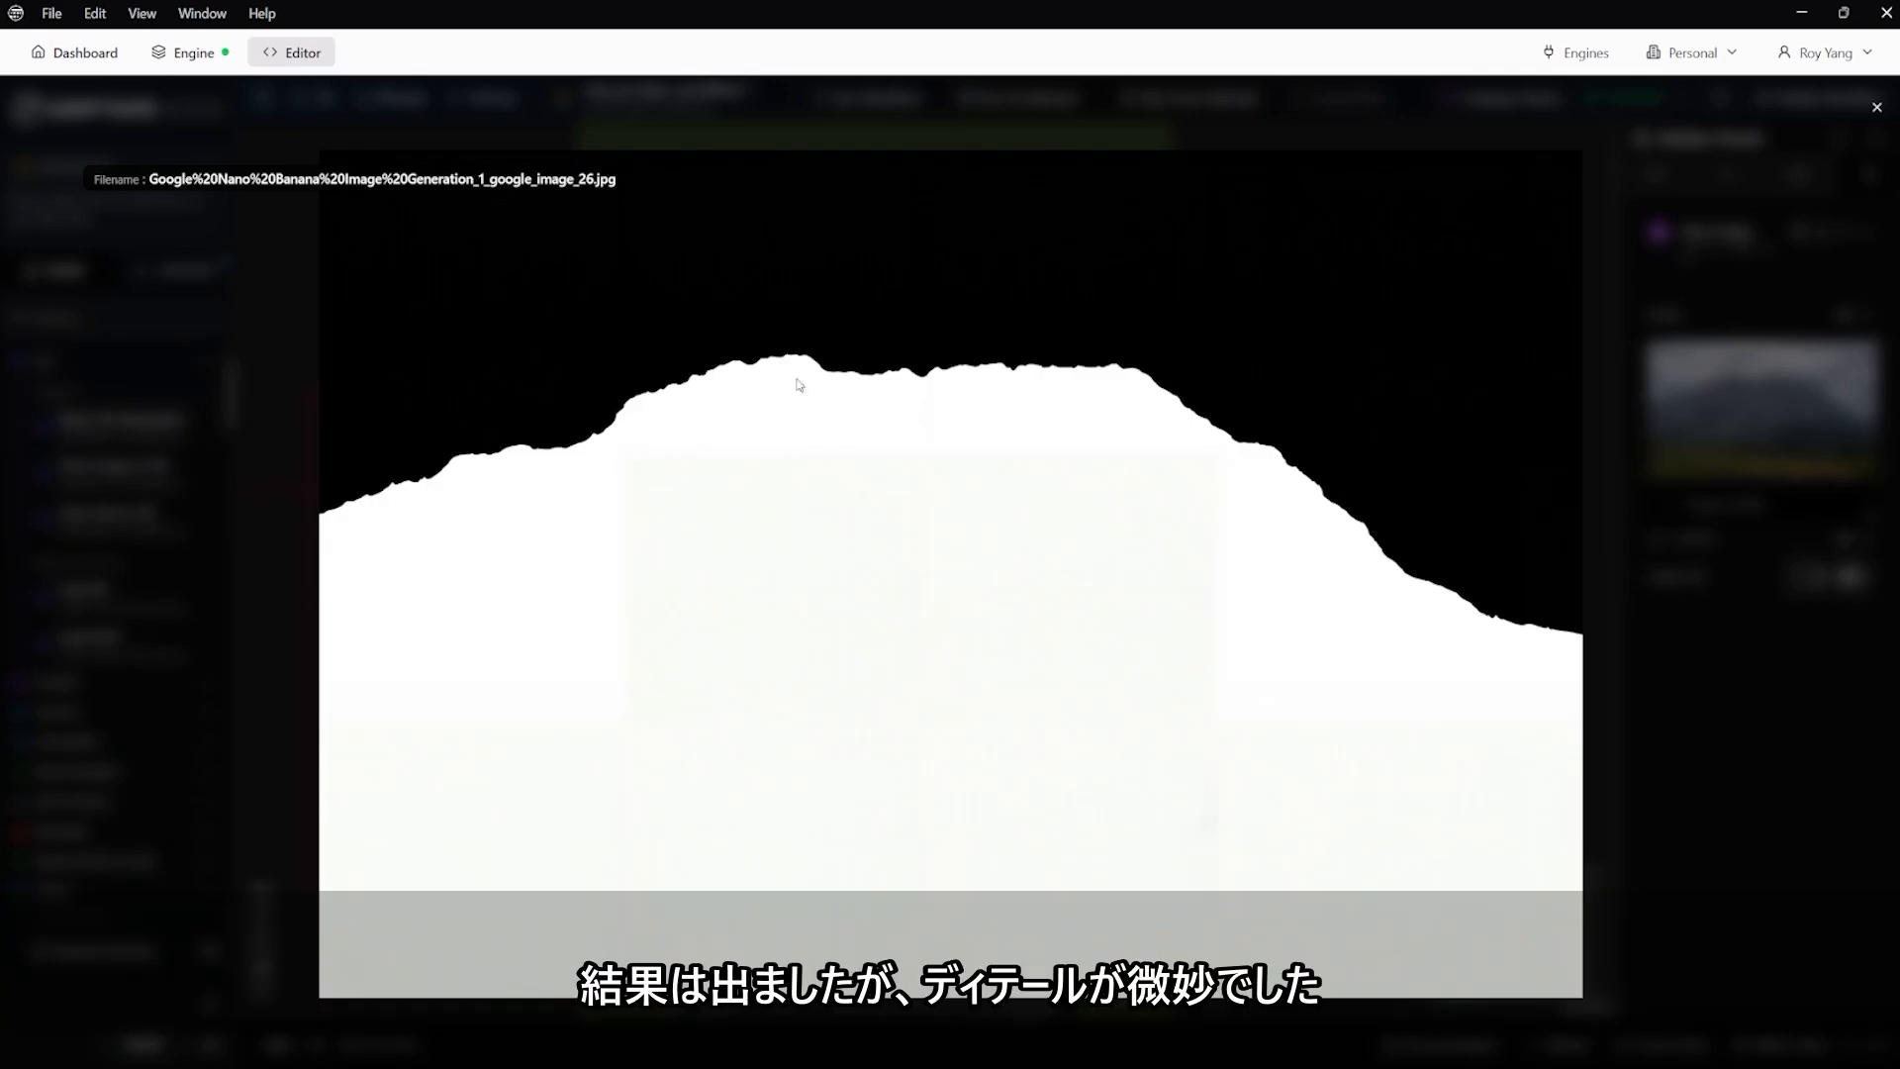
pyautogui.click(1876, 107)
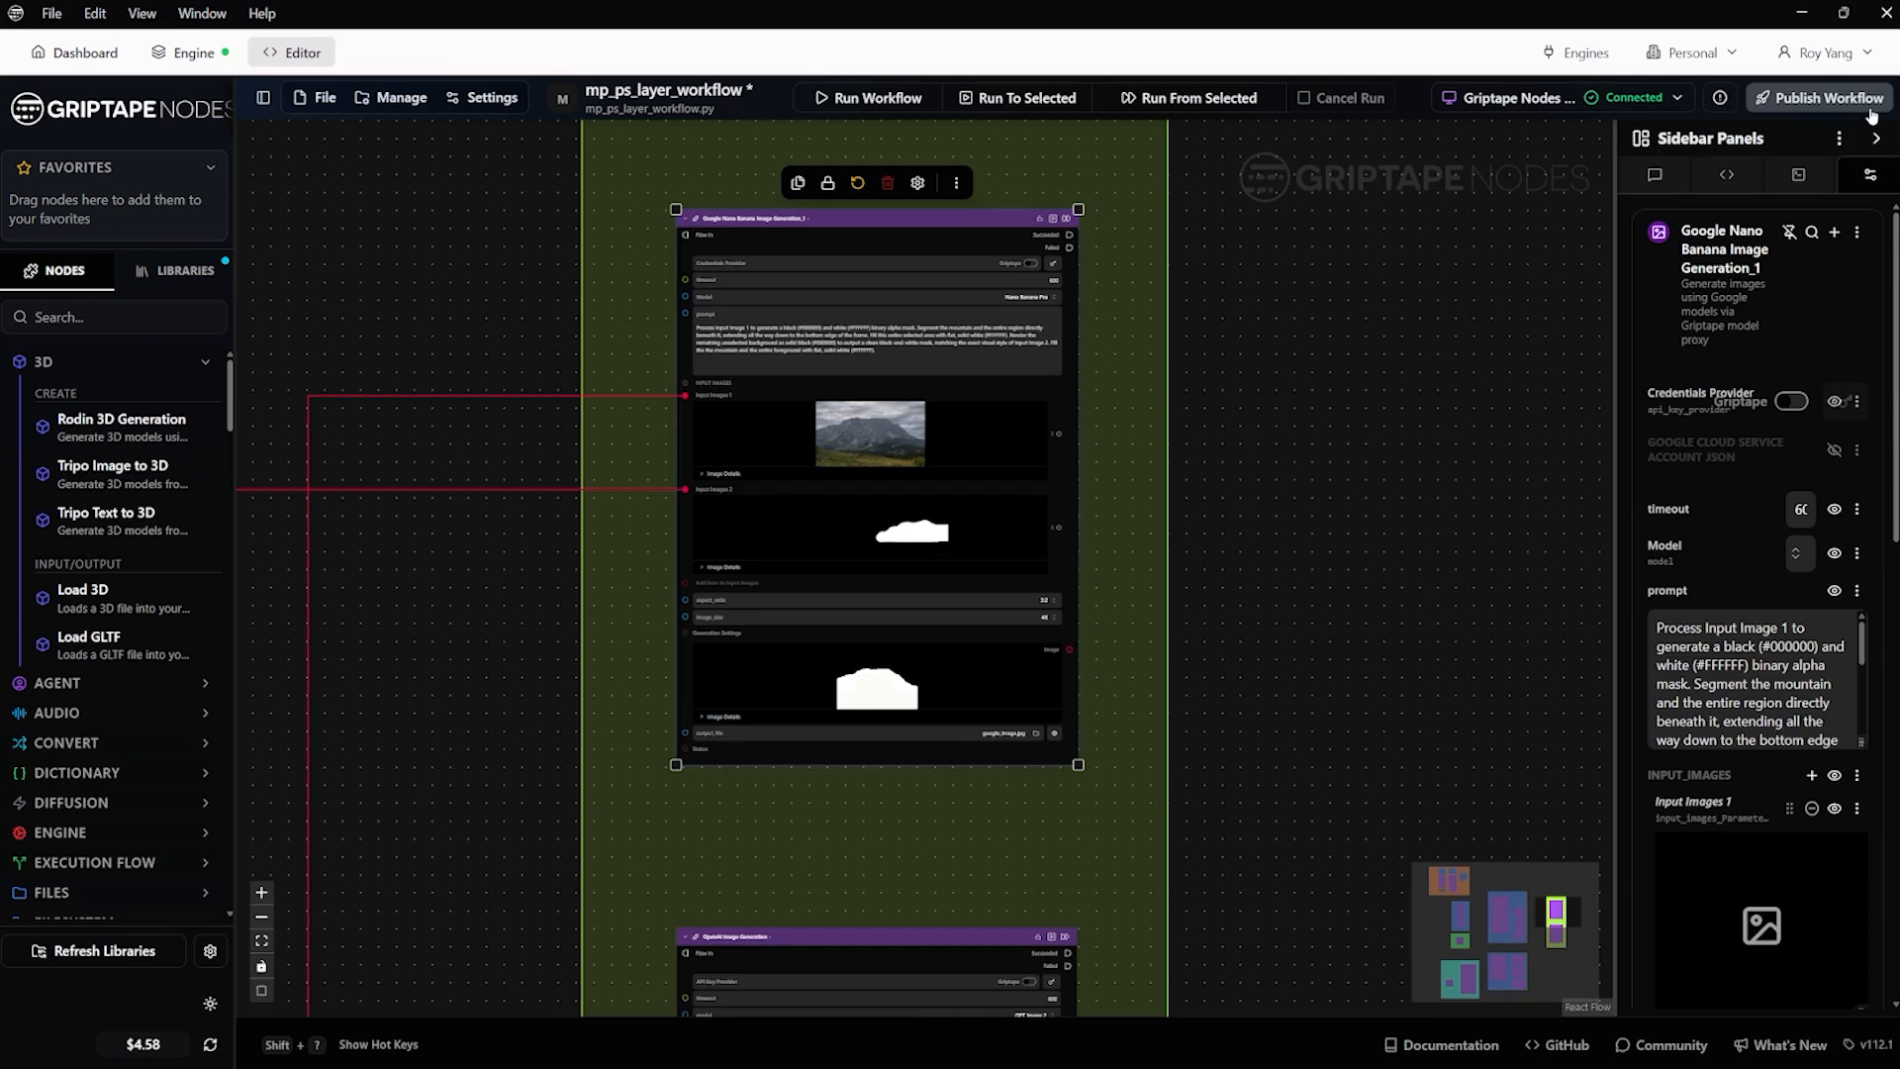
# Inspect the OpenAI Image Generation node's GPT Image 2 model, mask prompt, custom size and input image, and open its output mask full size
pyautogui.moveTo(1260, 805); pyautogui.dragTo(1282, 403)
pyautogui.moveTo(1286, 559); pyautogui.dragTo(1324, 398)
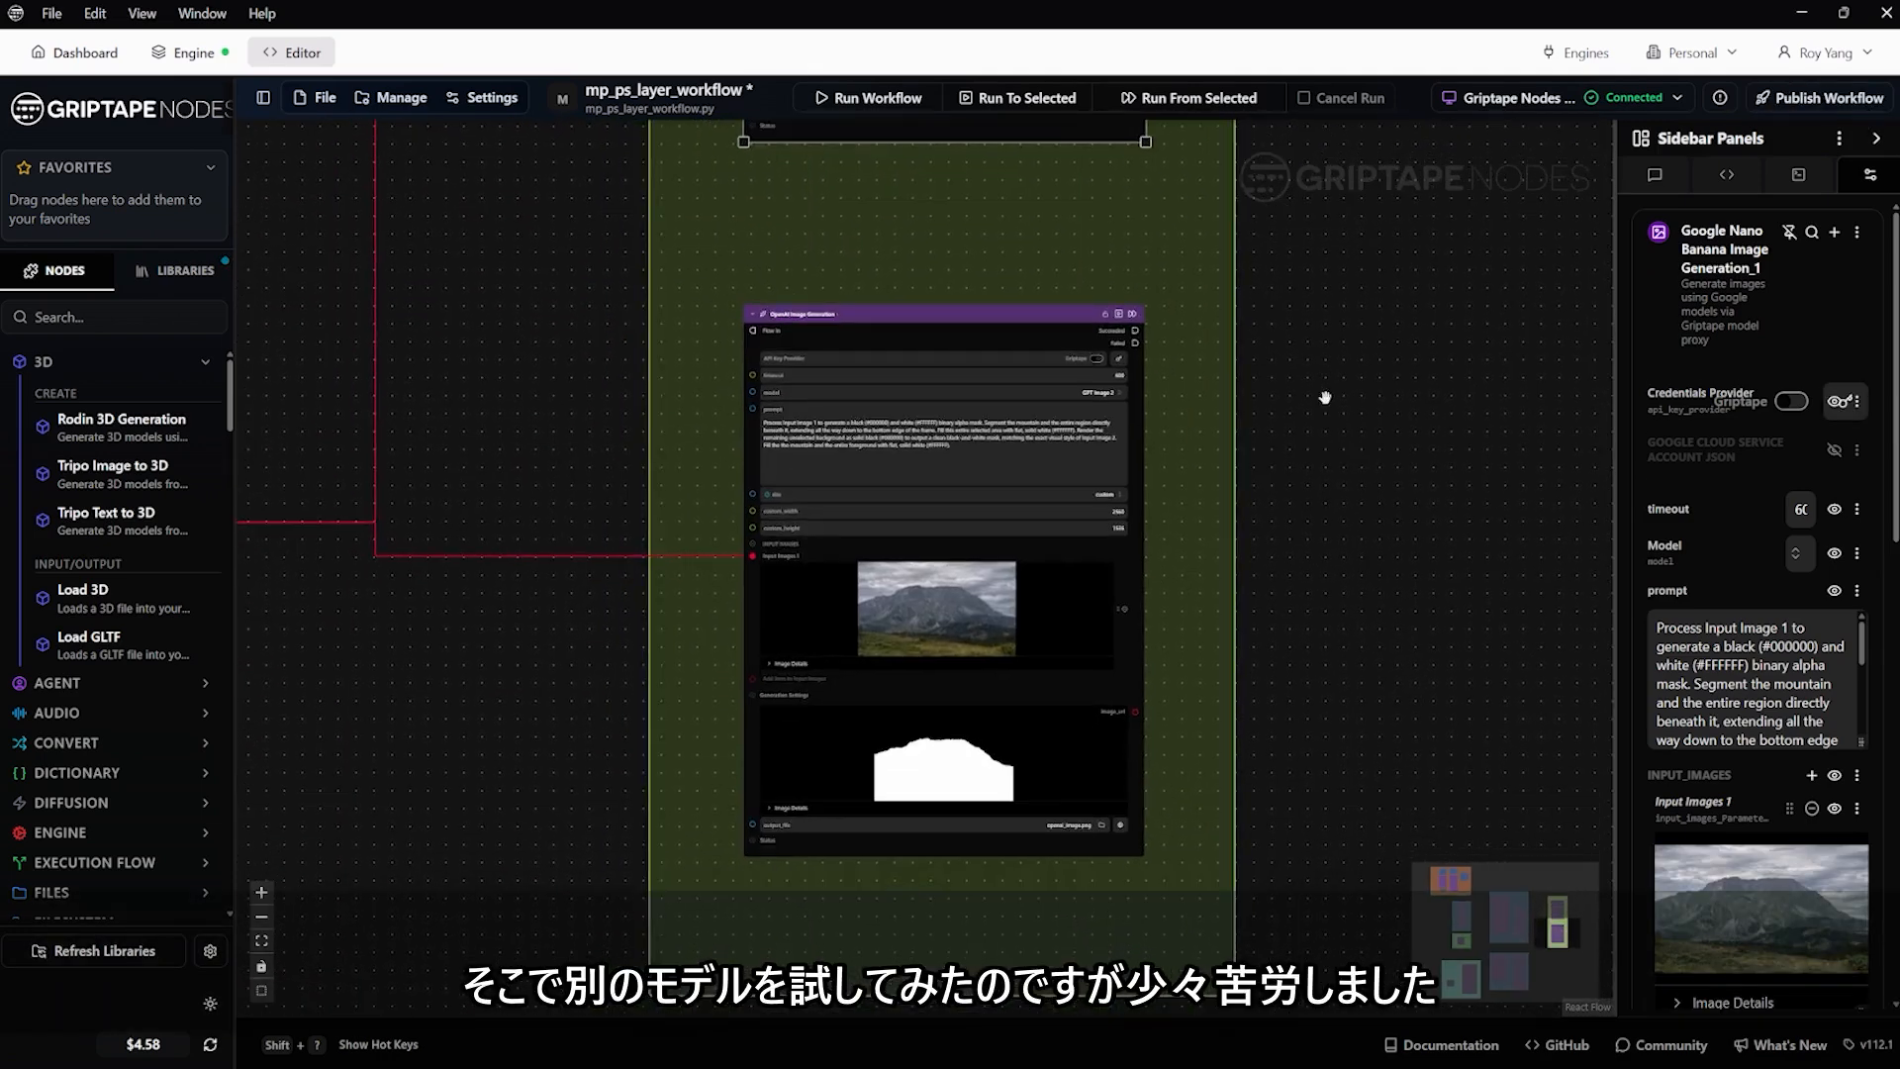
pyautogui.scroll(5, 777, 391)
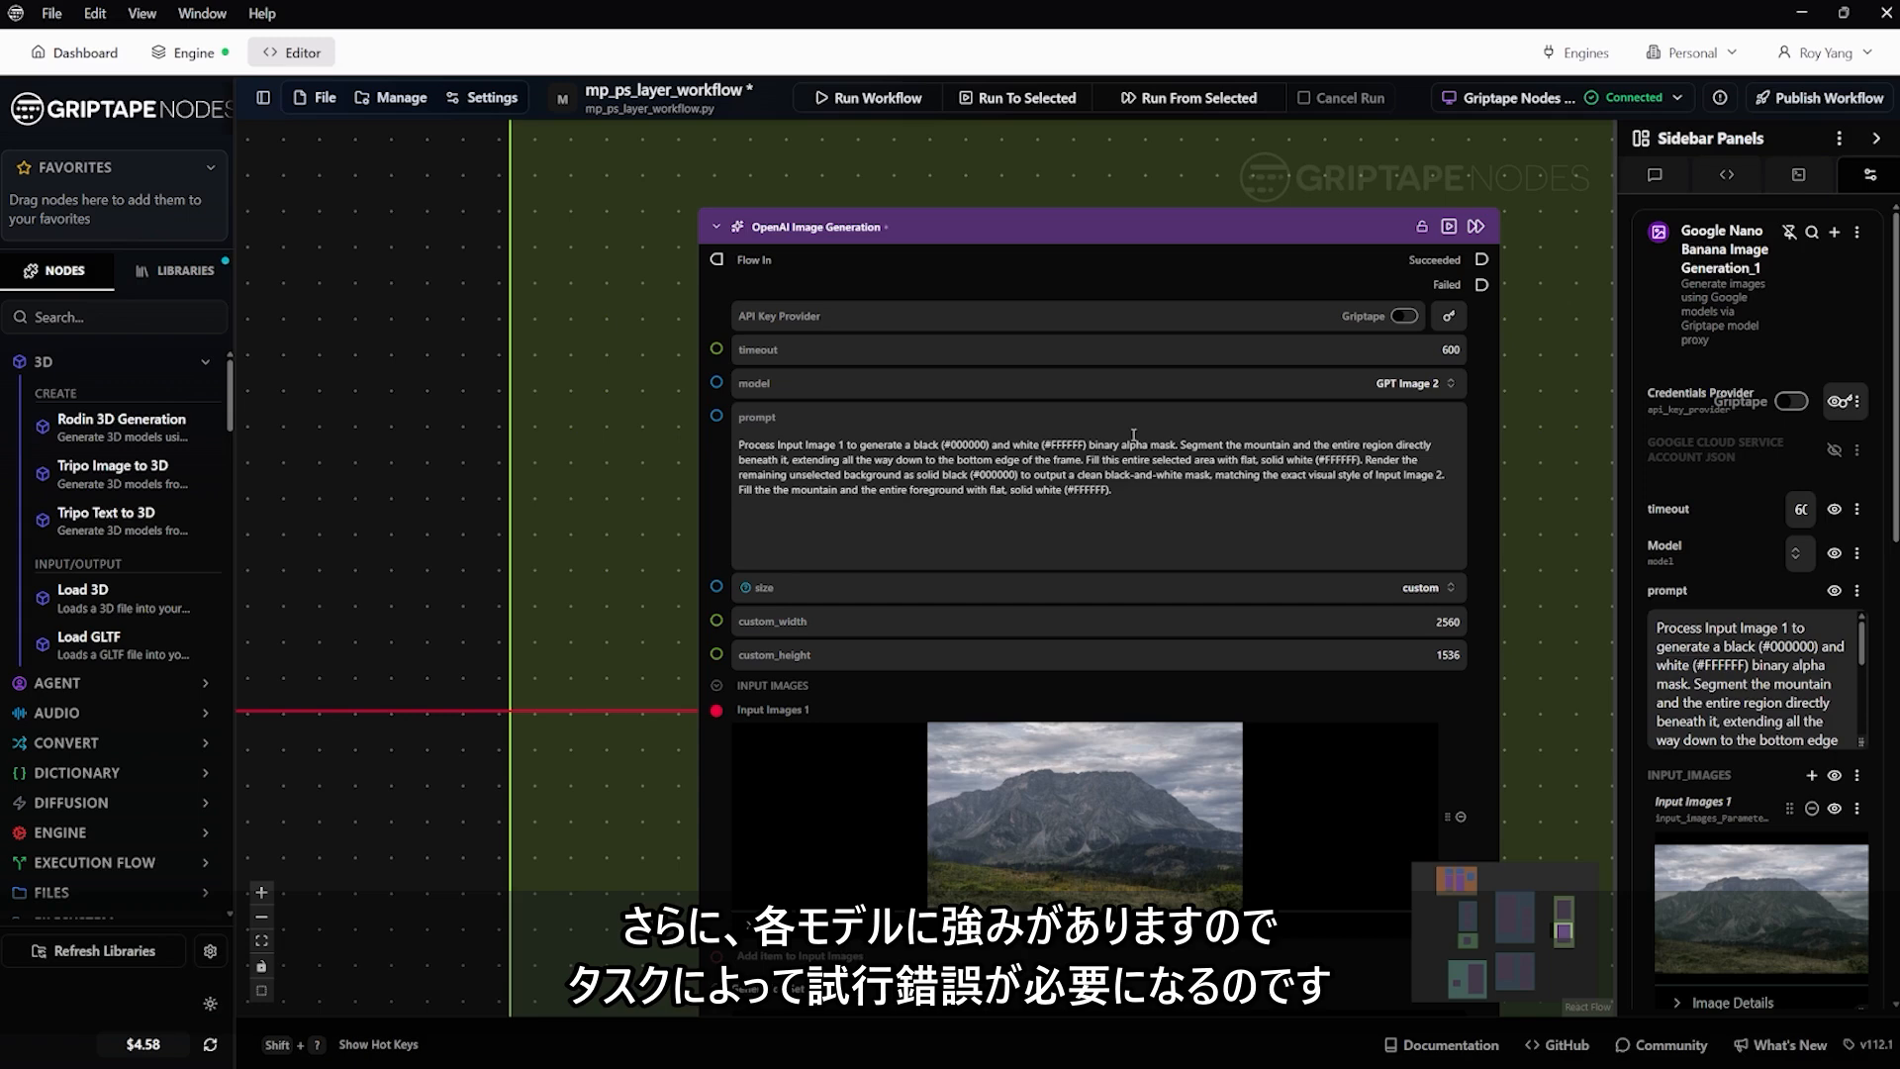
pyautogui.scroll(-2, 1039, 651)
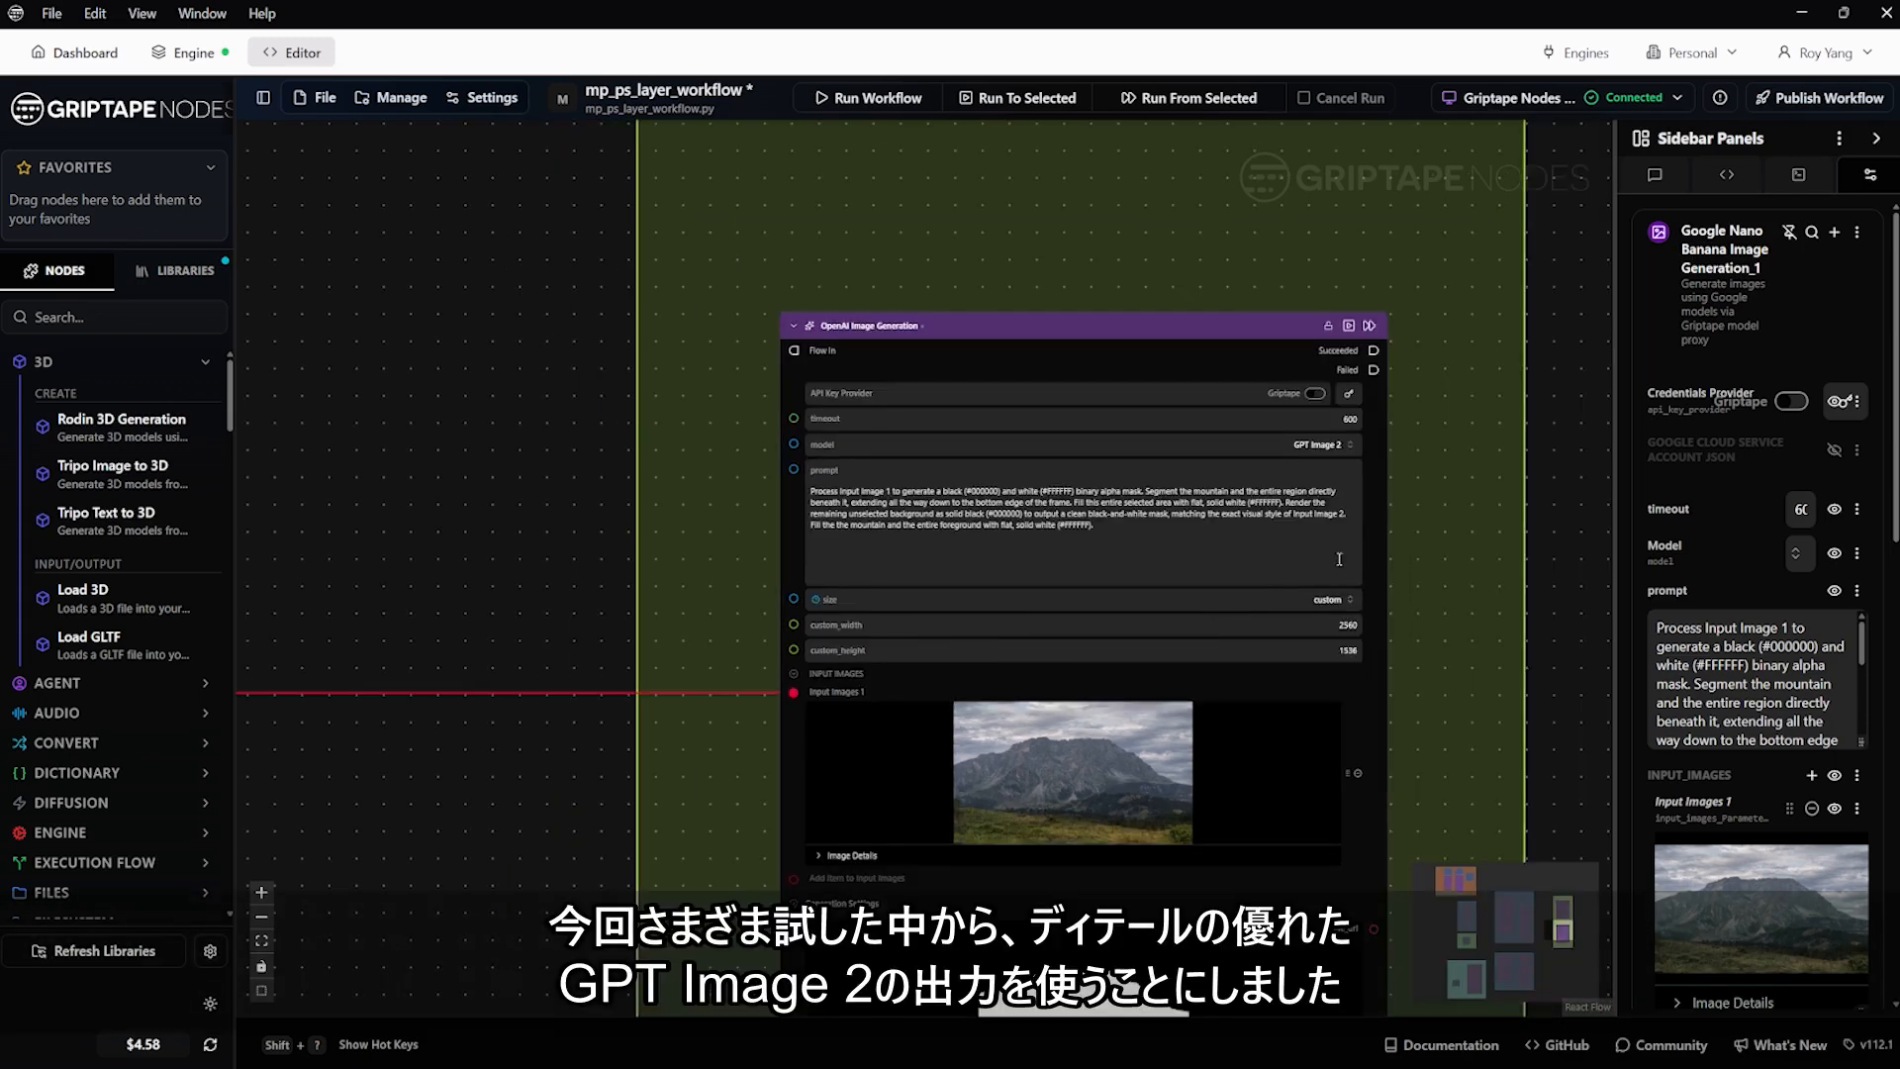
pyautogui.scroll(5, 1344, 488)
pyautogui.scroll(-1, 1340, 485)
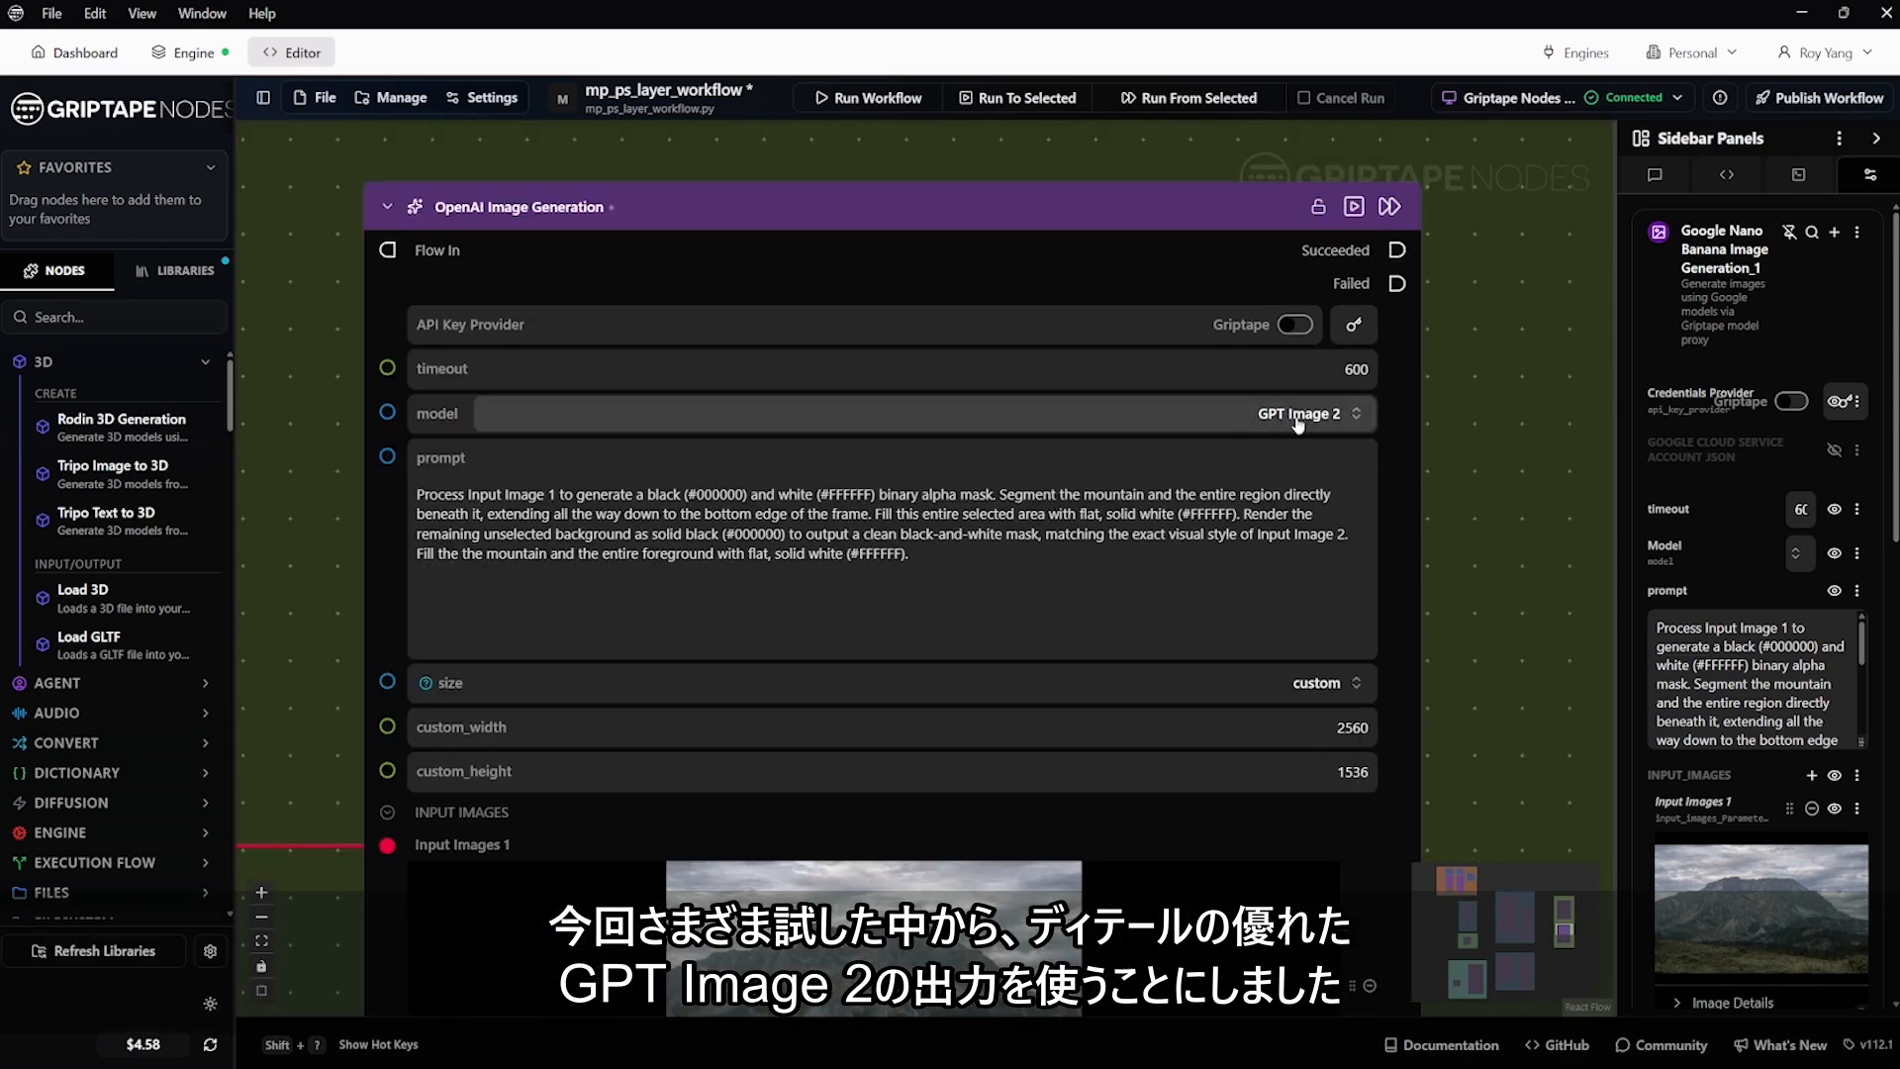
pyautogui.scroll(-3, 1225, 634)
pyautogui.moveTo(1510, 624); pyautogui.dragTo(1414, 354)
pyautogui.click(1159, 697)
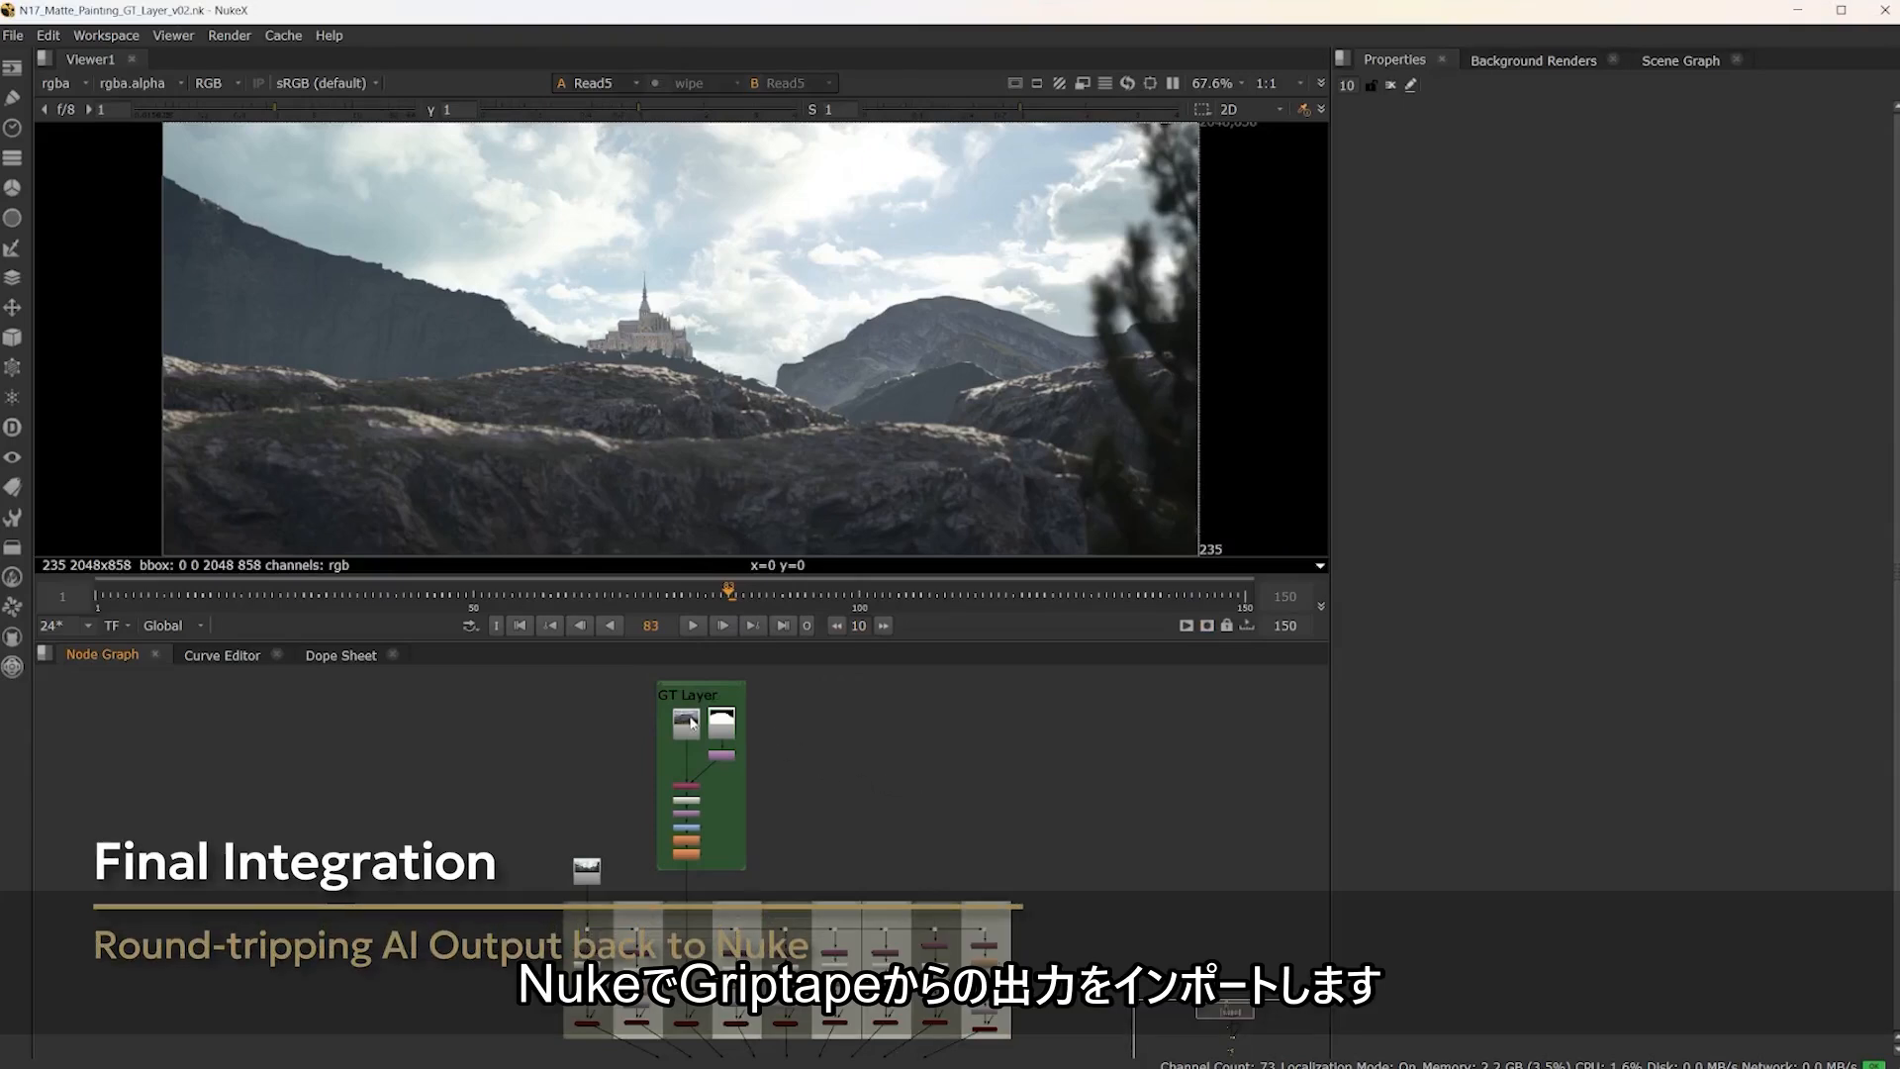
# In NukeX, view the imported mountain image Read3 and the mask image Read6 from the GT Layer group in the viewer
pyautogui.scroll(5, 692, 723)
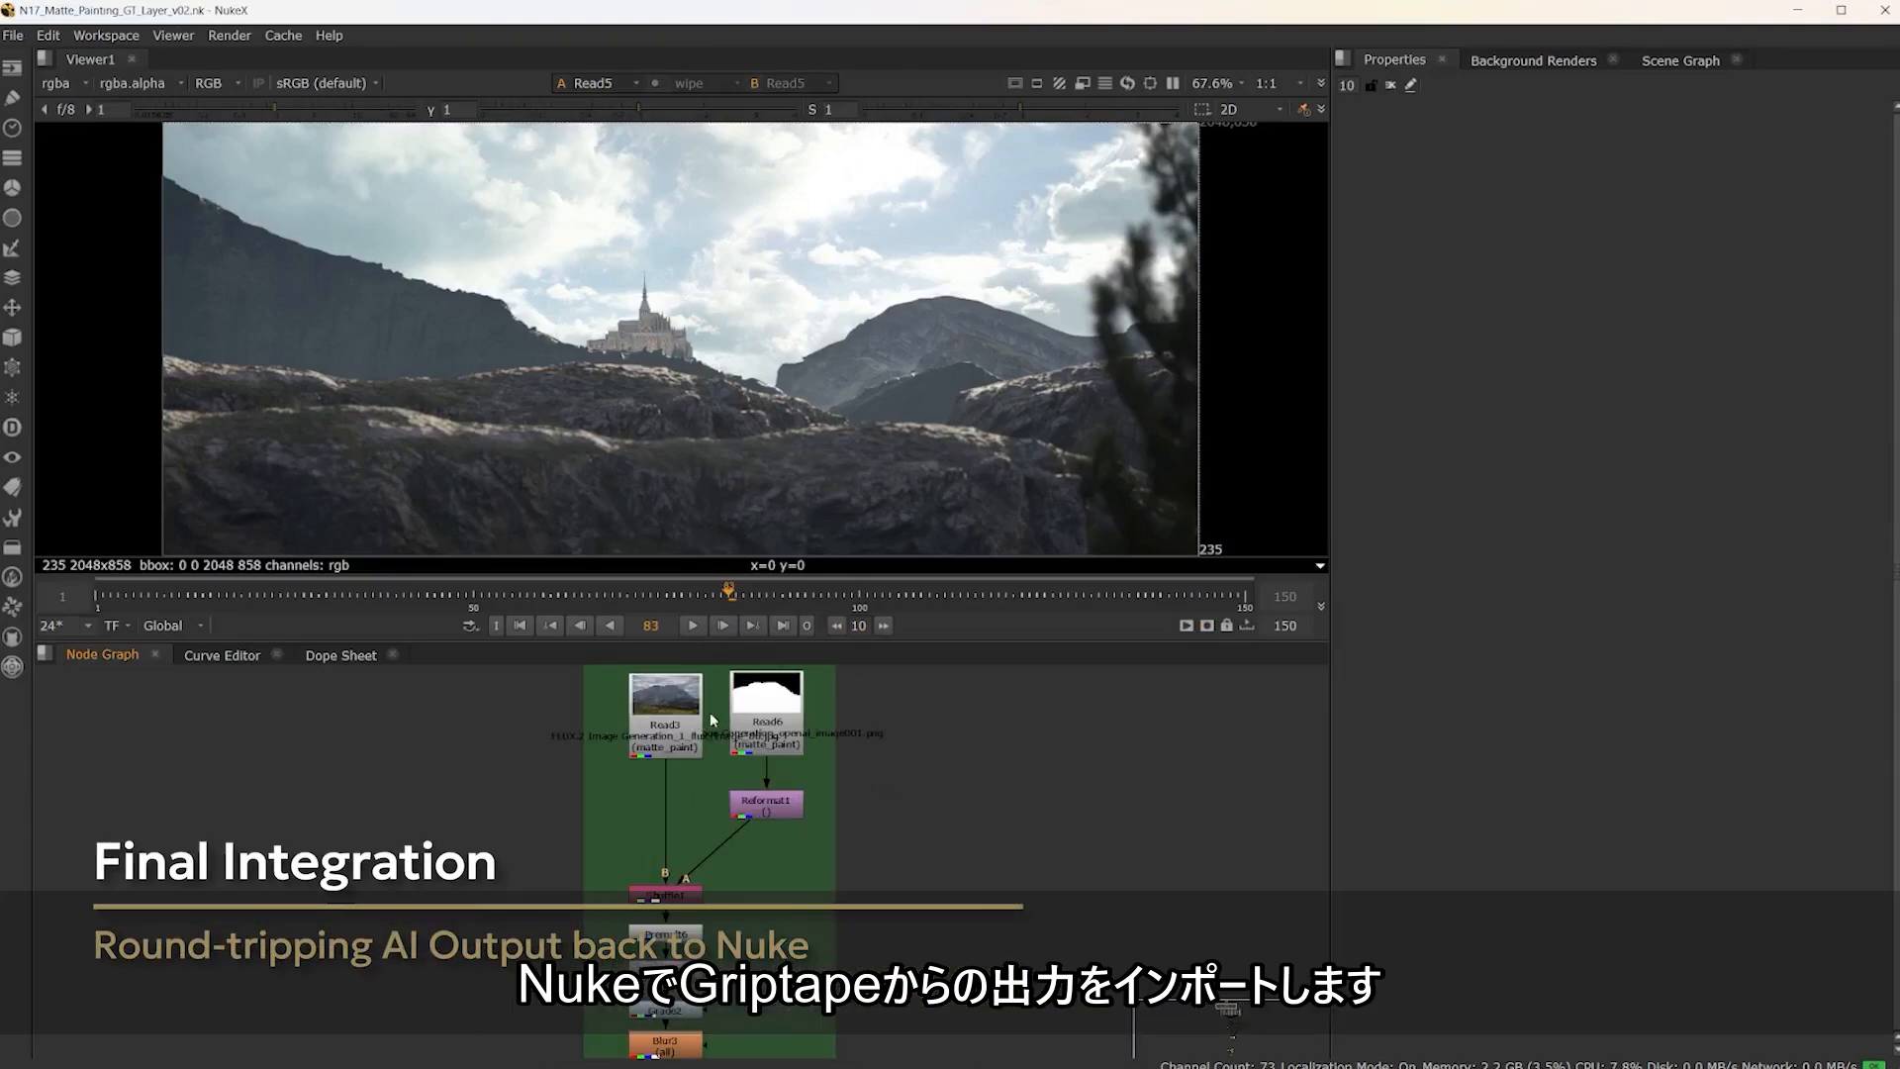
pyautogui.click(693, 715)
pyautogui.press('1')
pyautogui.click(909, 751)
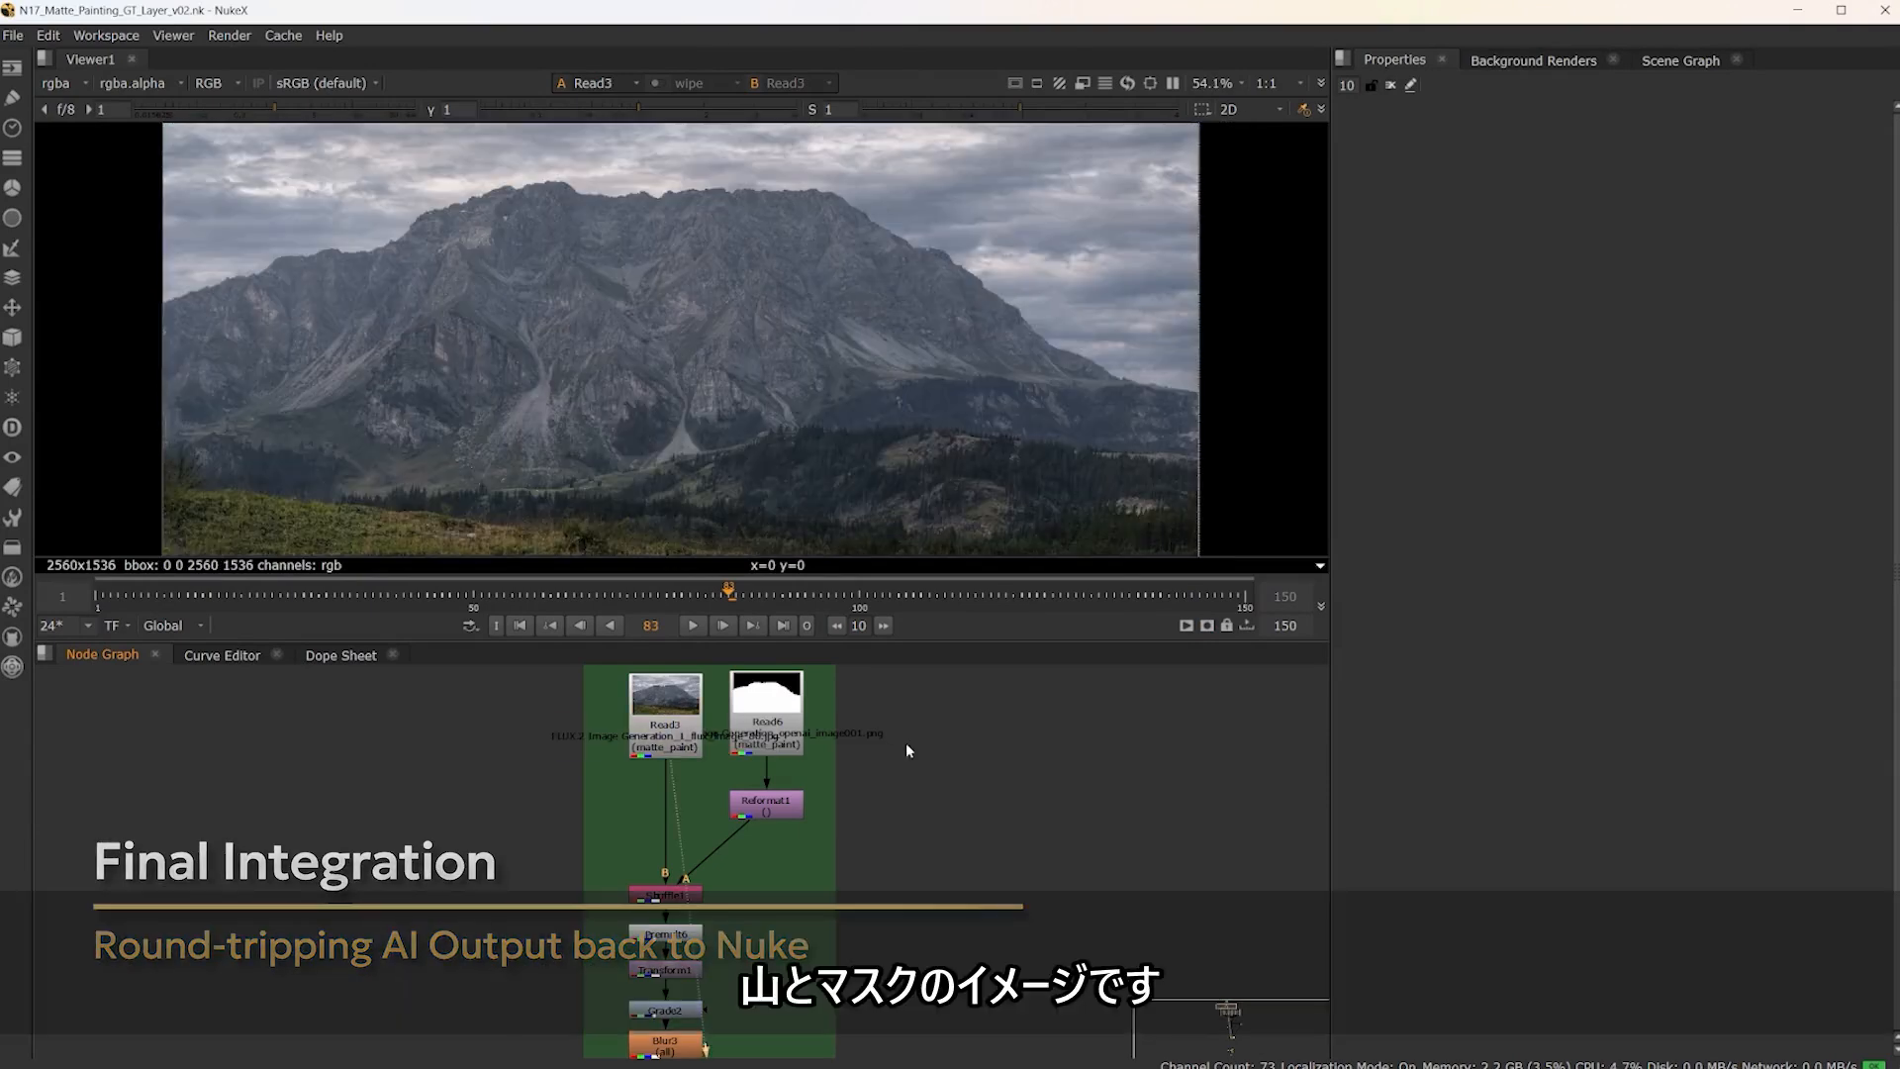
pyautogui.click(768, 707)
pyautogui.press('1')
pyautogui.scroll(-4, 934, 864)
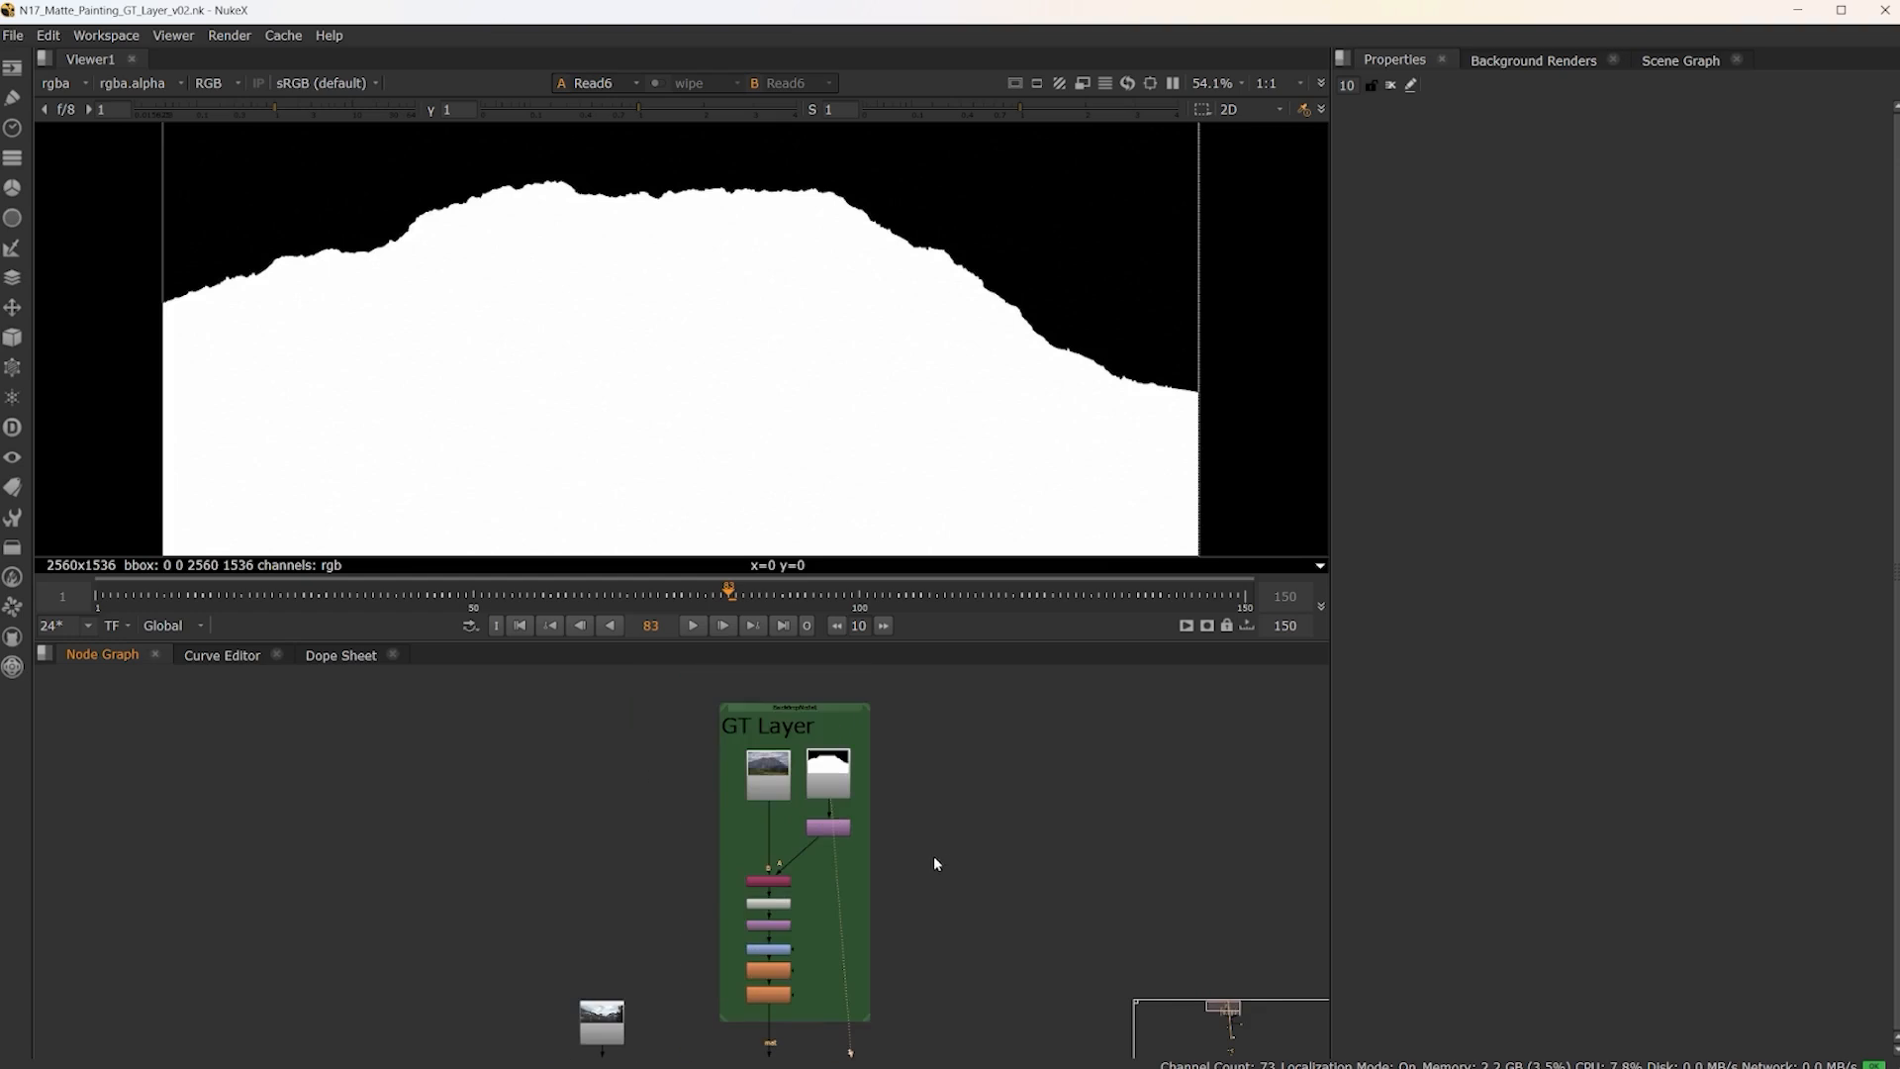
# View the GT Layer group's masked and treated mountain at its last node, EdgeBlur1
pyautogui.moveTo(936, 864); pyautogui.dragTo(869, 738, button='middle')
pyautogui.click(685, 843)
pyautogui.press('1')
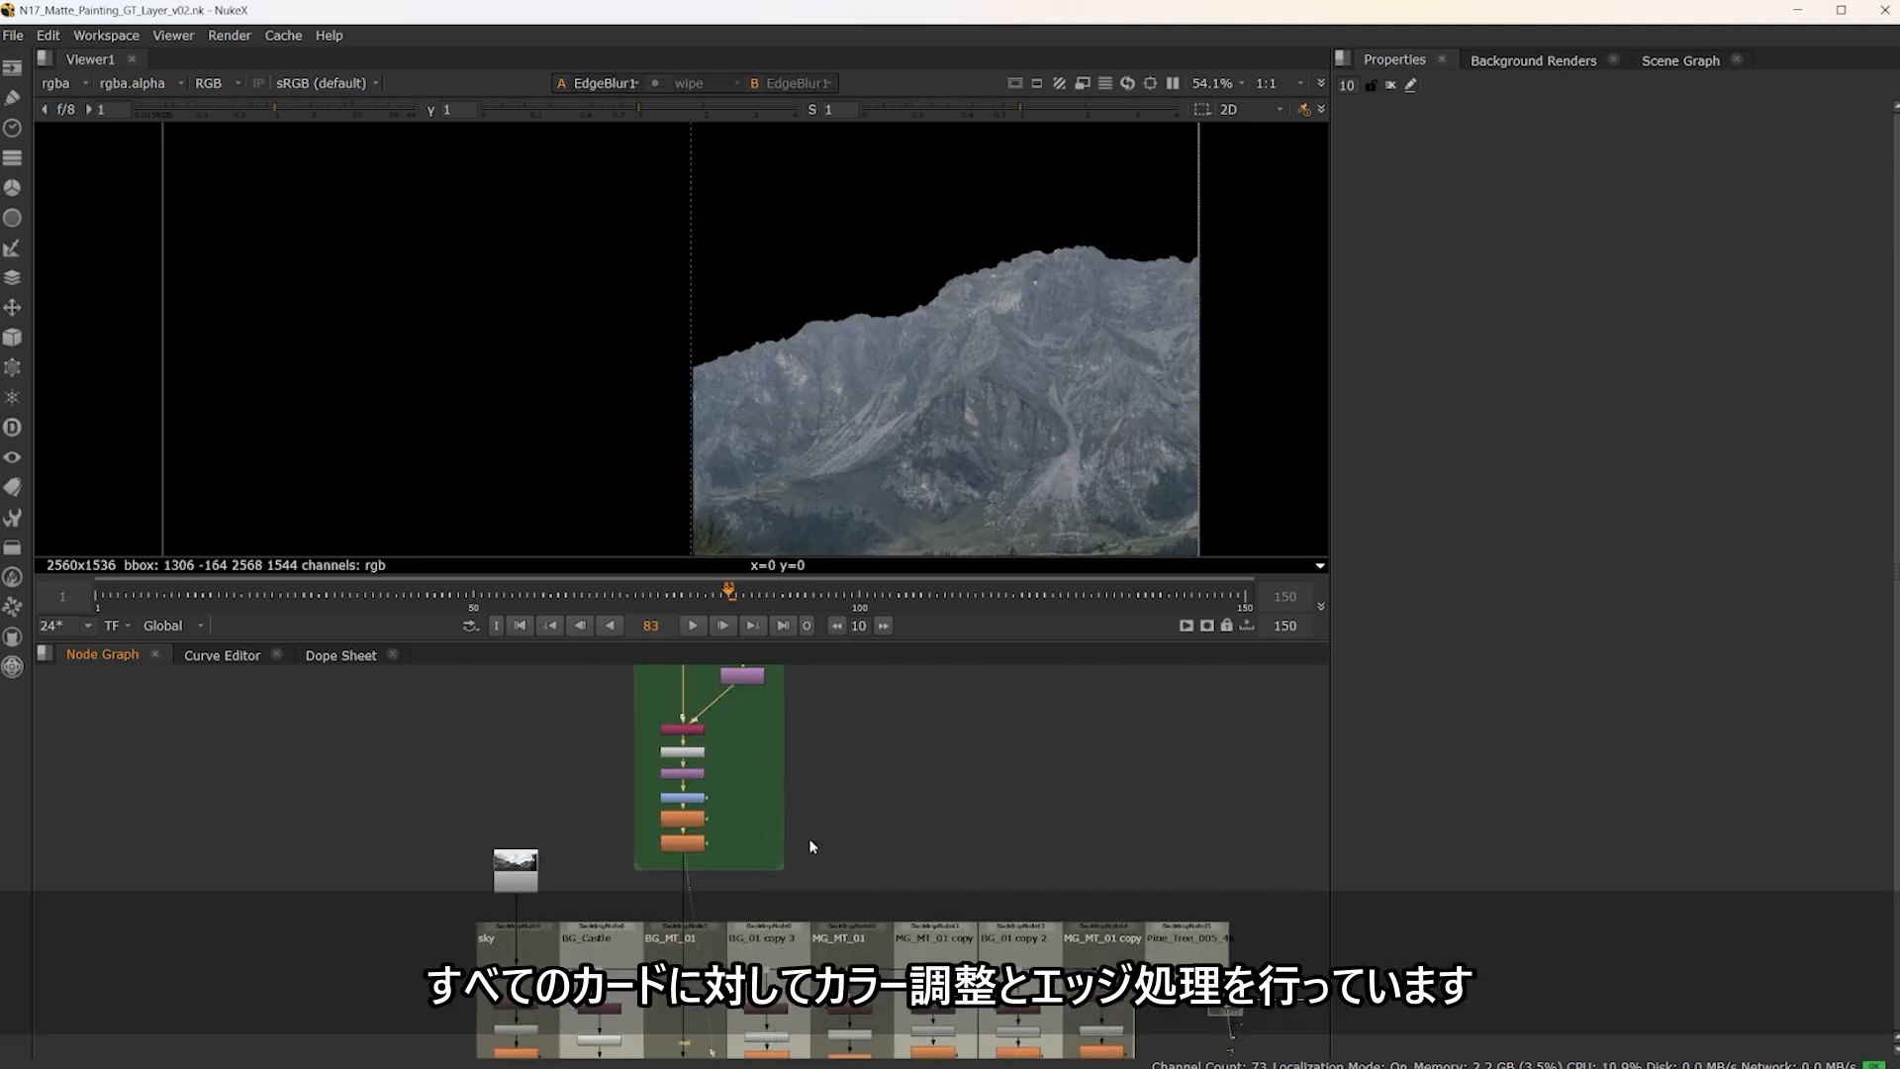
# View GeoCard4 and the combined scene of all cards in 3D, and orbit to examine their layout in front of the camera
pyautogui.moveTo(853, 836); pyautogui.dragTo(807, 626, button='middle')
pyautogui.scroll(4, 618, 919)
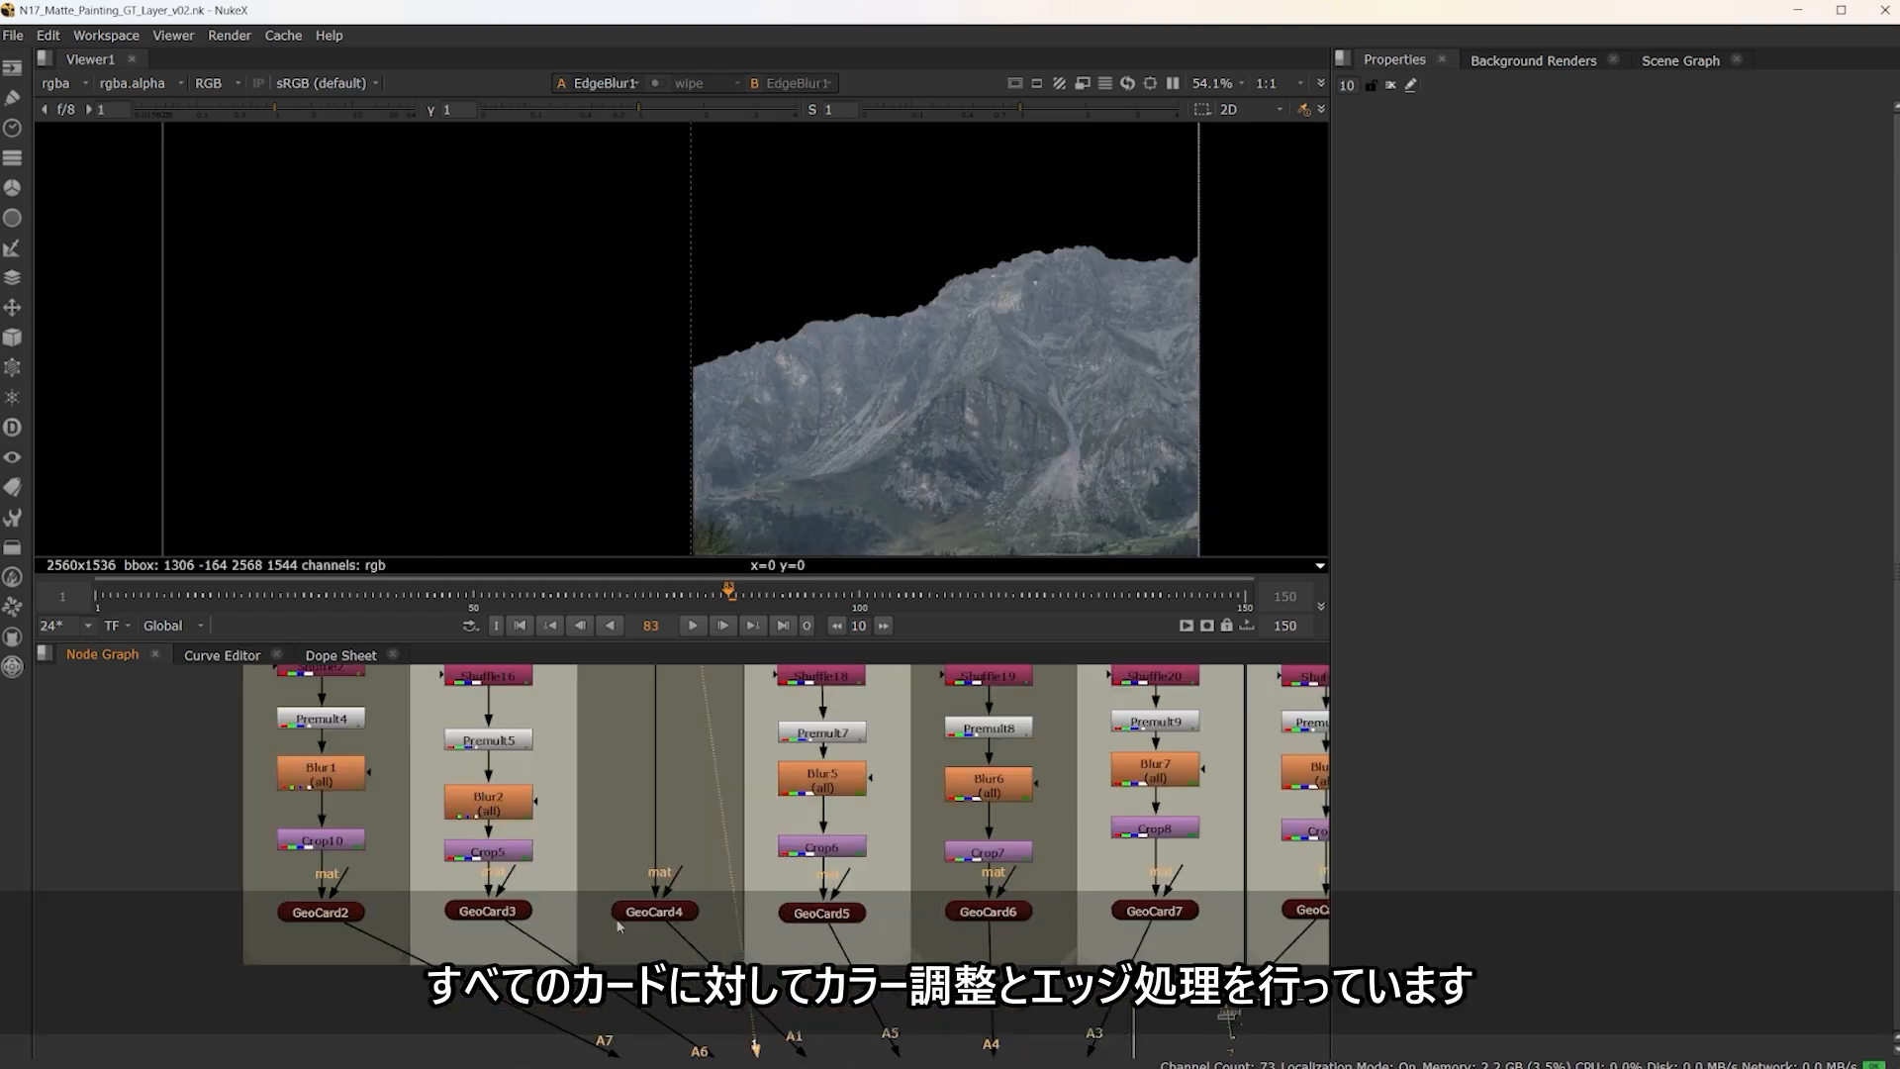
pyautogui.click(652, 908)
pyautogui.press('1')
pyautogui.moveTo(756, 901); pyautogui.dragTo(651, 597, button='middle')
pyautogui.click(905, 942)
pyautogui.press('1')
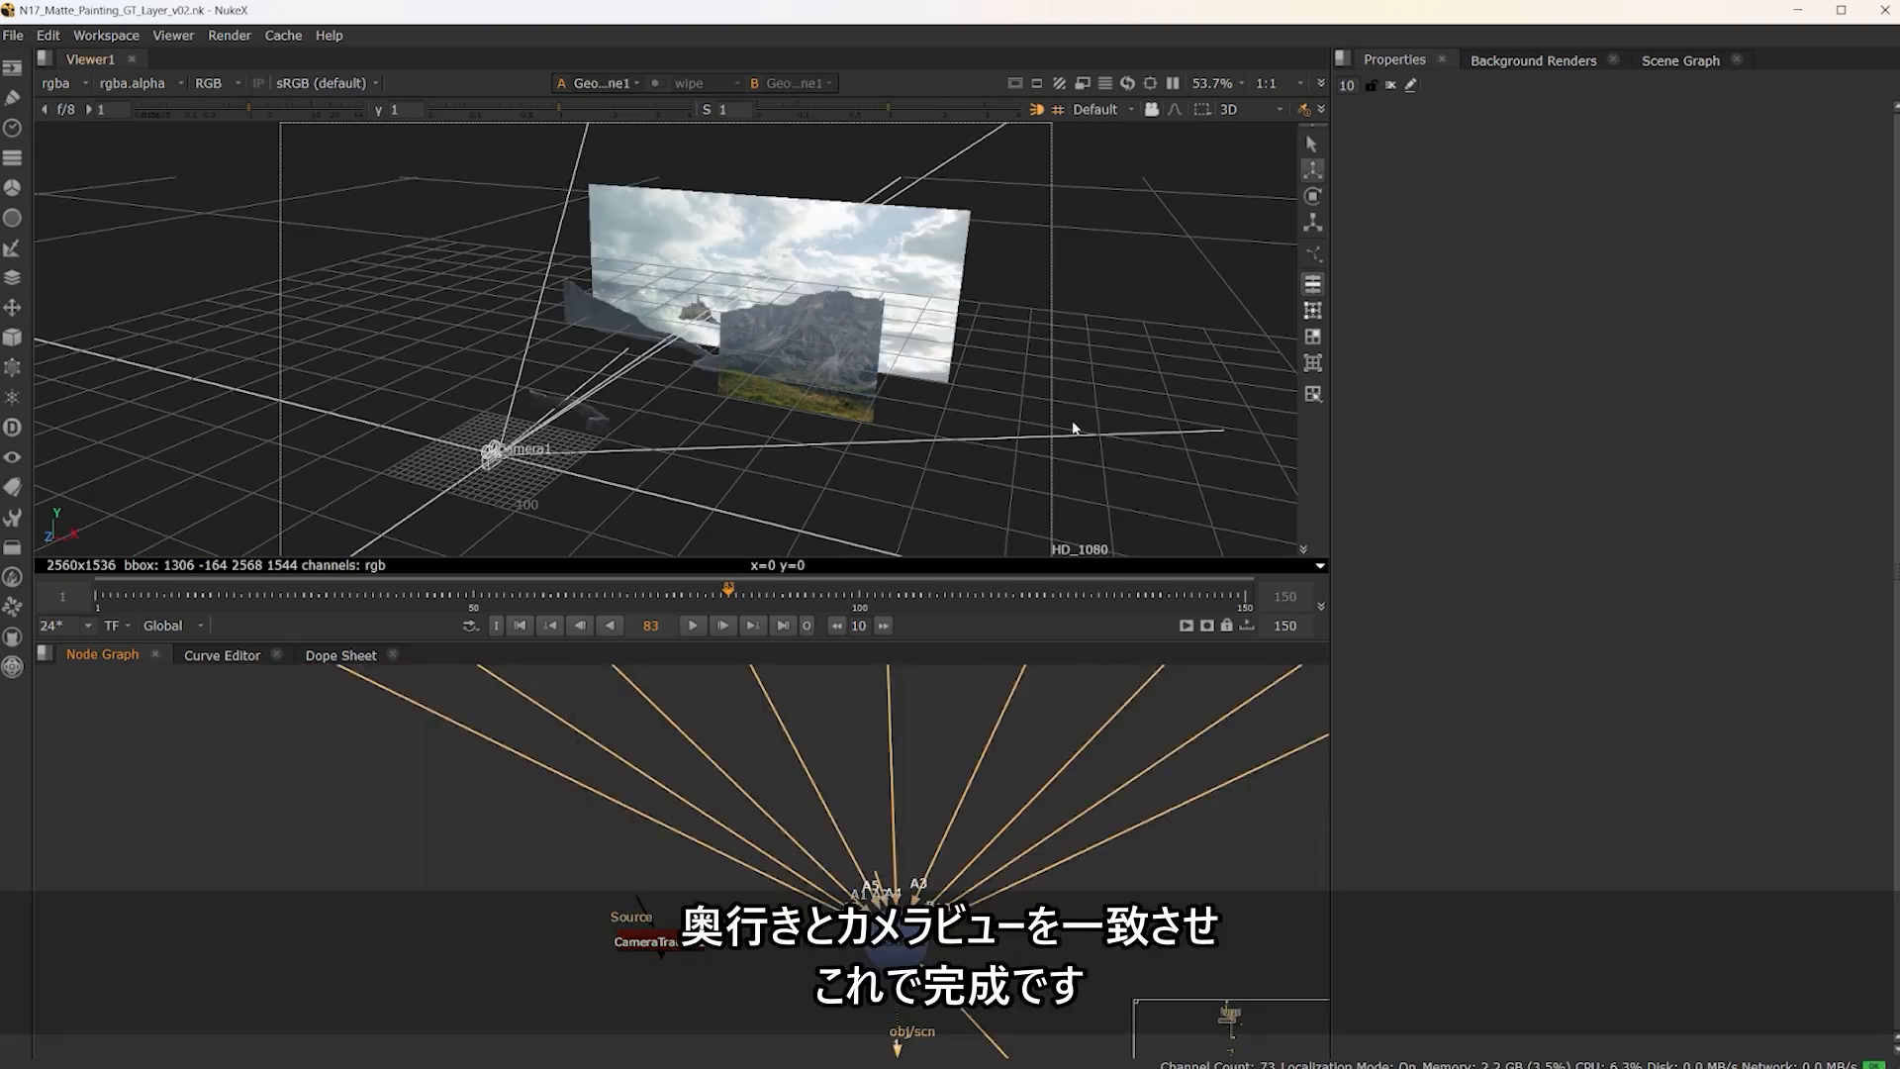
pyautogui.keyDown('ctrl'); pyautogui.moveTo(1076, 418); pyautogui.dragTo(756, 442); pyautogui.keyUp('ctrl')
# View the rendered sequence Read7 beside the Write node in an enlarged viewer and play it from frame 1
pyautogui.scroll(-6, 608, 871)
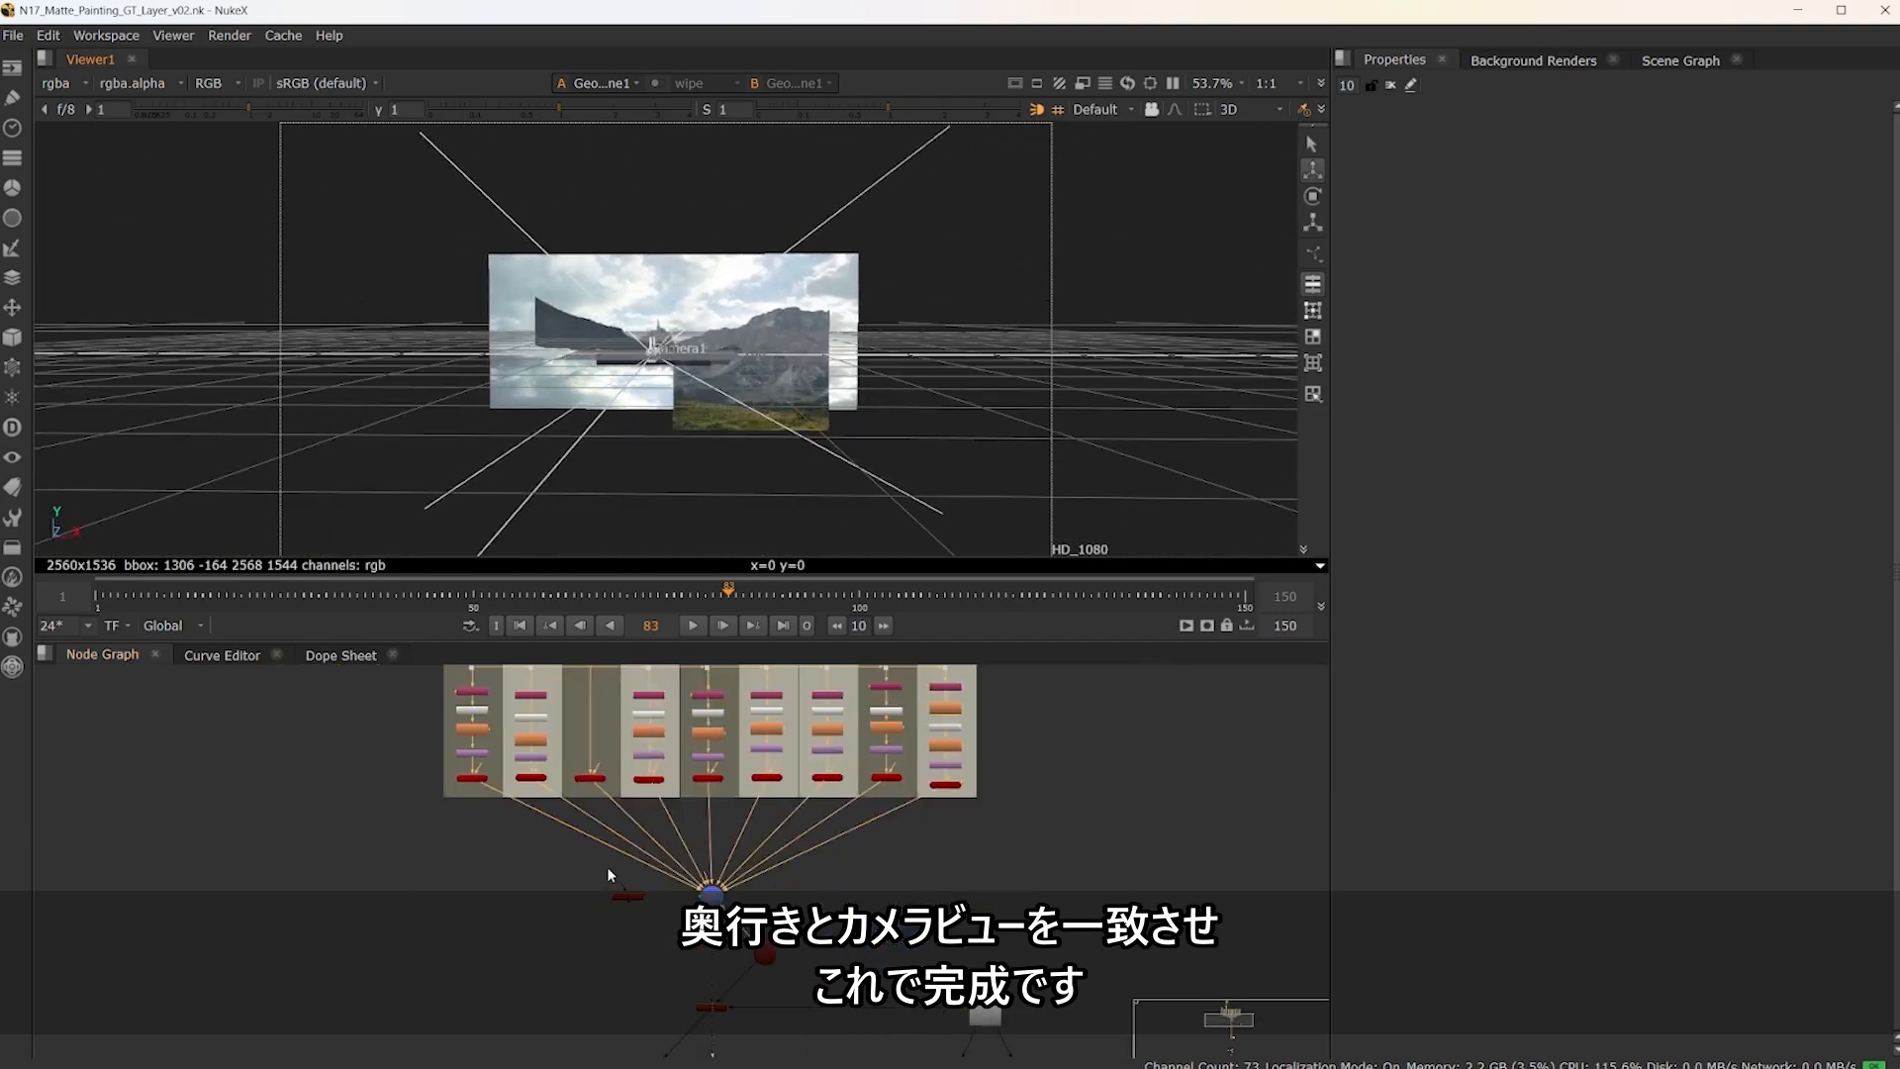
pyautogui.moveTo(782, 990); pyautogui.dragTo(810, 829, button='middle')
pyautogui.moveTo(837, 1030); pyautogui.dragTo(827, 798, button='middle')
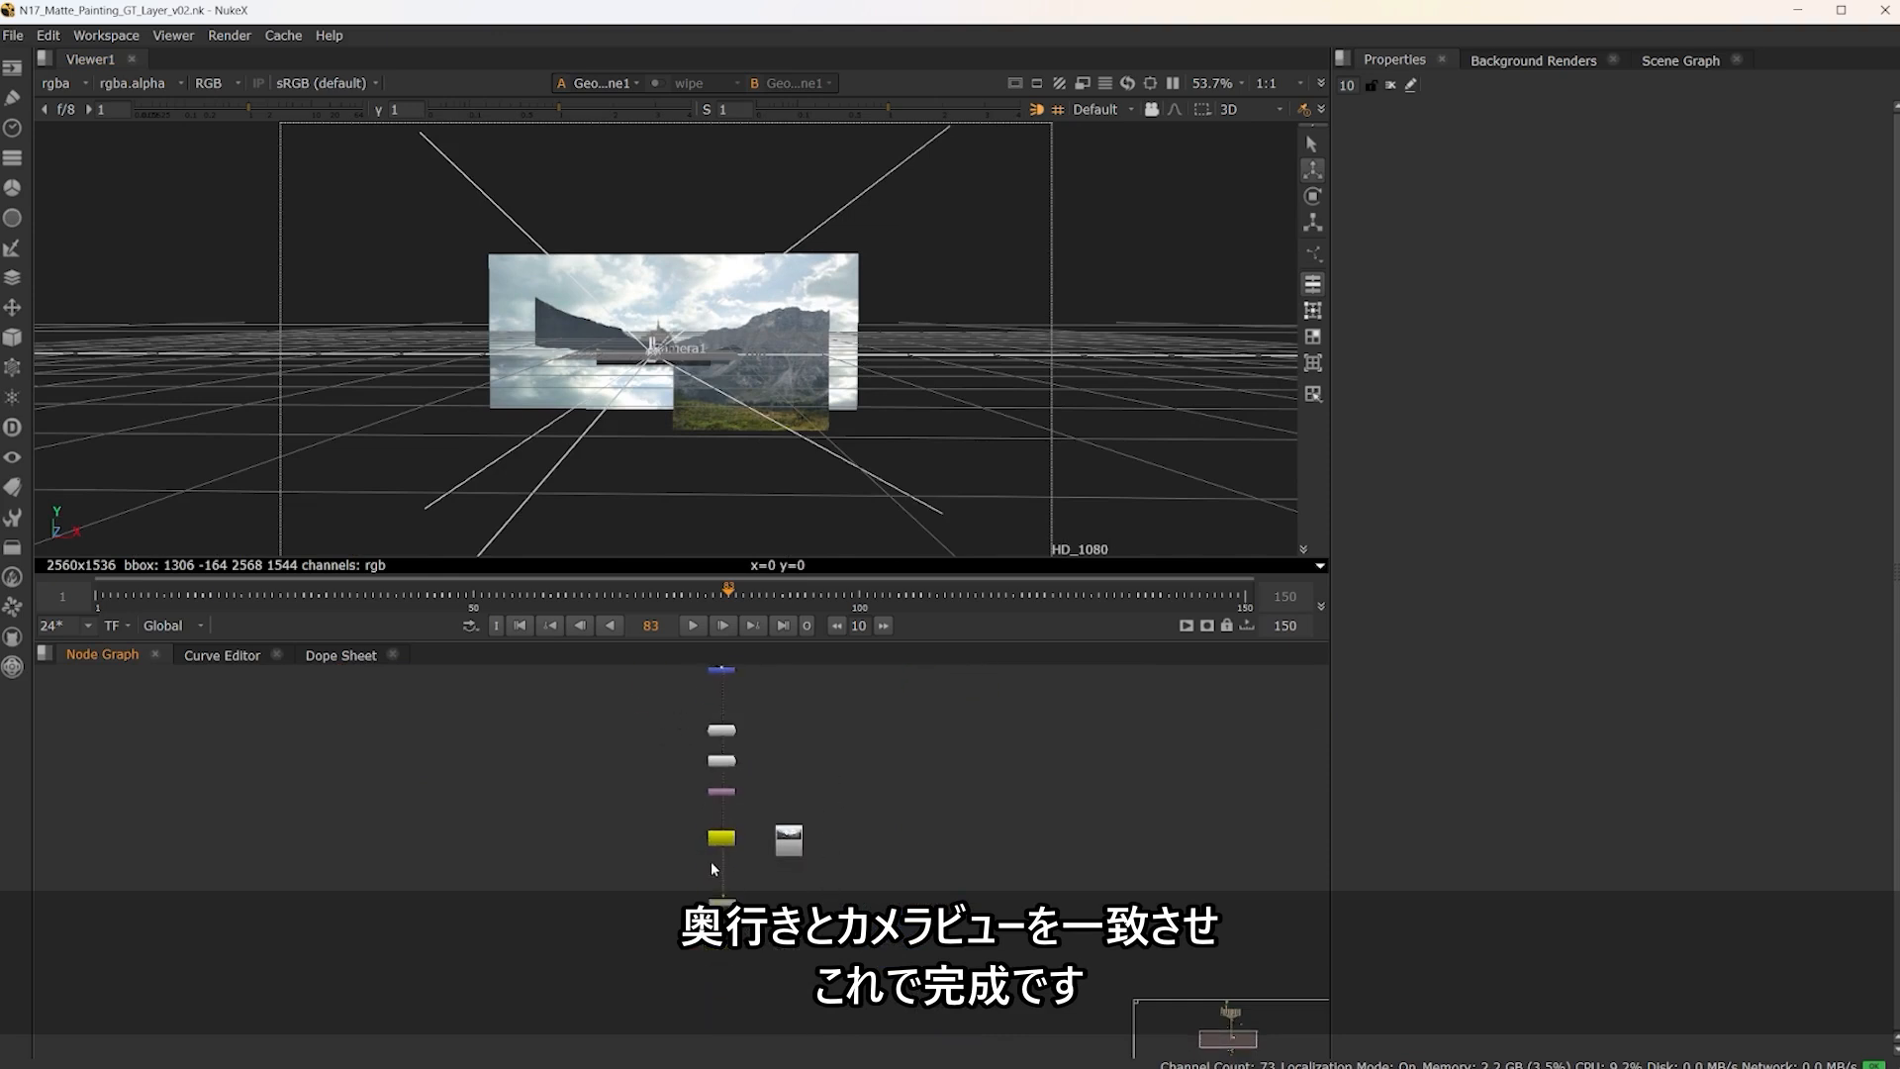
pyautogui.scroll(3, 710, 861)
pyautogui.click(898, 835)
pyautogui.press('1')
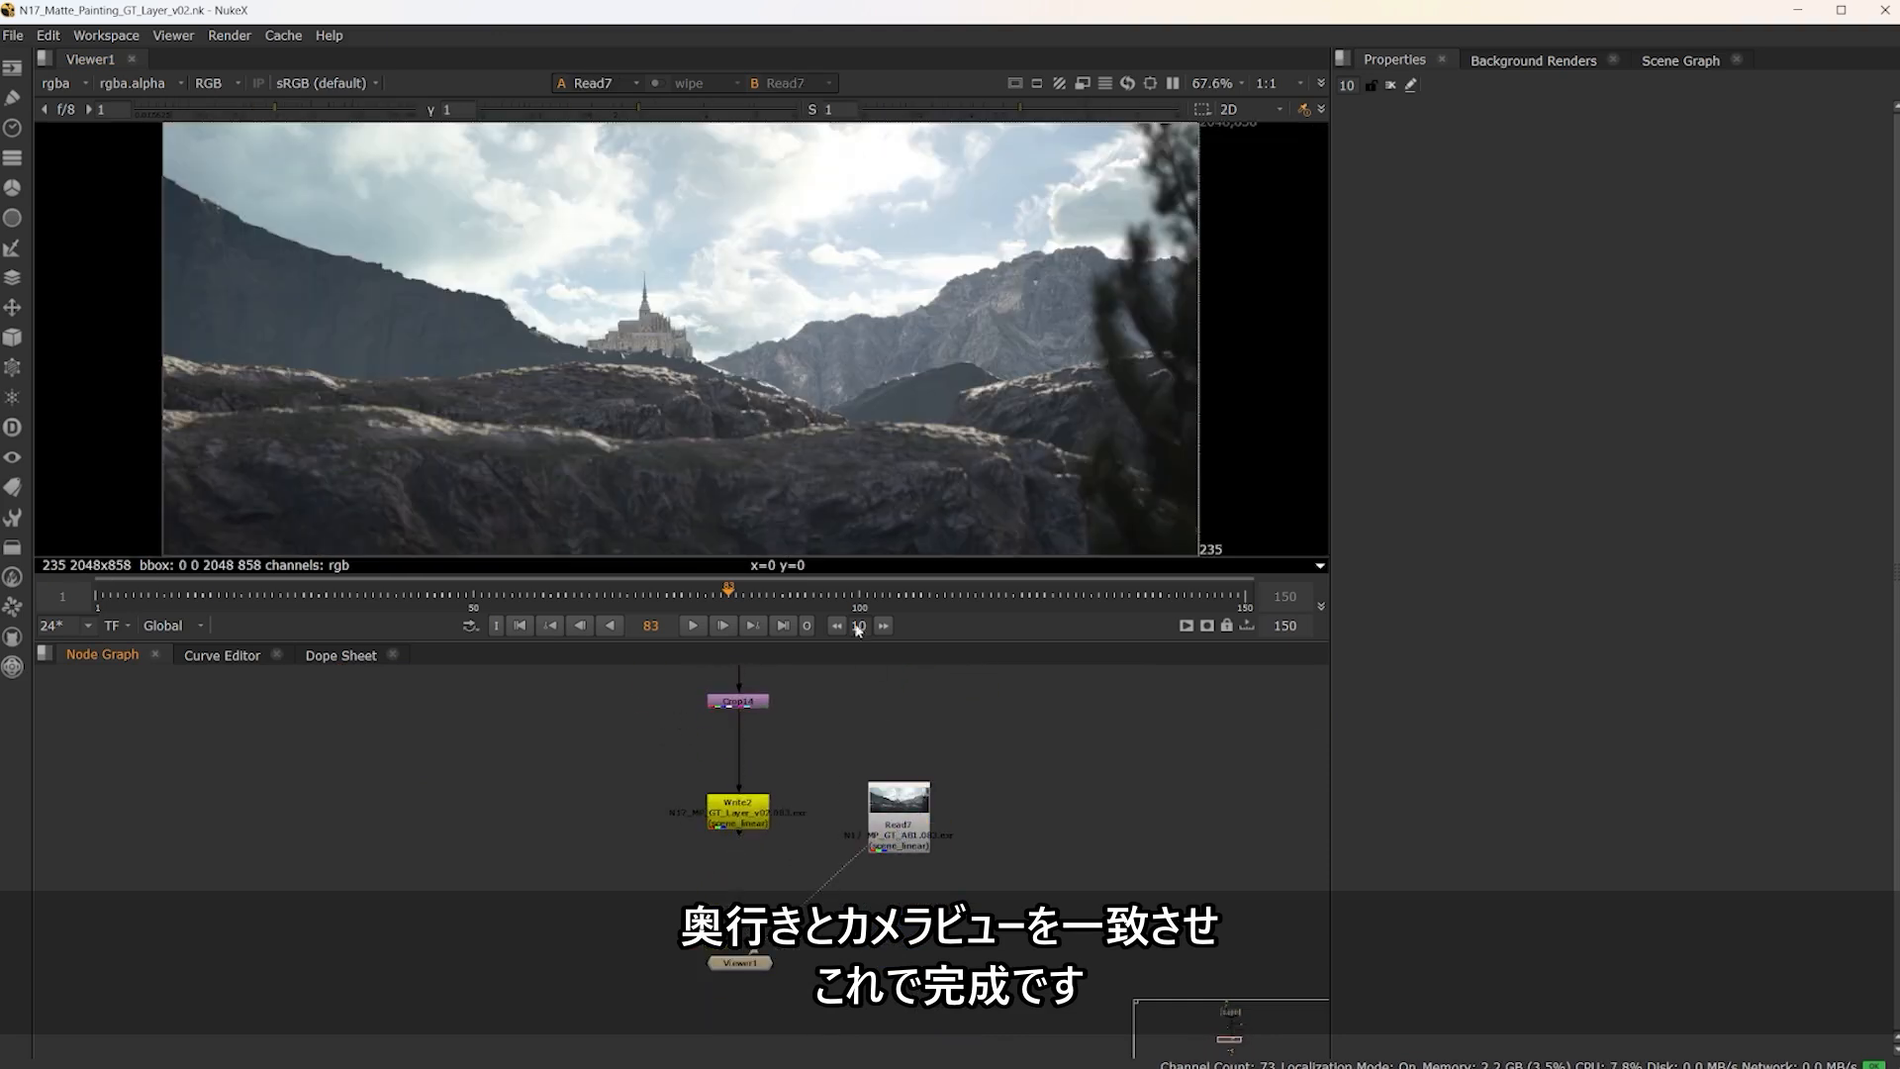
pyautogui.press('space')
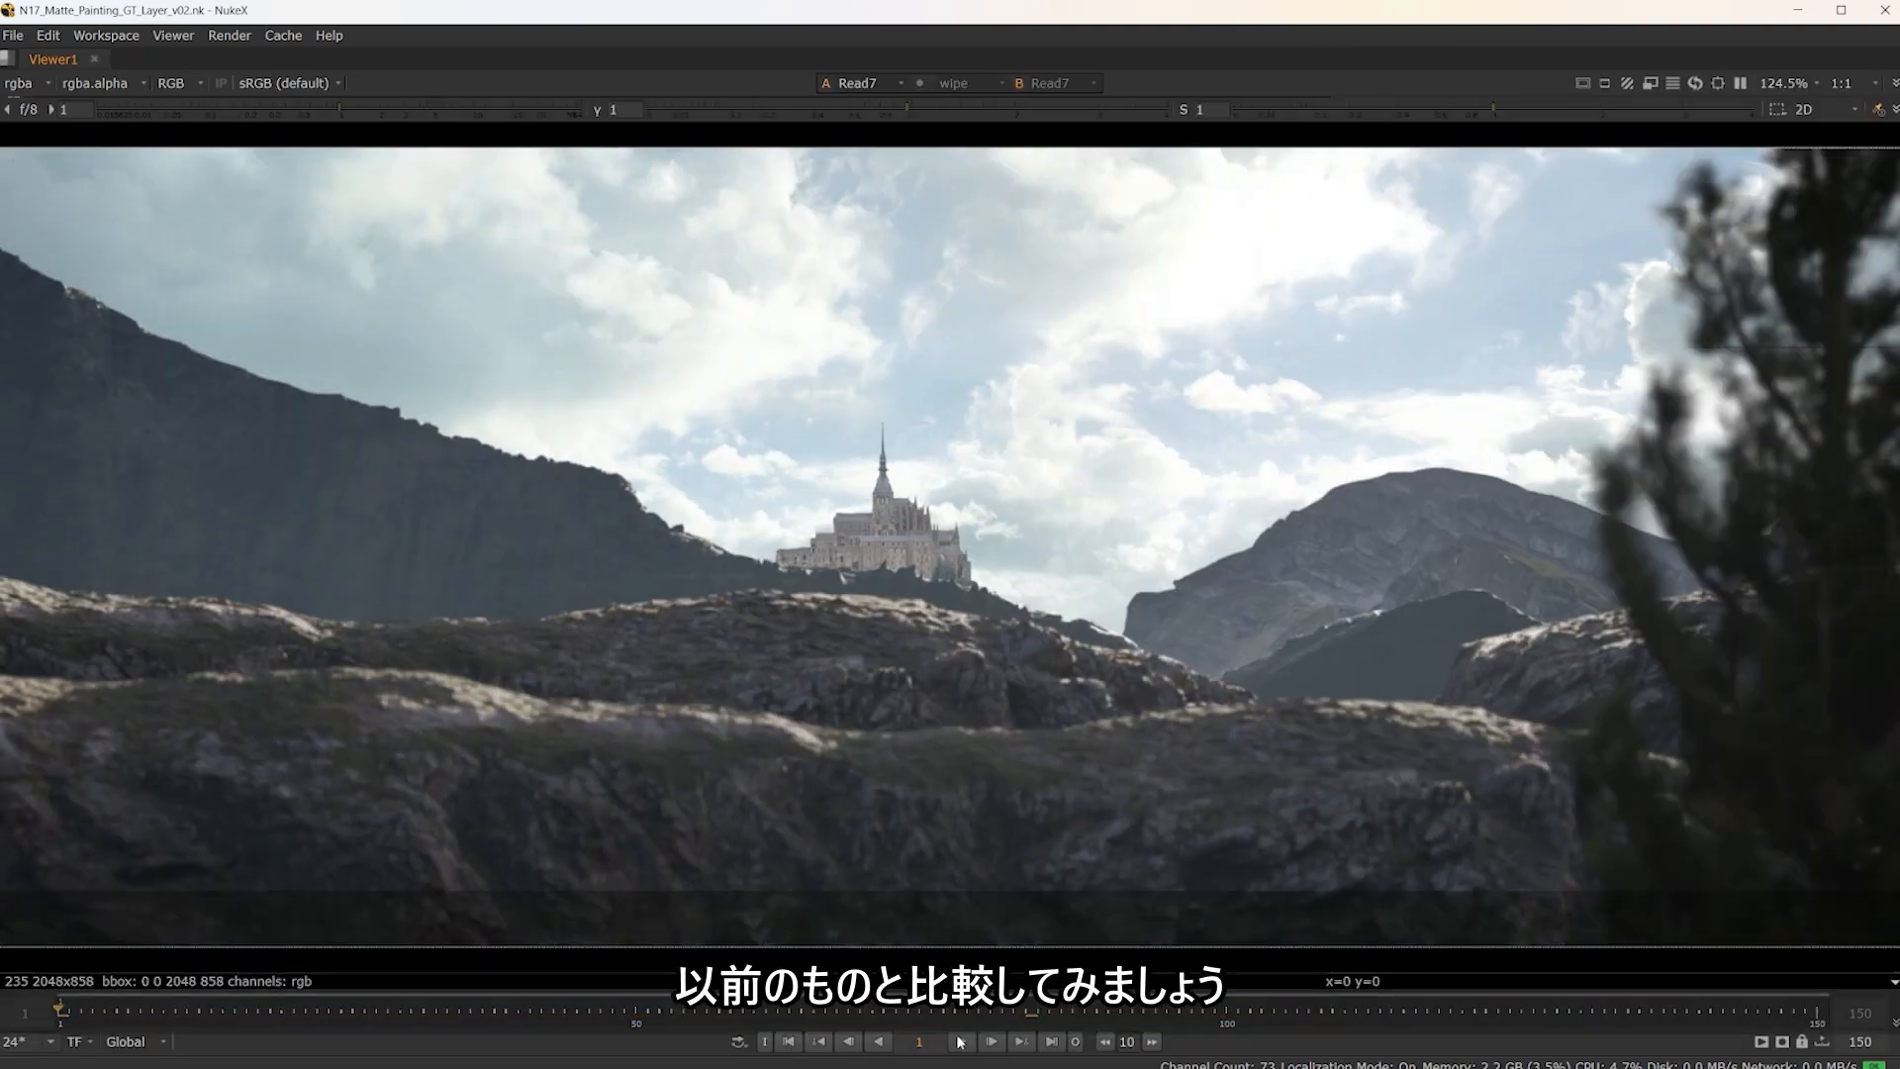
pyautogui.click(962, 1042)
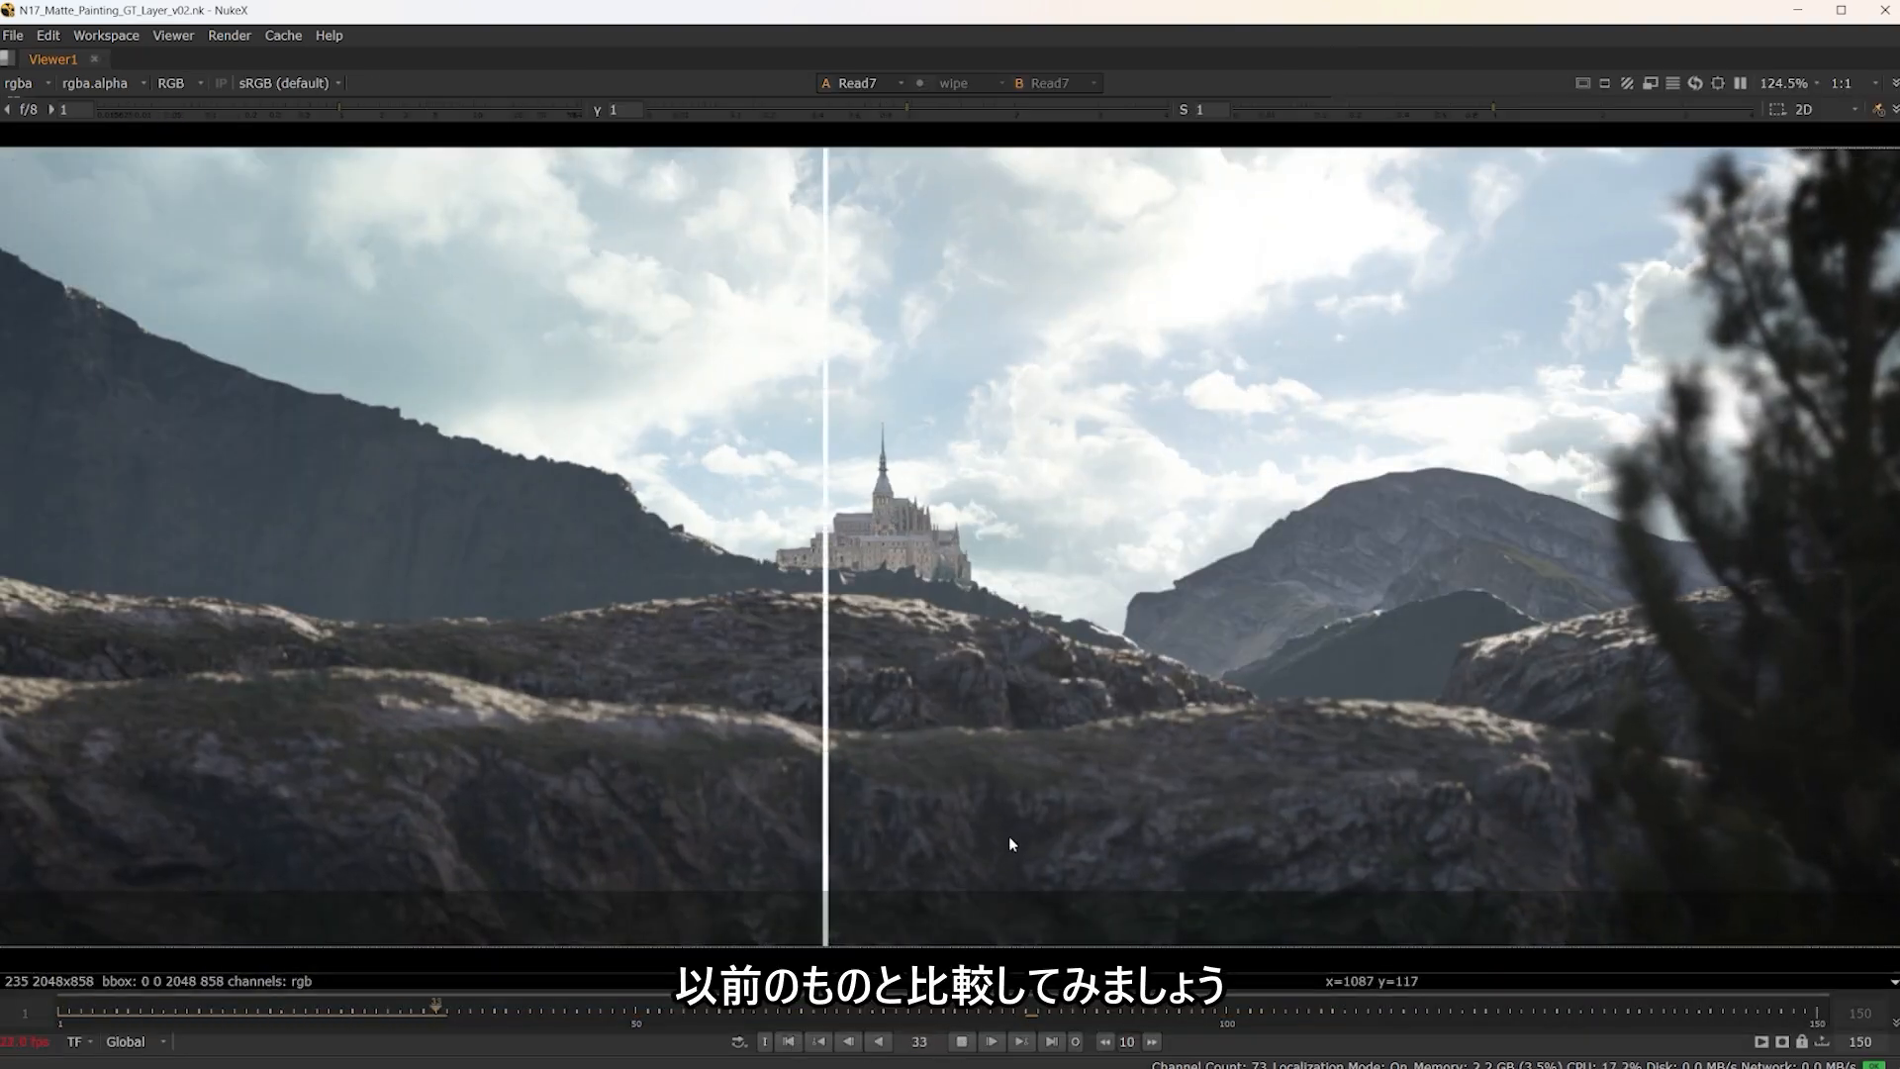